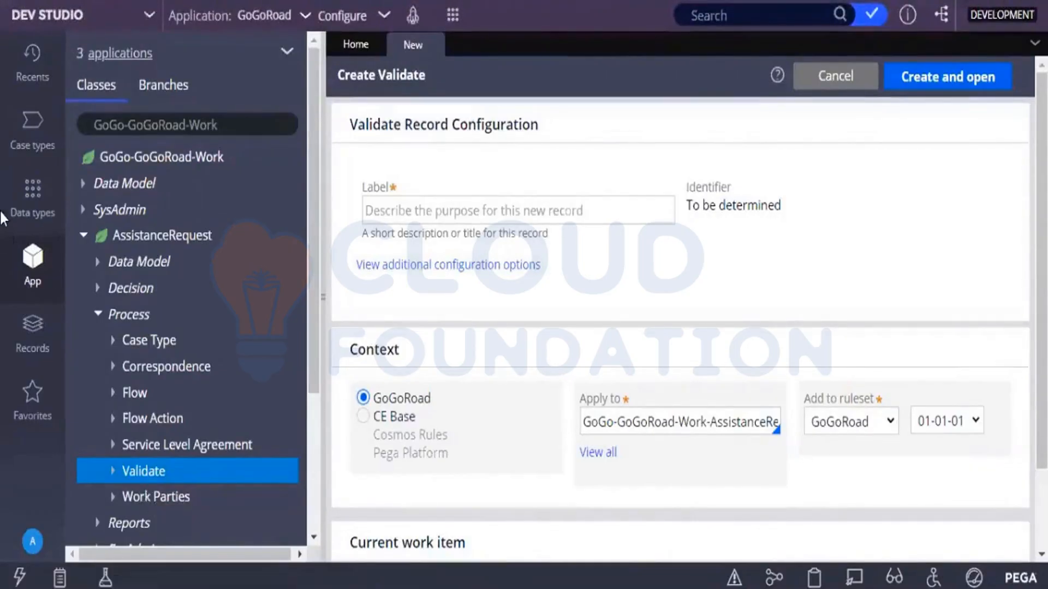
Step: Label the new Validate record "Validate card information", keep its GoGoRoad context and AssistanceRequest class, and create and open it
type("Va")
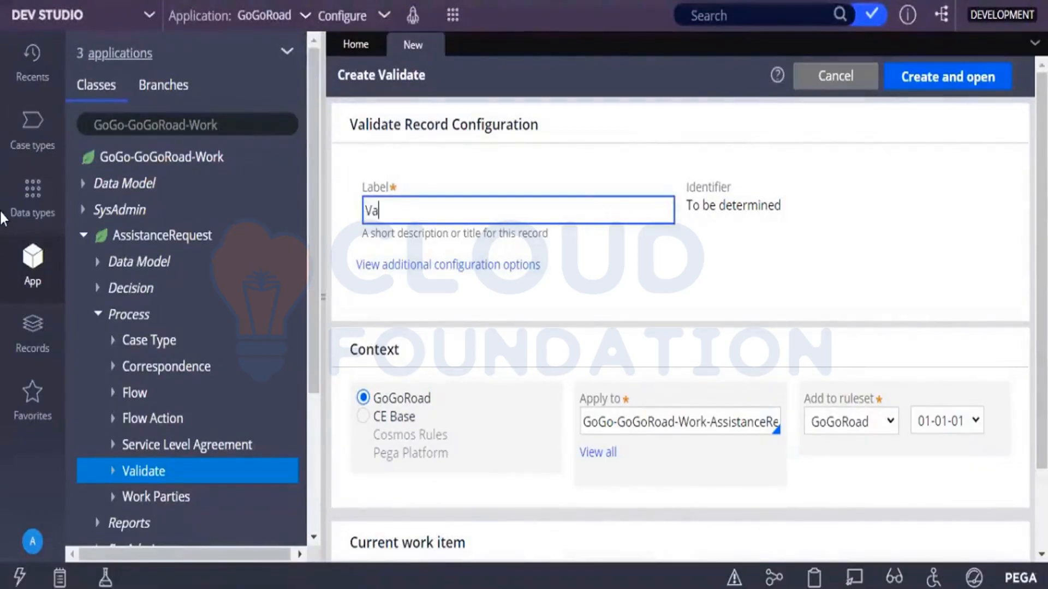
type("lidae")
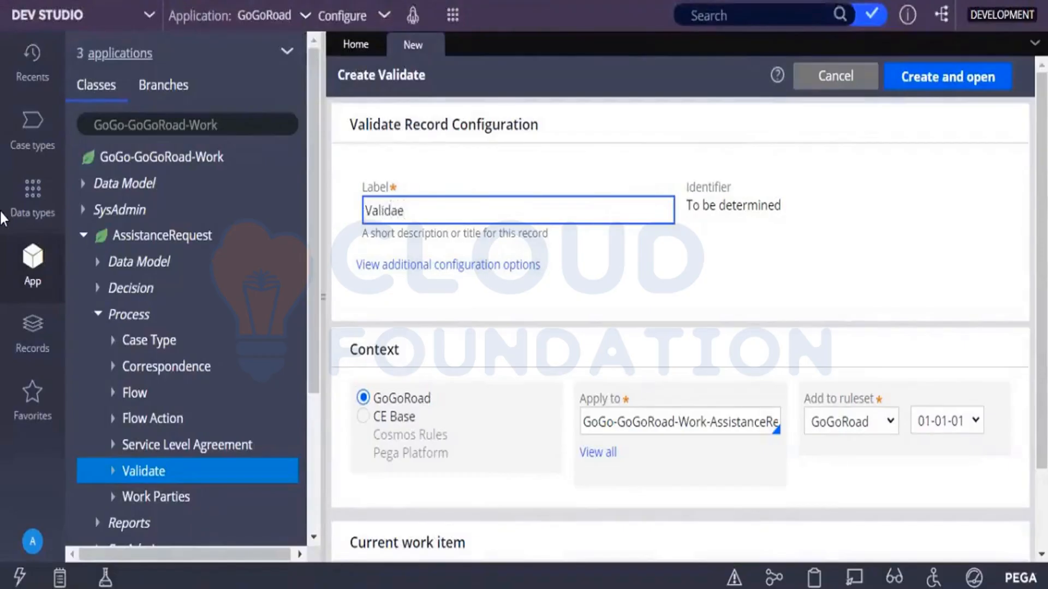
key("BackSpace")
type("te car")
key("BackSpace")
type("d")
key("BackSpace")
type("rd")
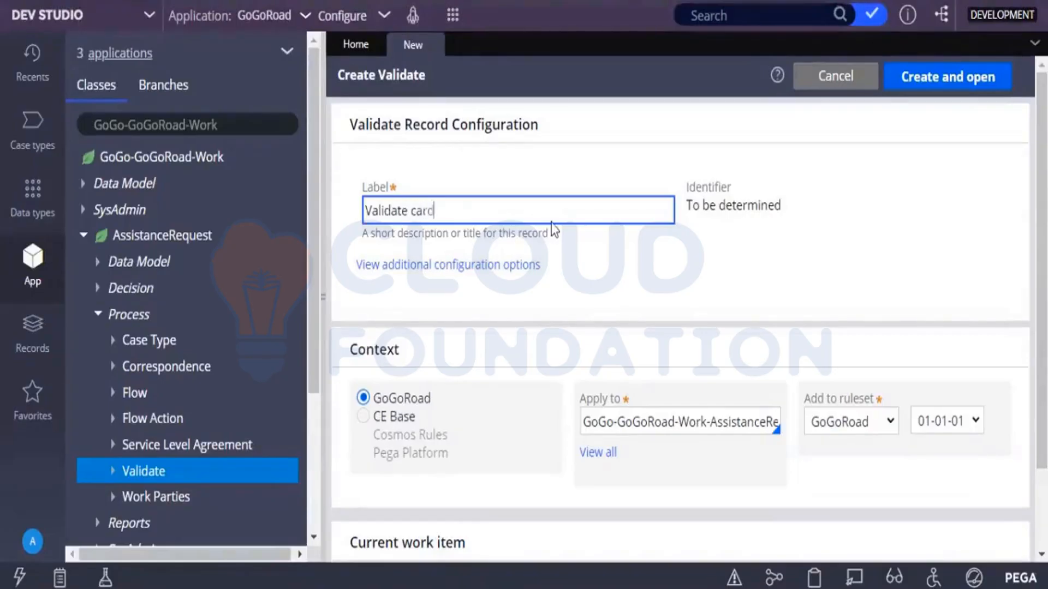
type(" inform")
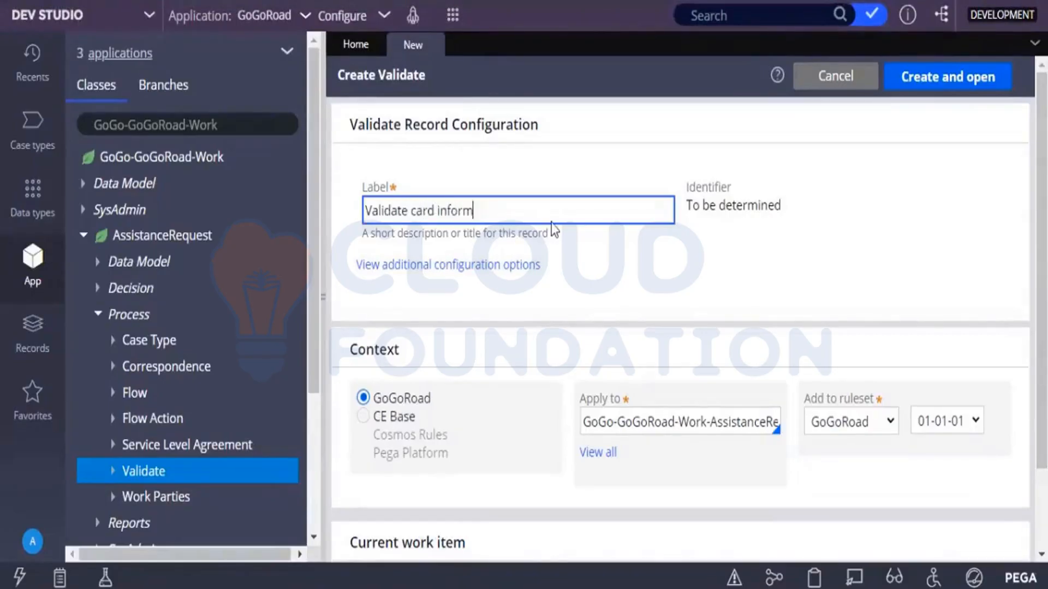
type("ation")
left_click(99, 321)
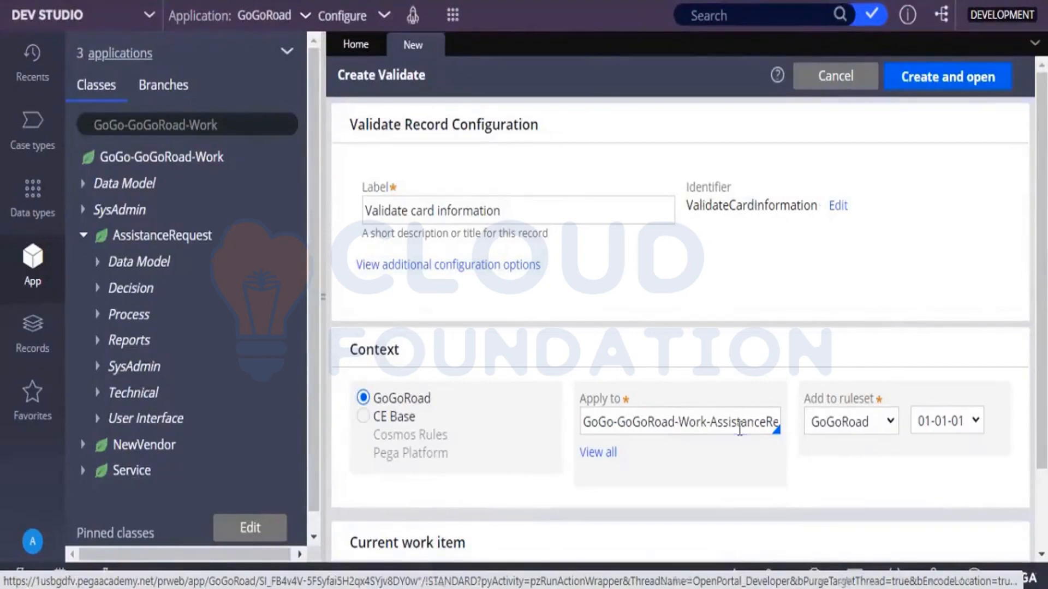
left_click(739, 428)
left_click(899, 74)
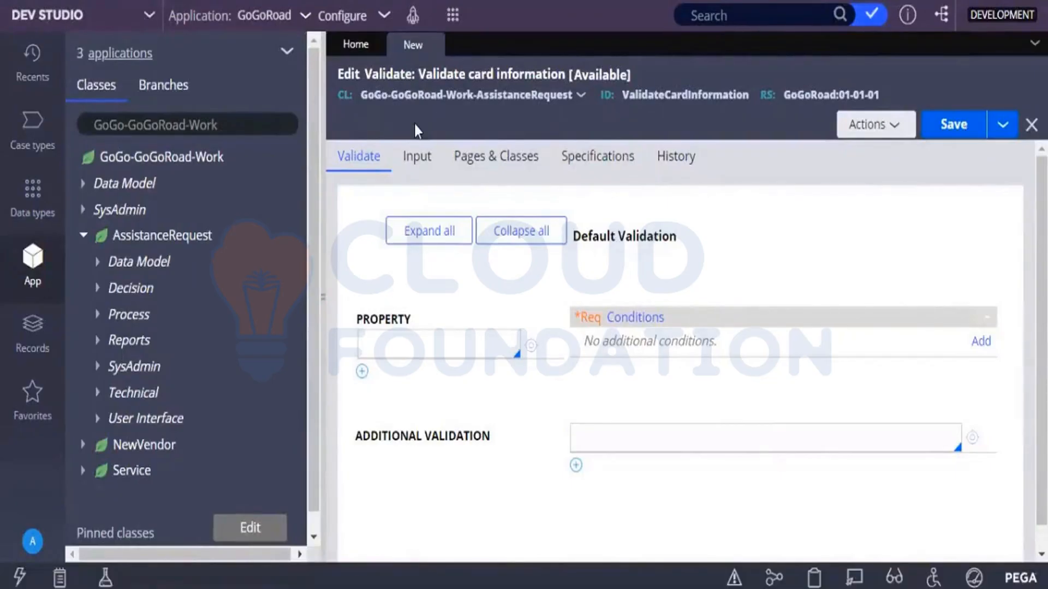
Step: Set the property to validate to .PaymentInformation.CardNumber and open its validation conditions
left_click(408, 339)
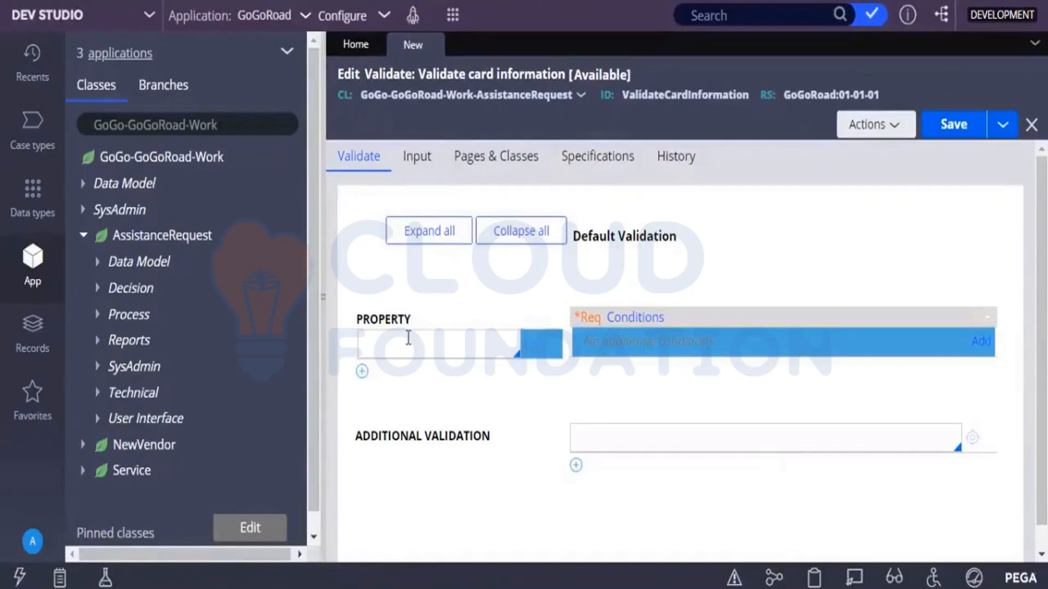
left_click(408, 338)
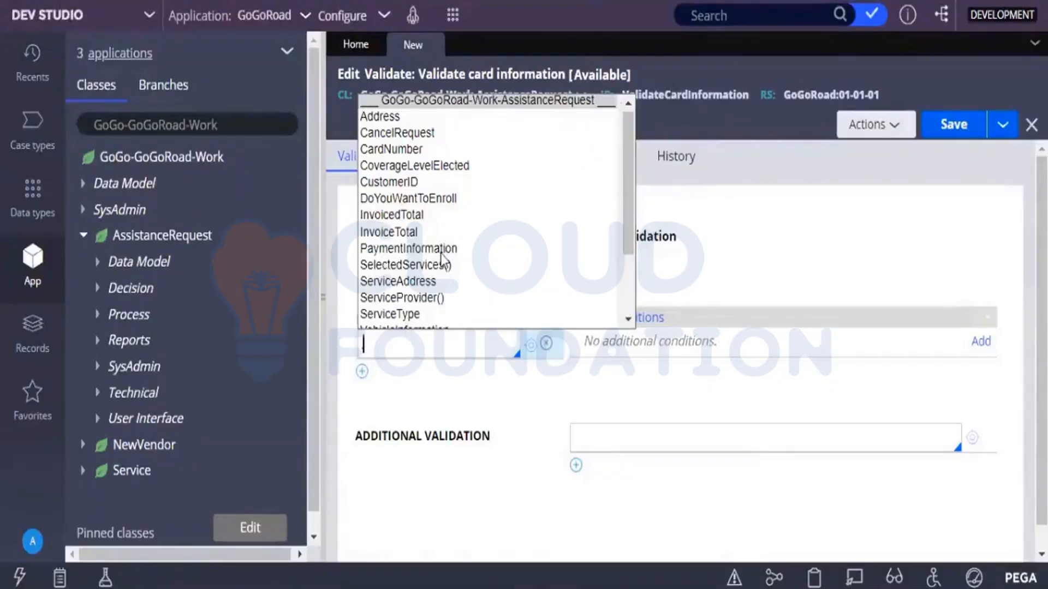
type(".")
left_click(441, 249)
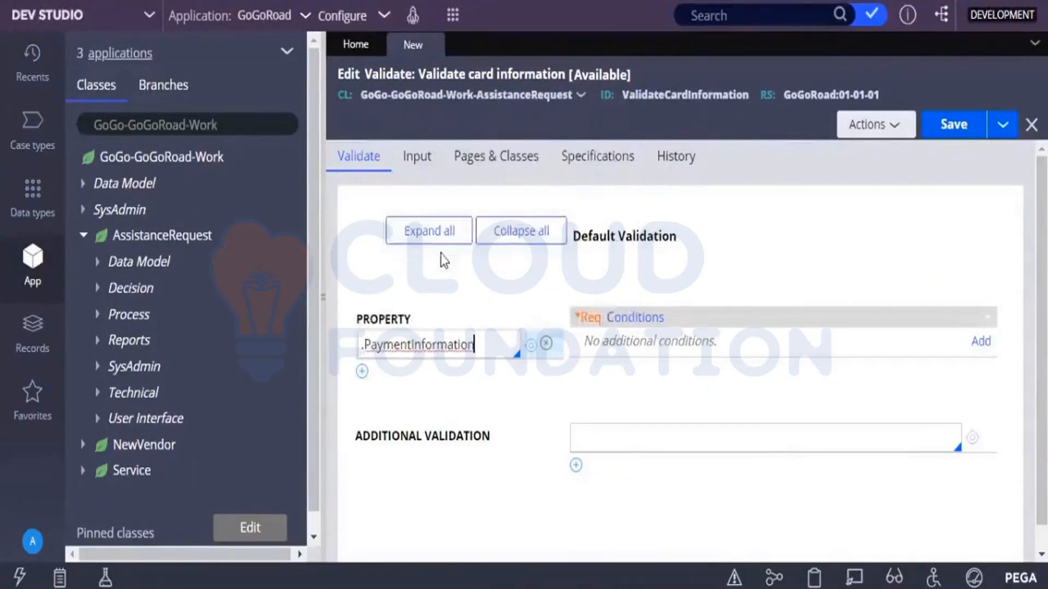
type(".")
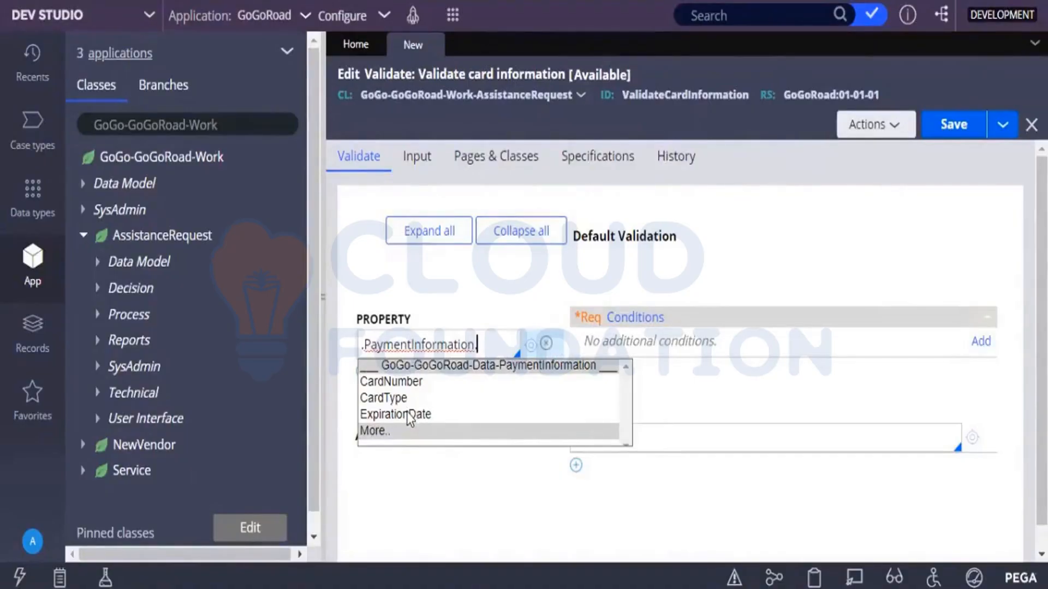
left_click(389, 382)
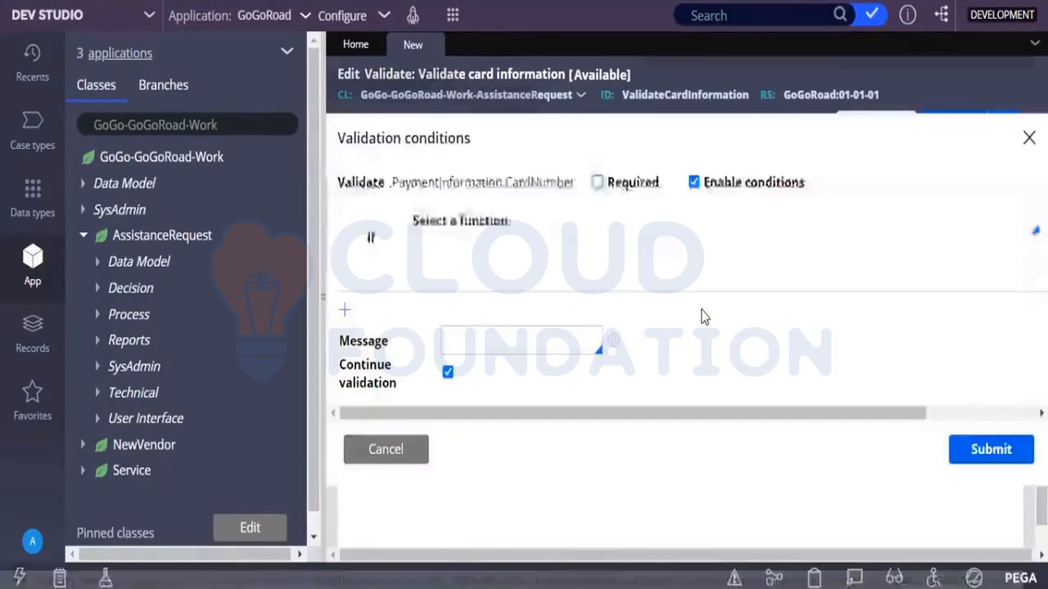
Step: Choose the function "Validation of [Property Name] using [Edit Validate Name] fails" for the card number condition
left_click(620, 217)
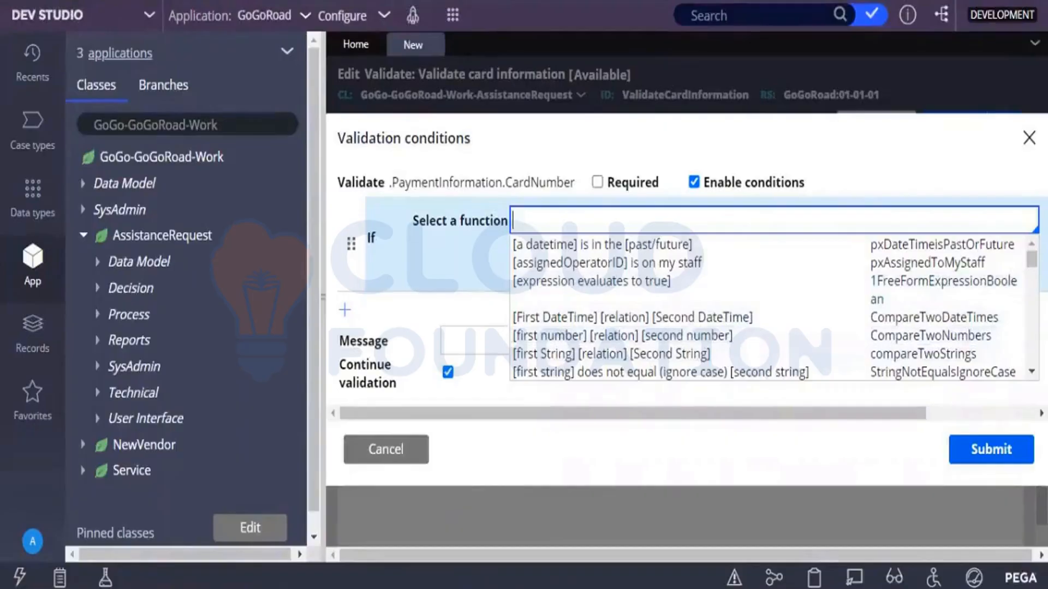
scroll(774, 306, "down", 5)
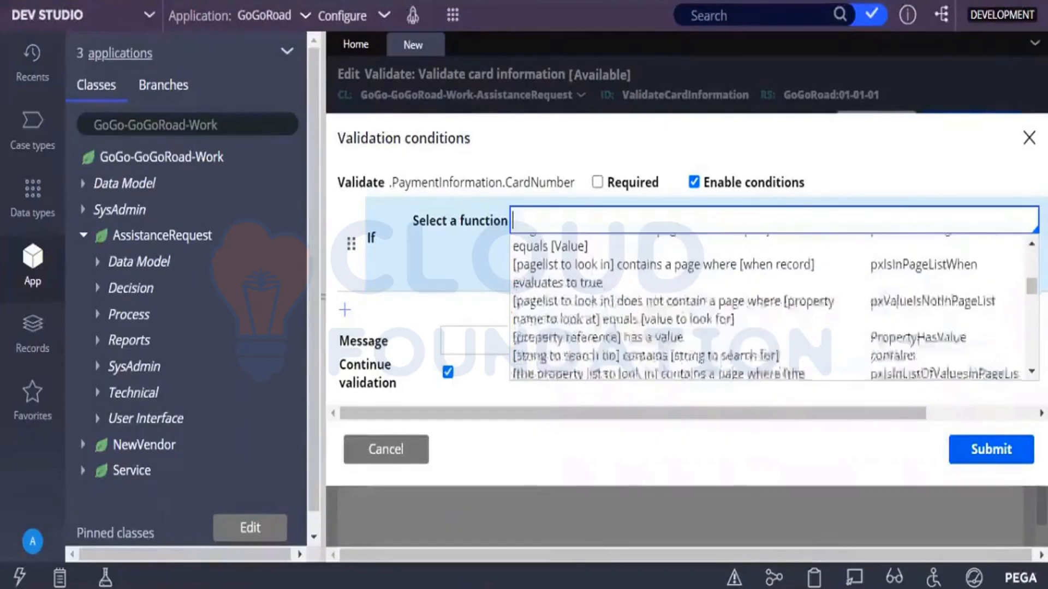
scroll(773, 306, "down", 10)
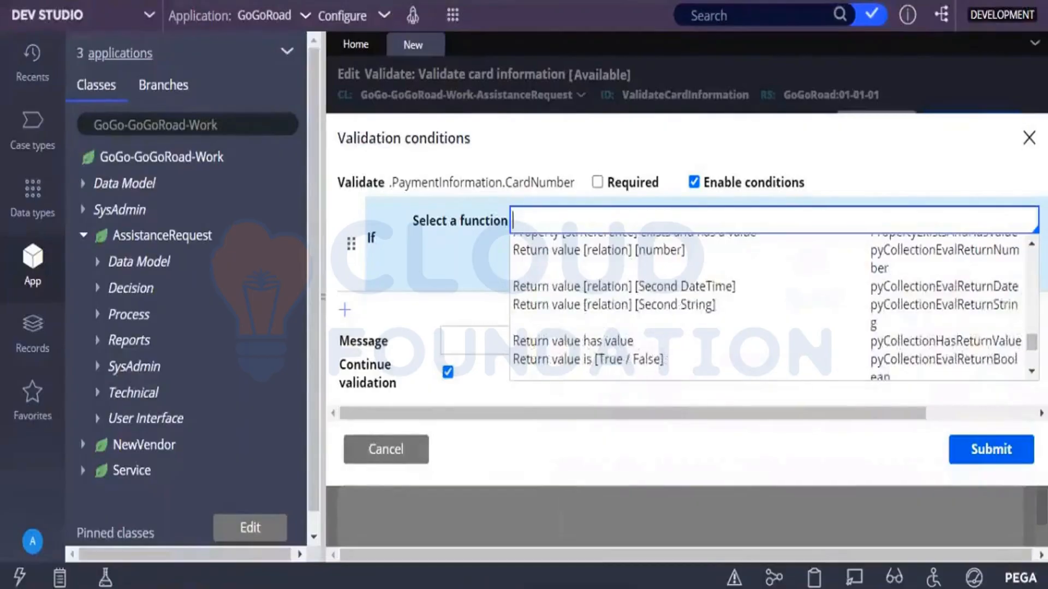
scroll(888, 335, "down", 3)
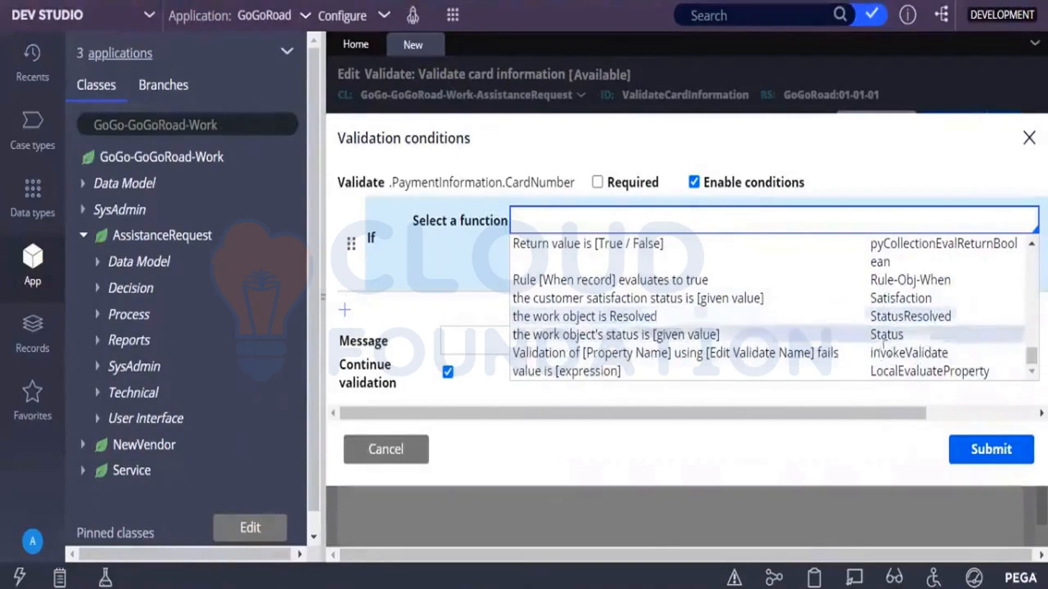
left_click(796, 356)
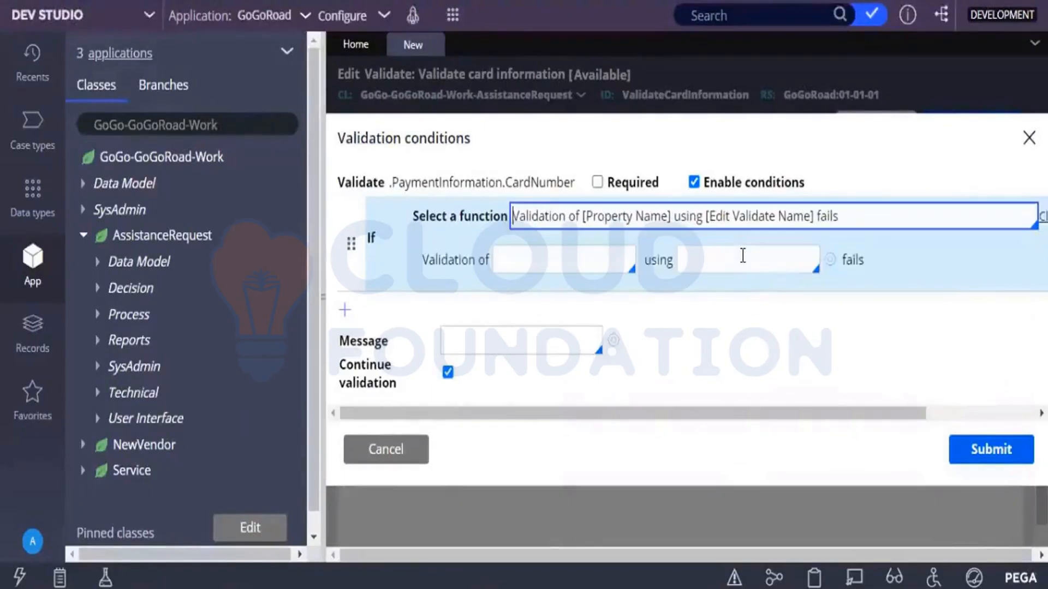
Step: Complete the condition with .PaymentInformation.CardNumber as the property and IsDigit as the edit validate rule
left_click(556, 265)
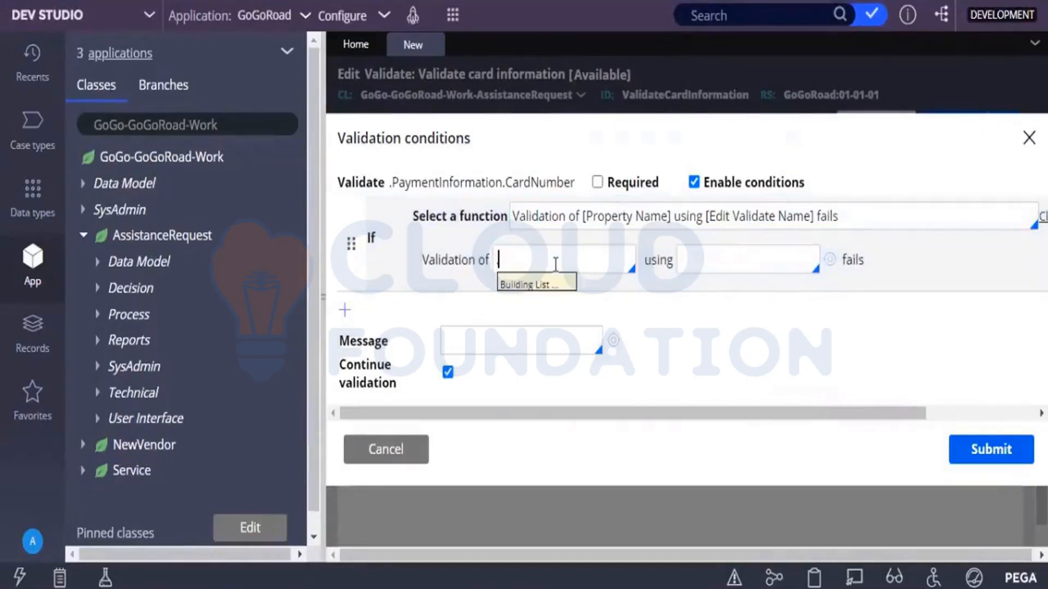
left_click(512, 434)
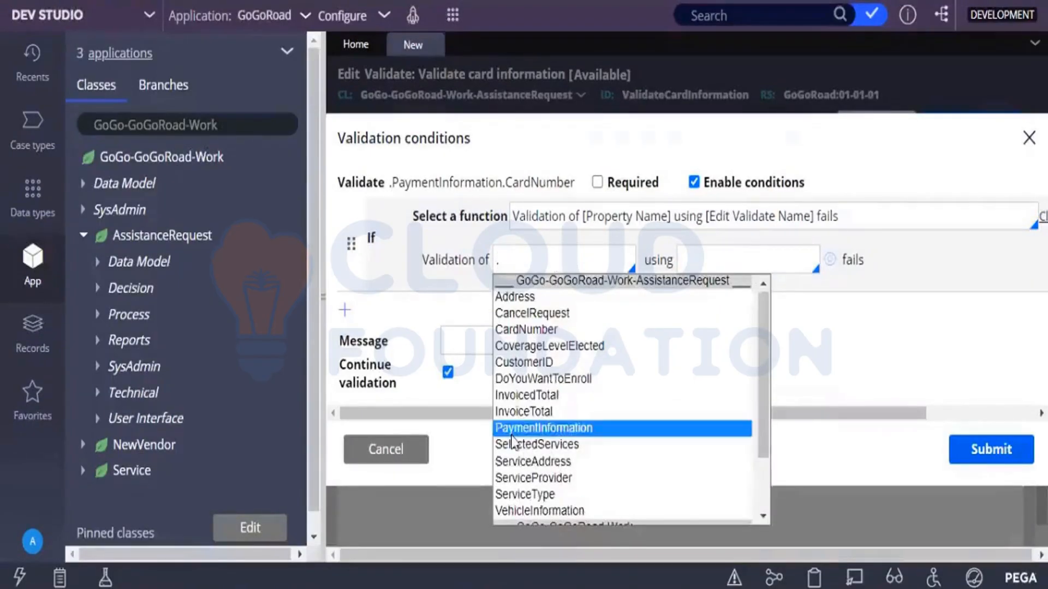
left_click(511, 436)
type(".")
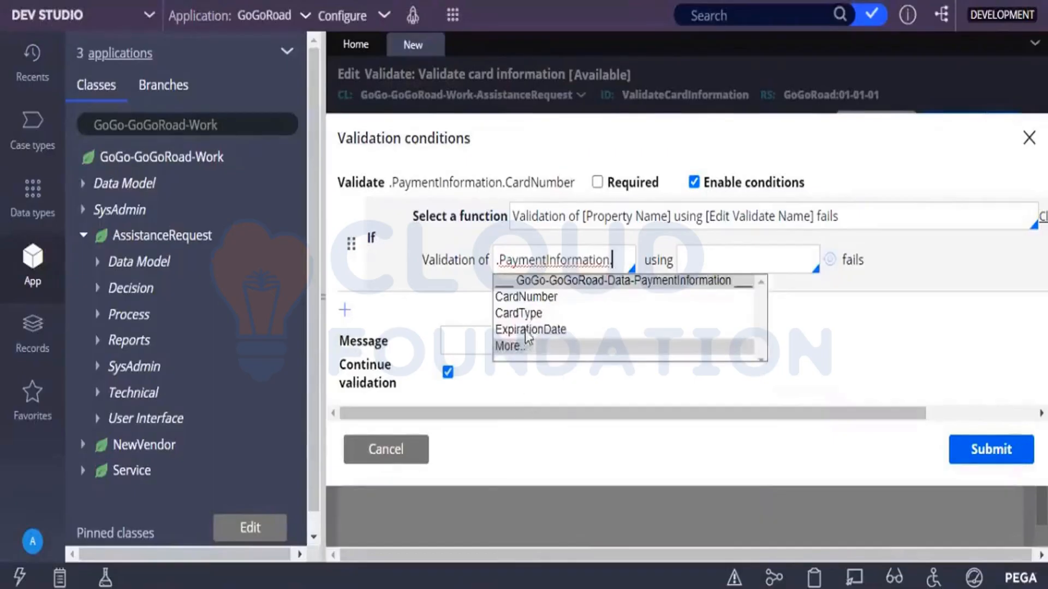
left_click(518, 299)
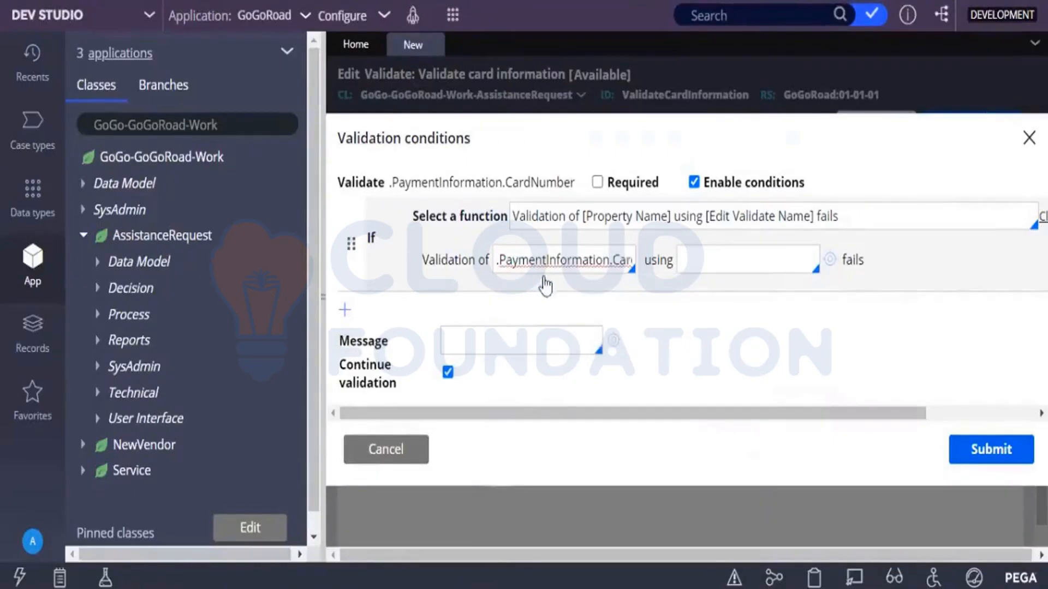
left_click(679, 259)
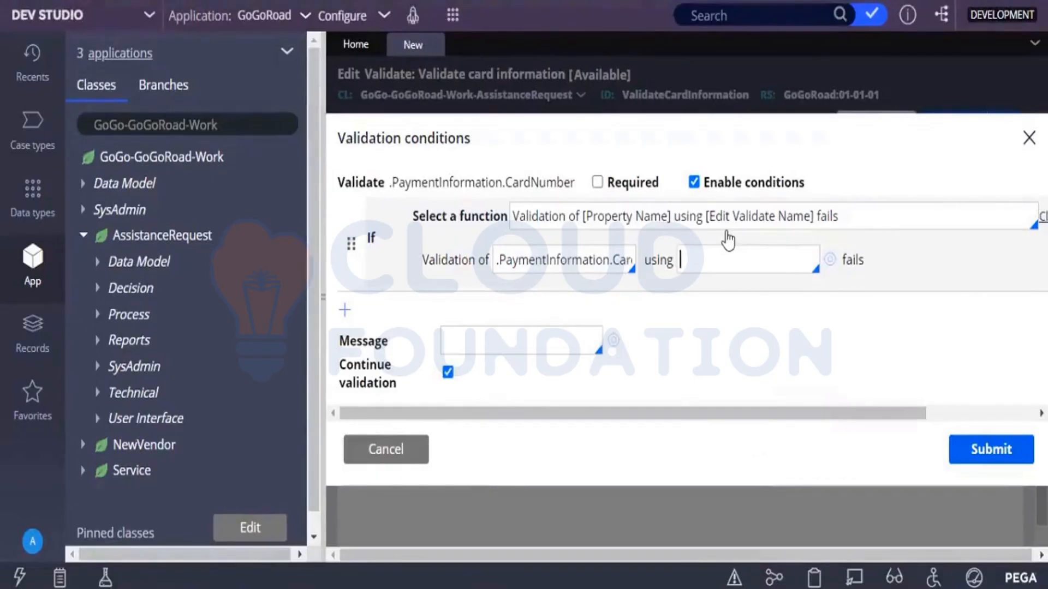
type("Is")
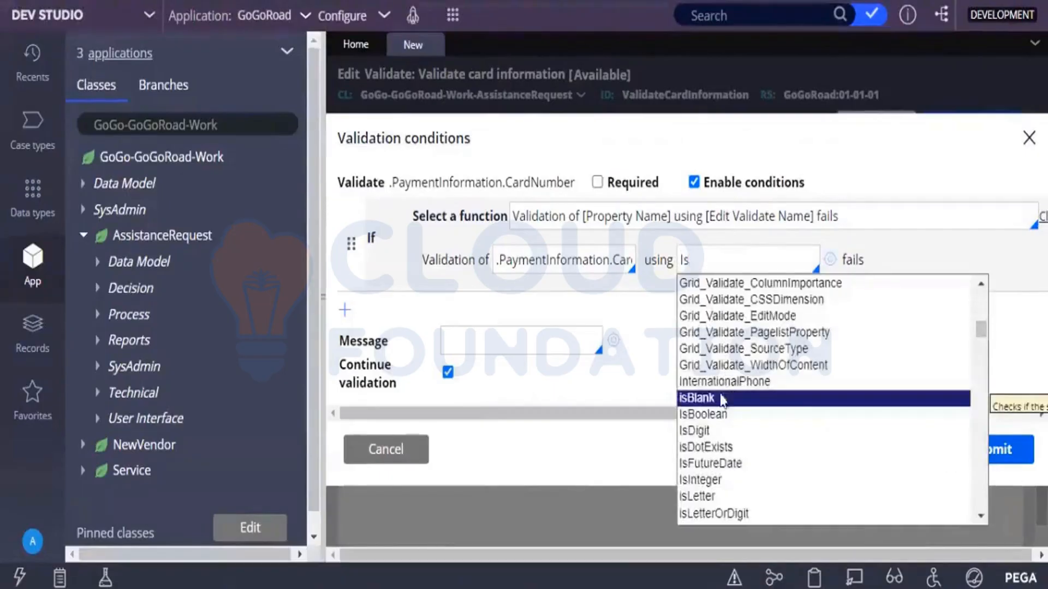
left_click(704, 431)
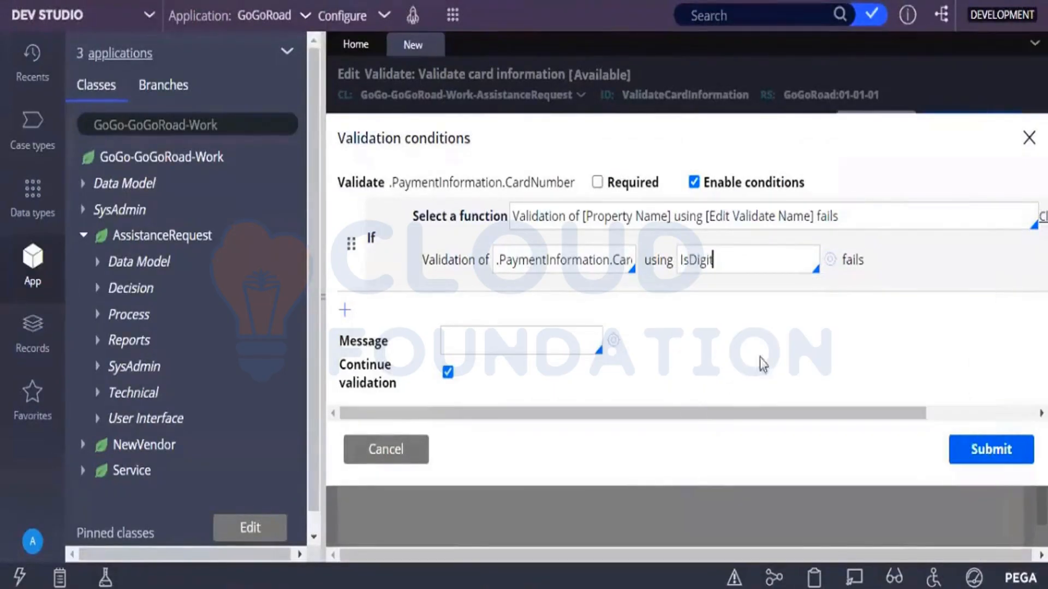
Step: Open the IsDigit edit validate rule to examine its Java source, and return to the validation conditions
left_click(827, 262)
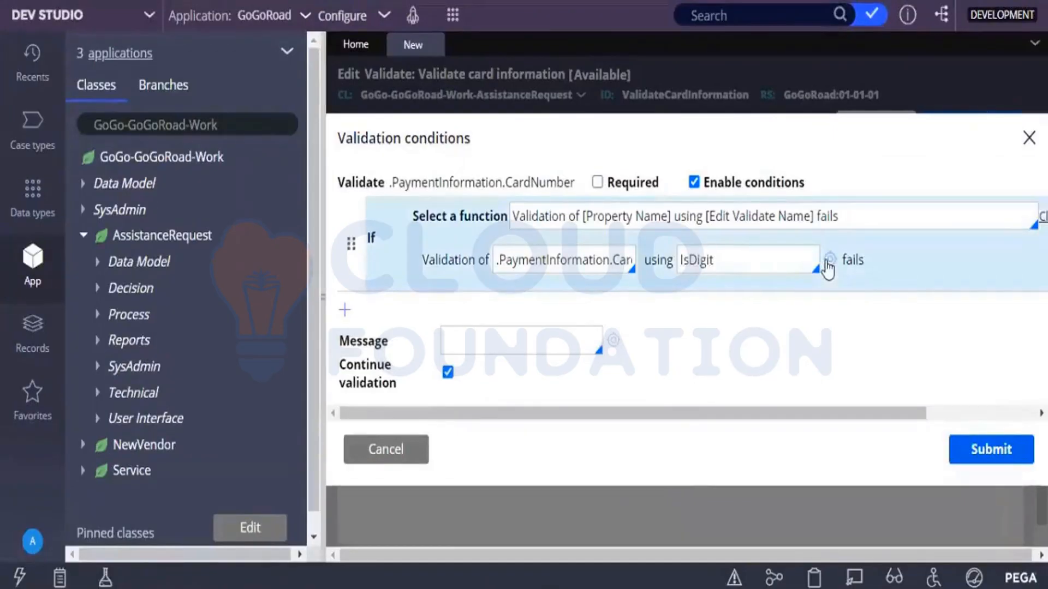
left_click(830, 259)
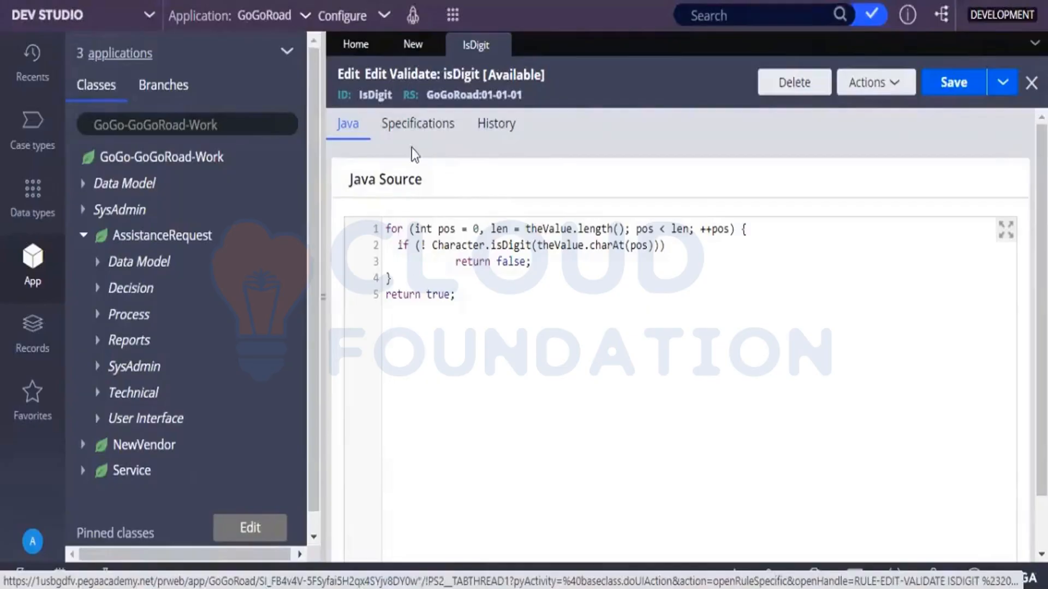
left_click(402, 46)
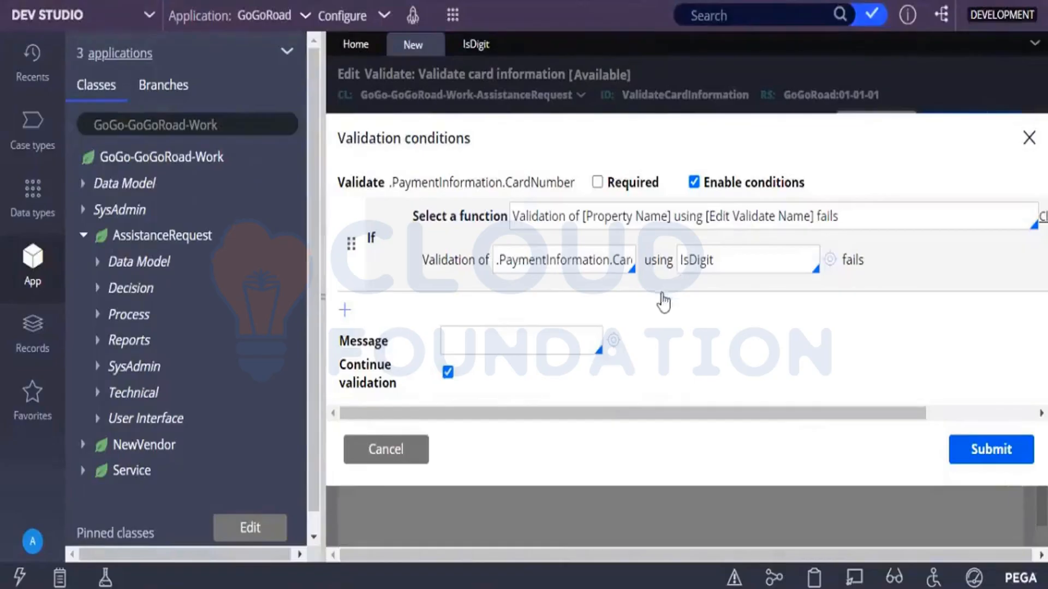
Step: Set the condition's message to "Card number in invalid", submit the conditions and save the Validate rule
left_click(567, 339)
type("Cadr")
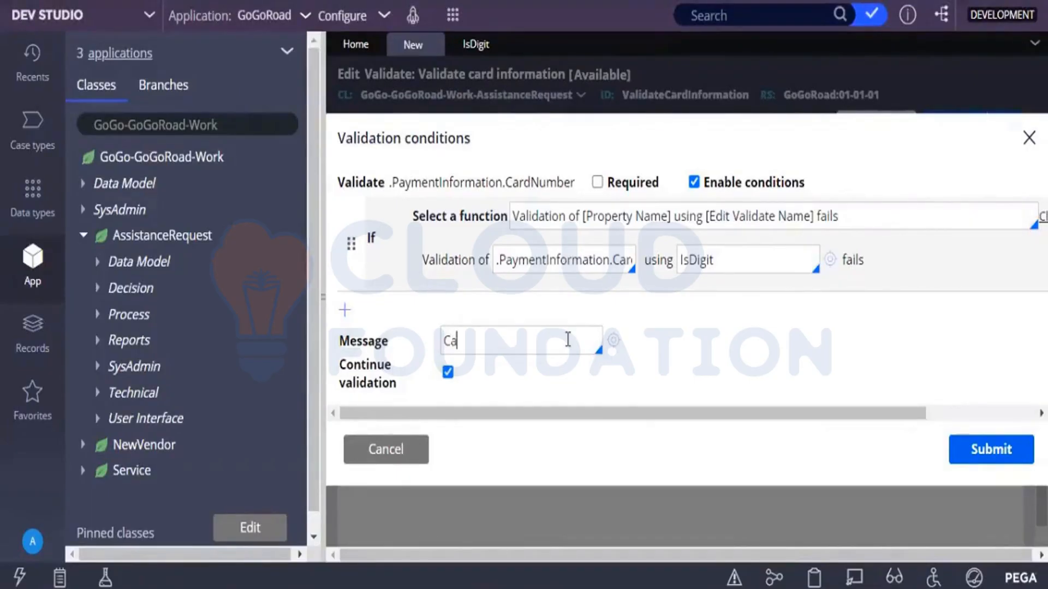
key("BackSpace")
key("BackSpace")
type("rd number in ")
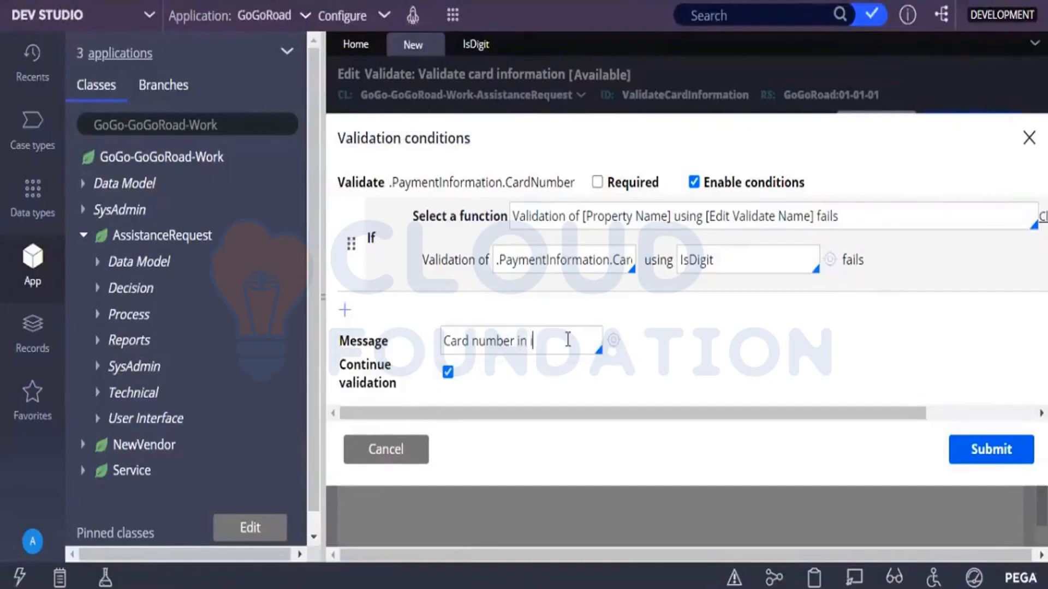
type("invalid")
left_click(972, 448)
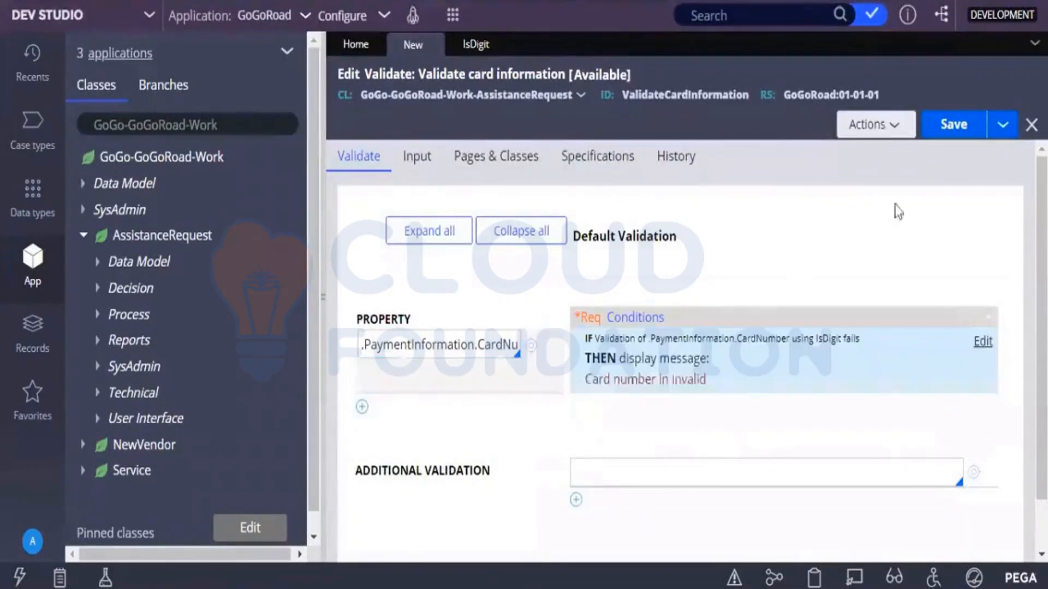
left_click(954, 124)
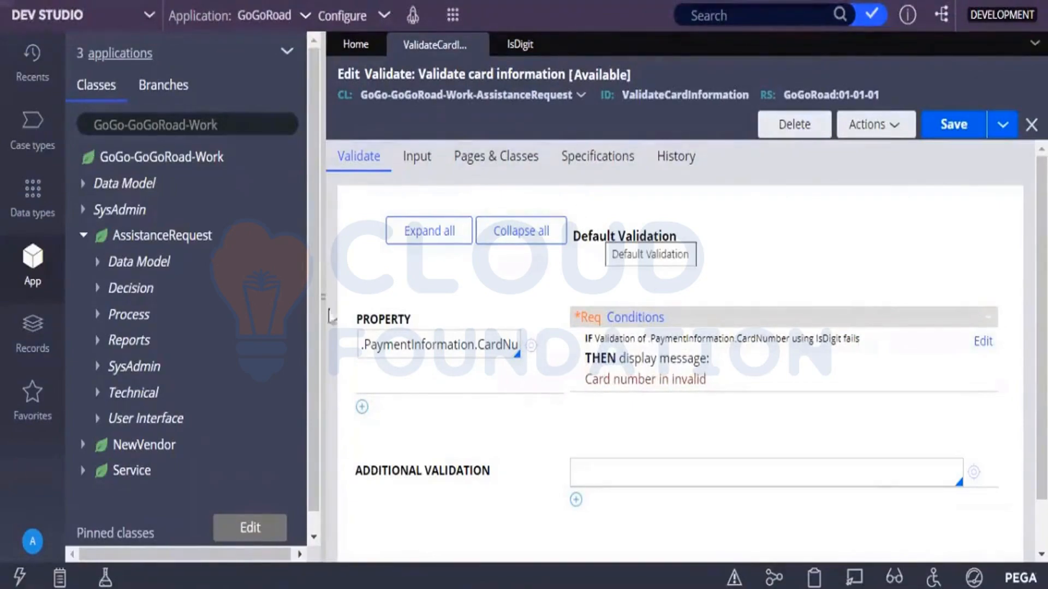
Step: Open the EnterPaymentInformation flow action of AssistanceRequest and examine the Validate rule referenced in its validation criteria
left_click(98, 315)
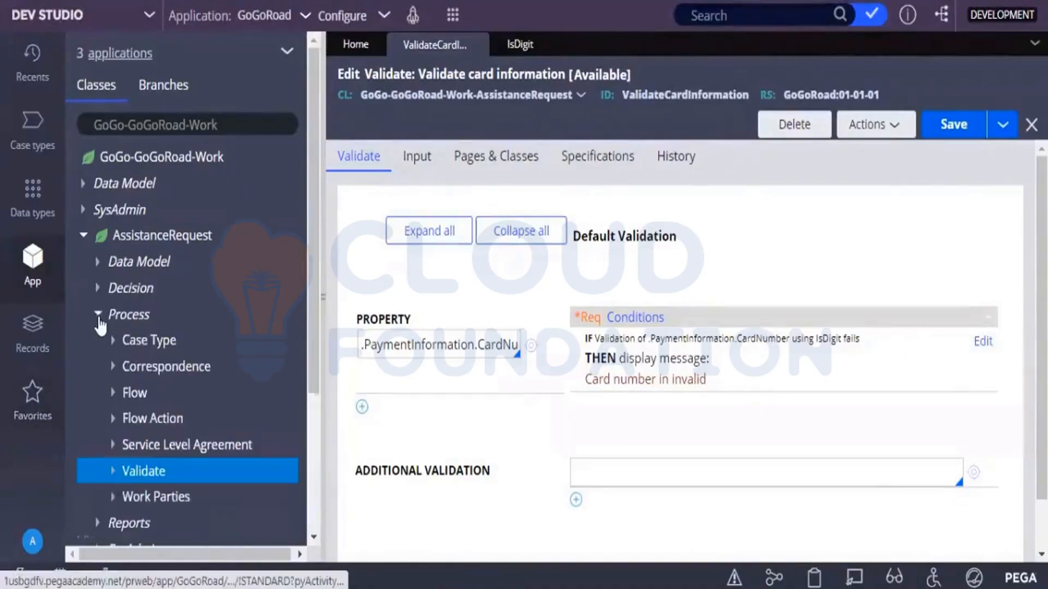
left_click(143, 423)
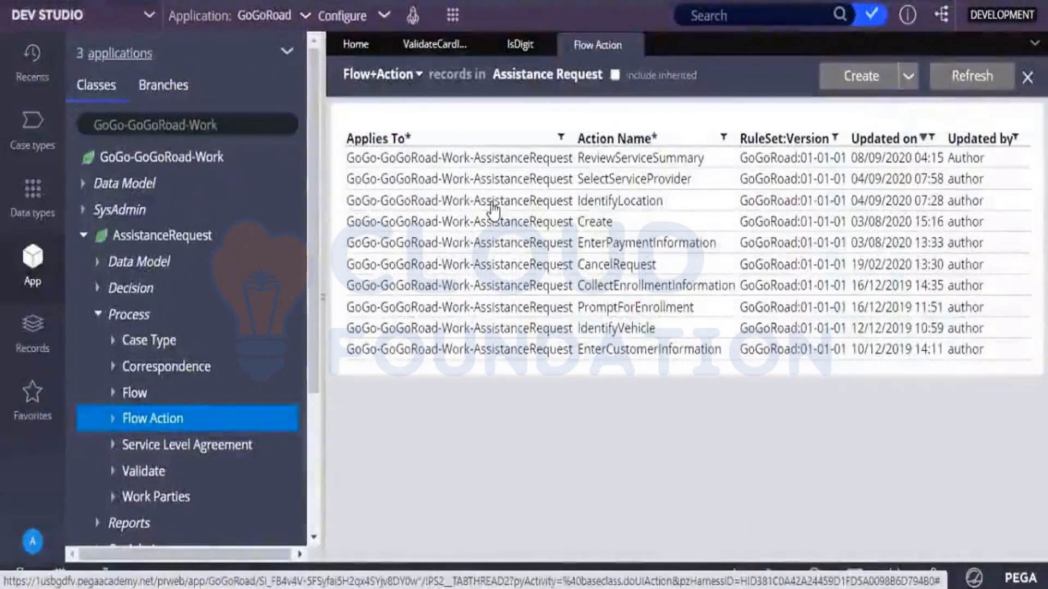
left_click(595, 244)
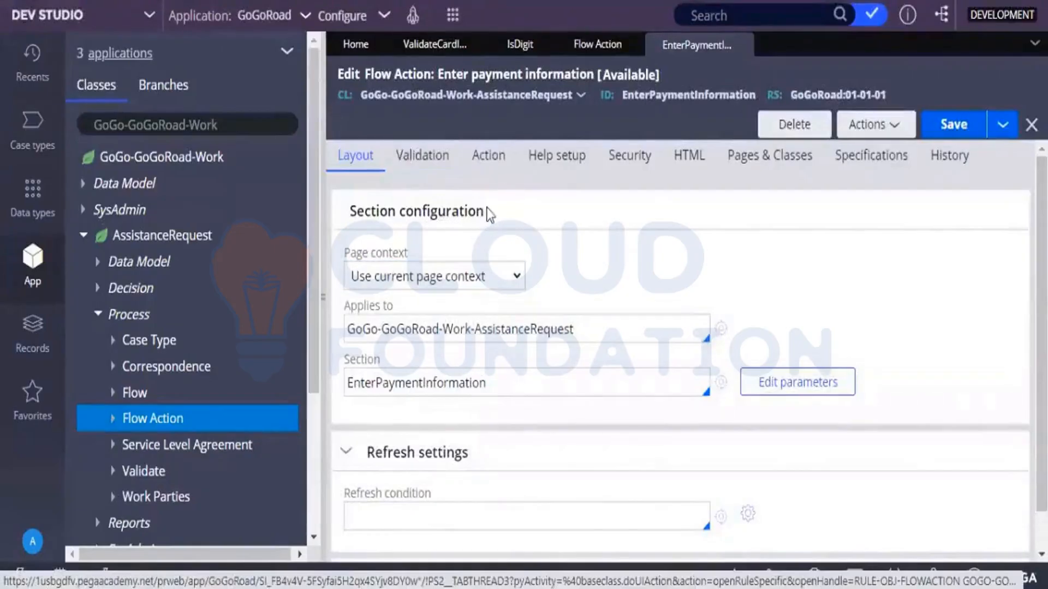
left_click(449, 178)
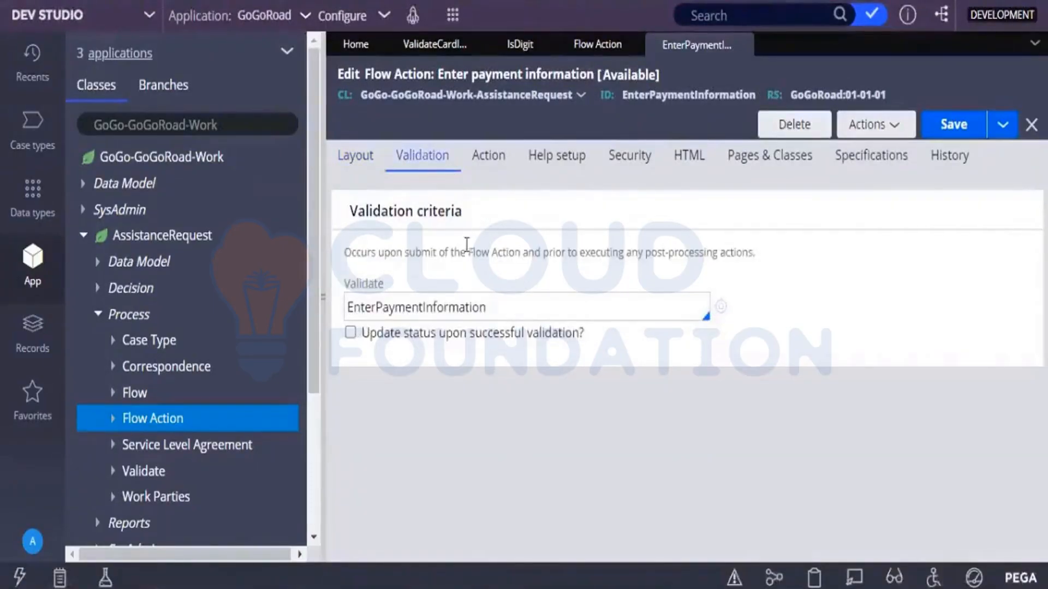
left_click(721, 306)
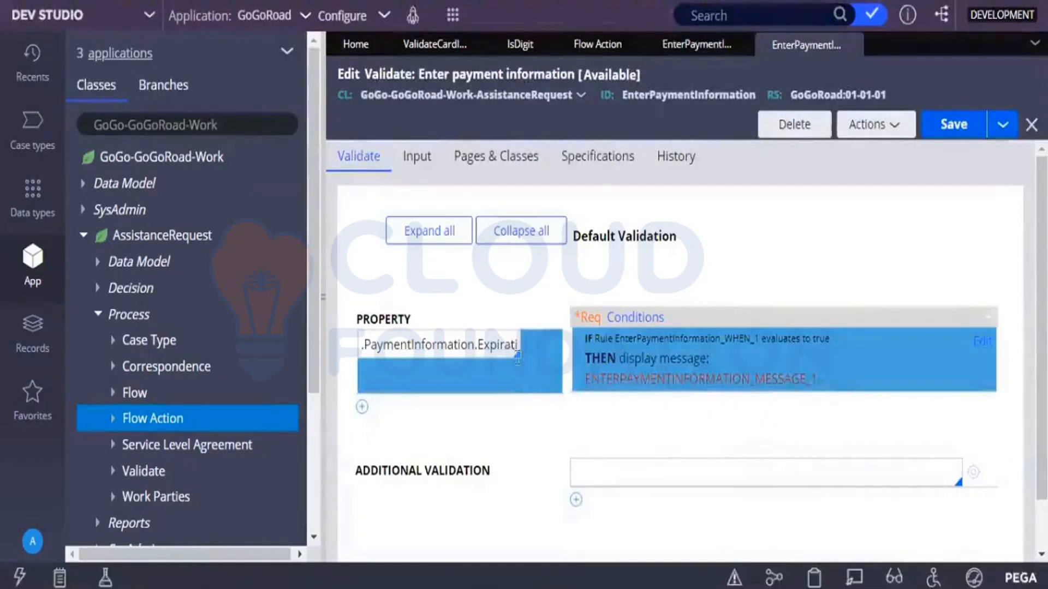
Step: Examine the property checked by the EnterPaymentInformation Validate rule and return to the ValidateCardInformation rule
left_click_drag(489, 352, 510, 349)
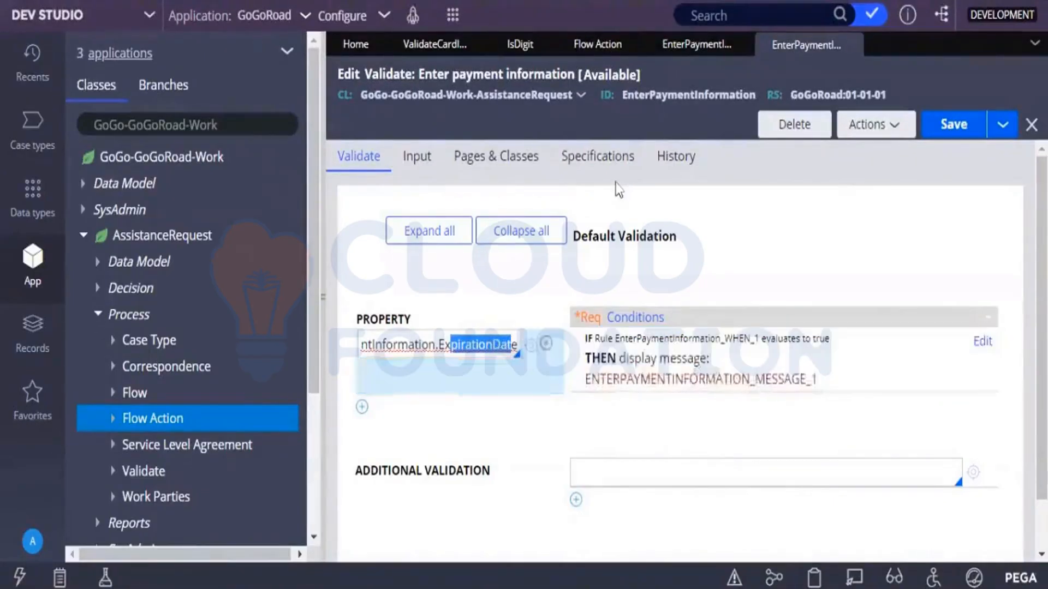
left_click(430, 43)
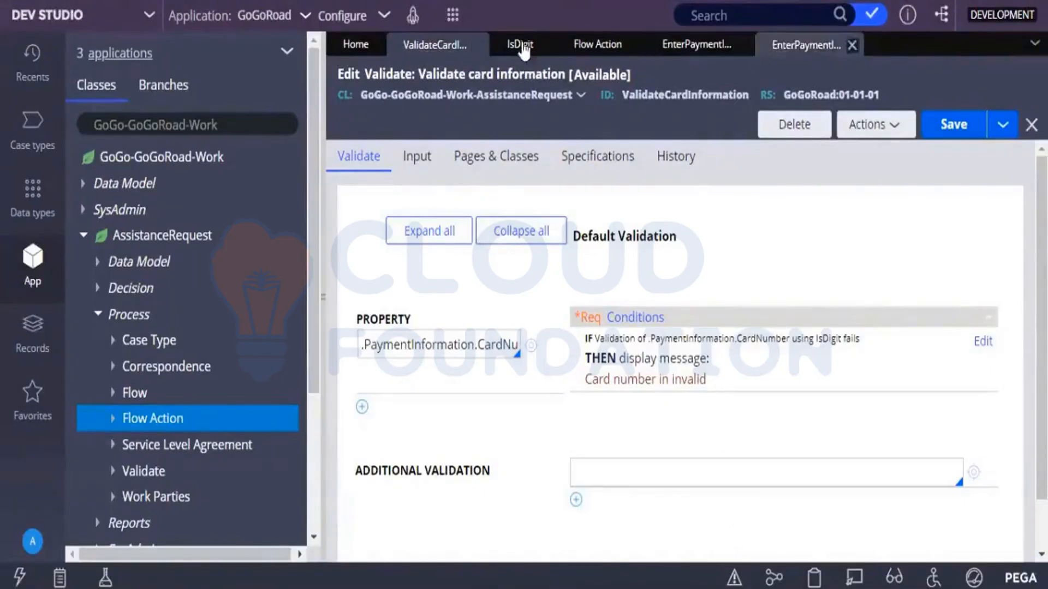
left_click(784, 49)
left_click(461, 48)
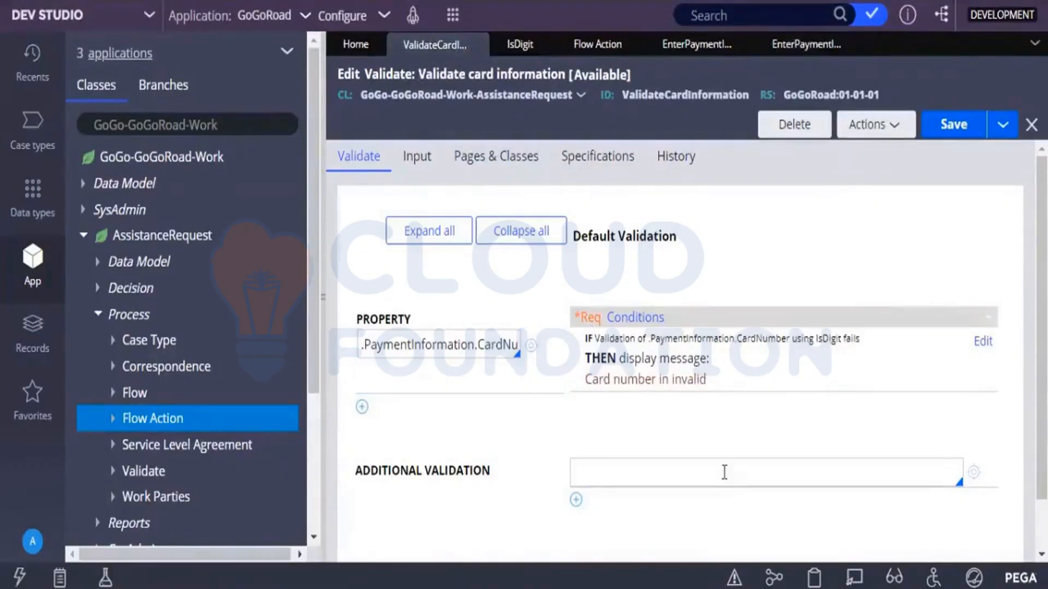
Step: Add EnterPaymentInformation as additional validation to the ValidateCardInformation rule and save the rule
left_click(701, 465)
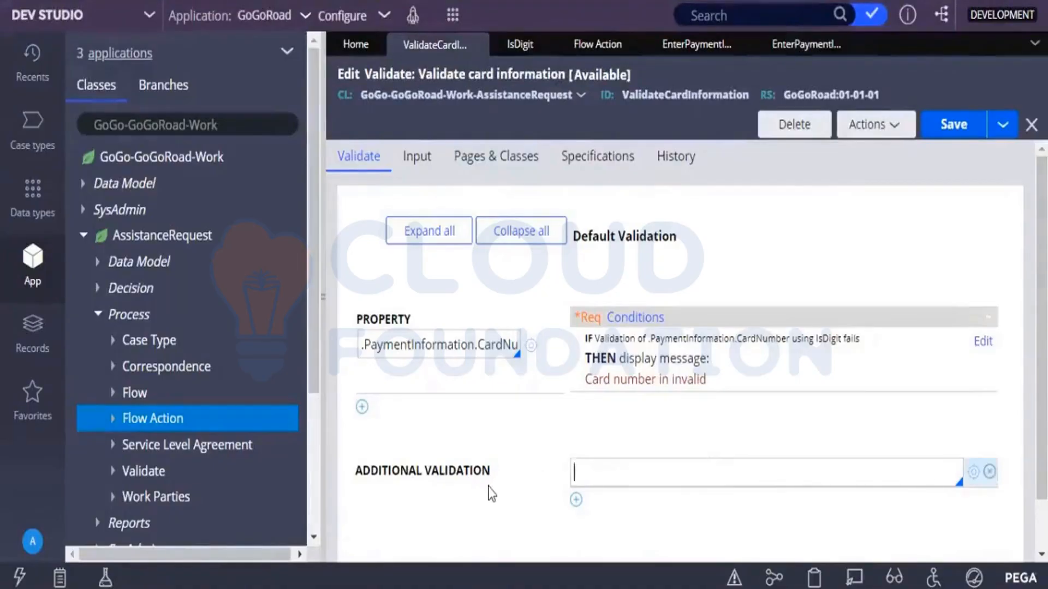
key("Down")
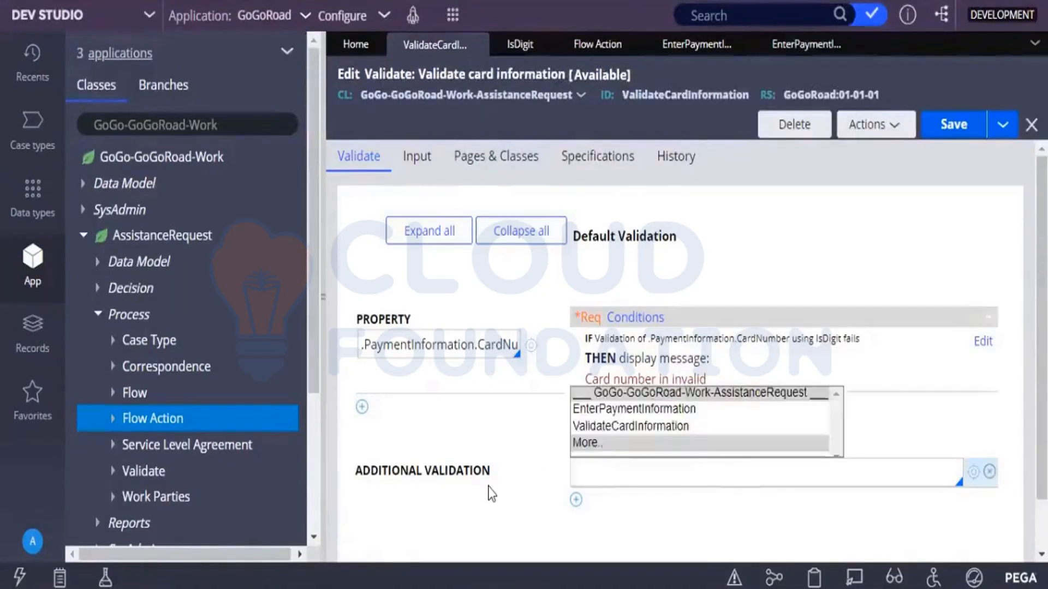
left_click(595, 413)
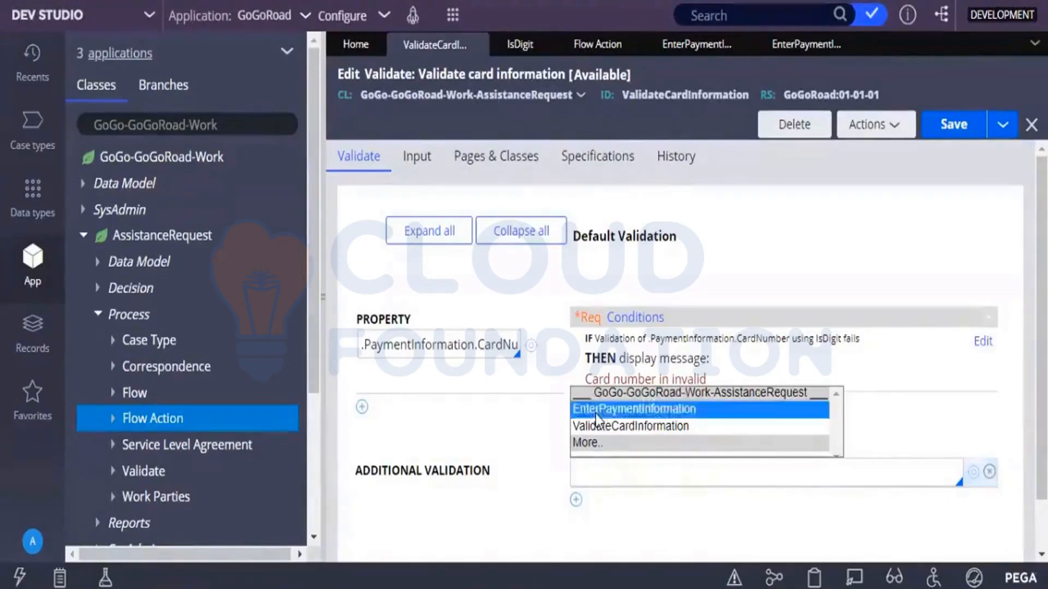
left_click(594, 414)
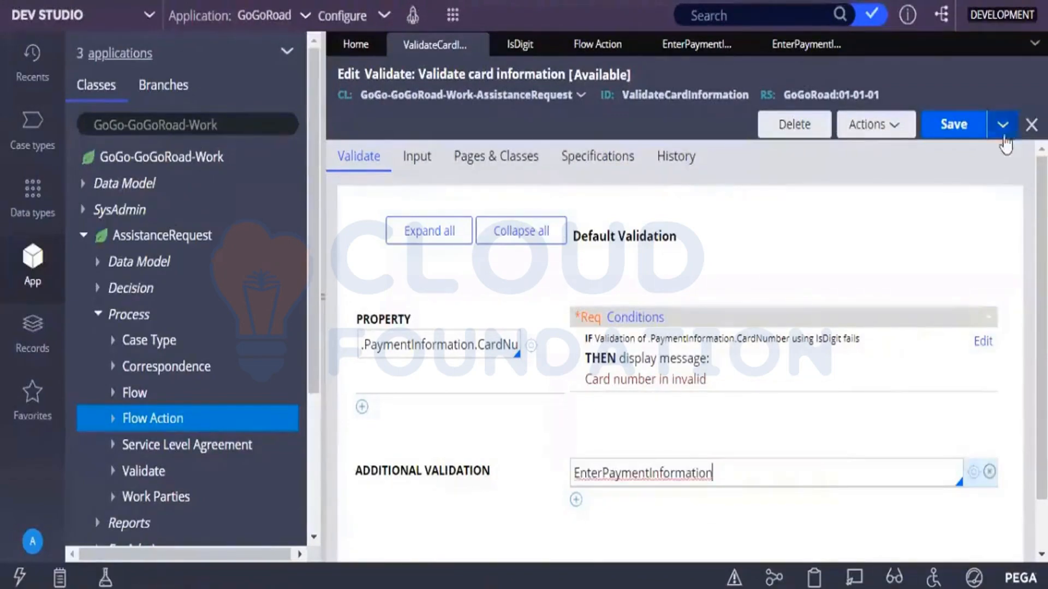
left_click(976, 139)
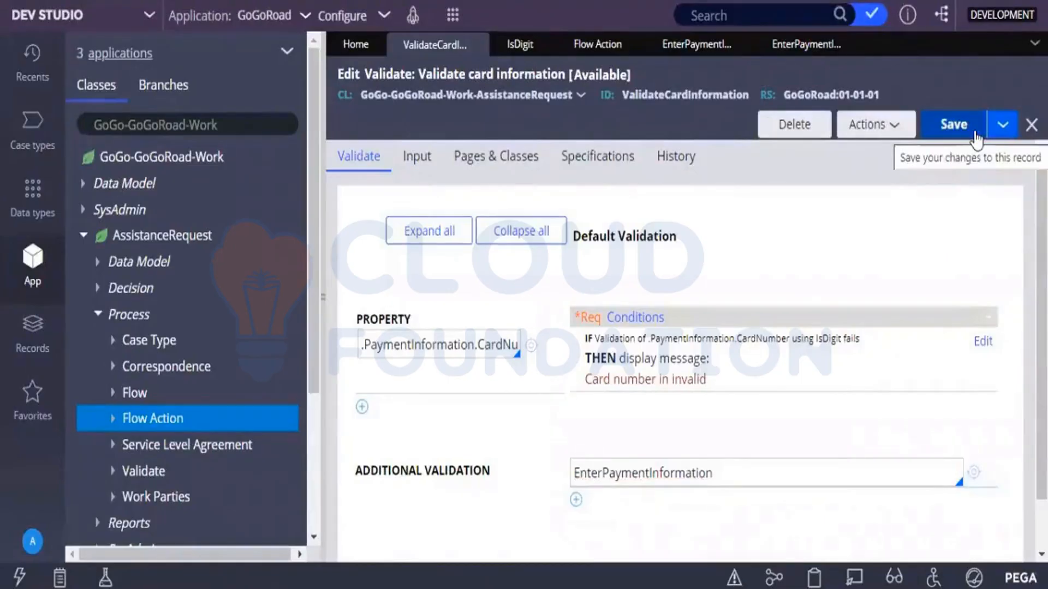
left_click(976, 139)
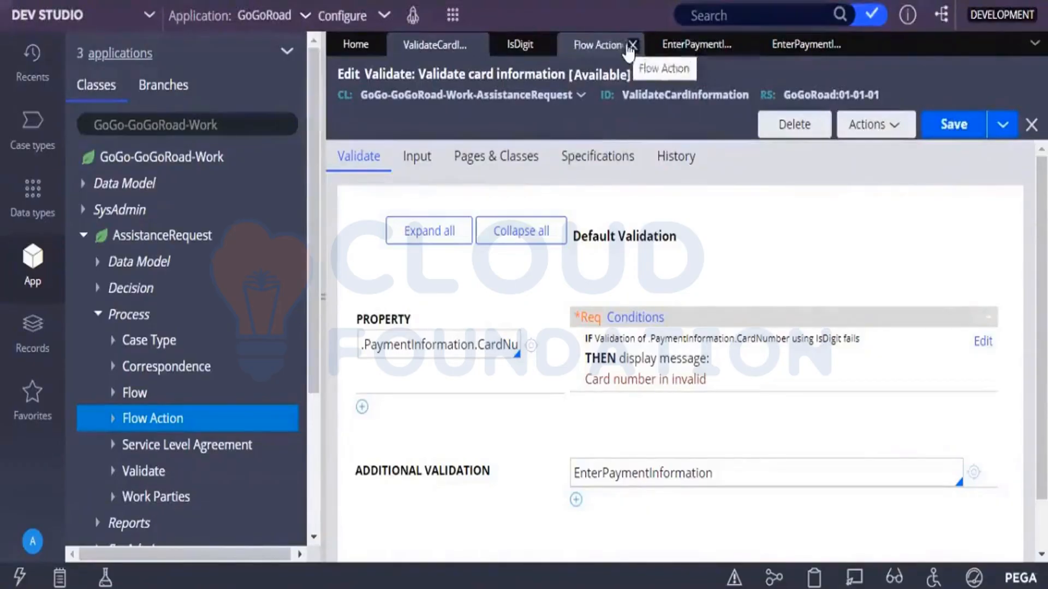
Step: Replace the Validate rule in the Enter payment information flow action's validation criteria with ValidateCardInformation and save the flow action
left_click(664, 51)
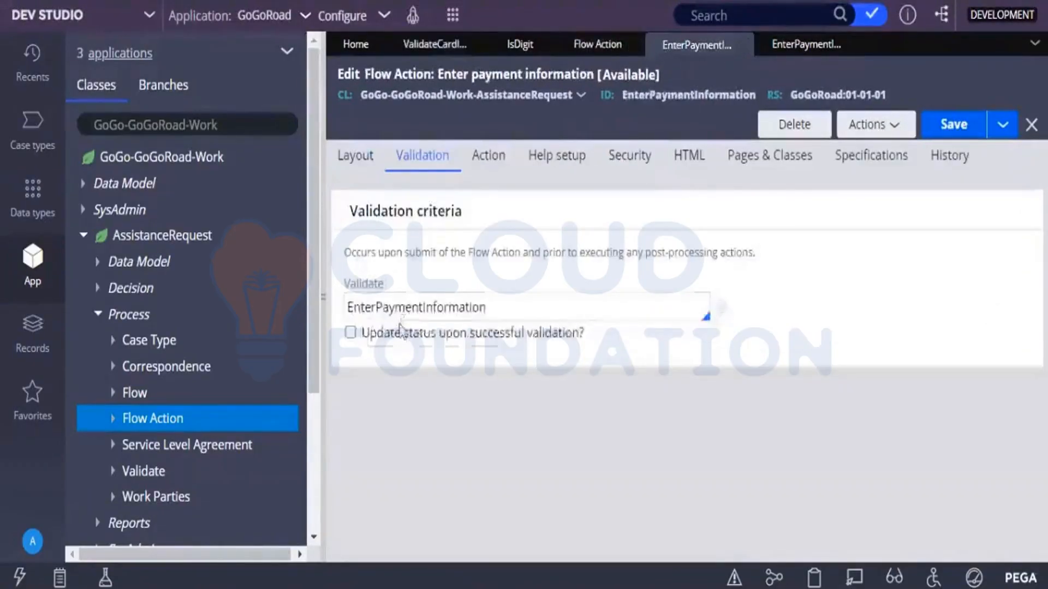
left_click_drag(400, 332, 396, 319)
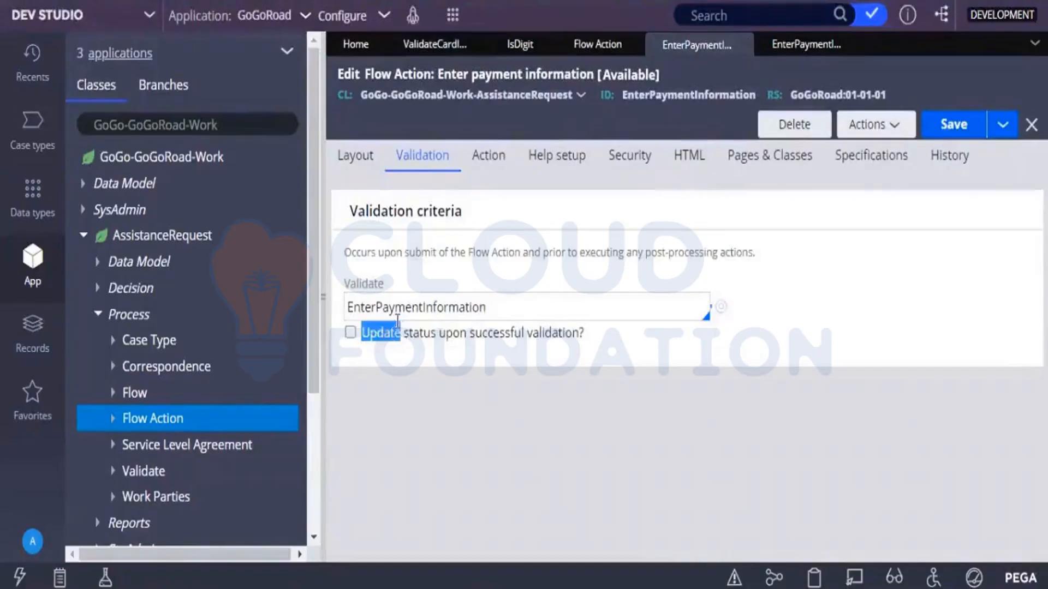
left_click(429, 315)
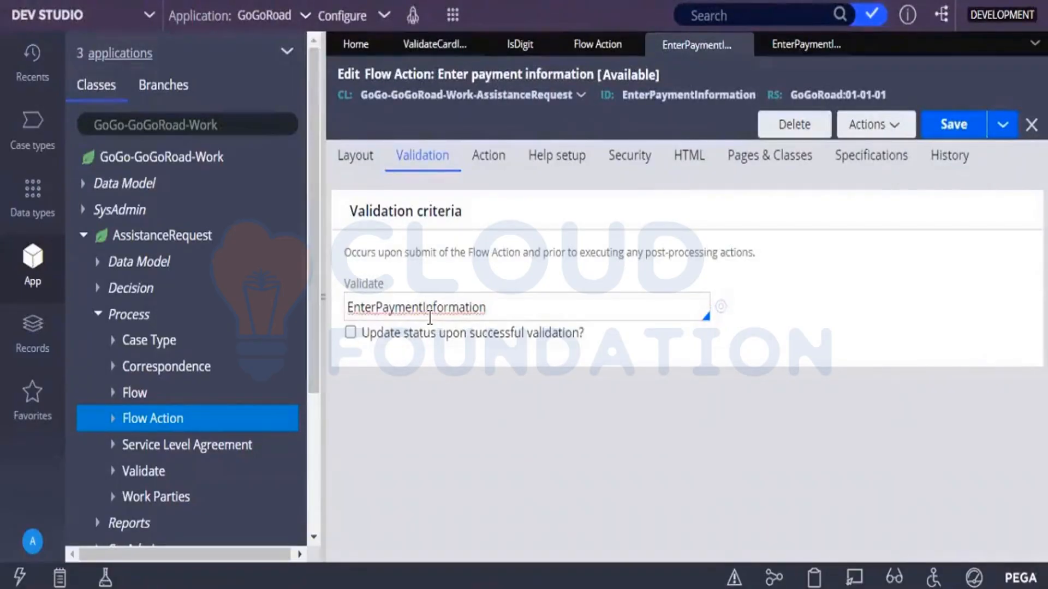
key("ctrl+a")
key("BackSpace")
key("Down")
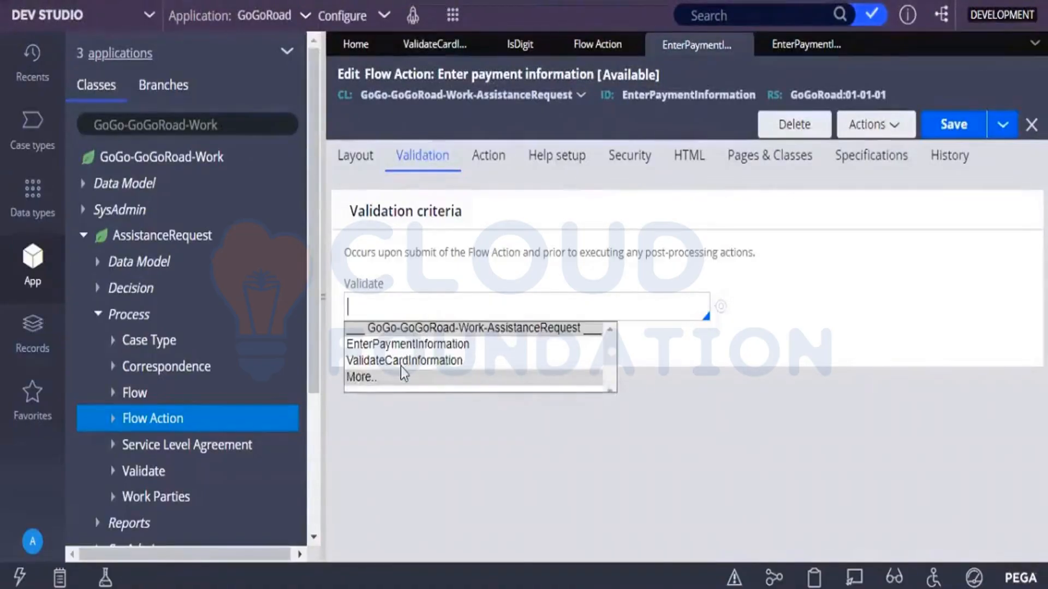
left_click(402, 361)
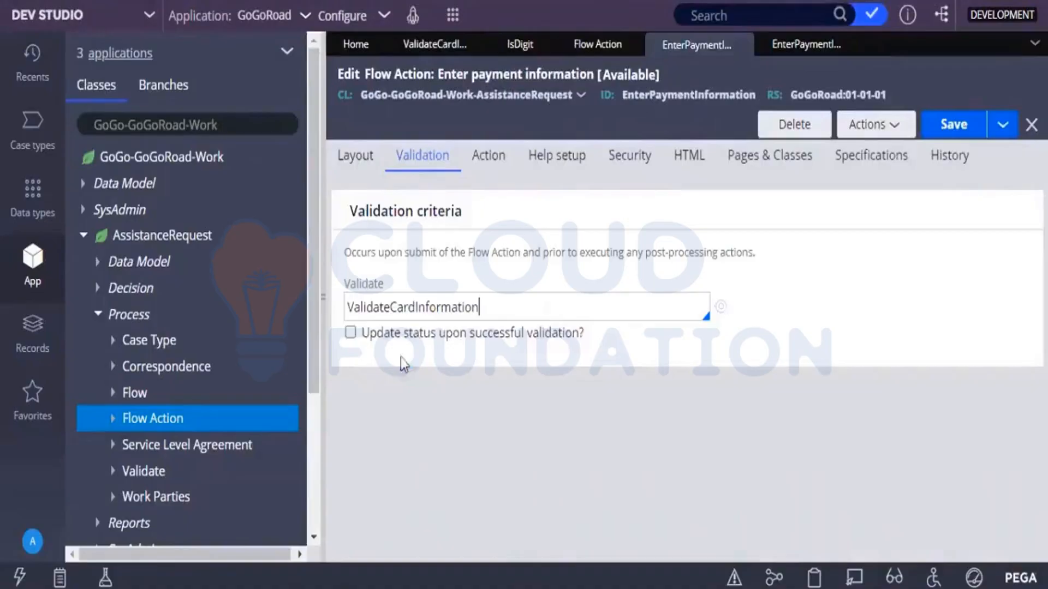
left_click(953, 136)
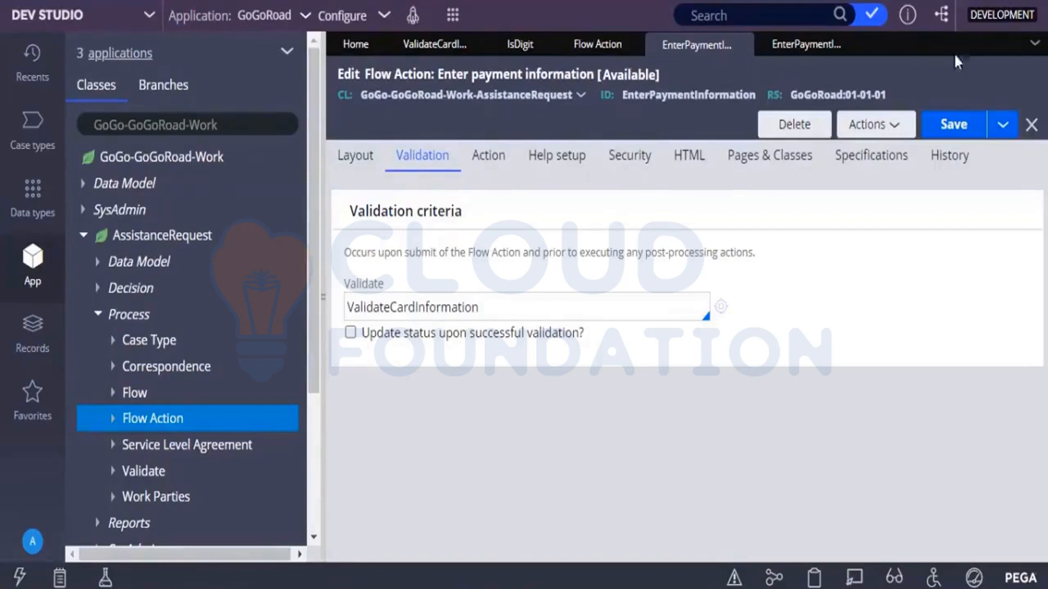
left_click(962, 137)
Step: Create a new Assistance Request case and submit its issue as "My vehicle has a flat tire"
left_click(453, 16)
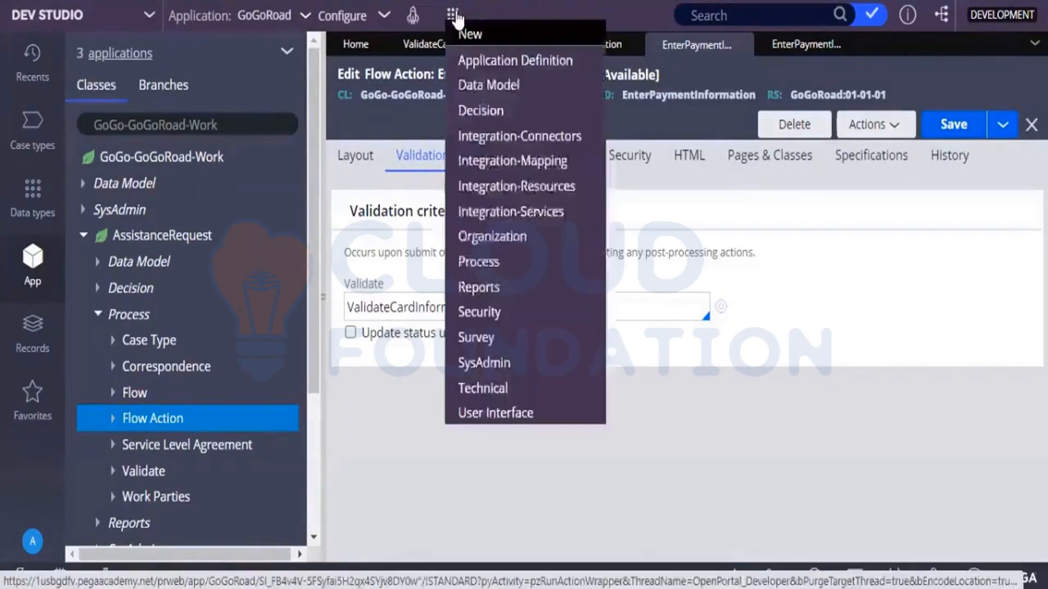
mouse_move(556, 37)
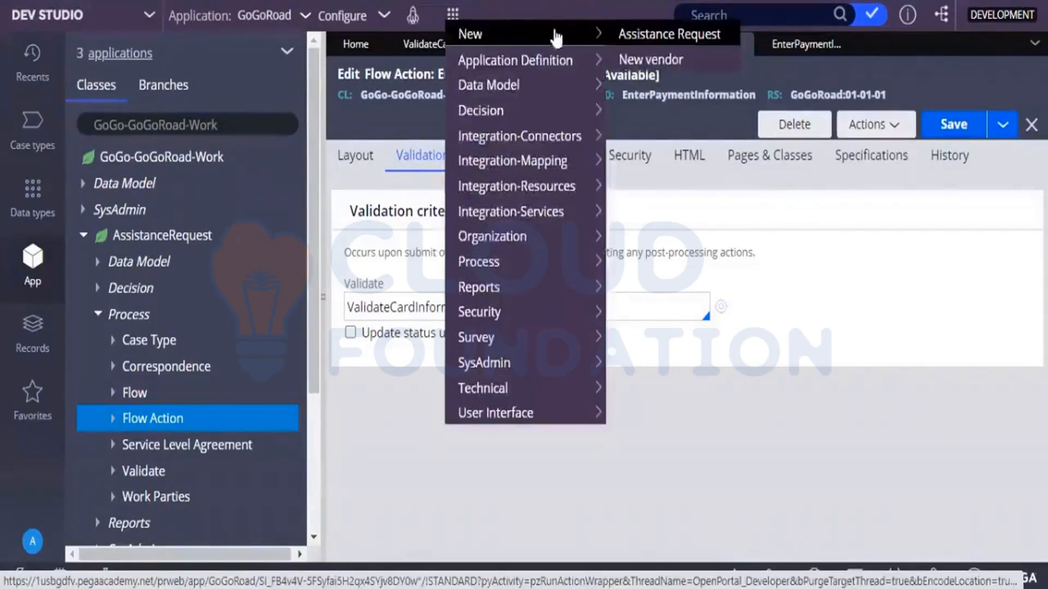
left_click(631, 35)
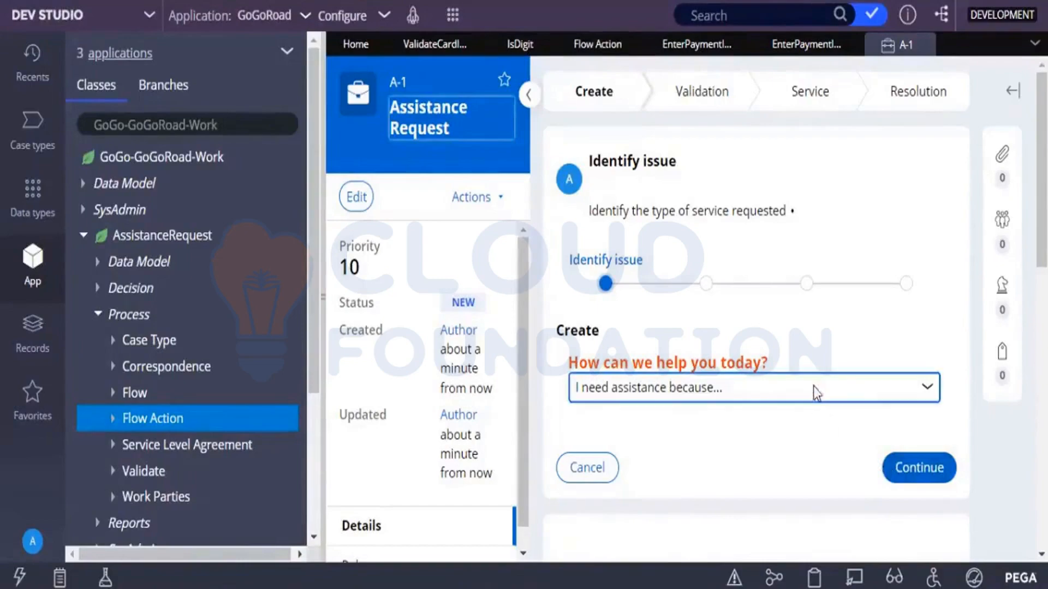
left_click(837, 387)
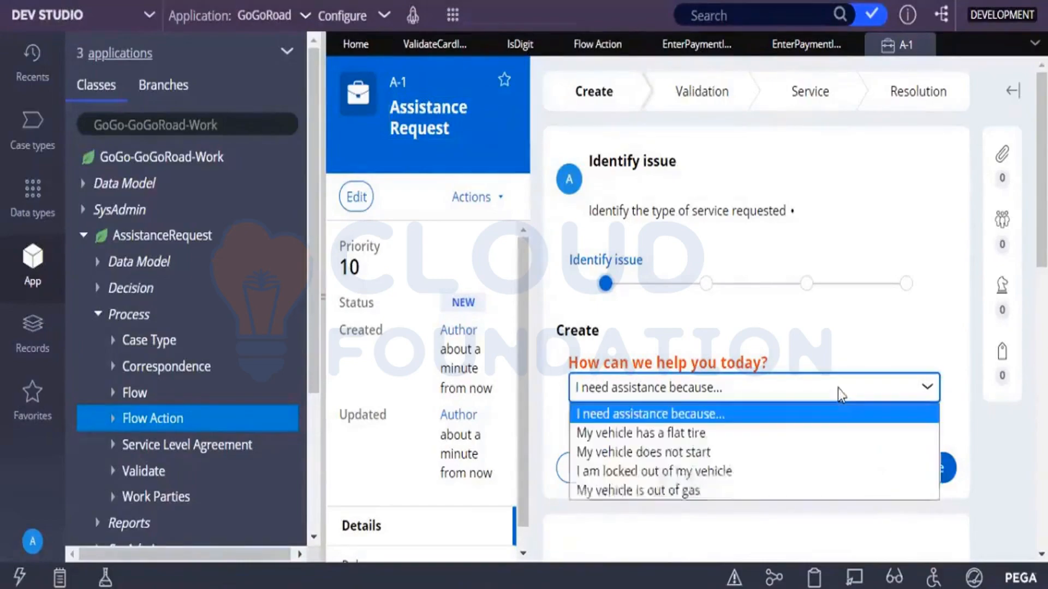
left_click(774, 431)
left_click(899, 477)
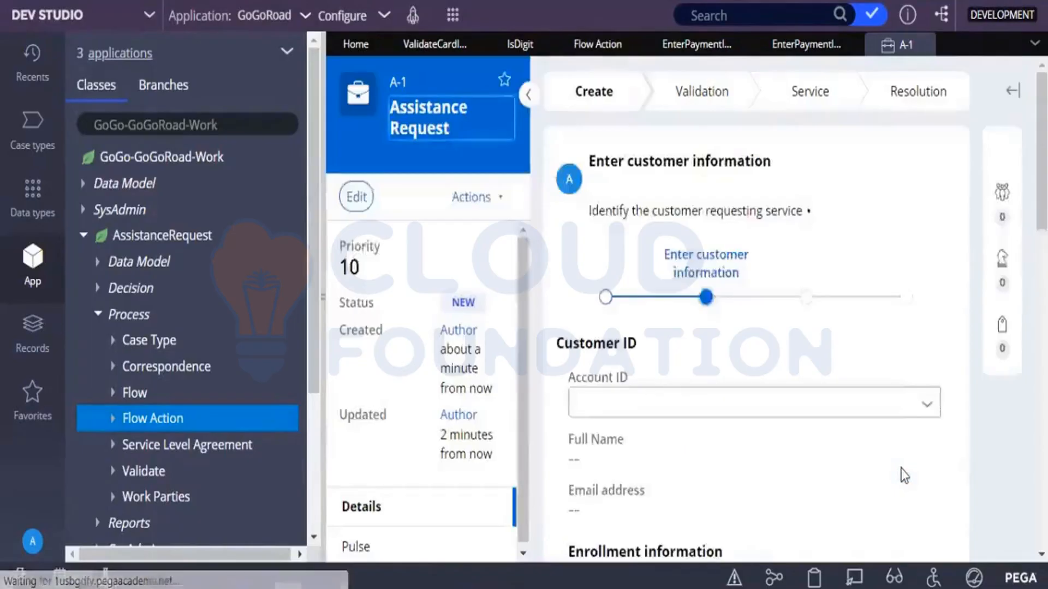
Step: Choose the second account ID as the customer, and continue past the service location with its address left blank
scroll(811, 297, "down", 3)
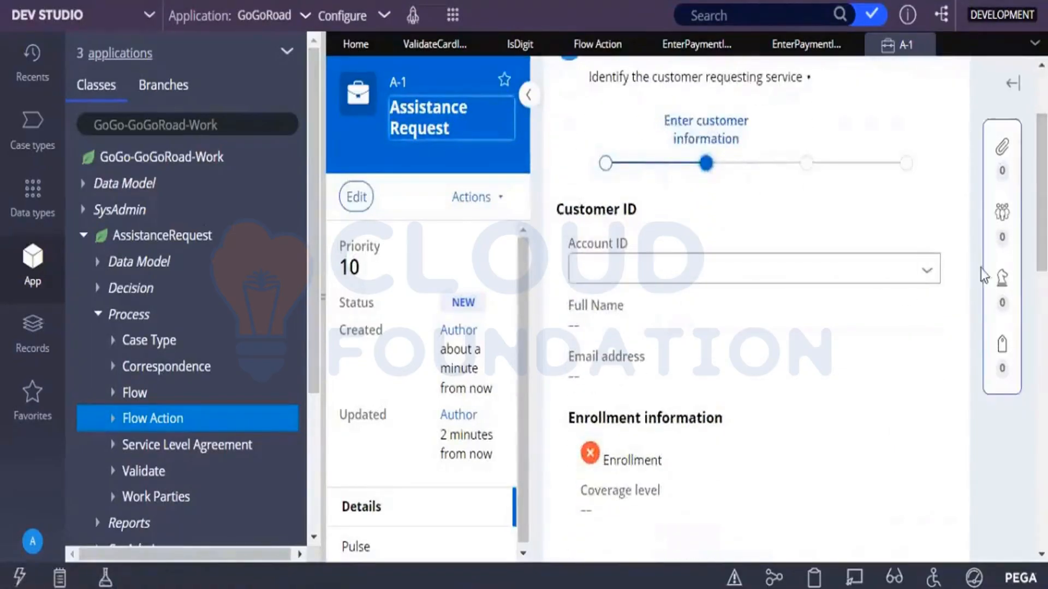
left_click(927, 276)
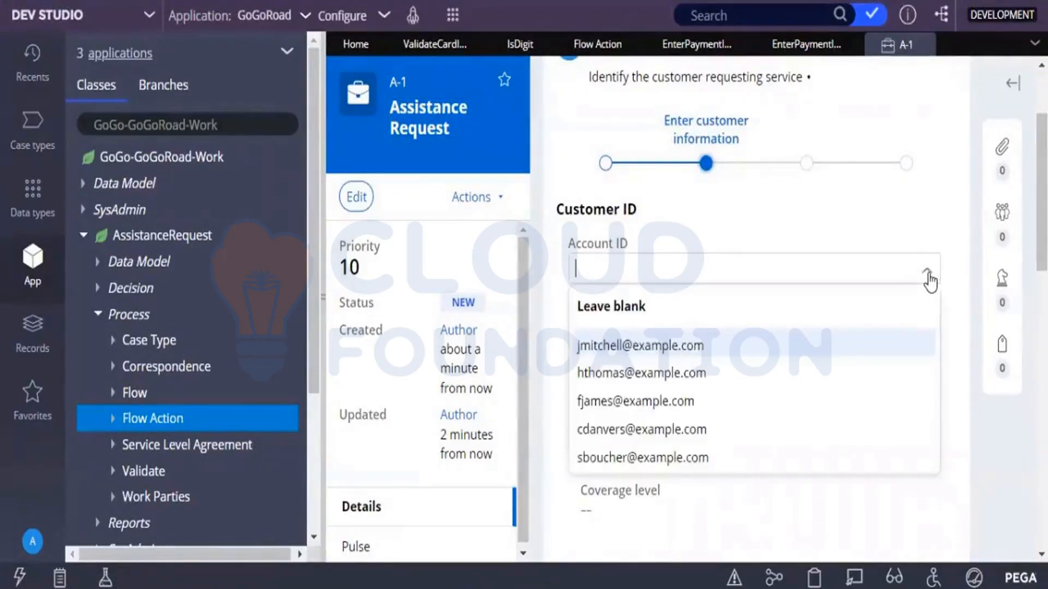
left_click(716, 375)
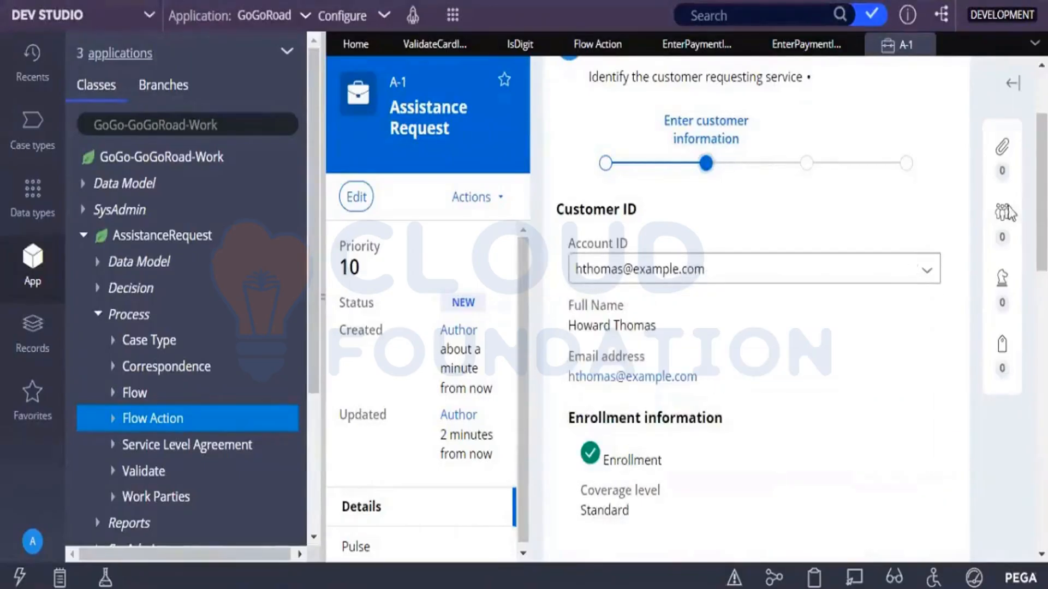
scroll(985, 329, "down", 4)
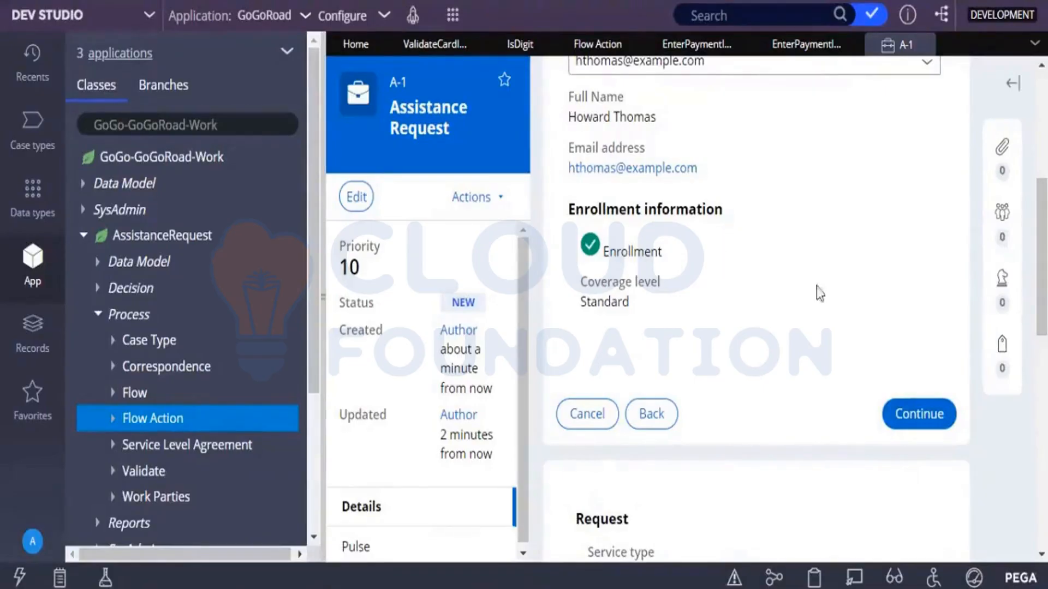
left_click(936, 428)
left_click(924, 420)
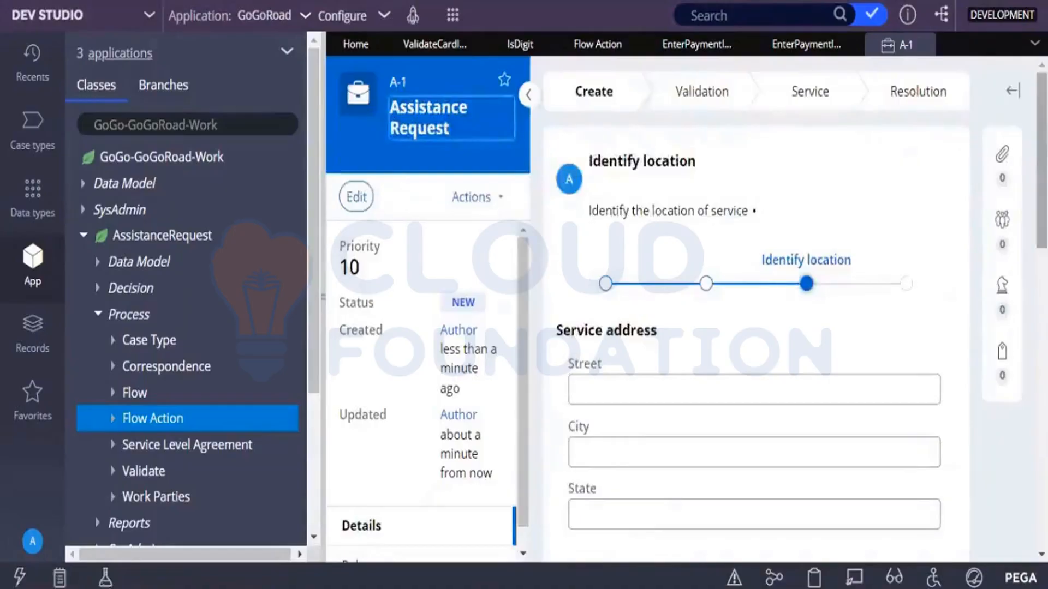
scroll(927, 382, "down", 4)
left_click(902, 392)
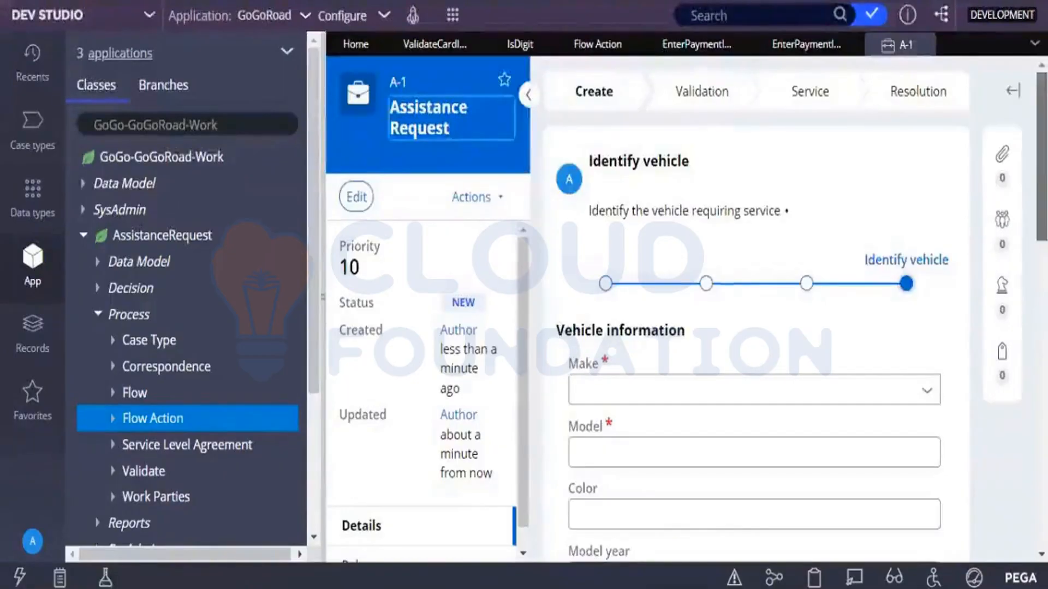
Step: Set the vehicle's make to Jaguar and its model to "err", and create the case
scroll(909, 276, "down", 2)
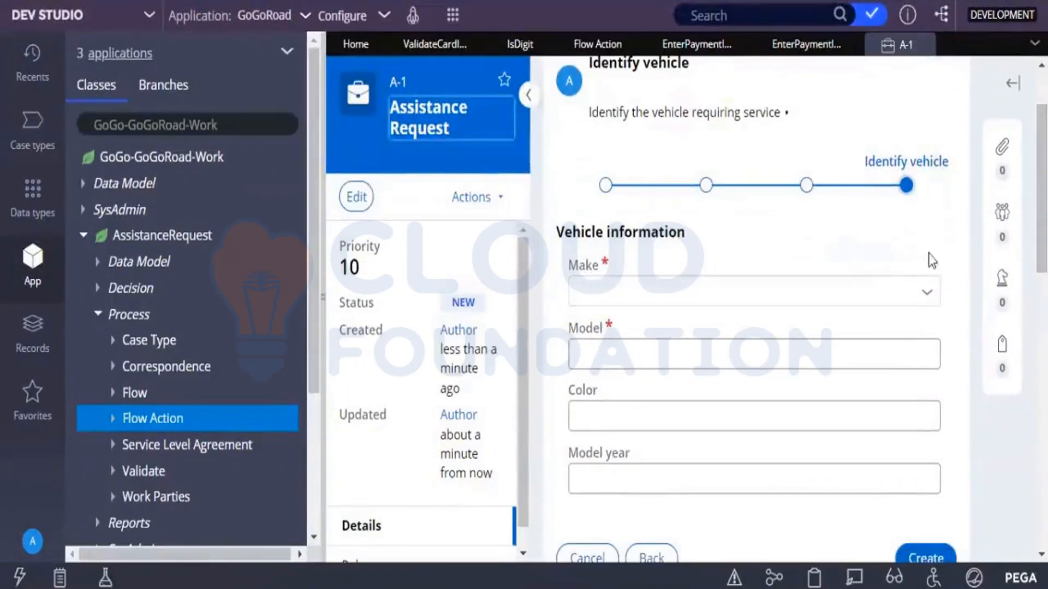
left_click(927, 299)
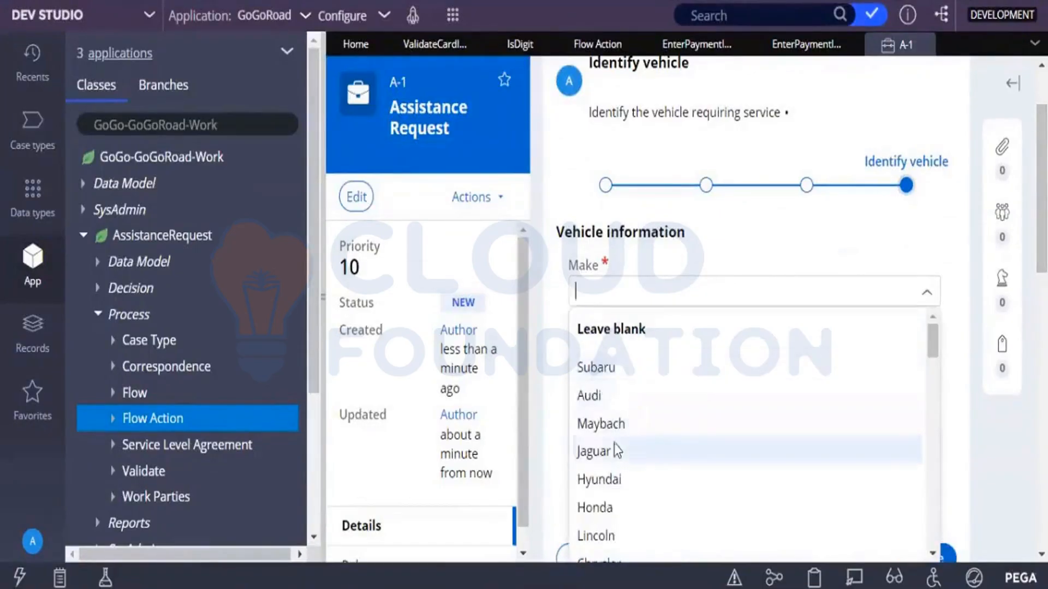
left_click(614, 451)
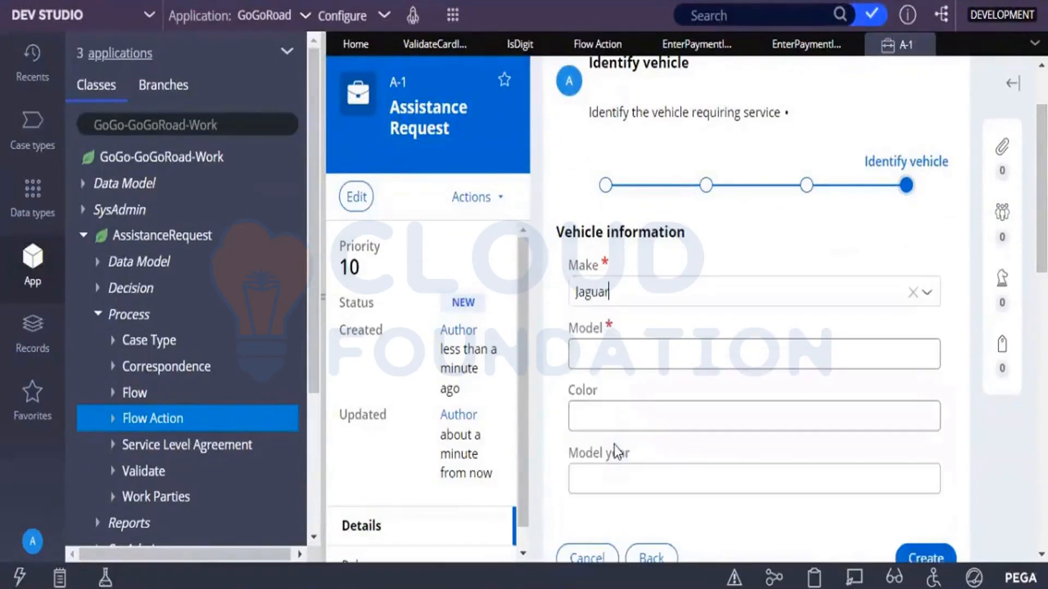
left_click(603, 352)
type("err")
left_click(941, 558)
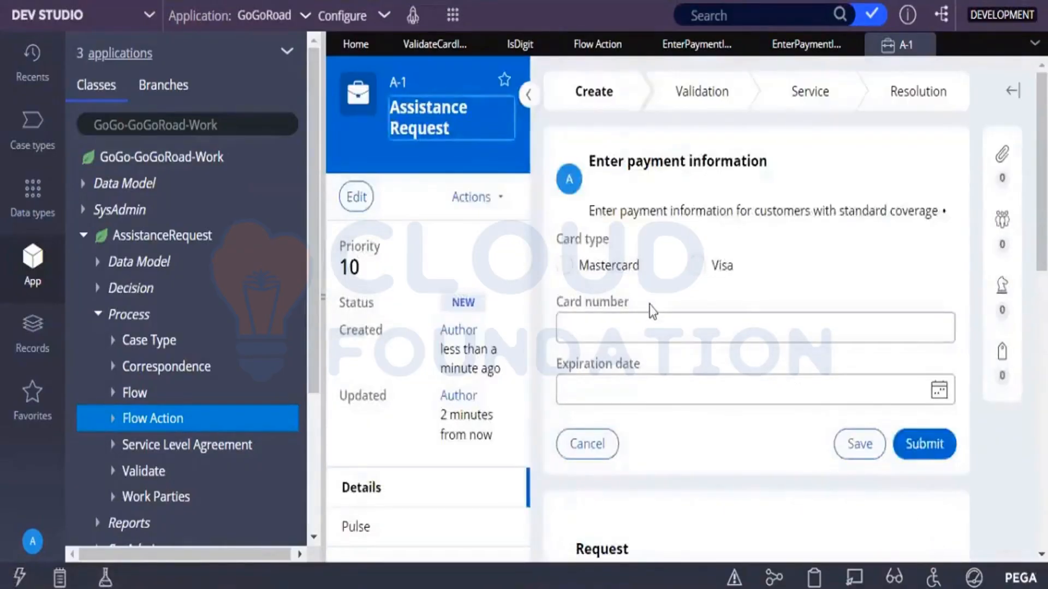
Step: Enter a card number containing letters and symbols, set the expiration date to 01/04/2023 and submit the payment information
left_click(679, 319)
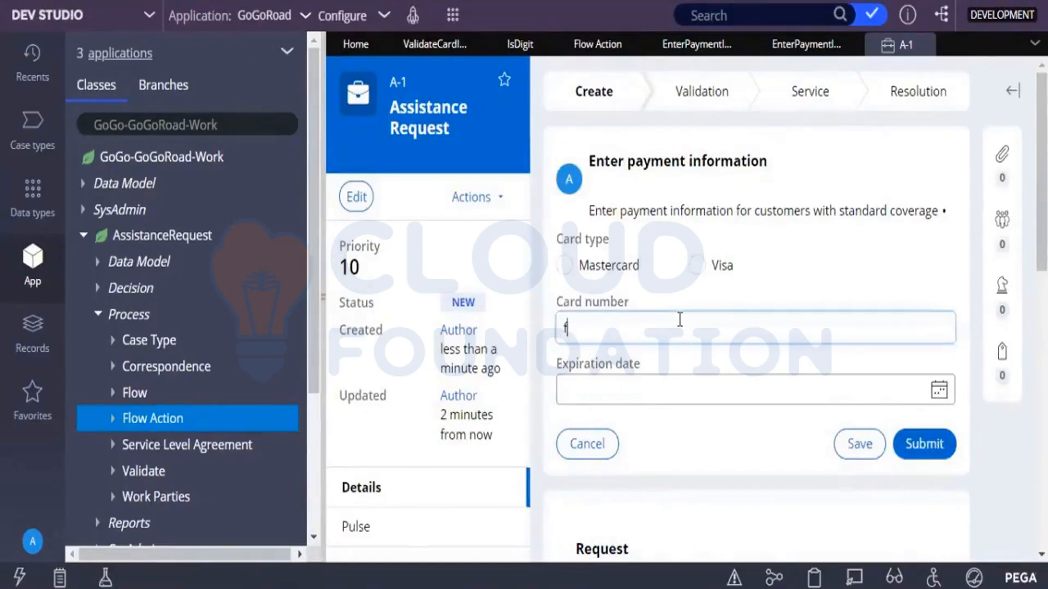
type("fsfsf@!#32")
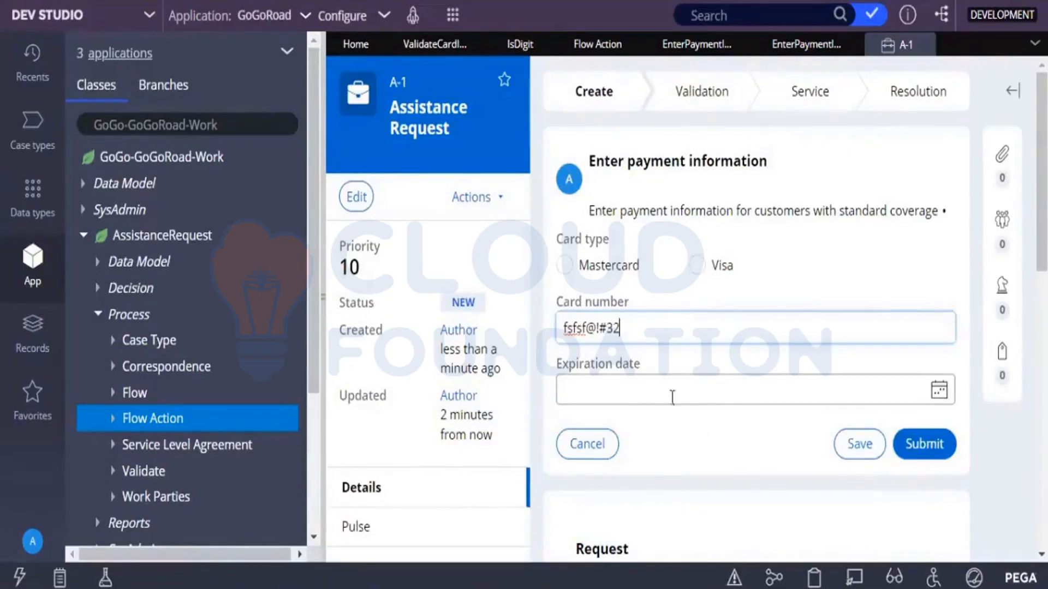
left_click(933, 401)
left_click(937, 394)
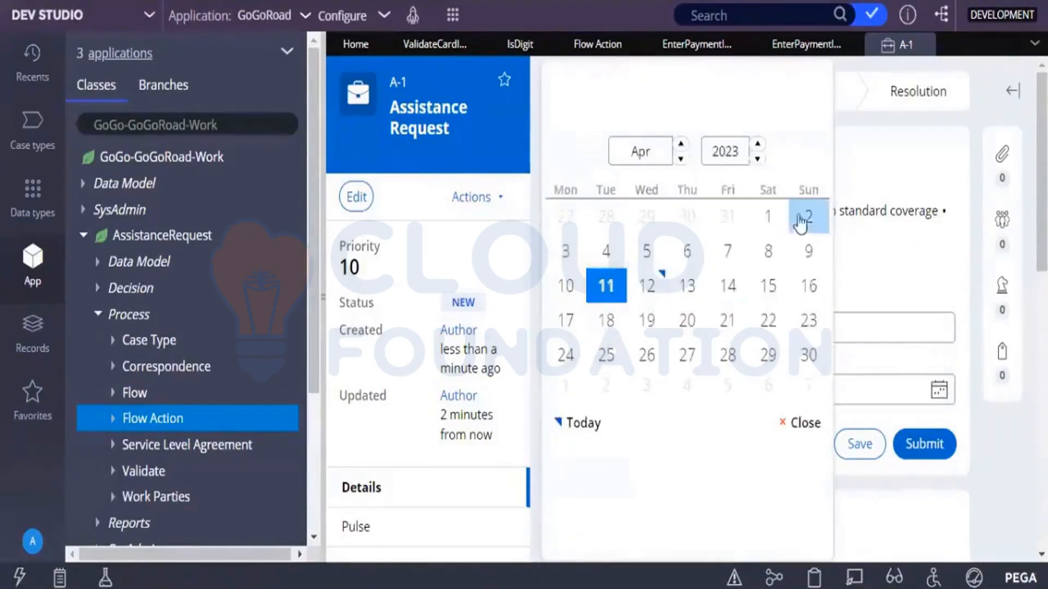
left_click(769, 221)
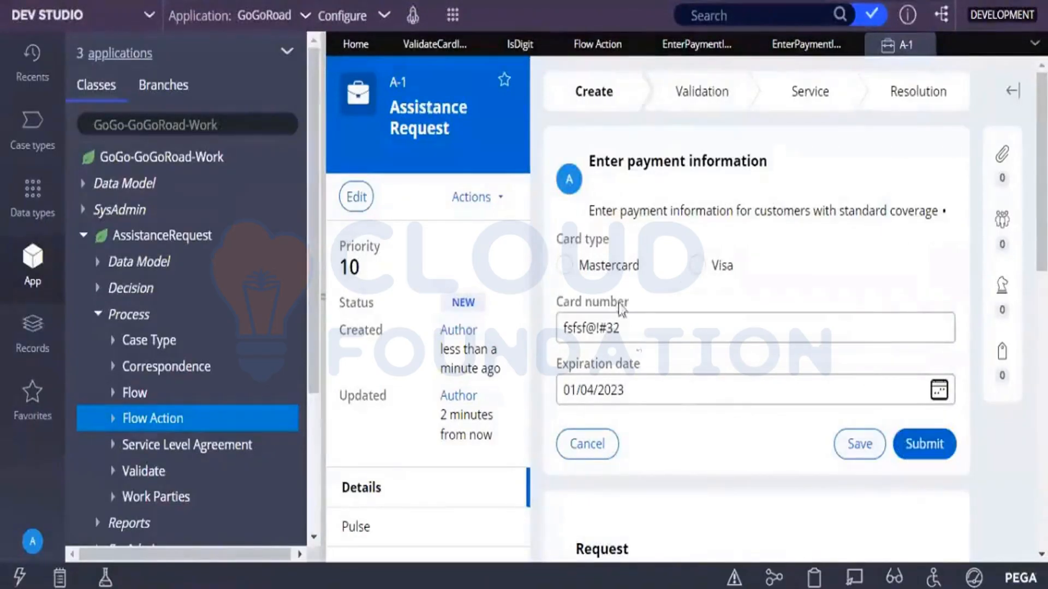
left_click(906, 454)
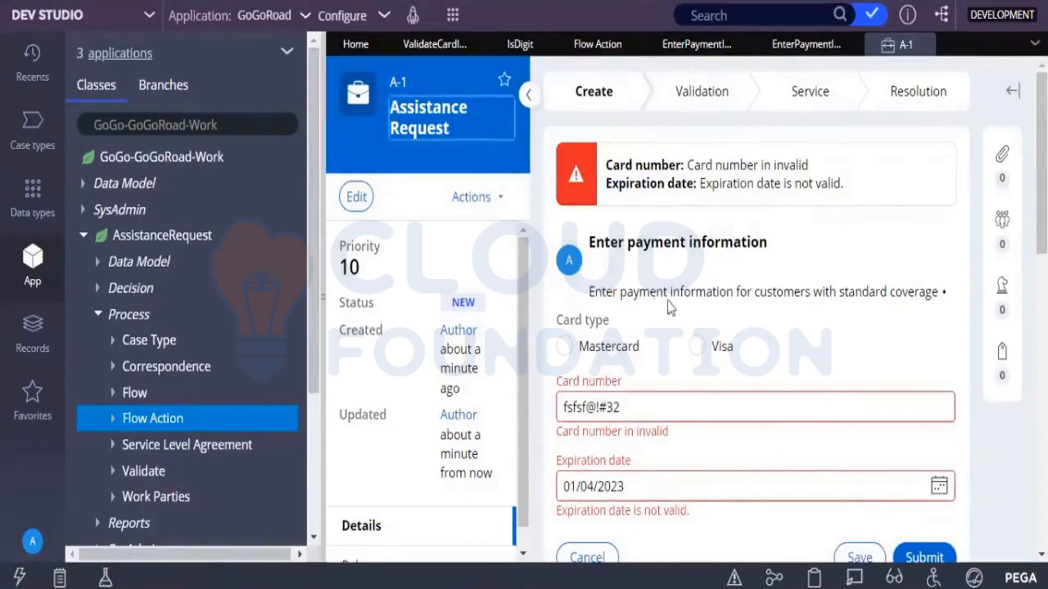
Step: Review the Enter payment information flow action's validation criteria alongside the submitted payment form in case A-1
left_click(568, 49)
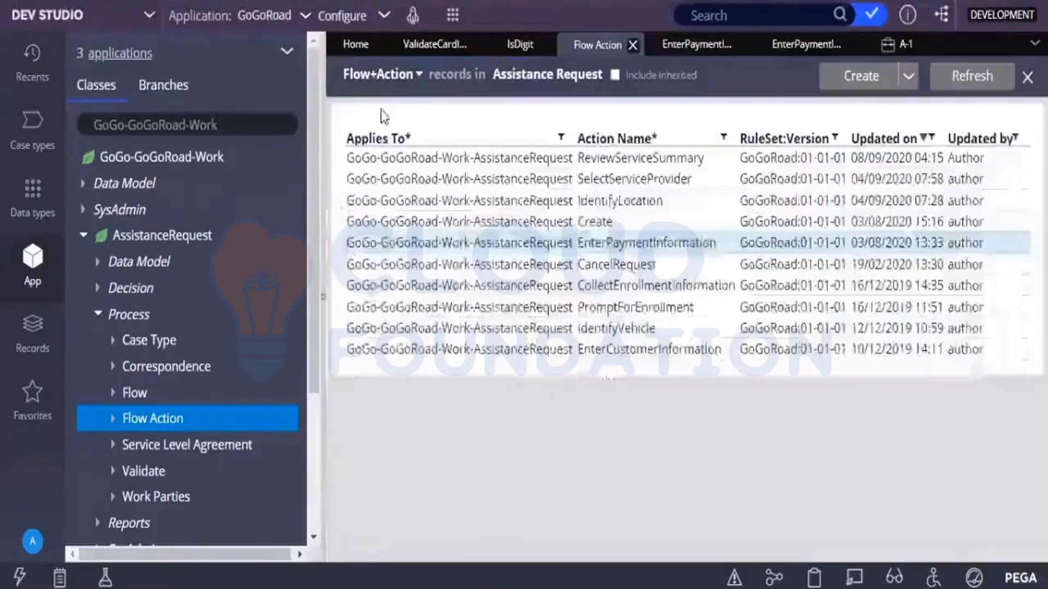
left_click(685, 49)
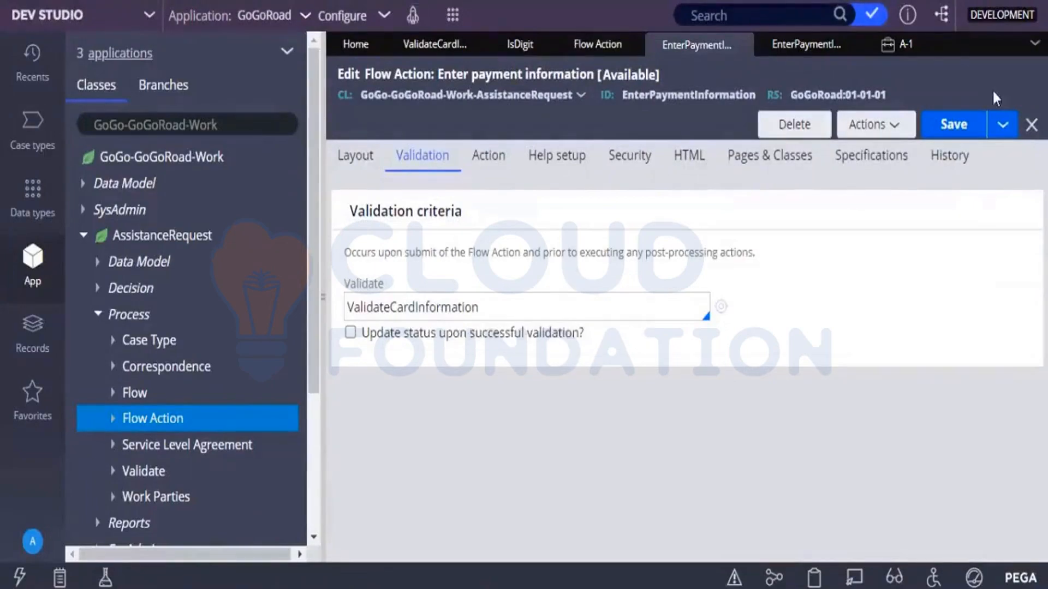
left_click(903, 52)
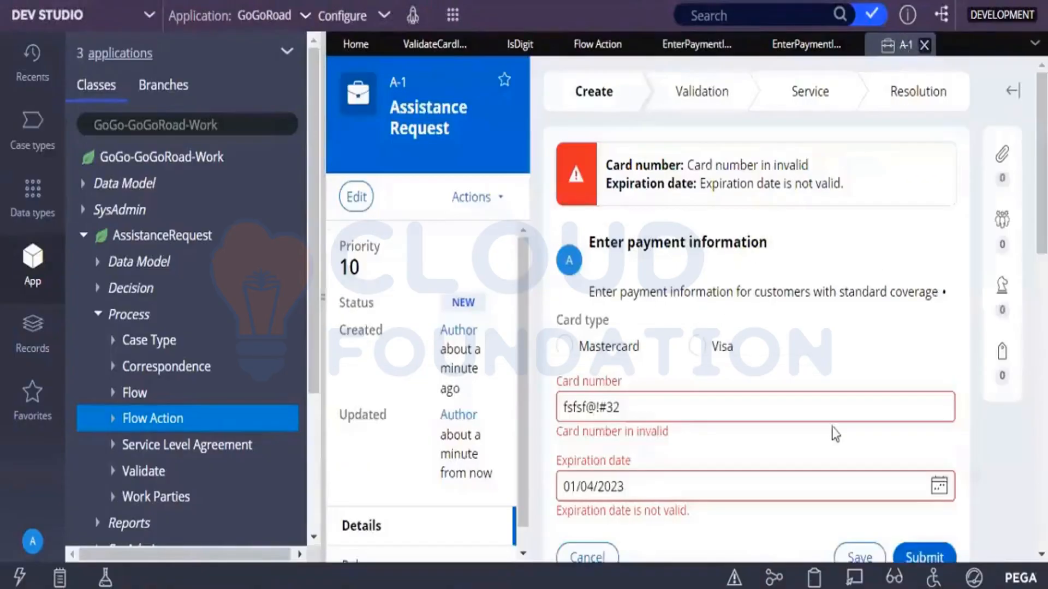
scroll(596, 268, "down", 3)
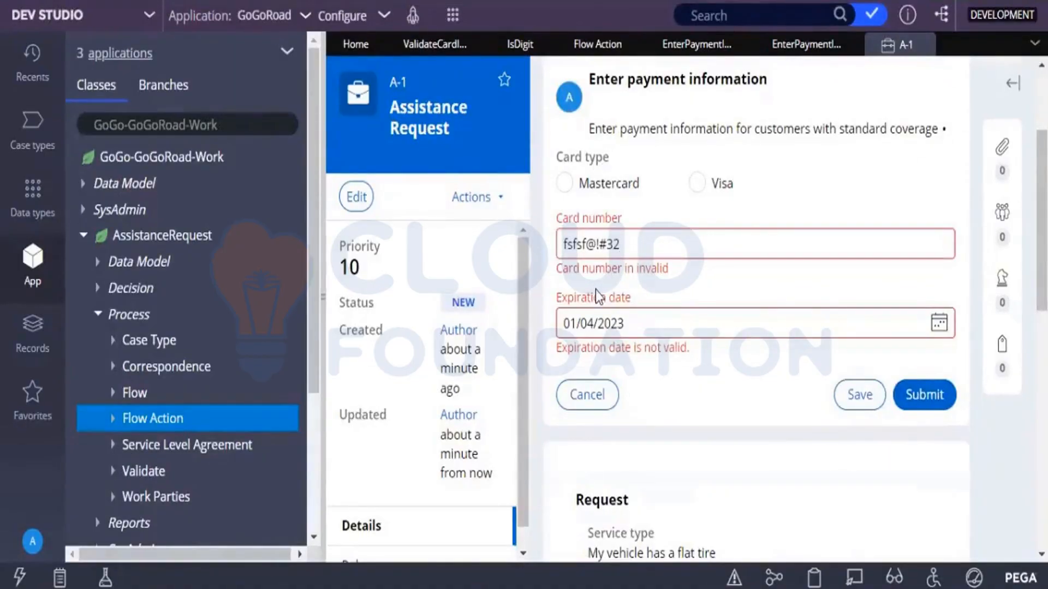
left_click(579, 240)
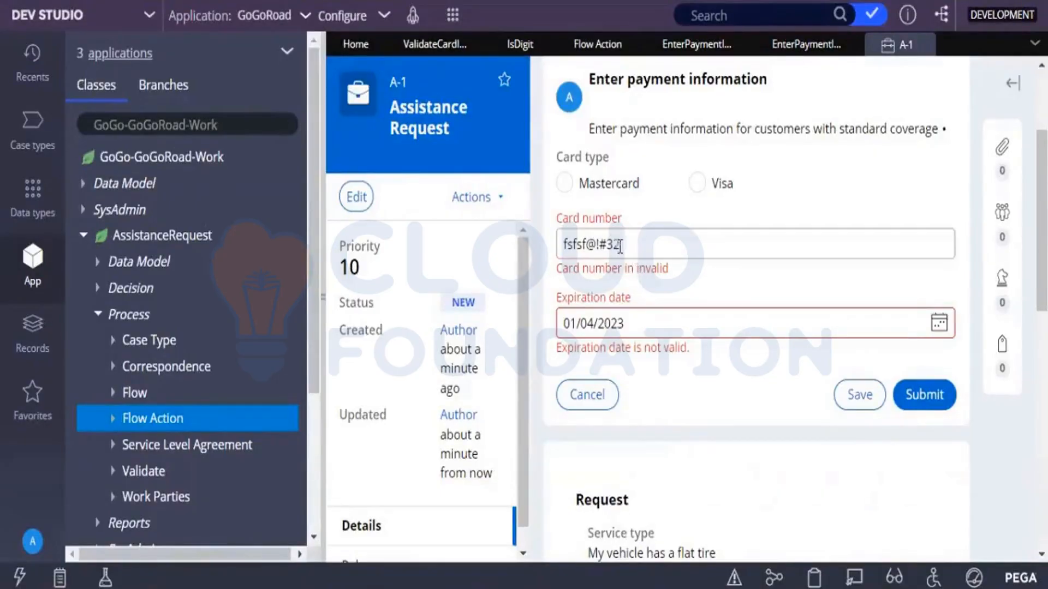
Step: Clear the Validate rule from the Enter payment information flow action's validation criteria and save the flow action
left_click(668, 50)
left_click(548, 301)
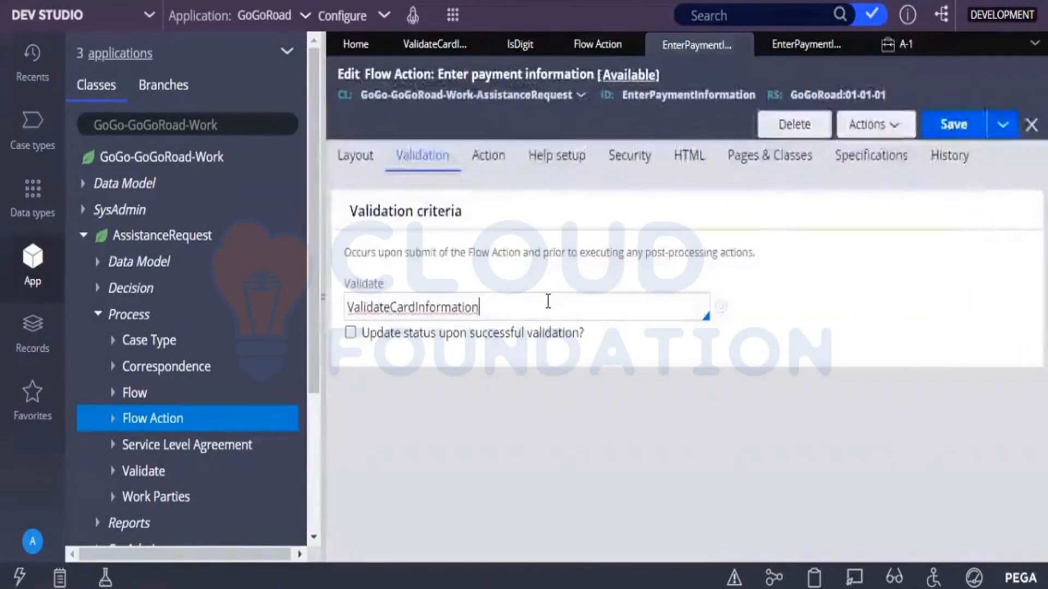
type("a")
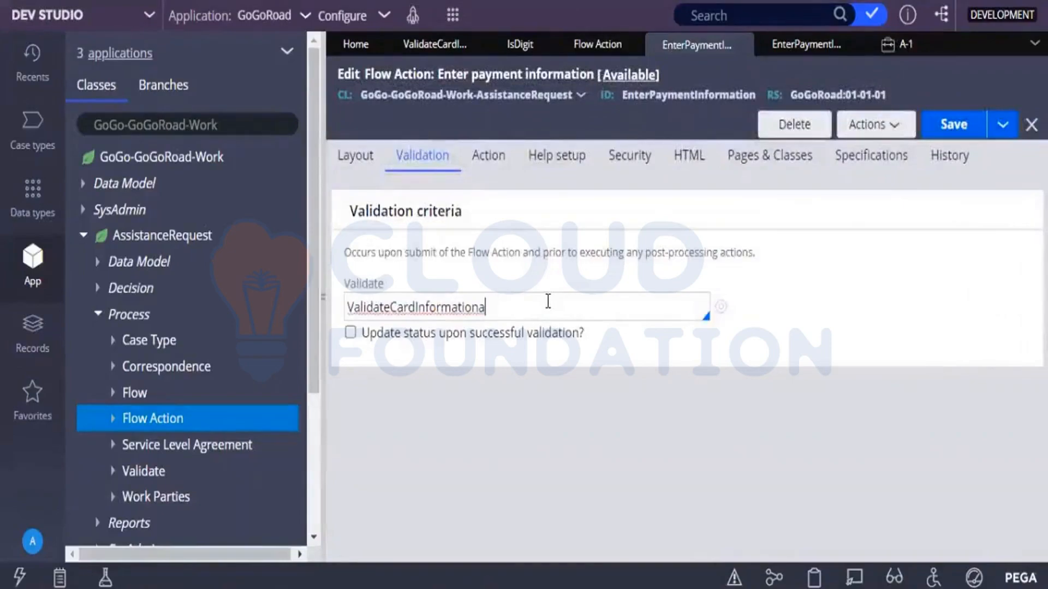
key("ctrl+a")
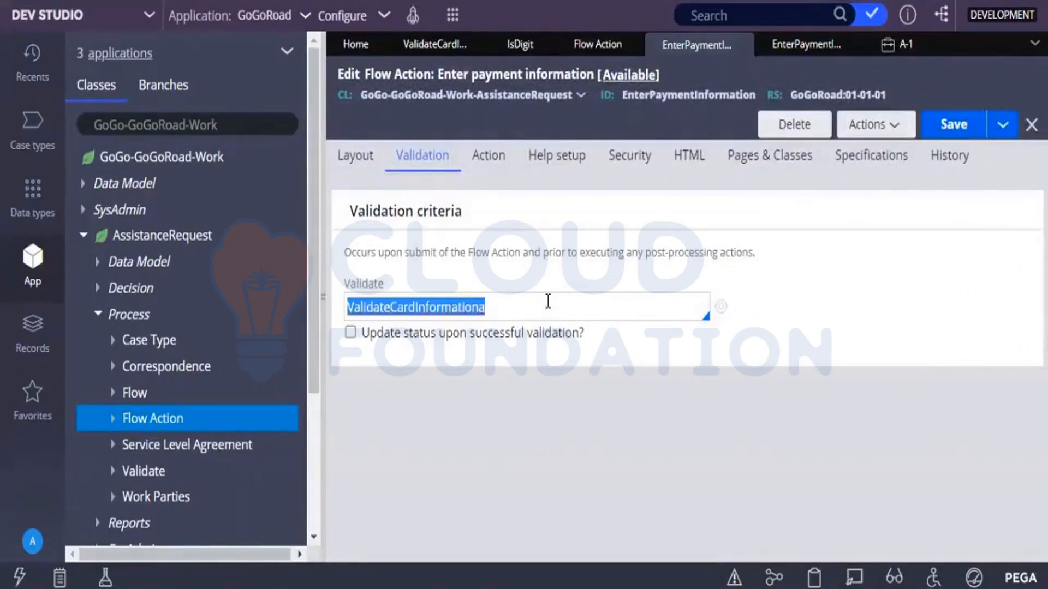
key("BackSpace")
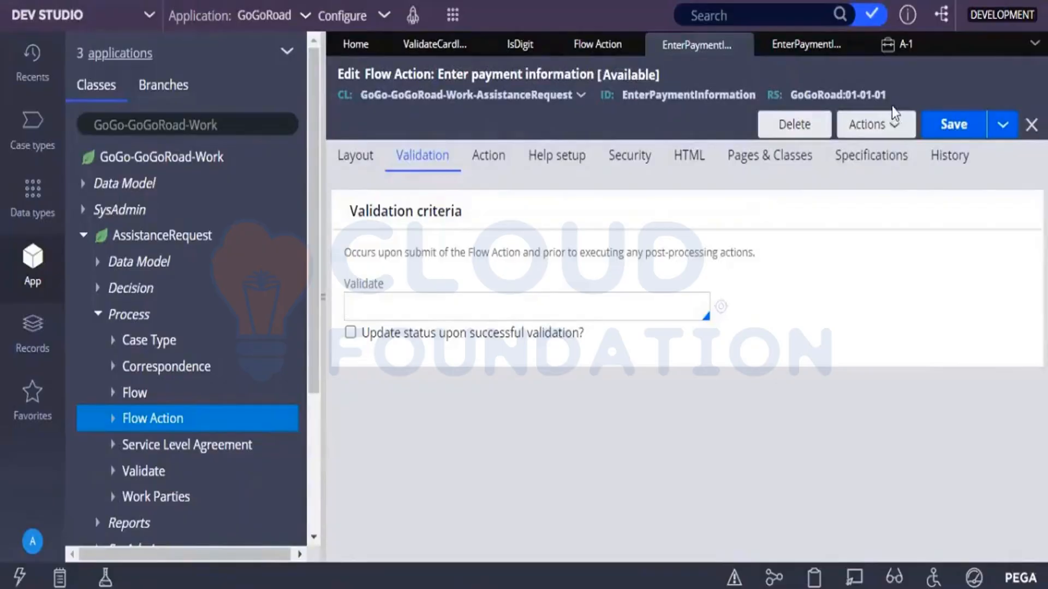
left_click(940, 127)
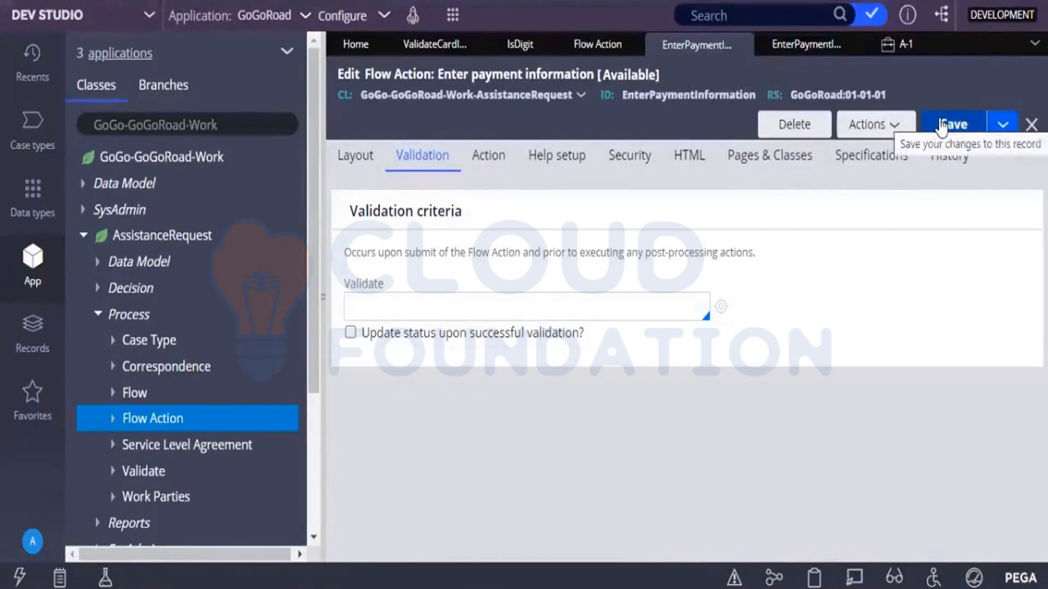
left_click(941, 127)
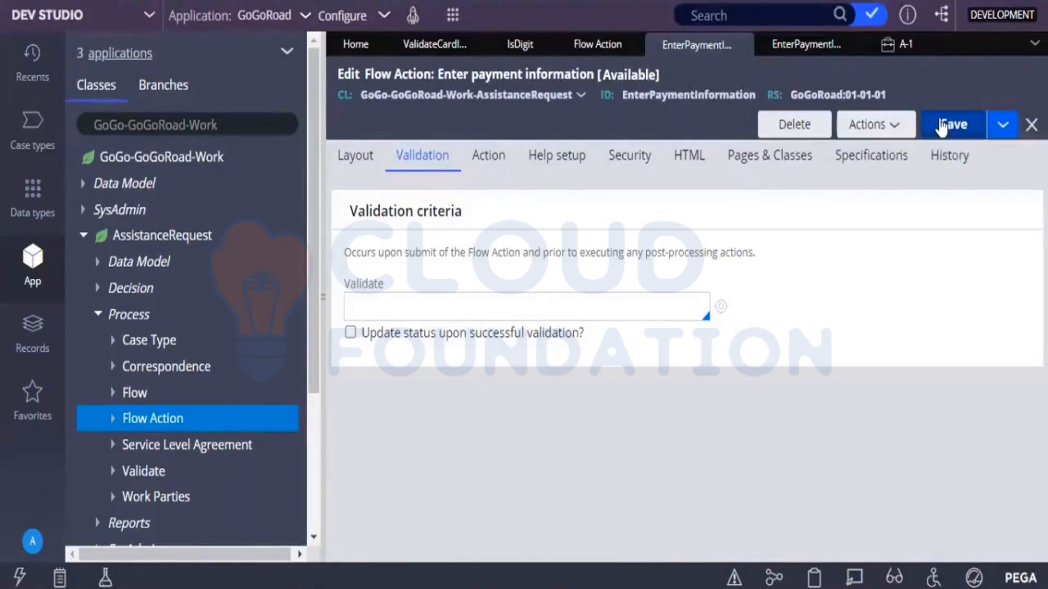
Step: Inspect the Card number field in case A-1 with Live UI and open the Enter payment information section that contains it
left_click(901, 48)
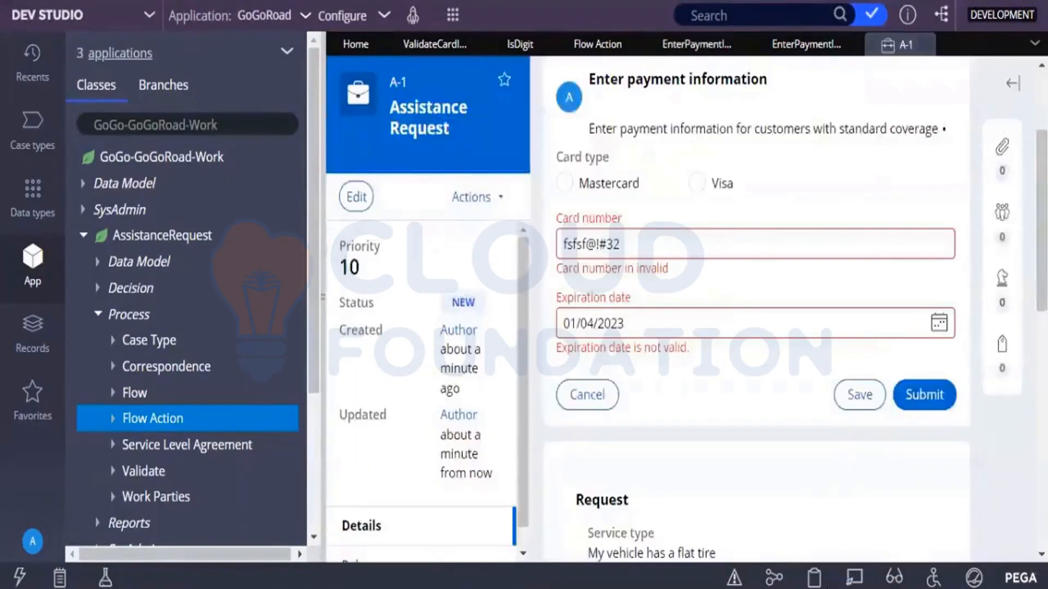
left_click(854, 578)
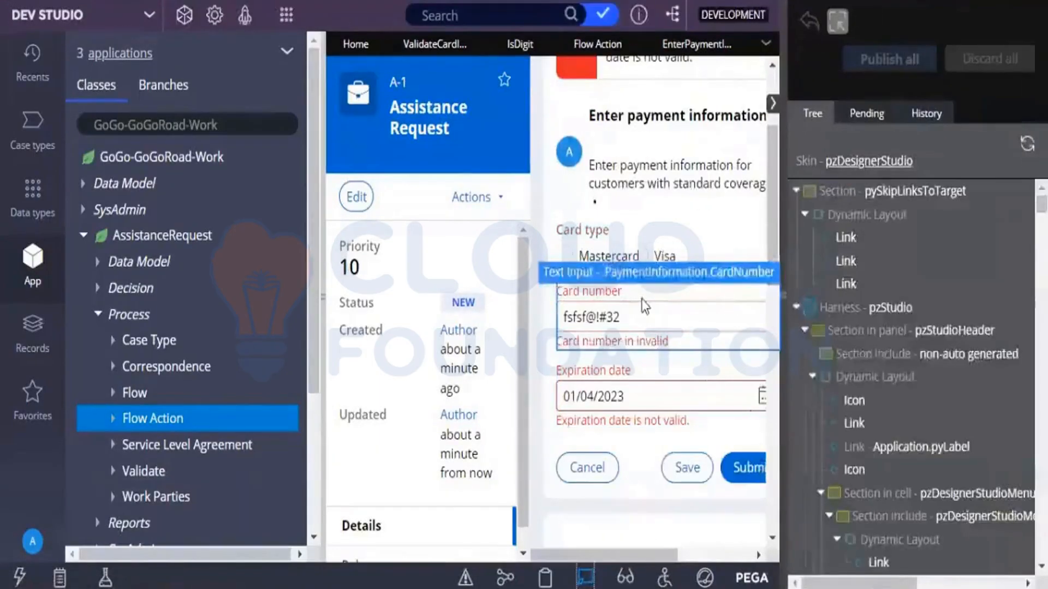
left_click(641, 300)
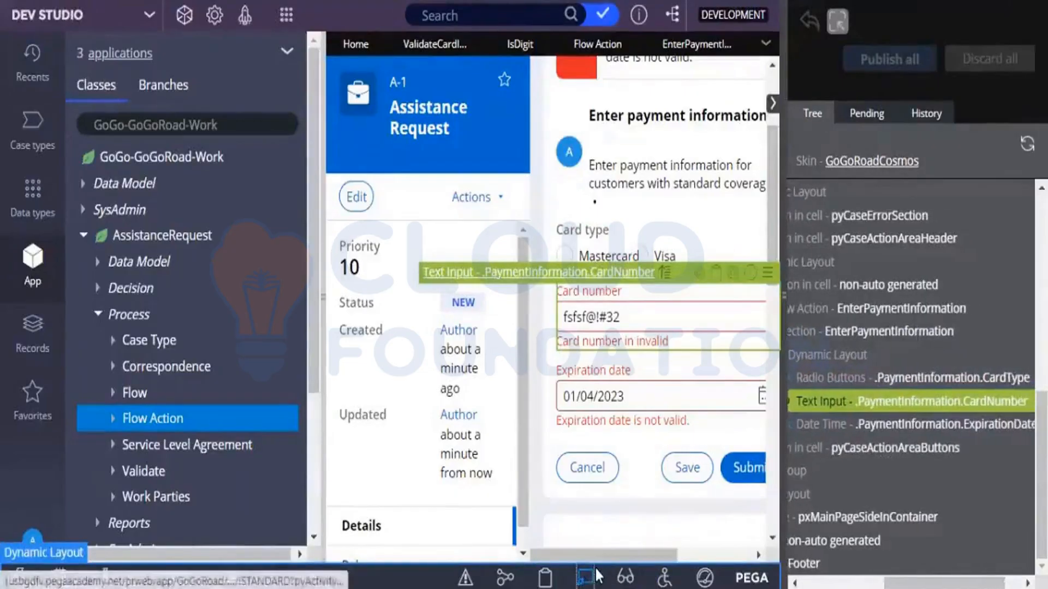
left_click(695, 273)
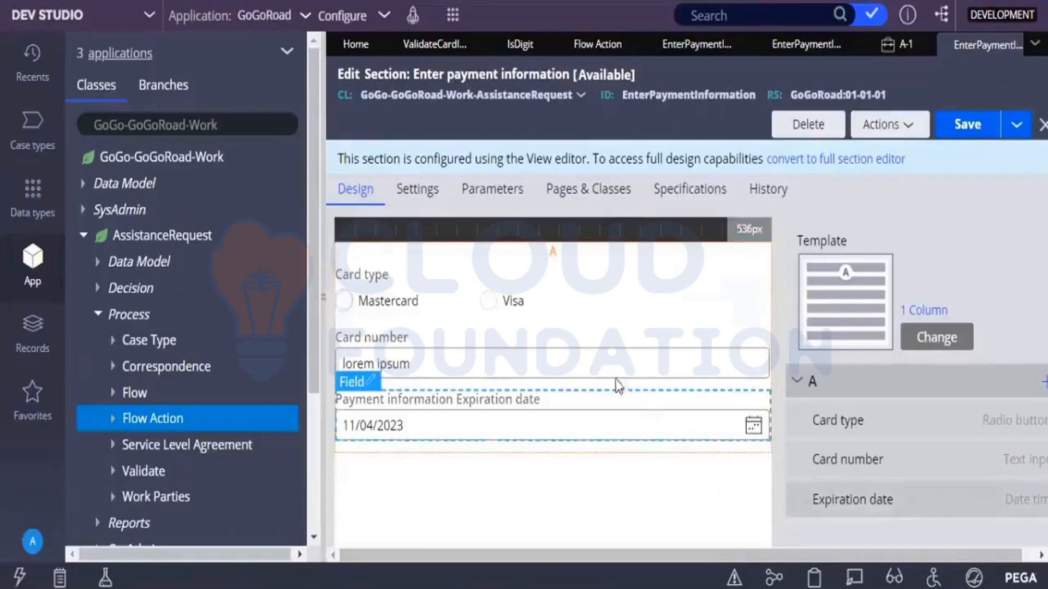
Step: Open the Card number field's cell properties and, from its property reference, open the CardNumber rule of the GoGo-GoGoRoad-Data-PaymentInformation class
left_click(519, 364)
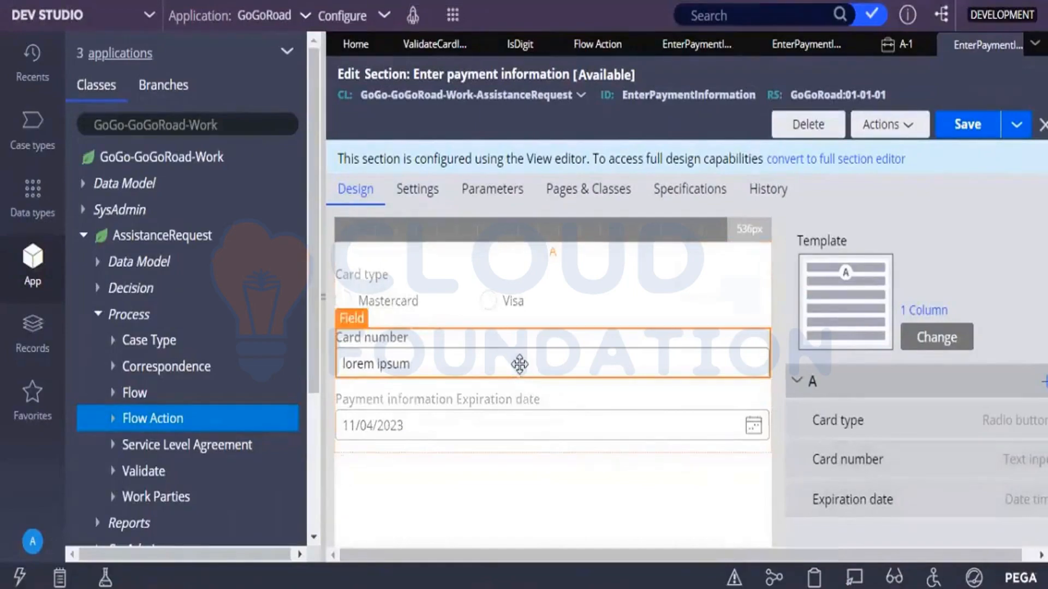
double_click(519, 364)
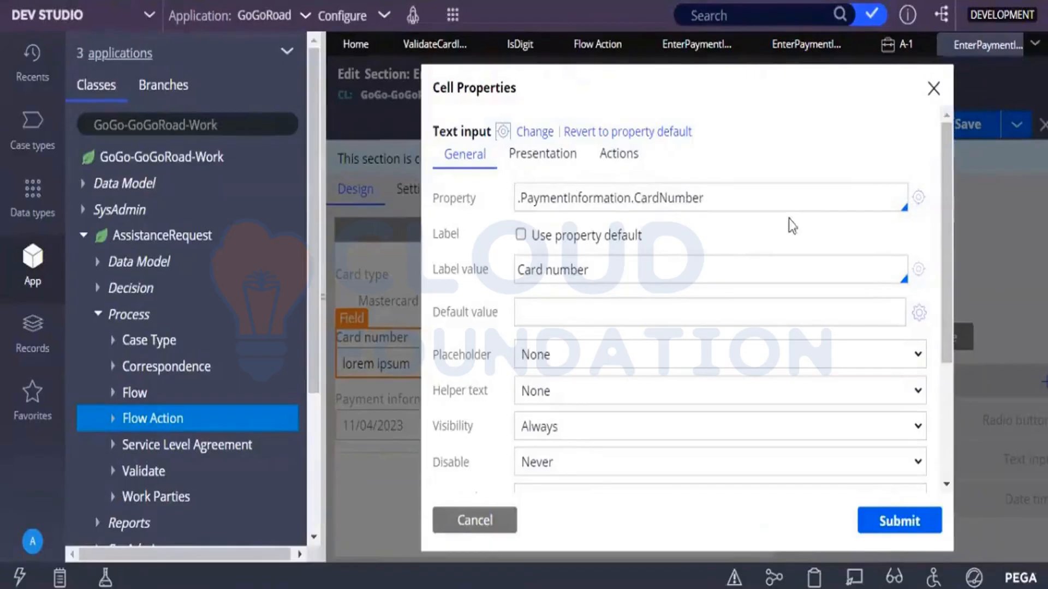
left_click(917, 207)
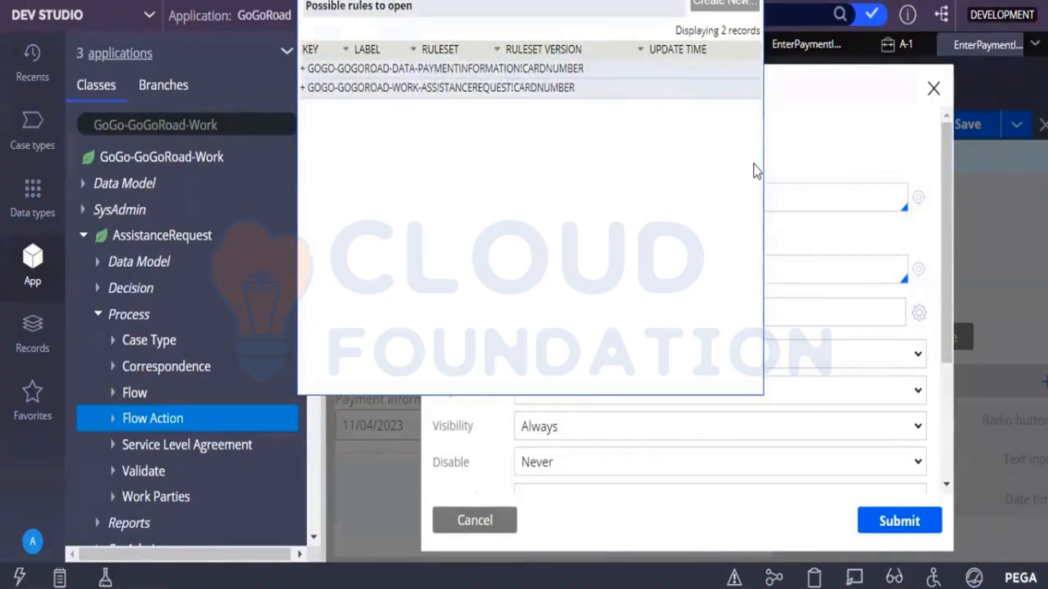
left_click(706, 70)
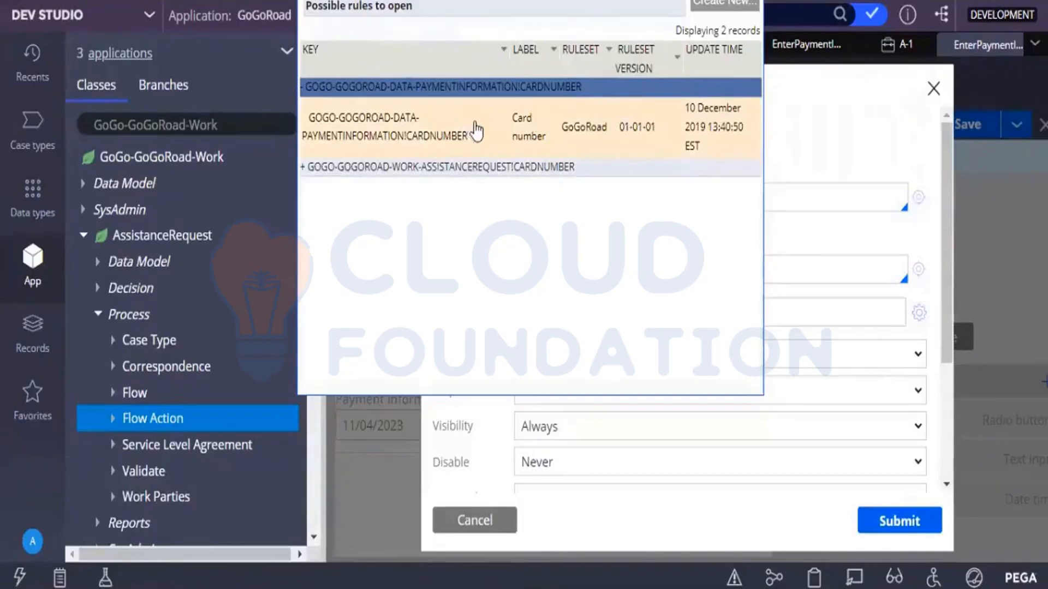
left_click(505, 135)
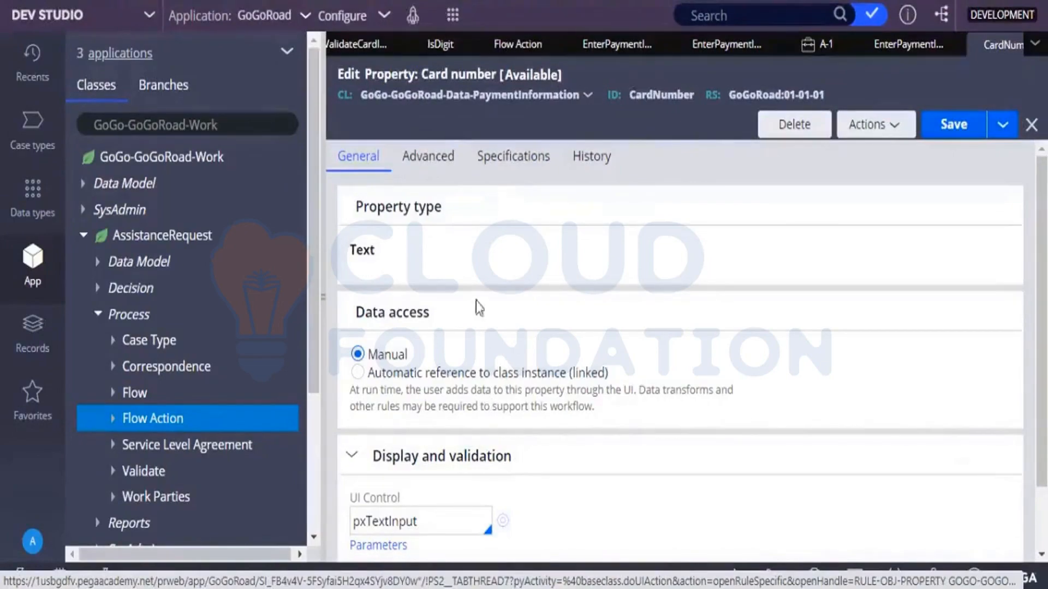
Step: In the Card number property's advanced validation settings, set both the max length and the expected length to 8
left_click(442, 167)
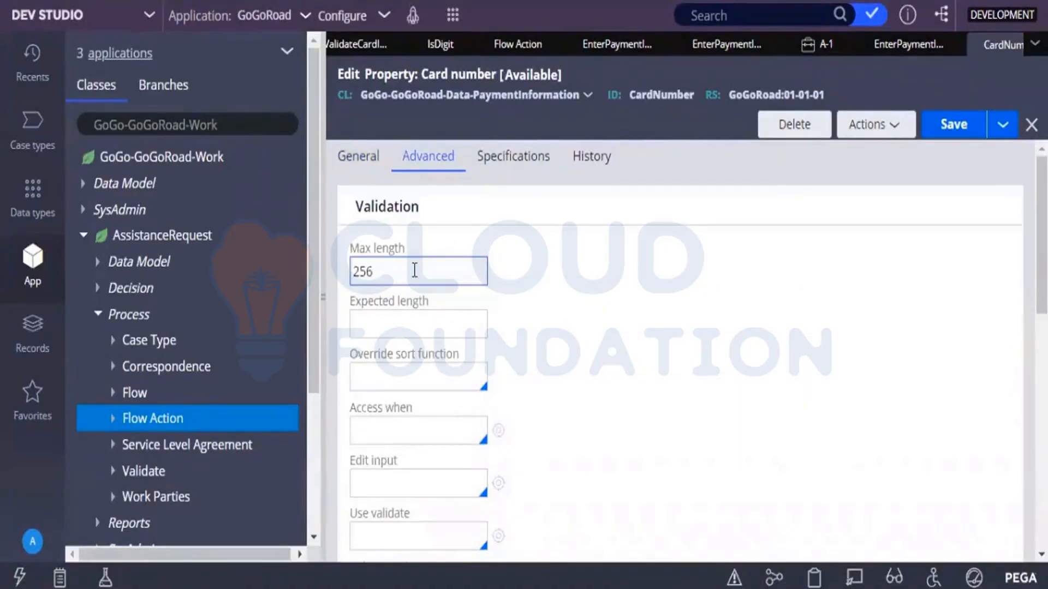
left_click(377, 332)
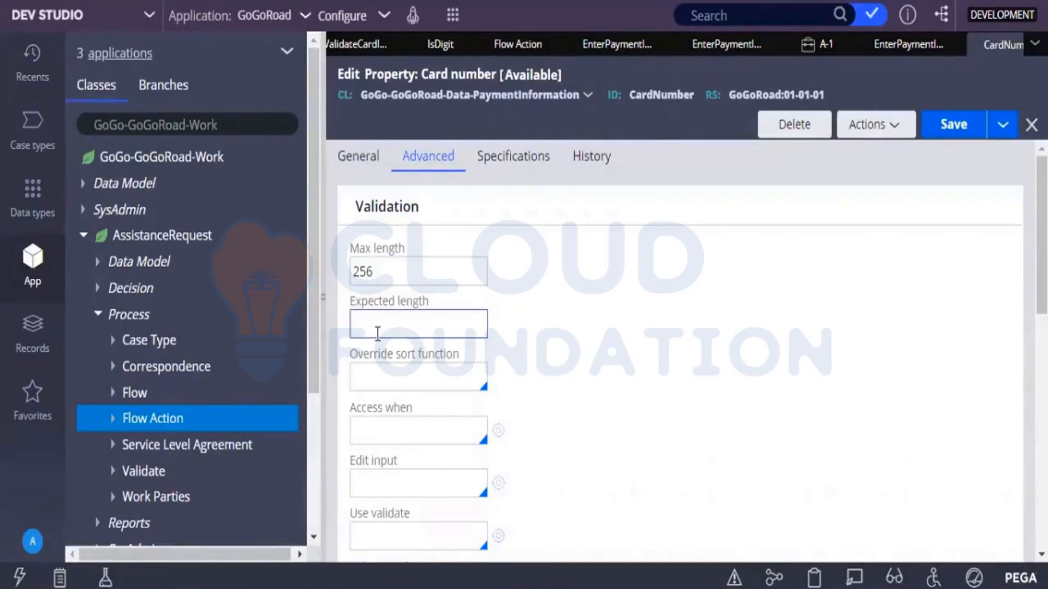
left_click(394, 473)
scroll(394, 473, "down", 3)
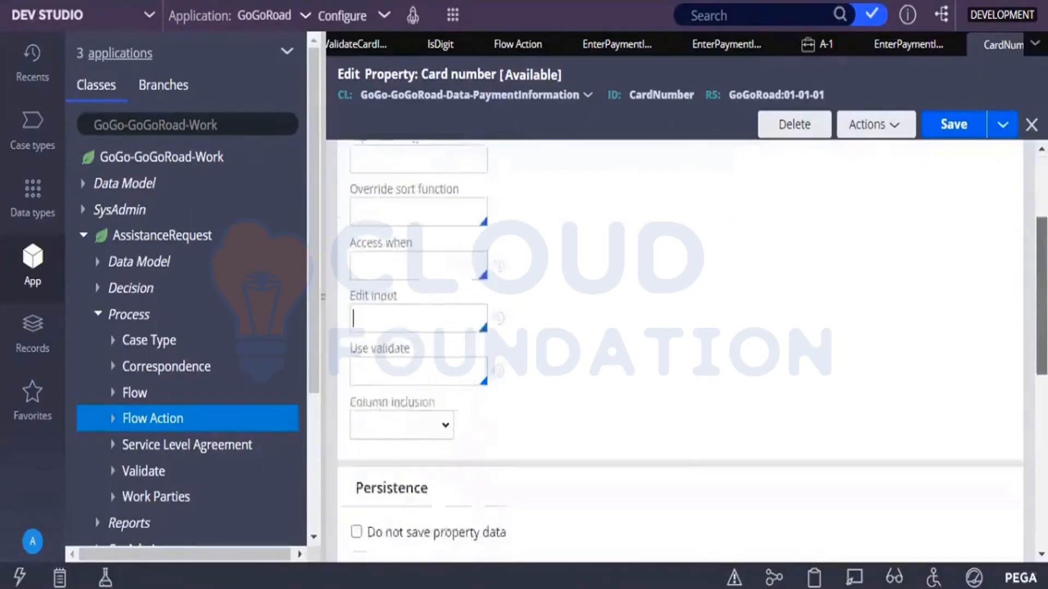
scroll(697, 351, "up", 3)
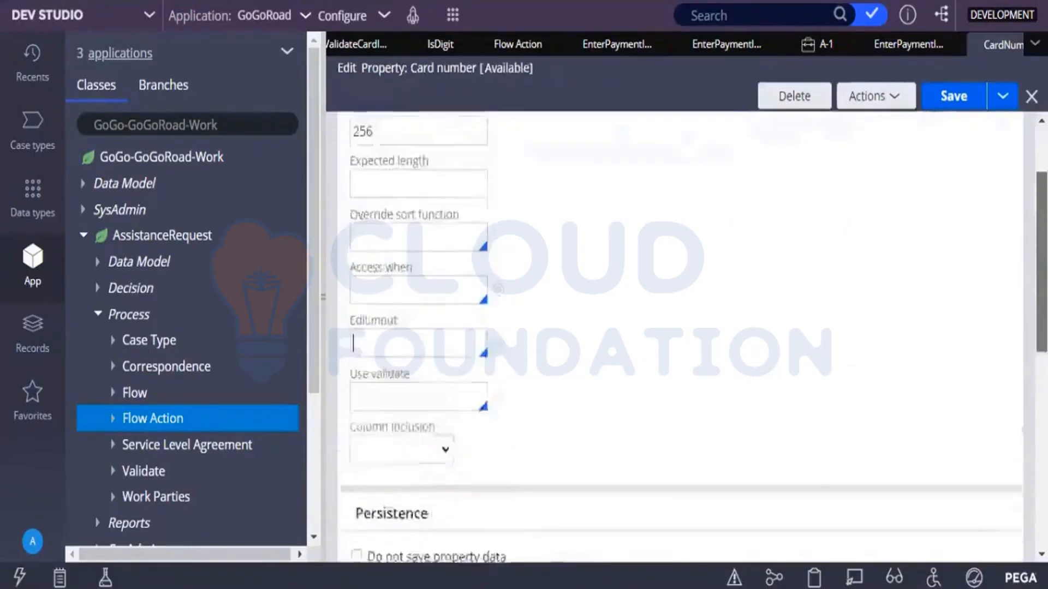
left_click(373, 271)
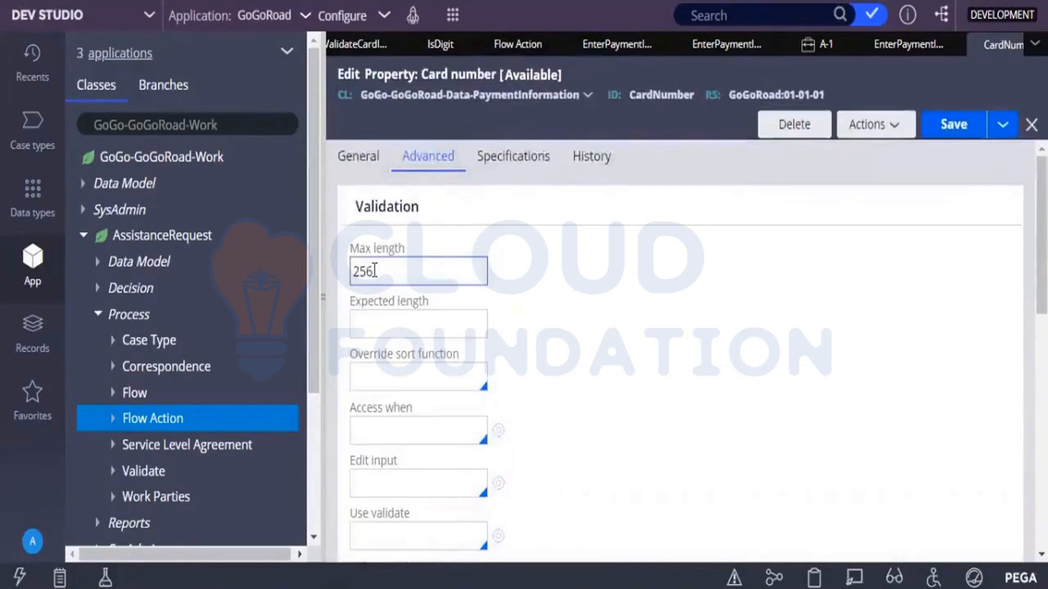
key("BackSpace")
key("BackSpace")
key("BackSpace")
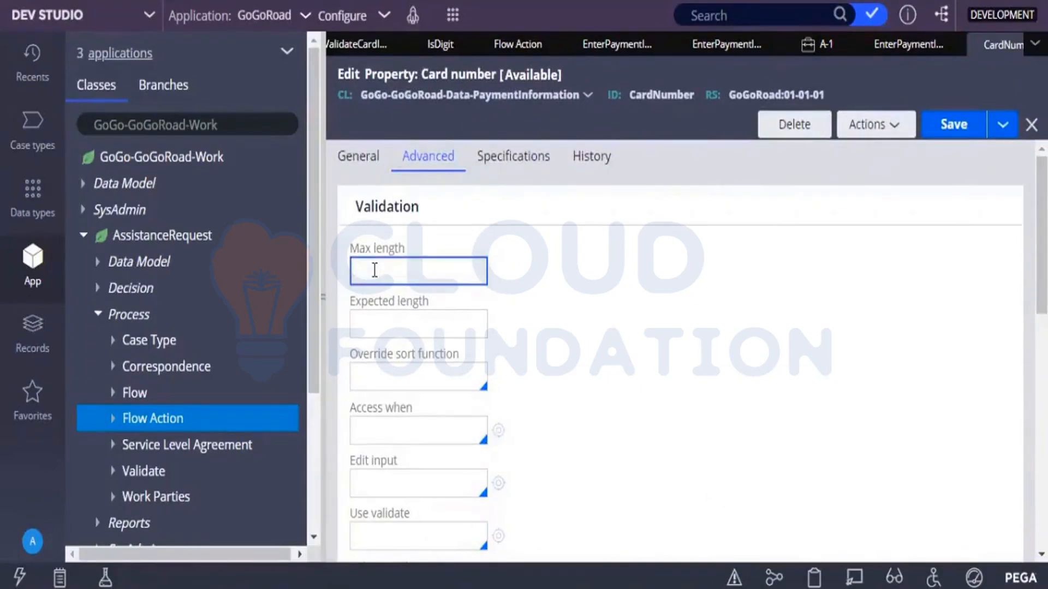
type("1")
key("BackSpace")
type("8")
left_click(399, 326)
type("8")
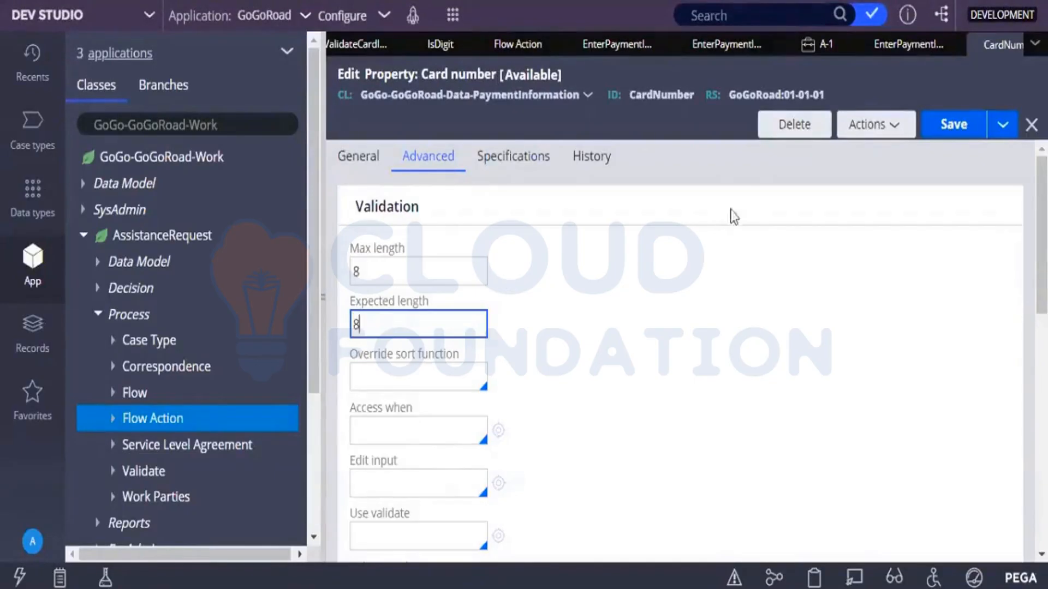
Step: Set the Card number property's Use validate rule to IsDigit
left_click(811, 46)
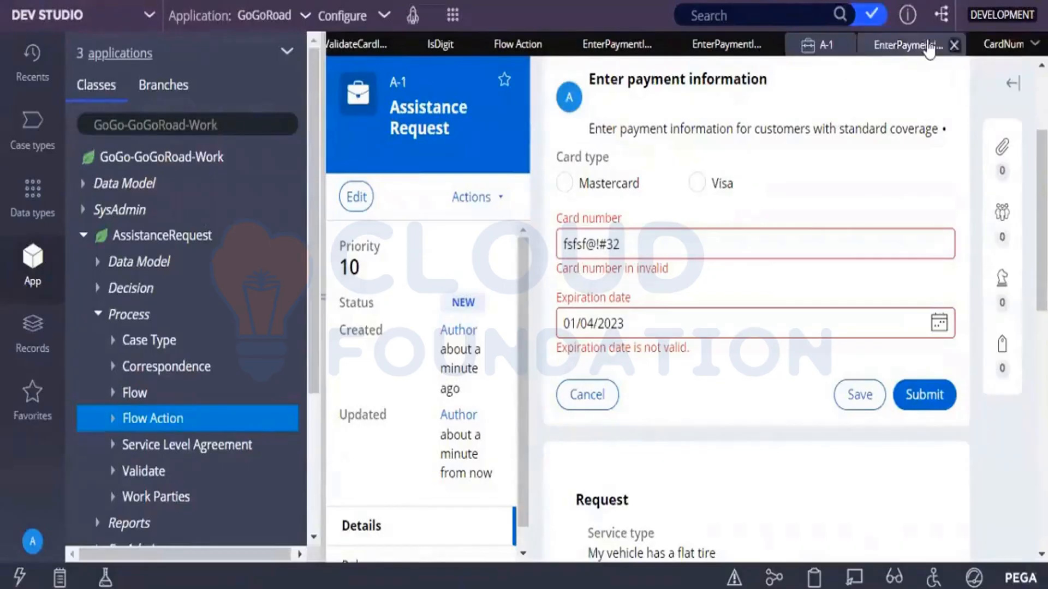
left_click(982, 39)
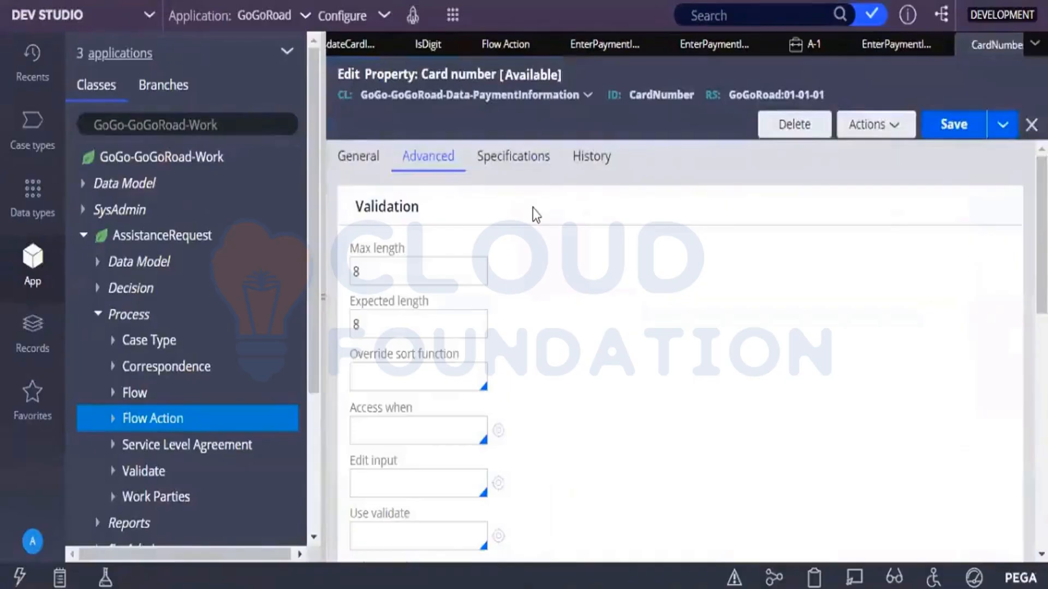
scroll(532, 208, "down", 2)
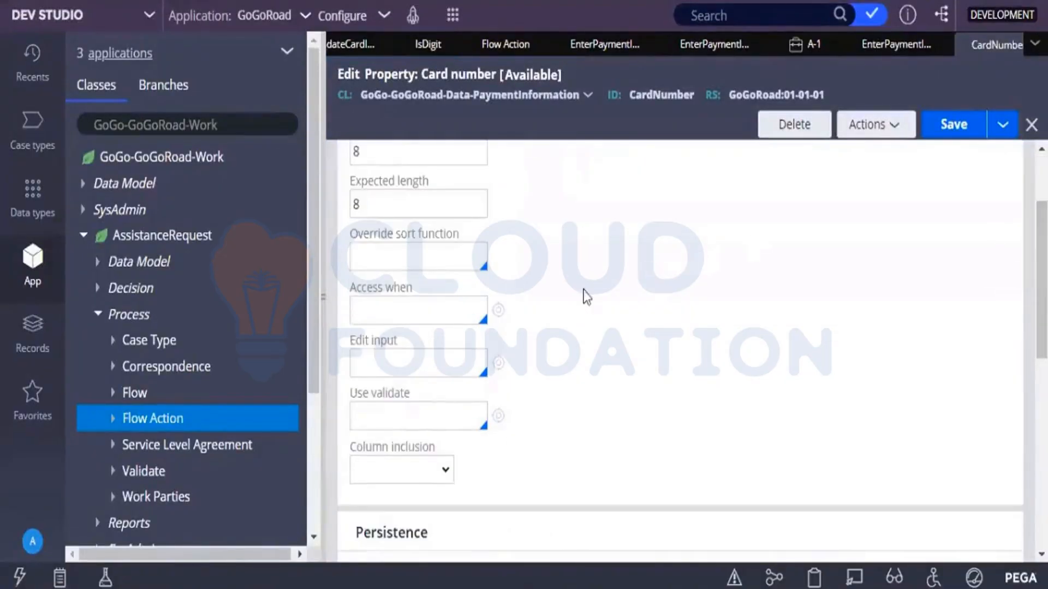
left_click(447, 413)
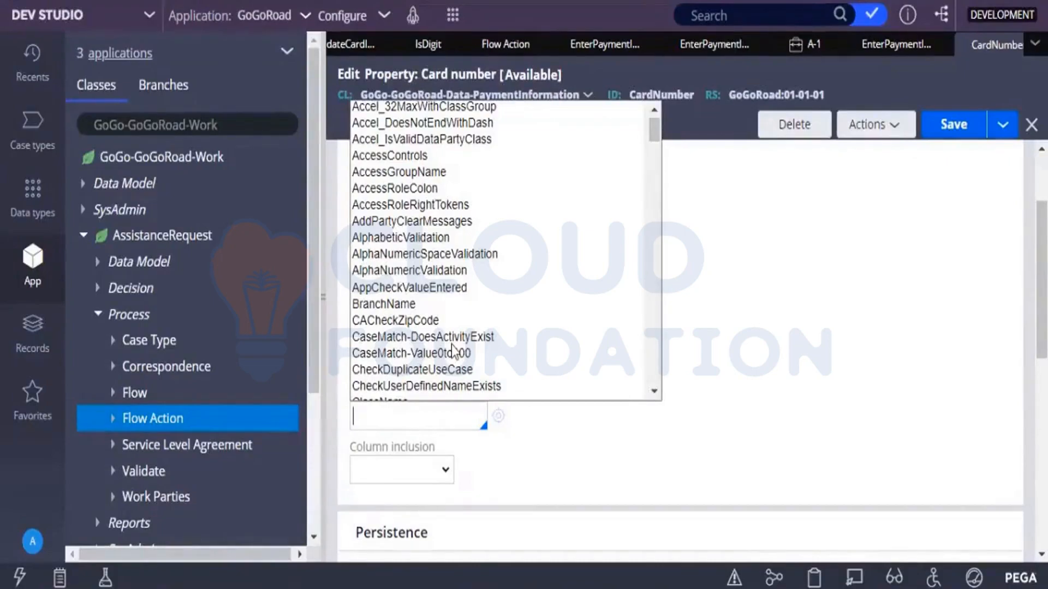
type("Is")
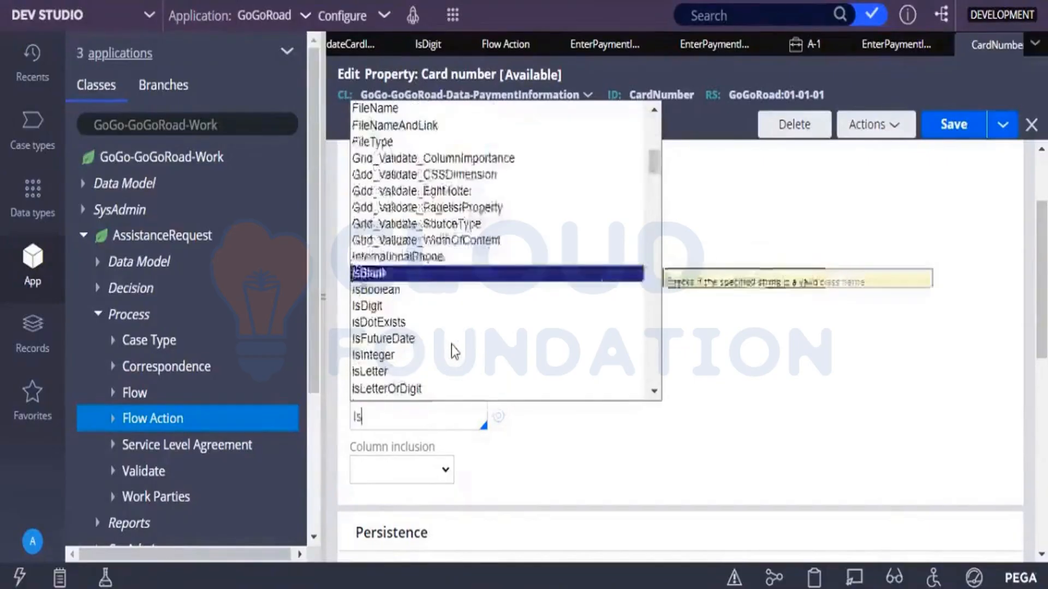
left_click(404, 304)
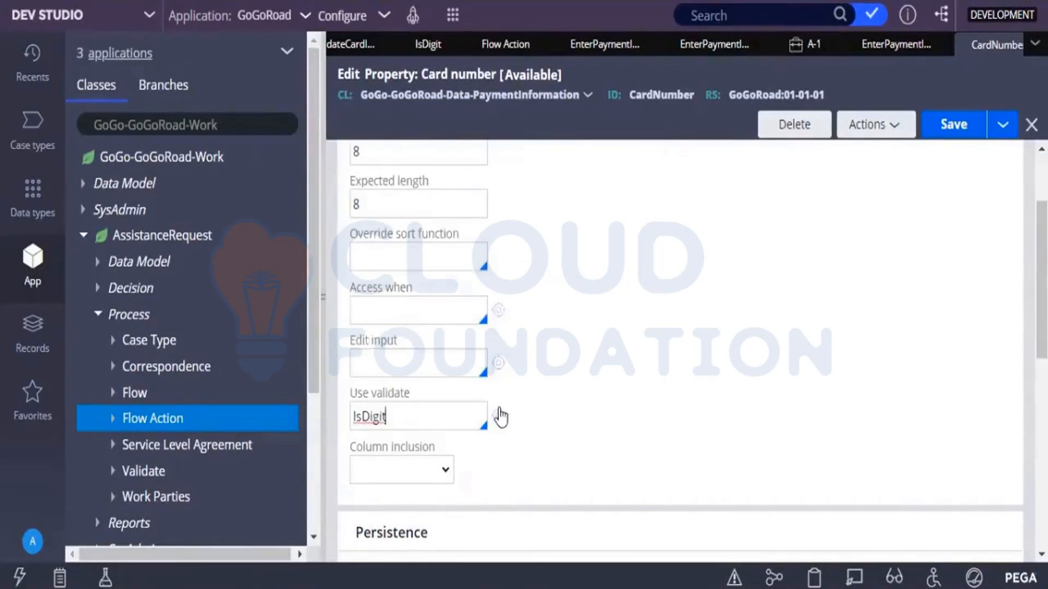
Step: Review the Java source of the IsDigit edit validate rule and return to the Card number property
left_click(499, 420)
left_click(407, 45)
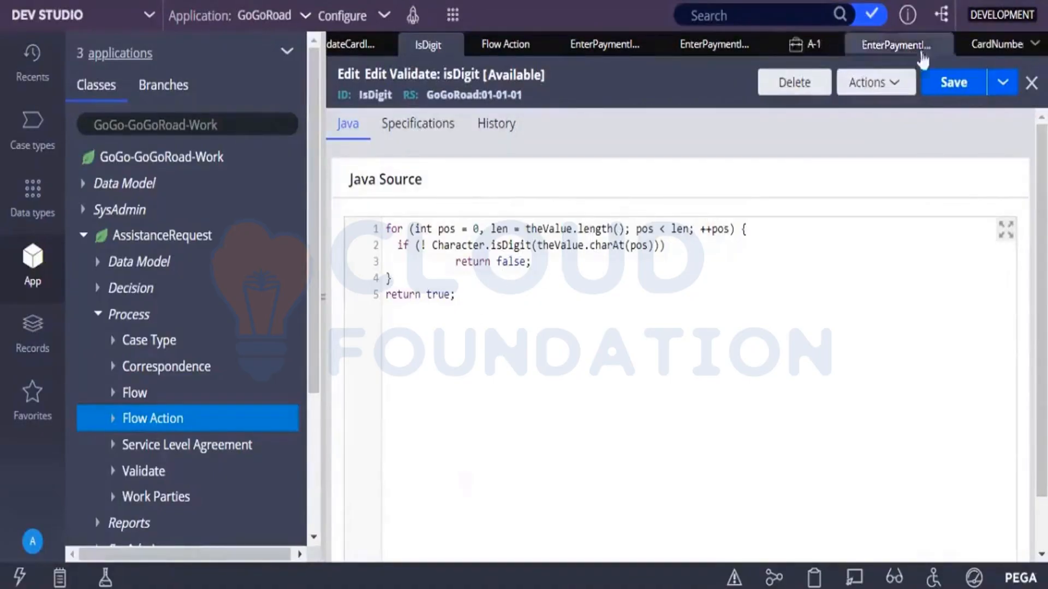
left_click(976, 49)
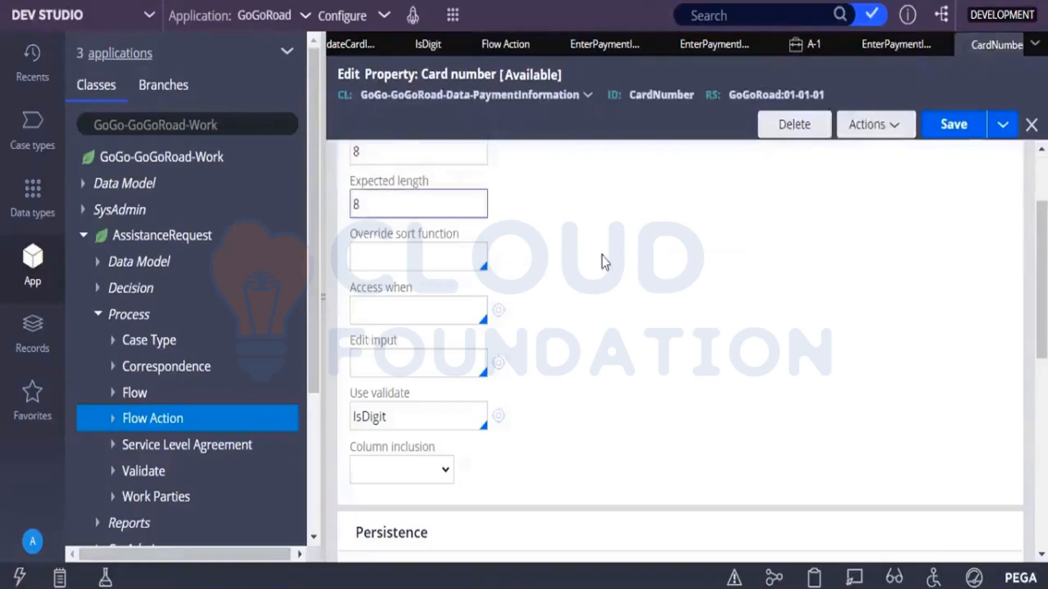
Step: Save the Card number property rule with its length and validation settings
left_click(950, 129)
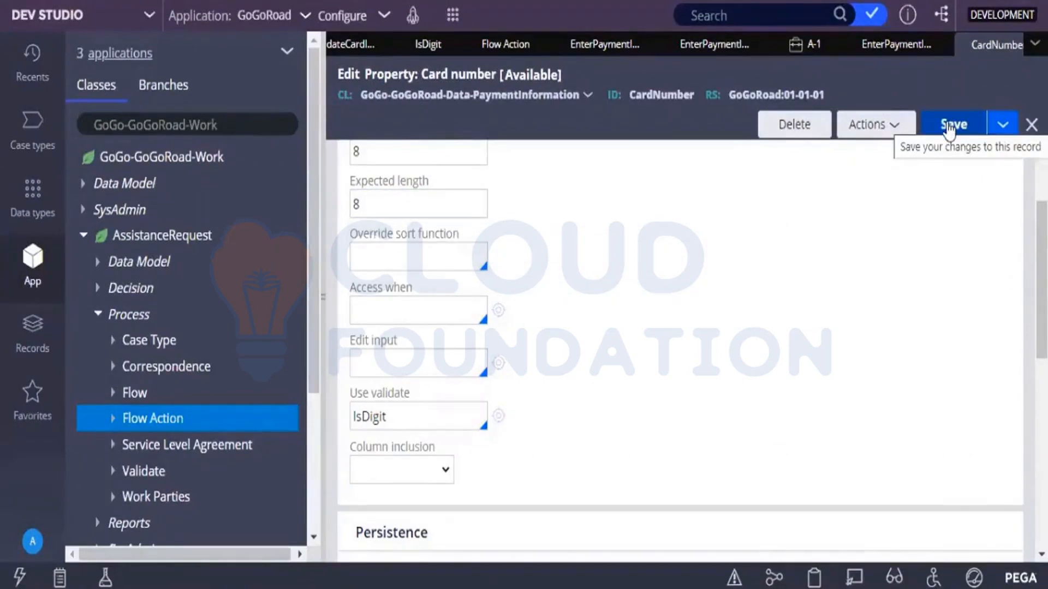
left_click(949, 130)
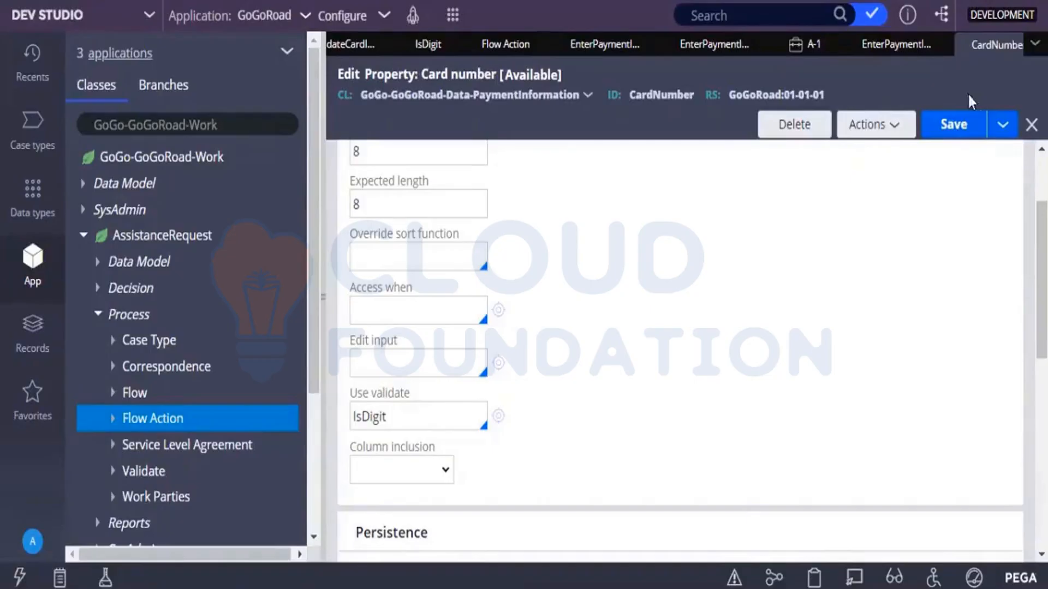
left_click(951, 137)
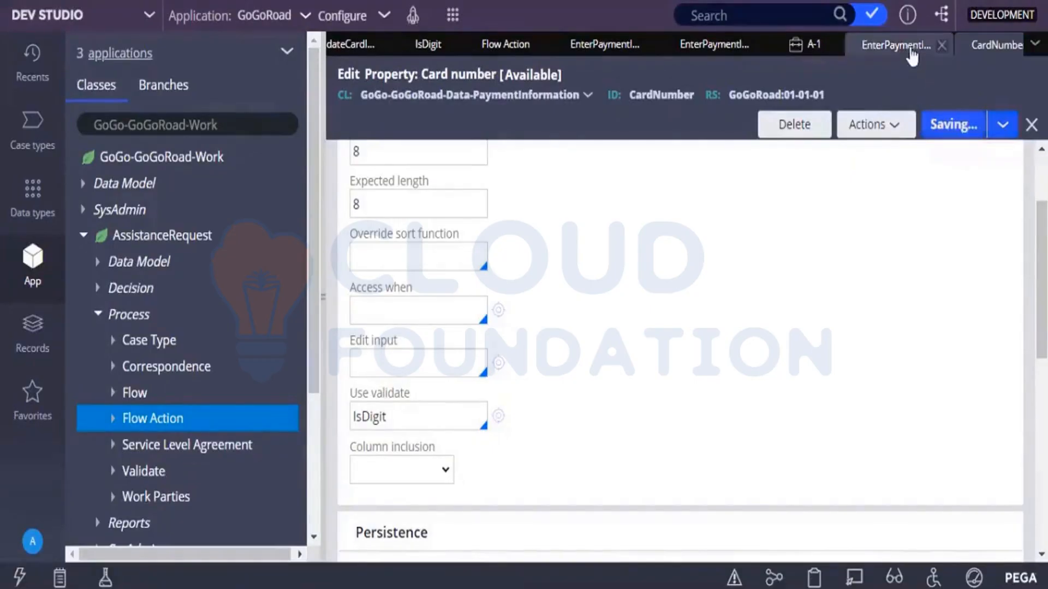
Step: In the Card number field's cell properties on the payment section, create an action set and add a Change event to it
left_click(908, 44)
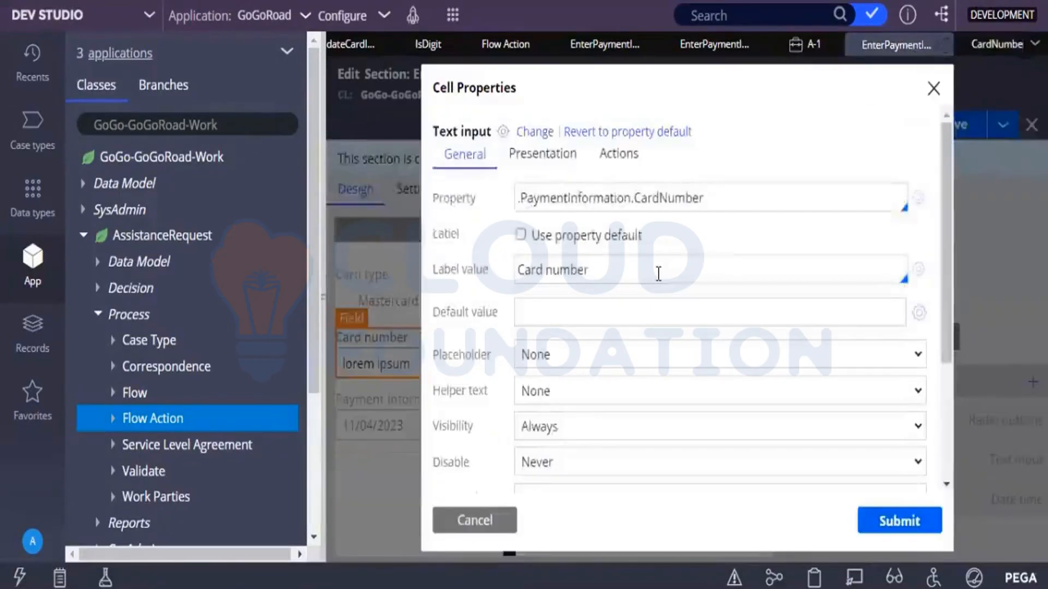
left_click(606, 173)
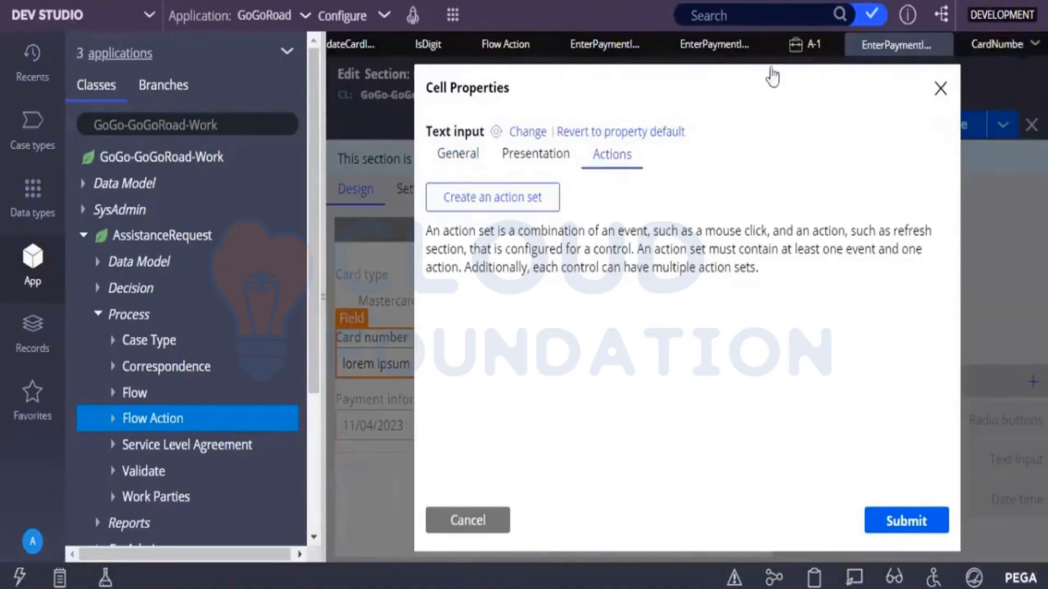
left_click(803, 48)
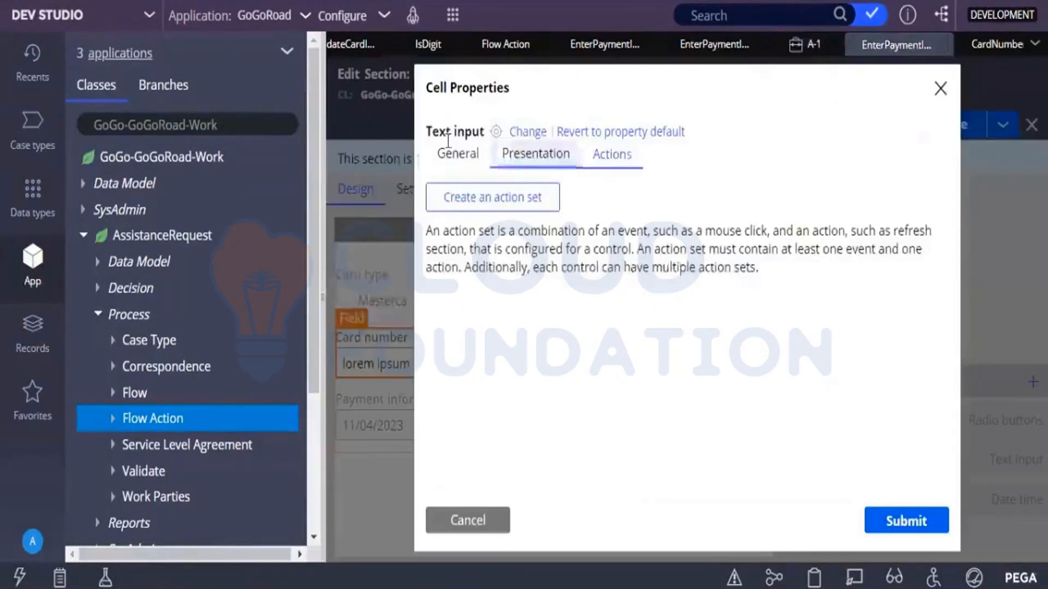
left_click(465, 155)
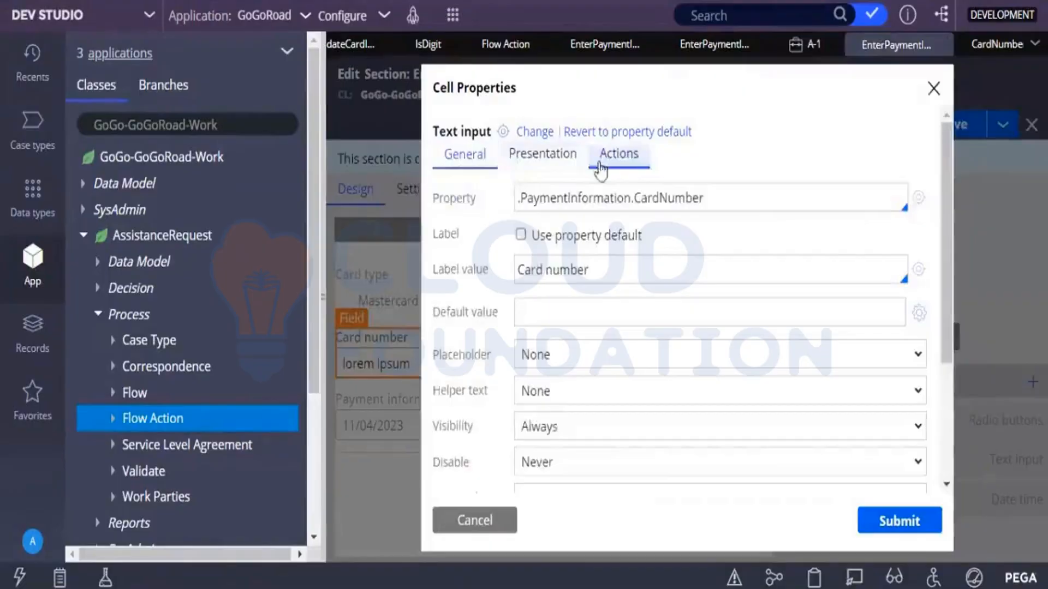
left_click(603, 159)
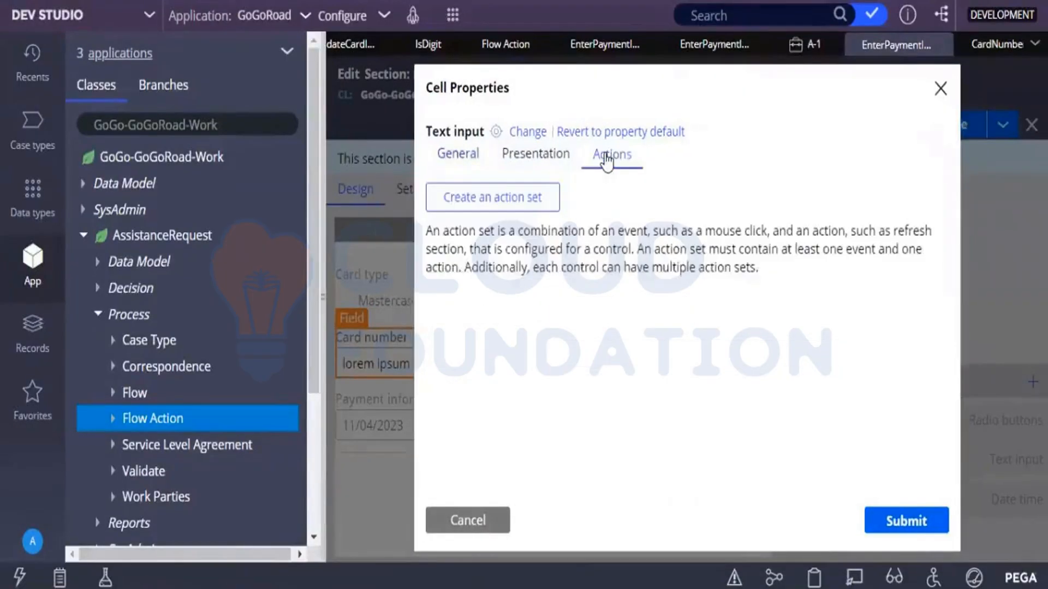
left_click(542, 201)
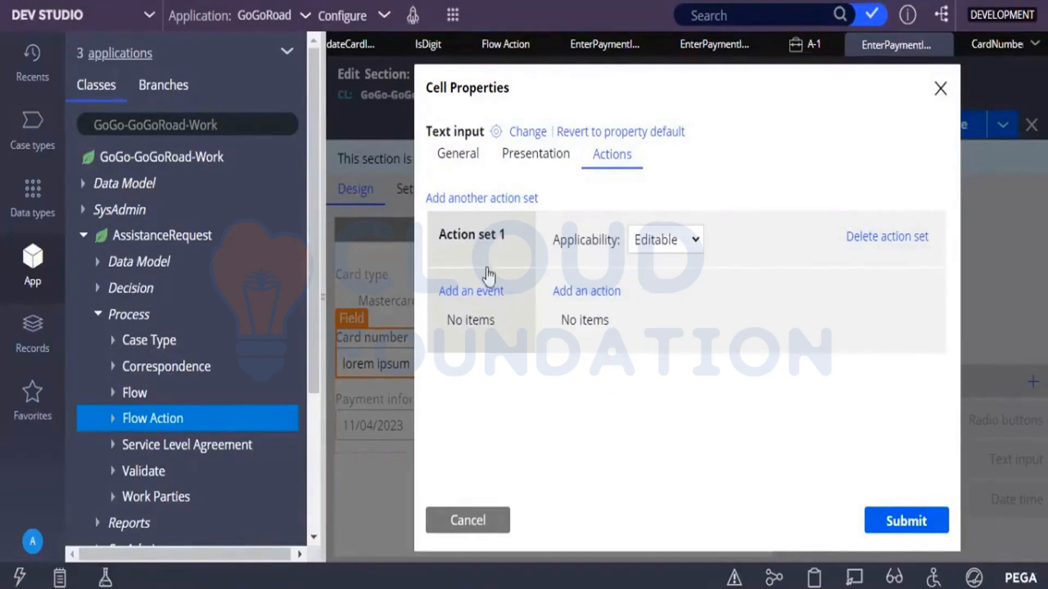
left_click(483, 295)
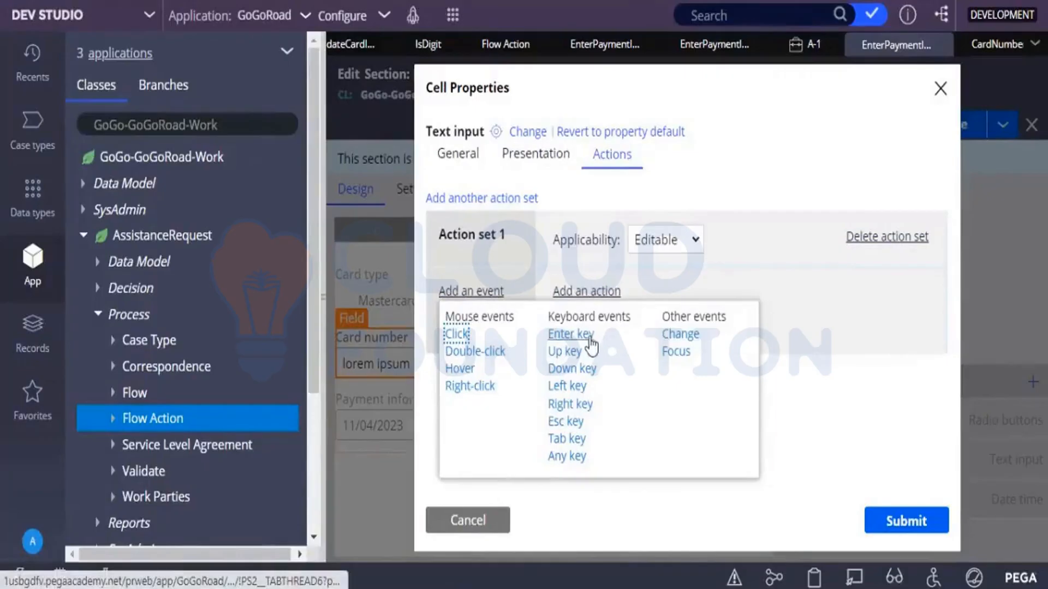
left_click(682, 335)
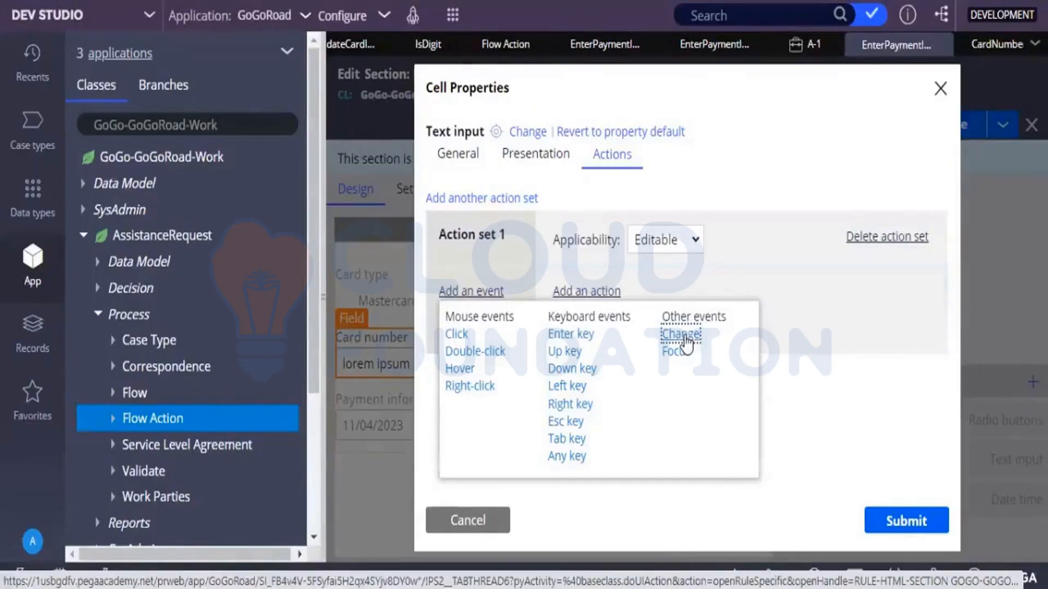
left_click(682, 335)
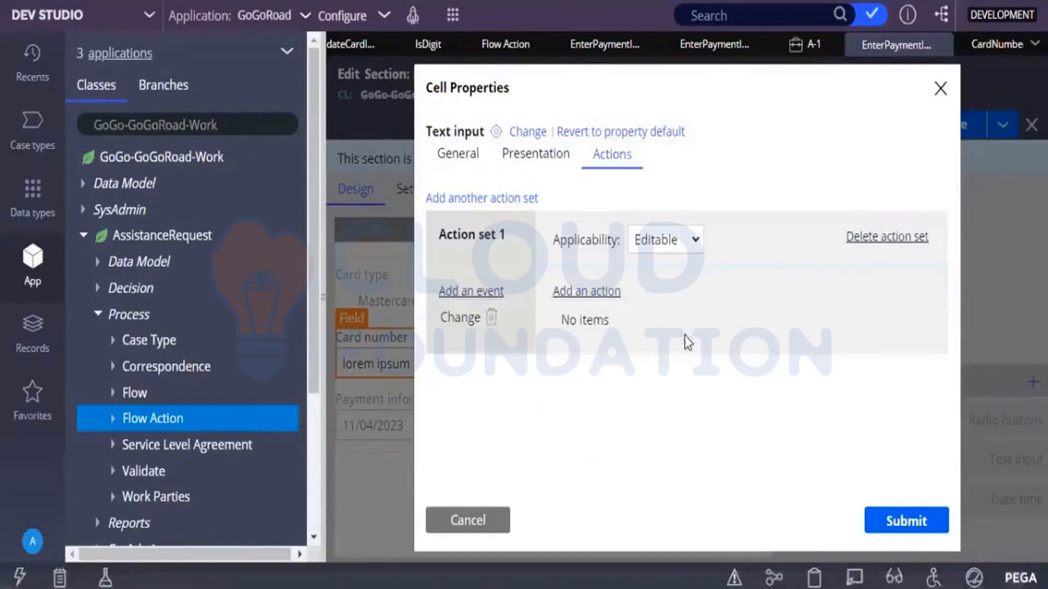
Step: Add Refresh (this section) and Post value actions to the Change event, and save the Enter payment information section
left_click(610, 298)
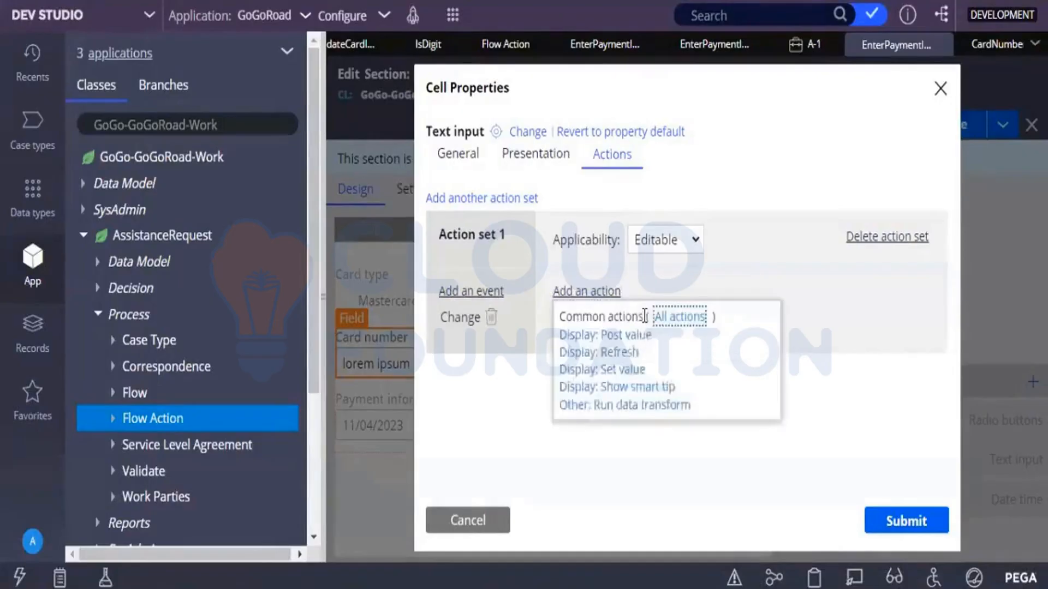
left_click(626, 354)
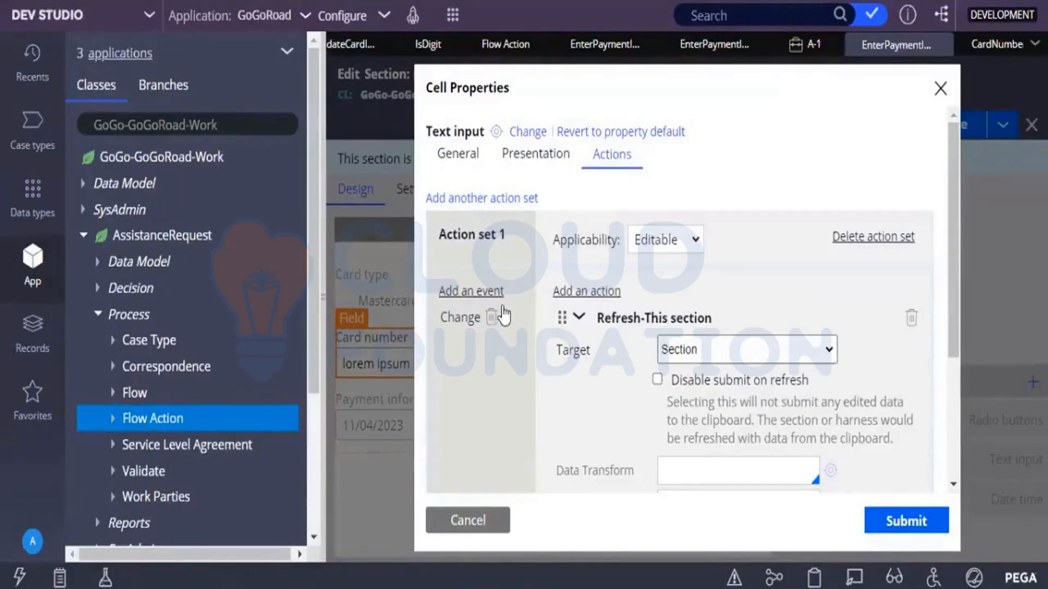
left_click(579, 318)
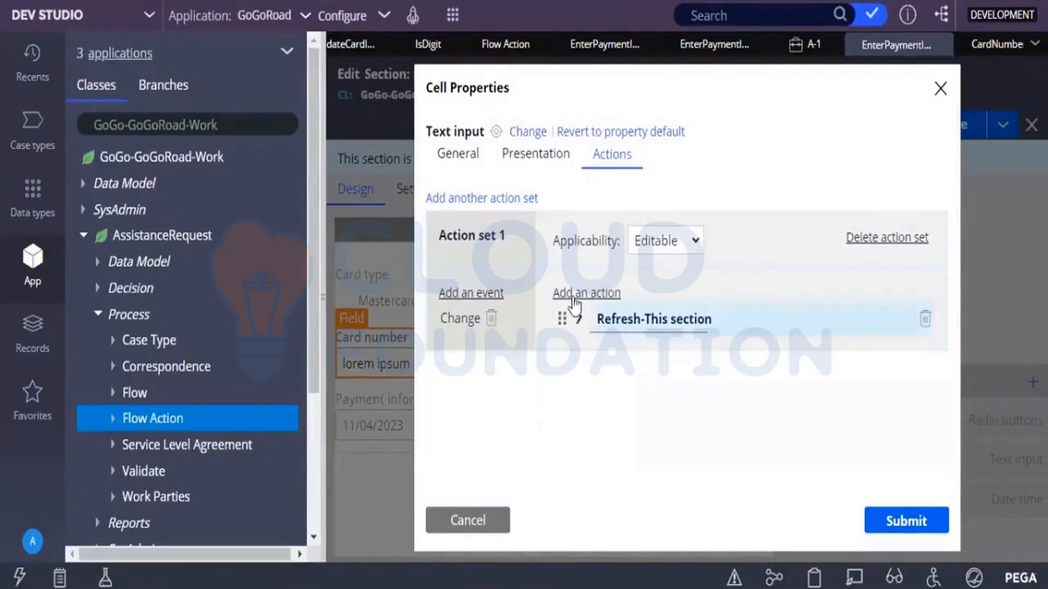
left_click(573, 295)
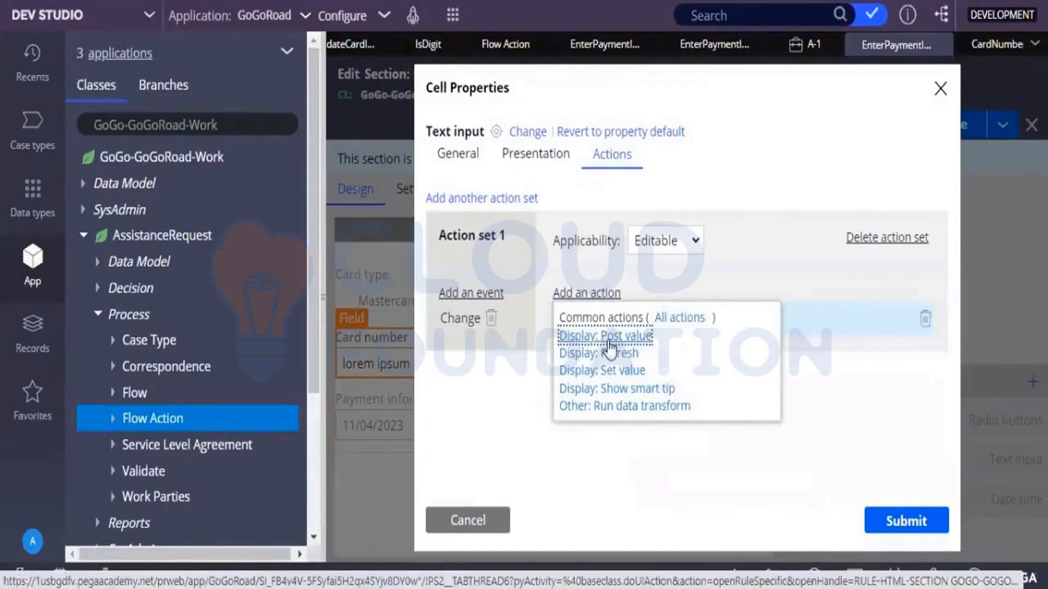
left_click(609, 340)
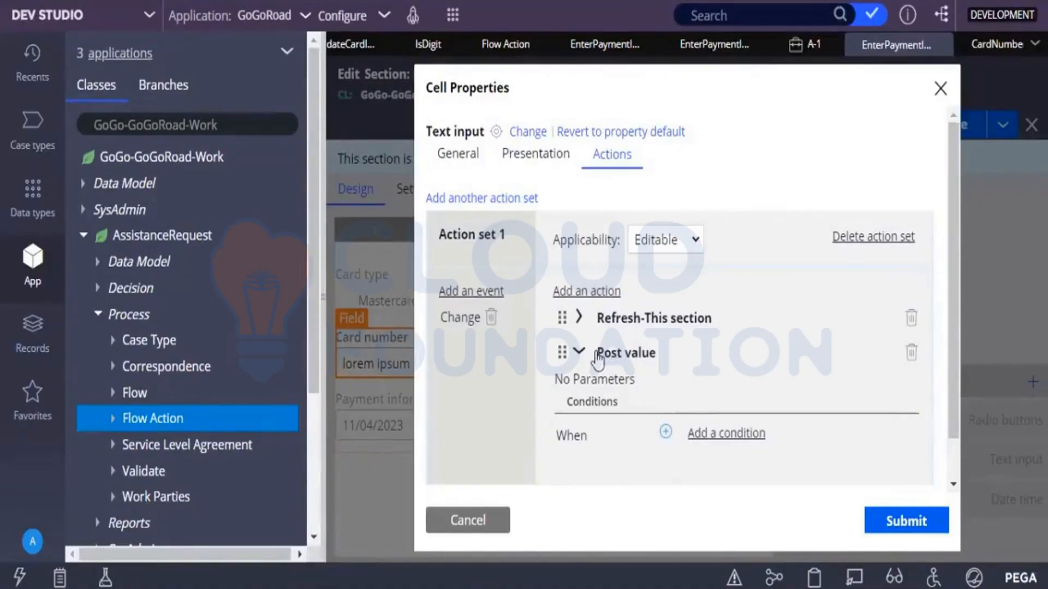
left_click(872, 532)
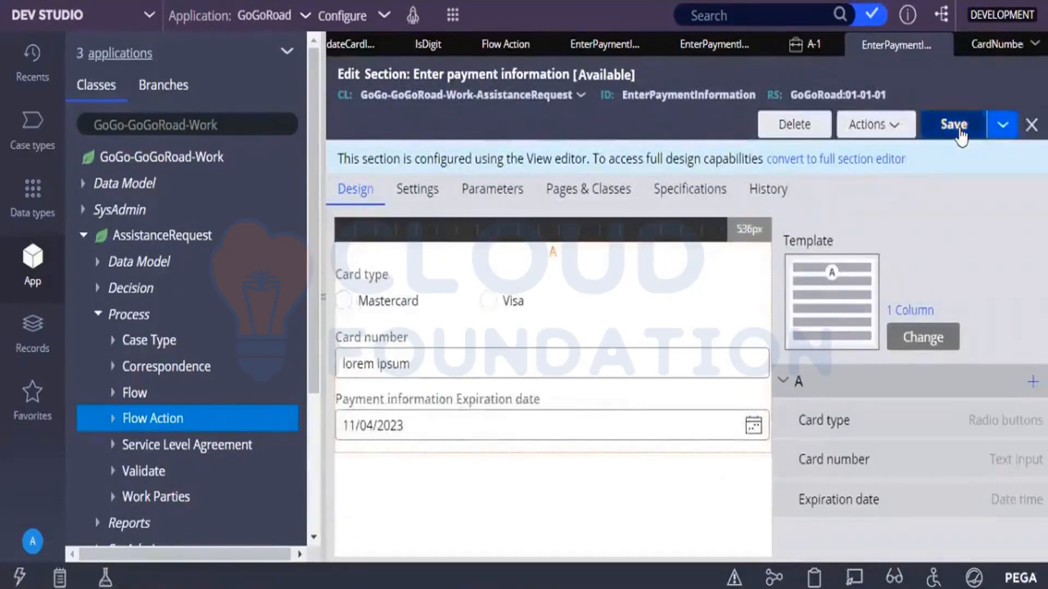
left_click(960, 130)
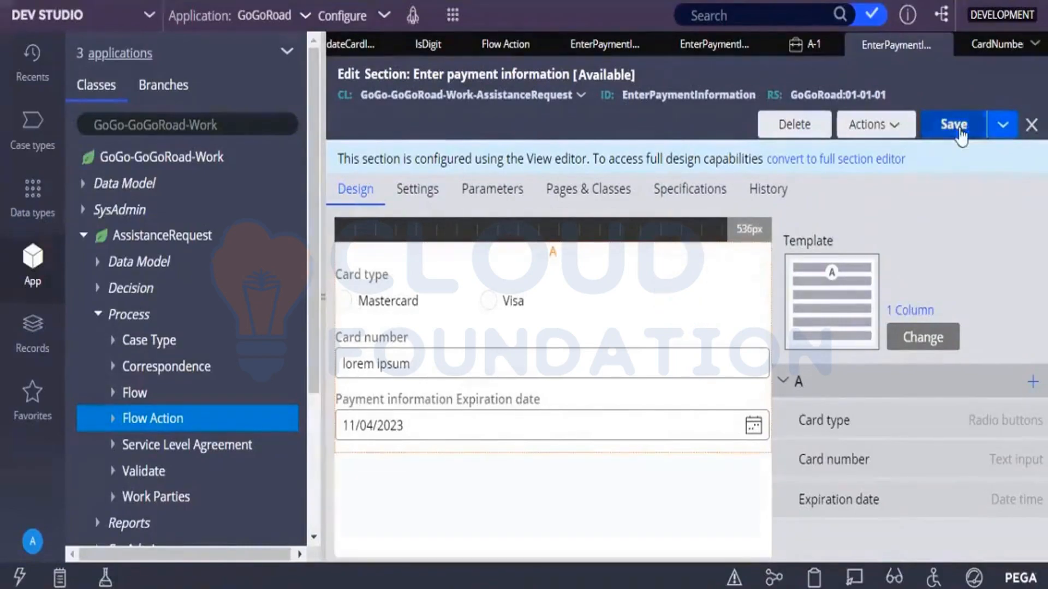
Step: Refresh the Assistance Request case A-1 and open its Enter payment information assignment
left_click(808, 55)
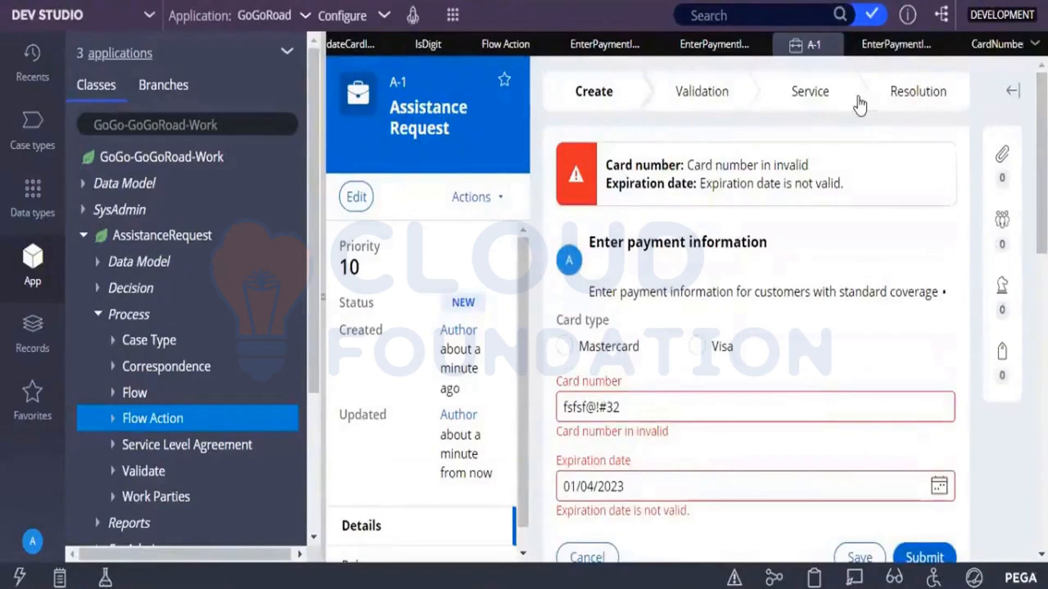
left_click(478, 199)
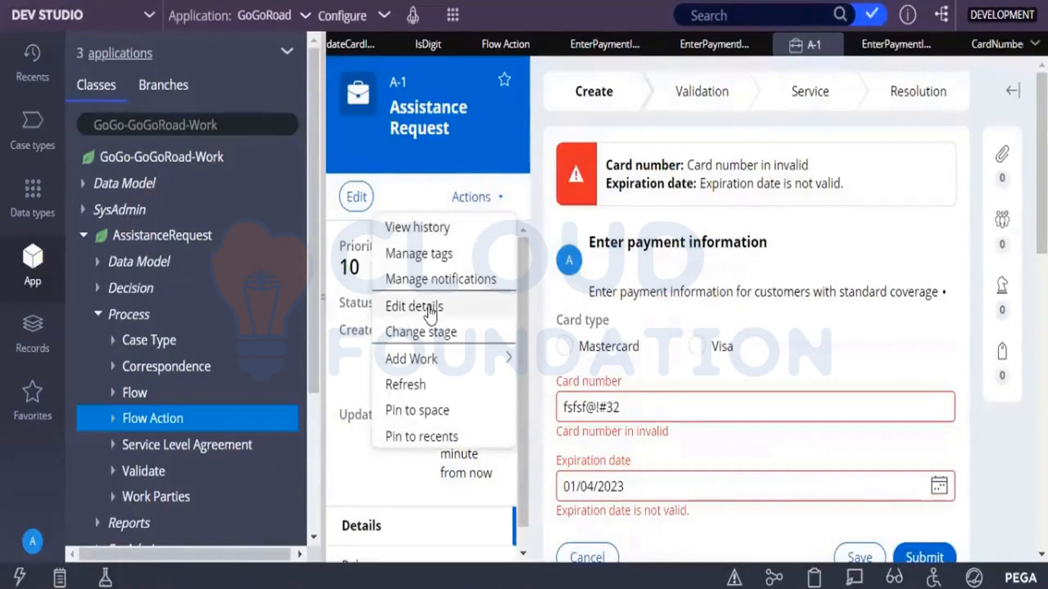
left_click(405, 385)
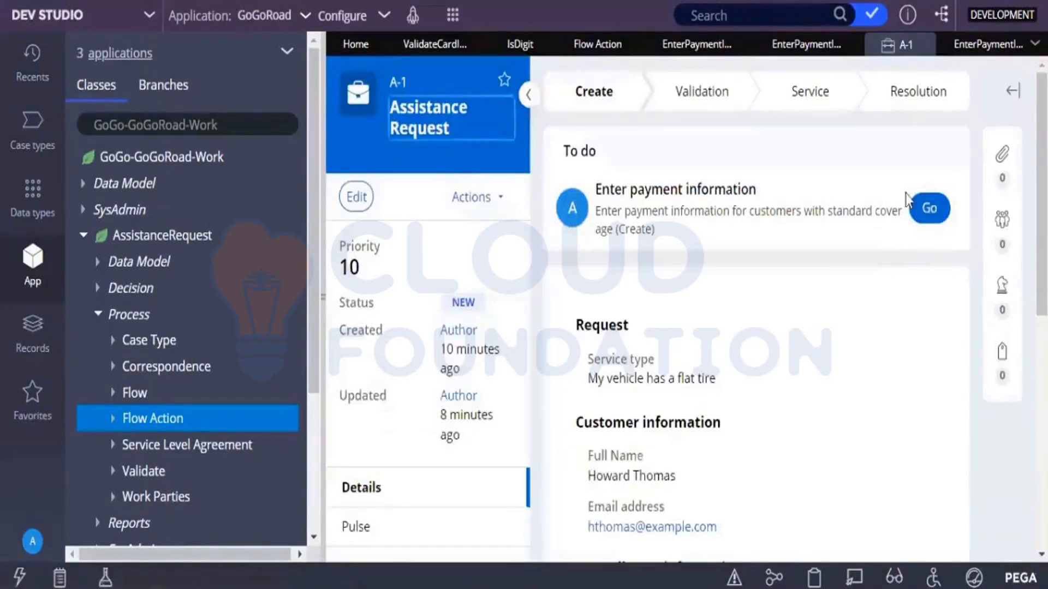
left_click(922, 208)
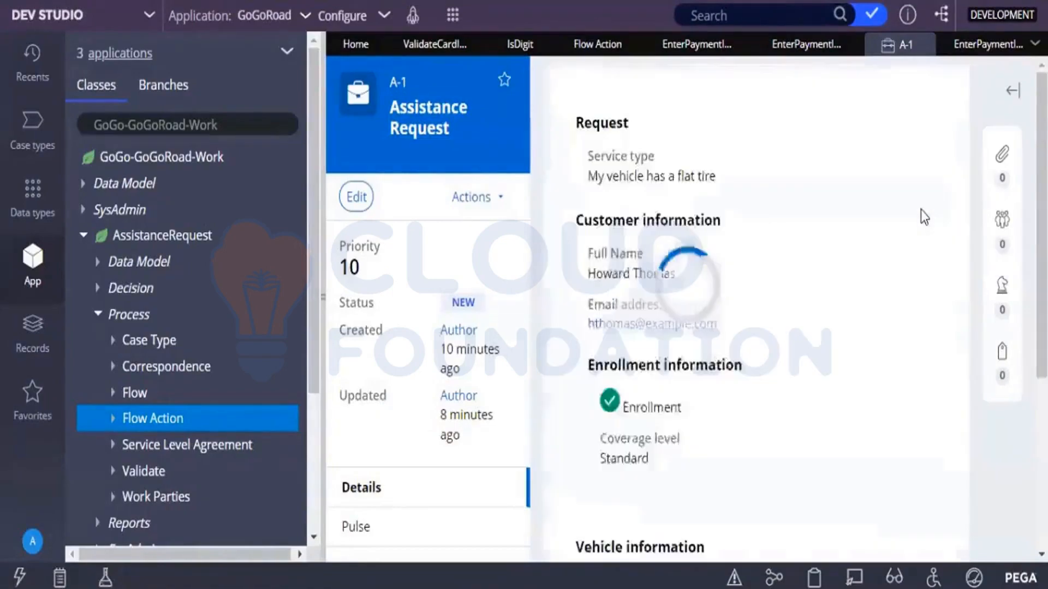
Step: Test the Card number field's change validation with a letters-only value and examine the resulting IsDigit message
left_click(638, 334)
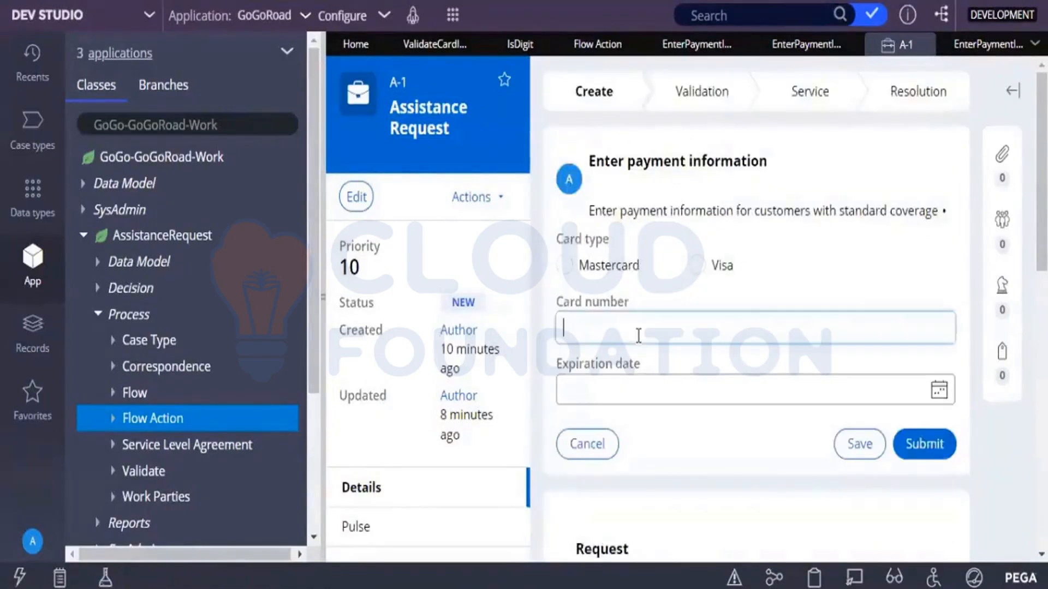
type("ddsdsd")
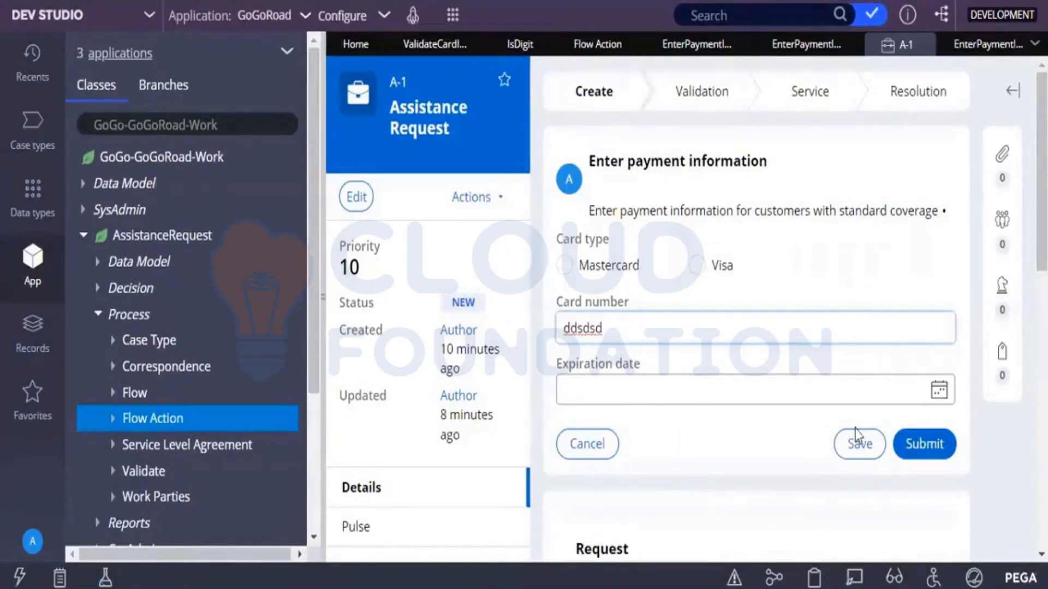
left_click(813, 283)
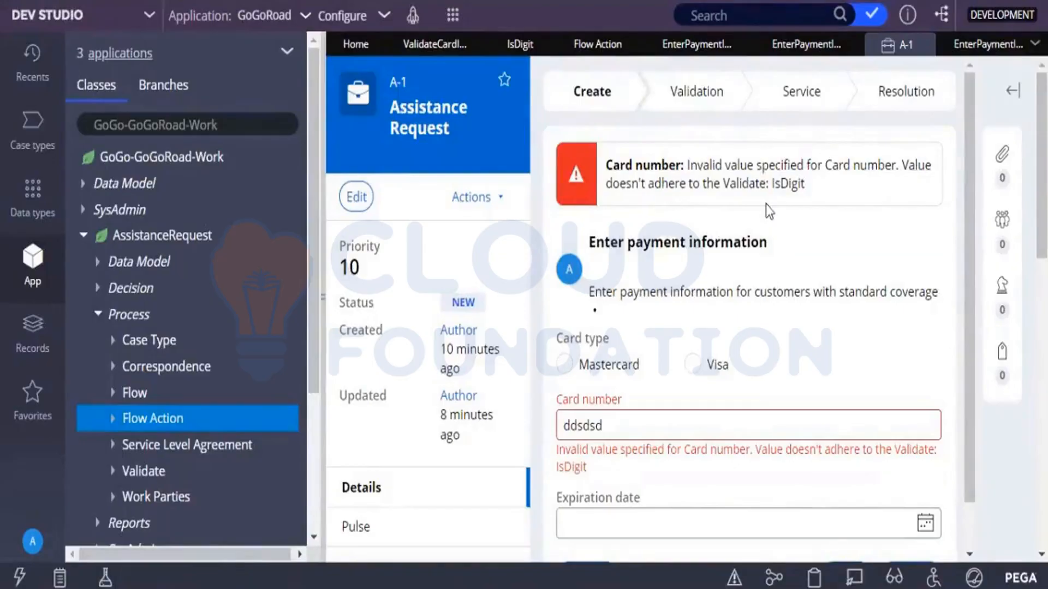
scroll(759, 423, "down", 1)
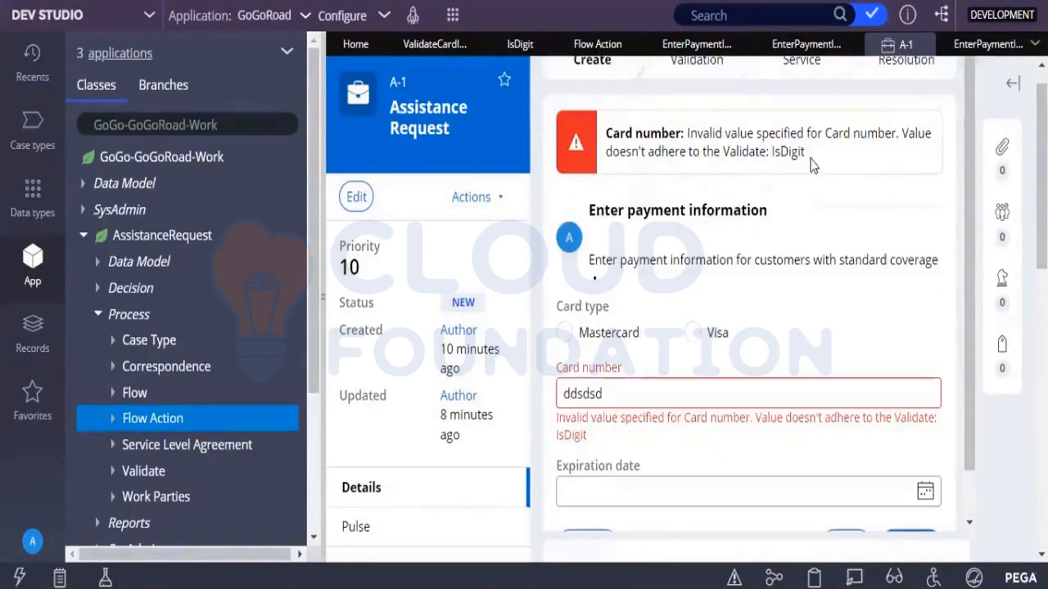
left_click_drag(806, 153, 781, 161)
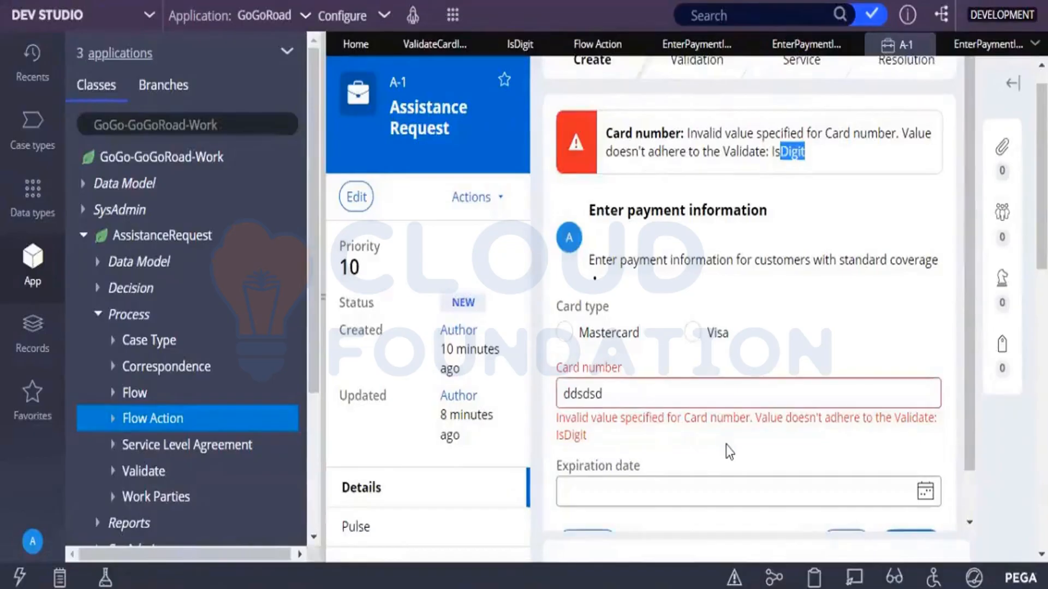
Step: Replace the Card number value with an eight-digit number and leave the field to validate it
left_click(658, 392)
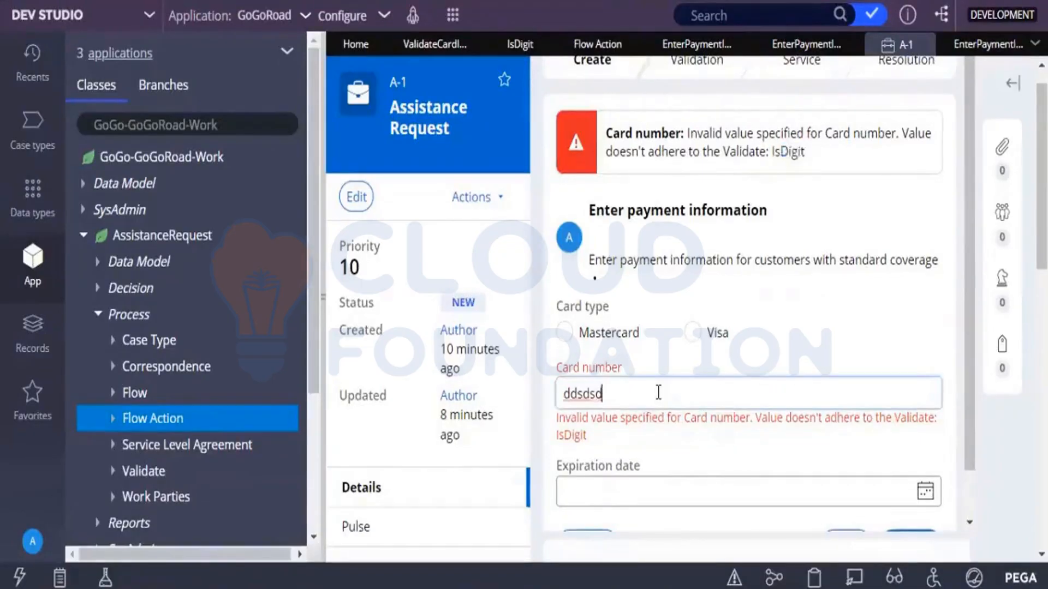
key("BackSpace")
key("BackSpace")
key("BackSpace")
key("BackSpace")
key("BackSpace")
key("BackSpace")
type("12345678")
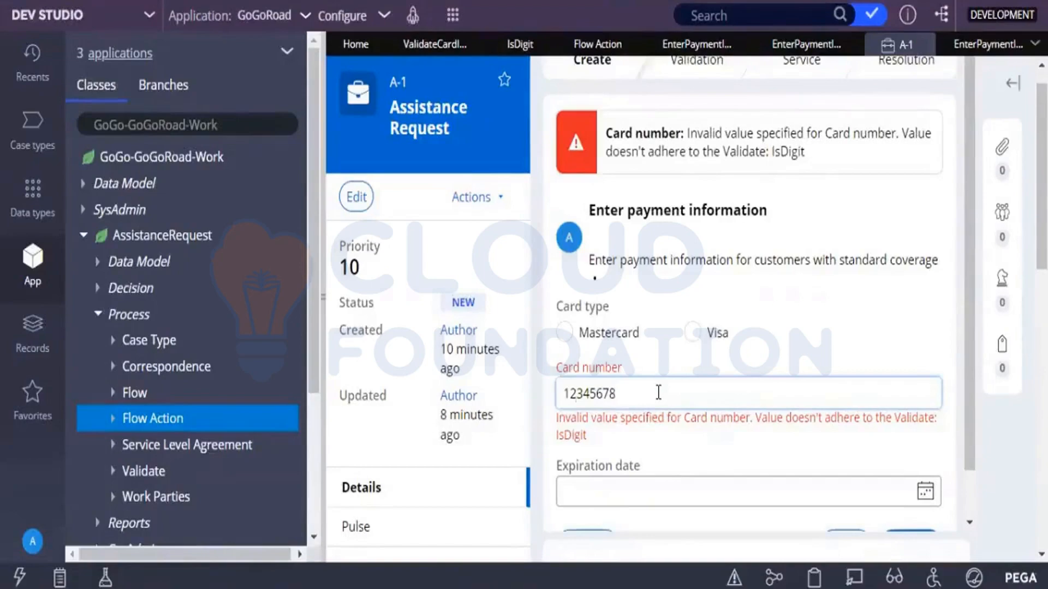
key("BackSpace")
type("8")
scroll(952, 362, "down", 2)
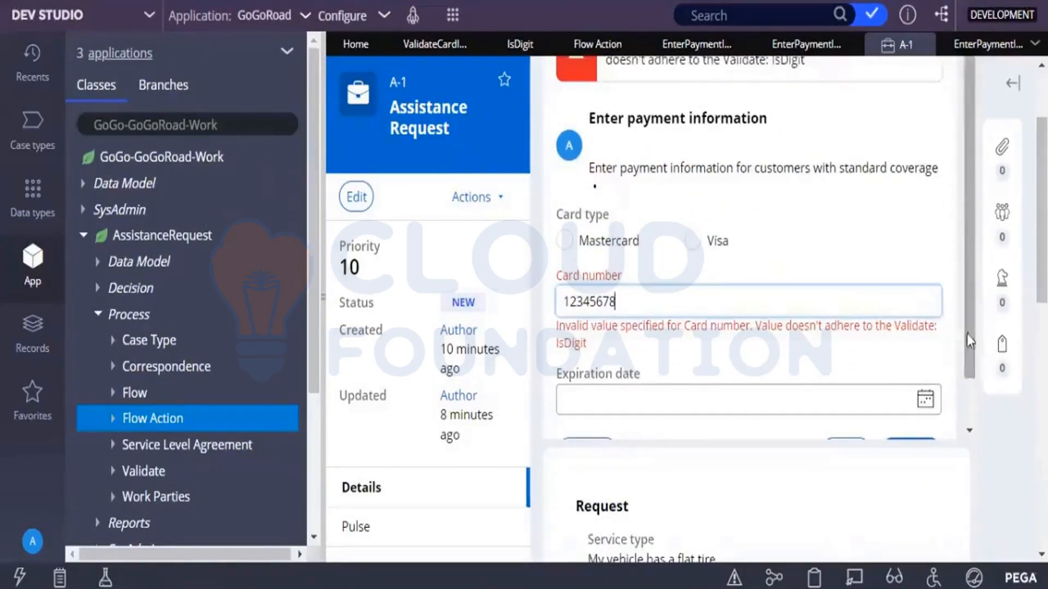
scroll(954, 363, "down", 1)
left_click(896, 355)
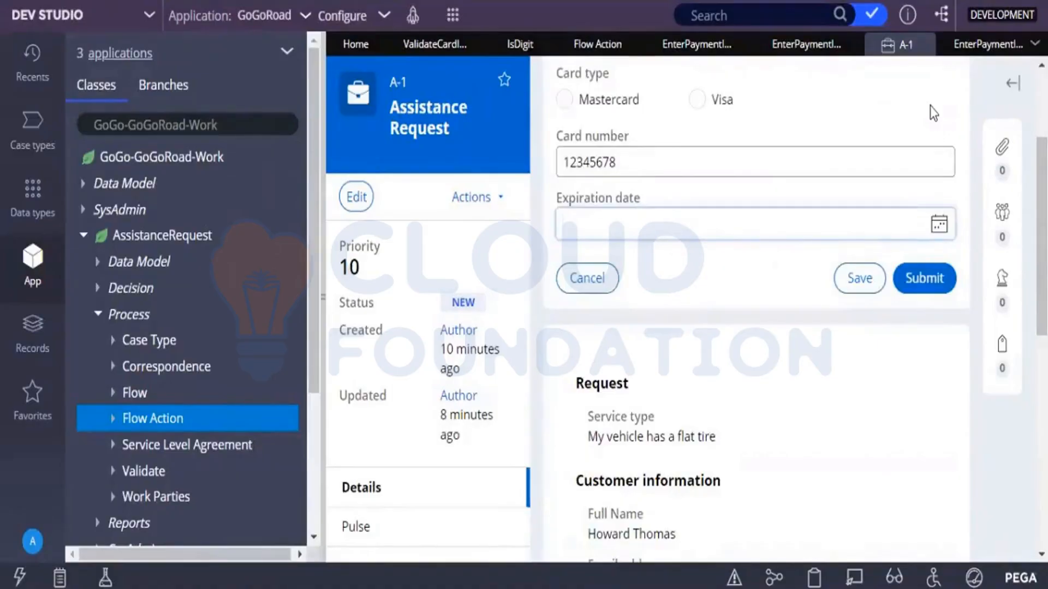
Step: Shorten the Card number value by its last digit to seven digits and leave the field to test the length limit
left_click_drag(1042, 186, 1042, 147)
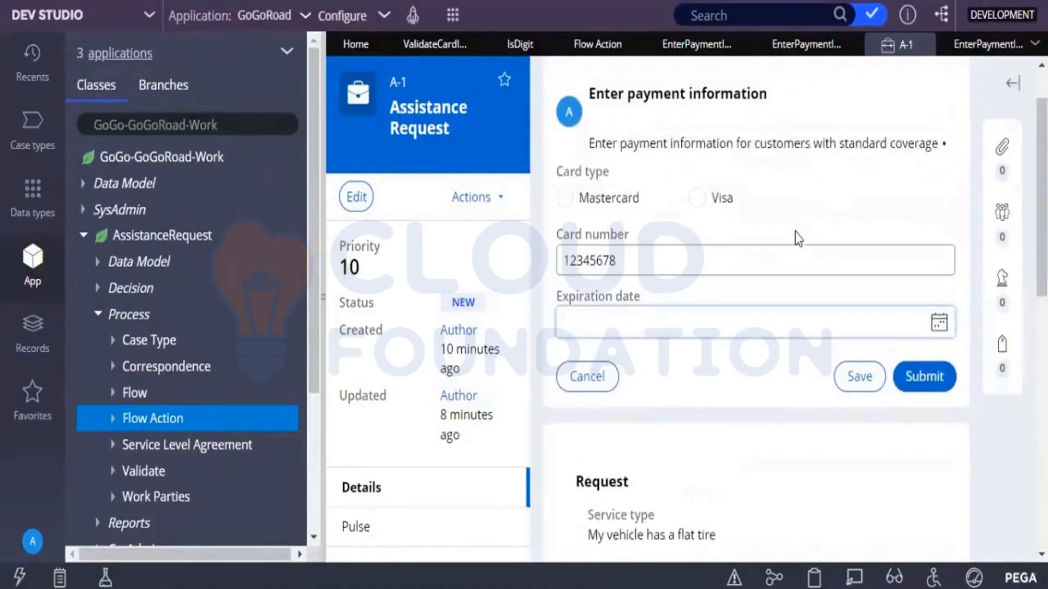
left_click(686, 264)
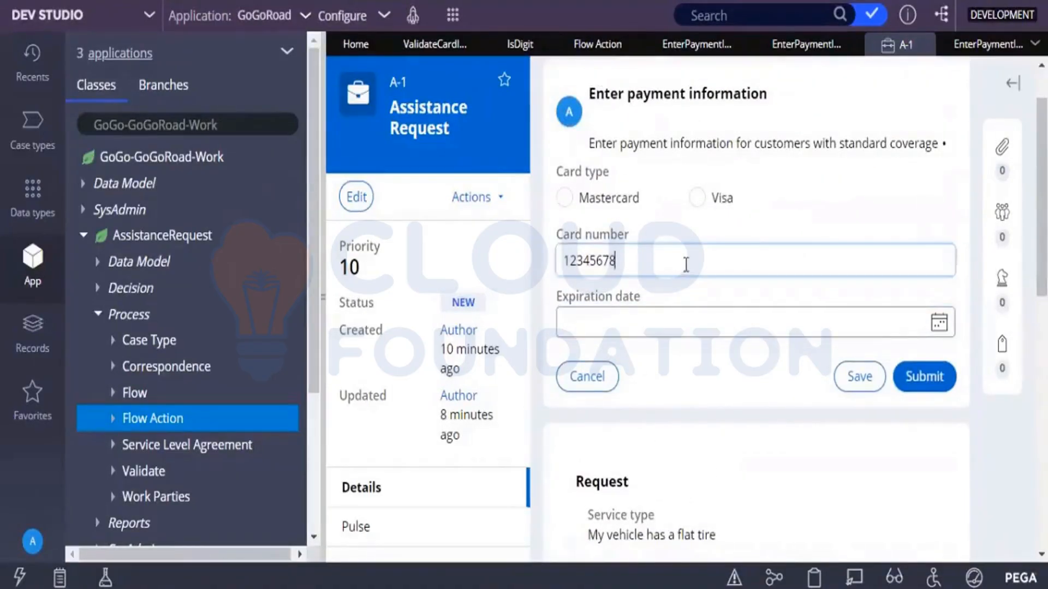
key("BackSpace")
left_click(939, 323)
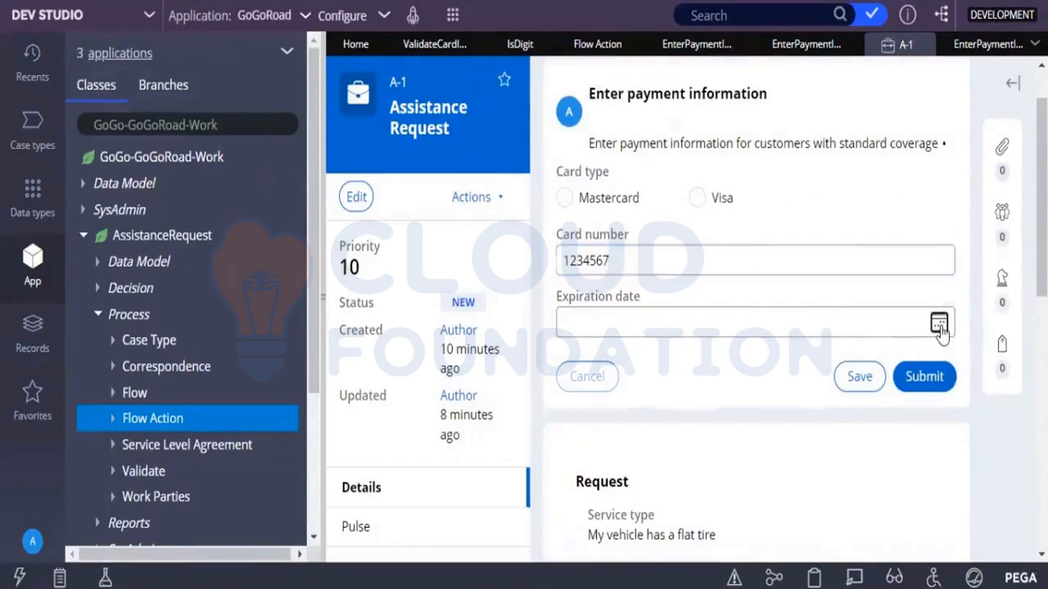
Step: Append the letter s to the Card number value, leave the field to validate it, and examine the IsDigit message
left_click(881, 435)
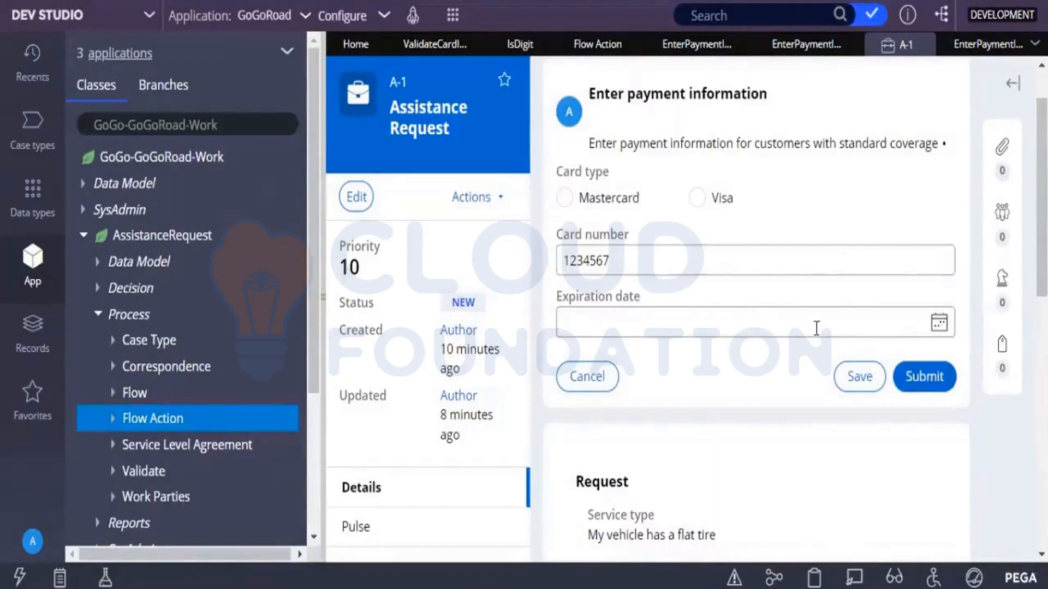
left_click(609, 261)
type("s")
left_click(761, 362)
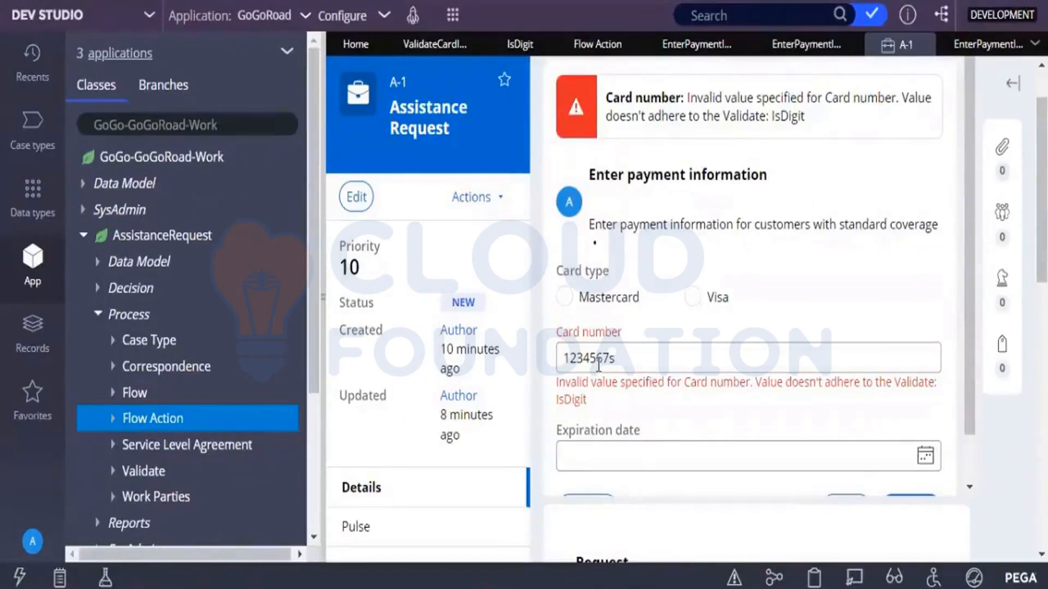
scroll(891, 338, "down", 2)
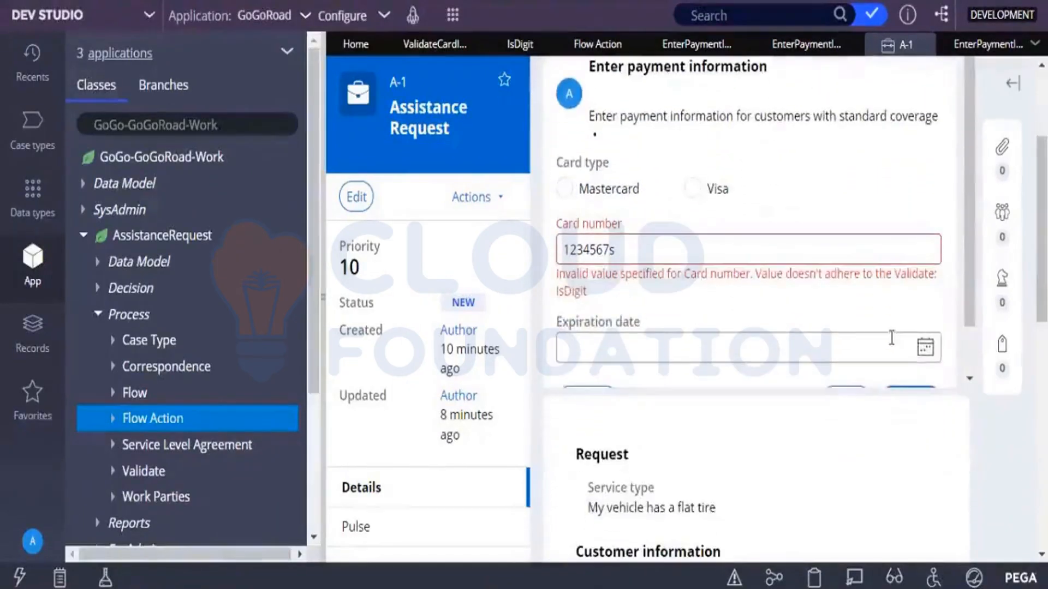
scroll(974, 242, "down", 1)
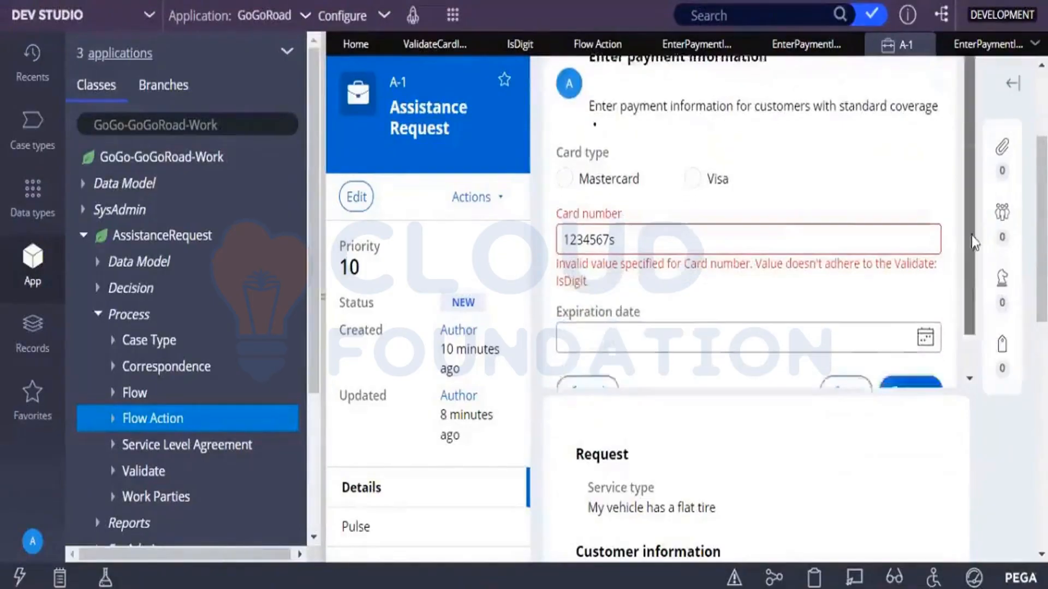
scroll(974, 243, "down", 1)
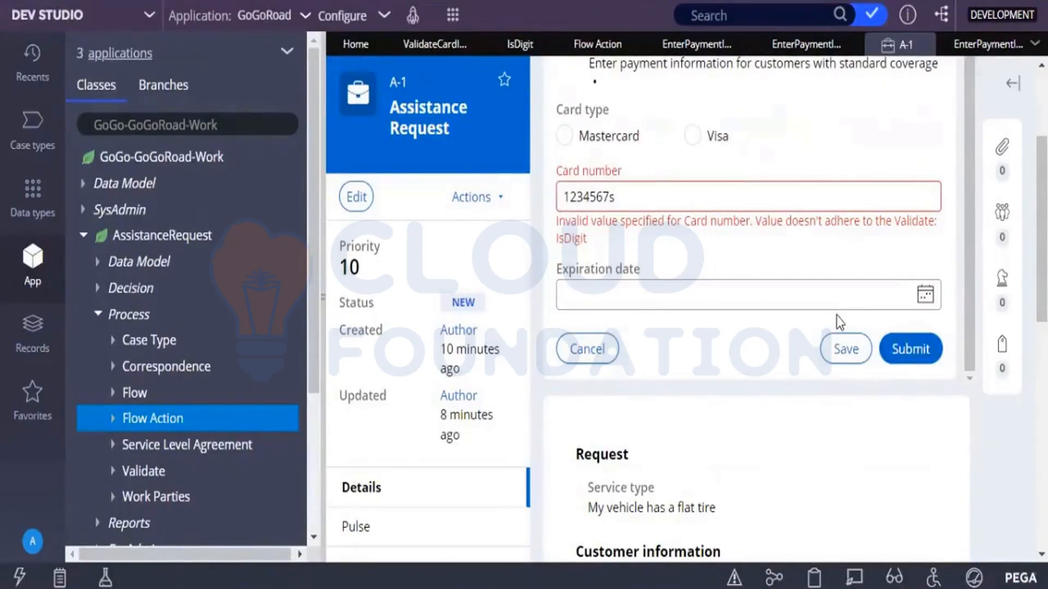
scroll(786, 327, "up", 3)
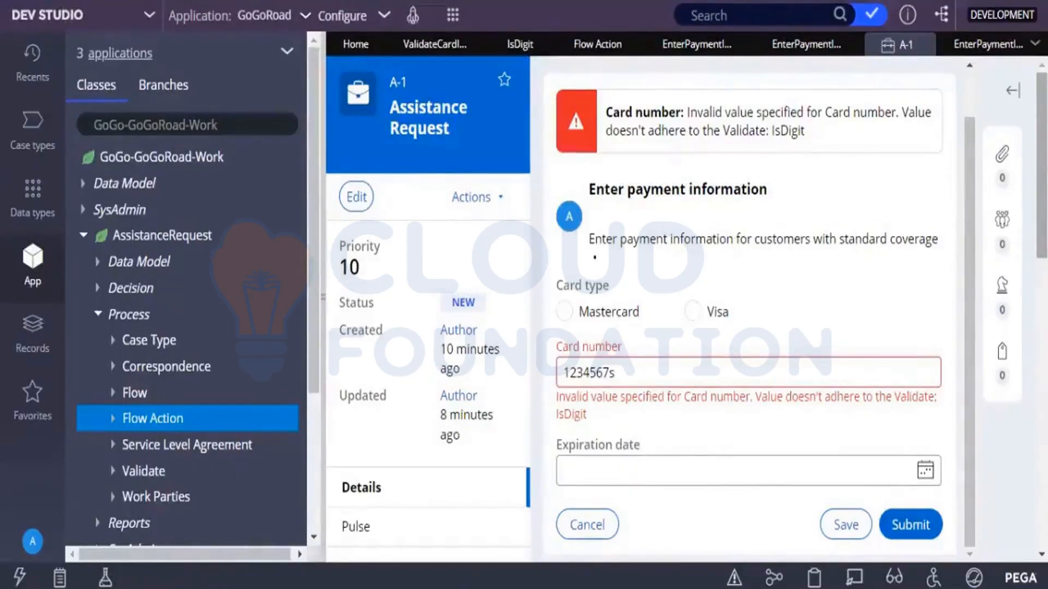
scroll(933, 339, "down", 1)
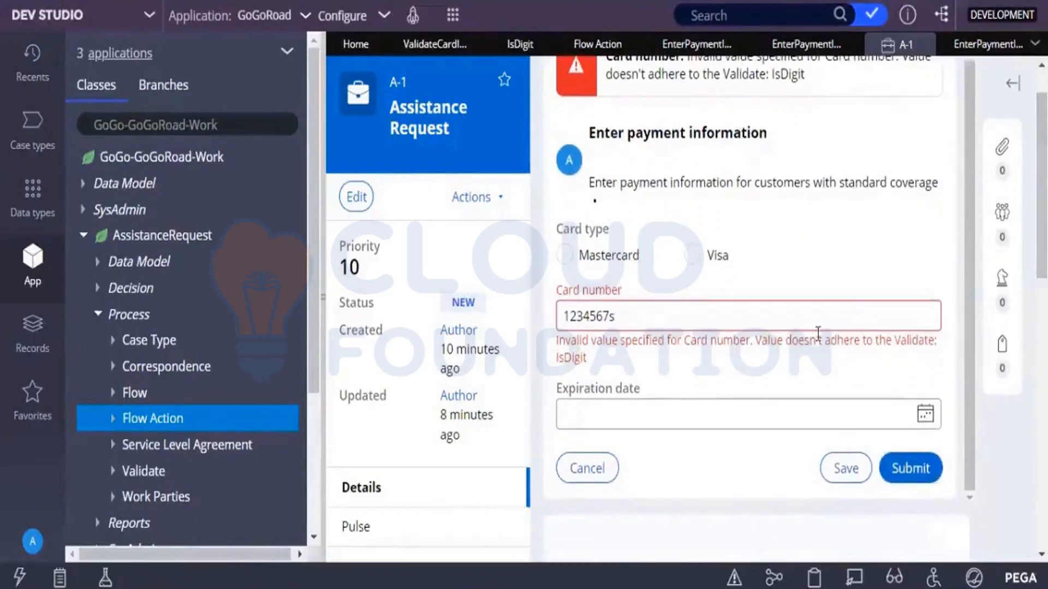
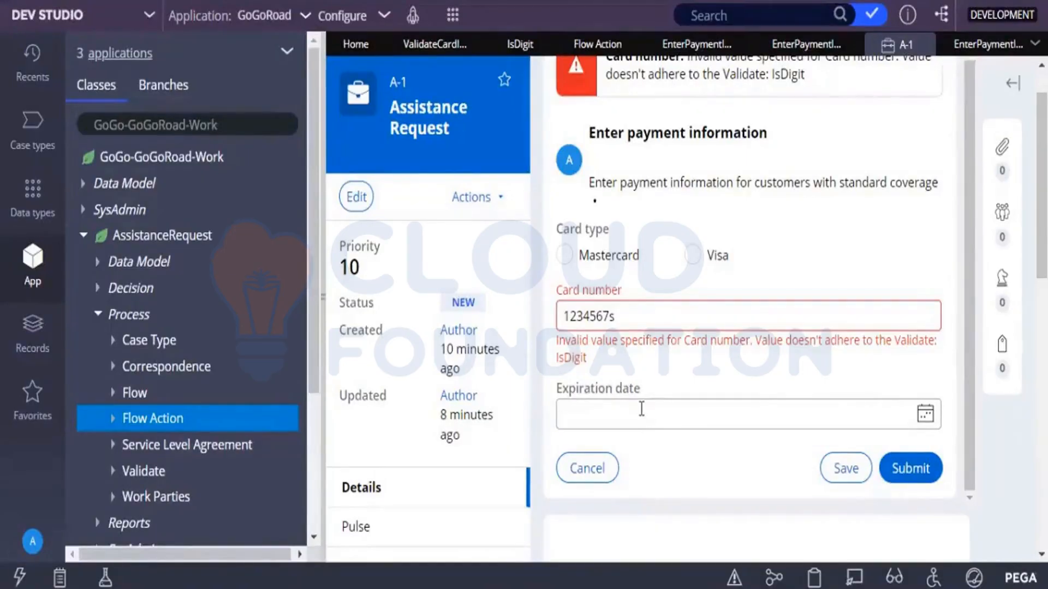
Step: Return to the Validate card information rule and clear the EnterPaymentInformation entry from its additional validation
left_click(461, 44)
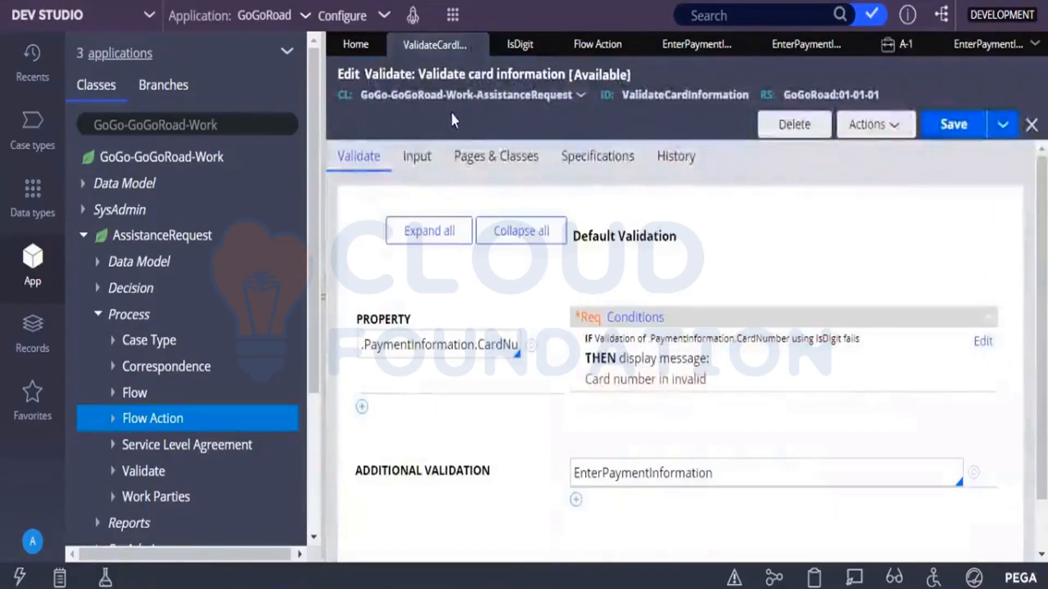
left_click(494, 344)
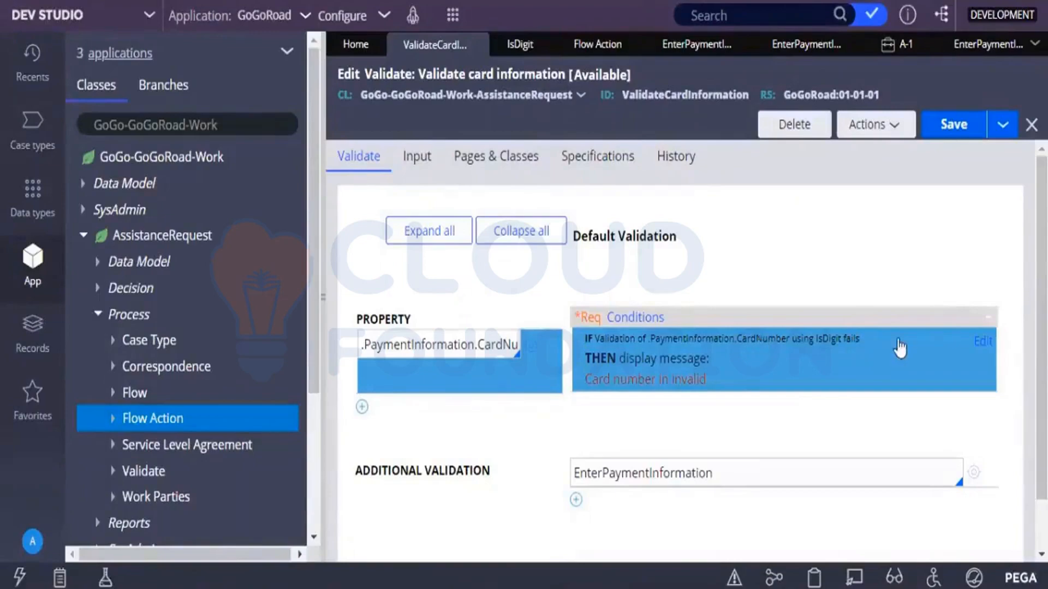
left_click(413, 426)
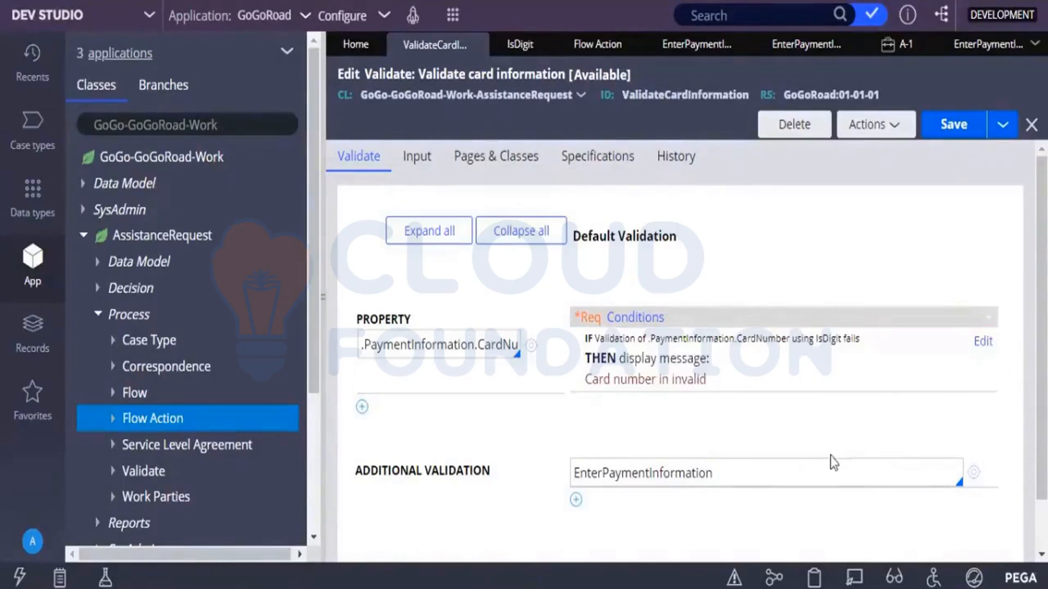
left_click(828, 473)
key("ctrl+a")
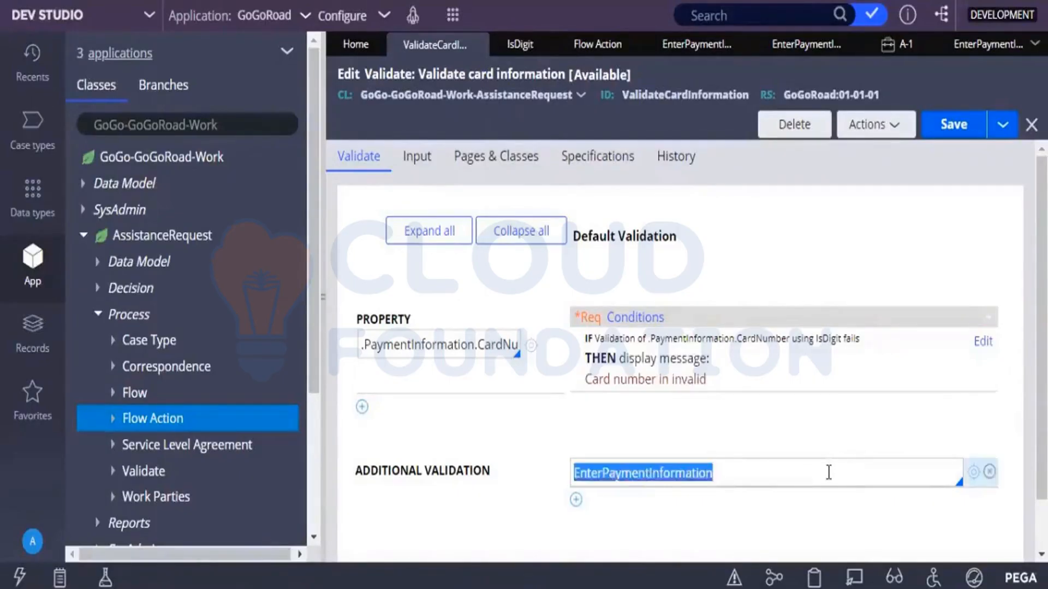
key("BackSpace")
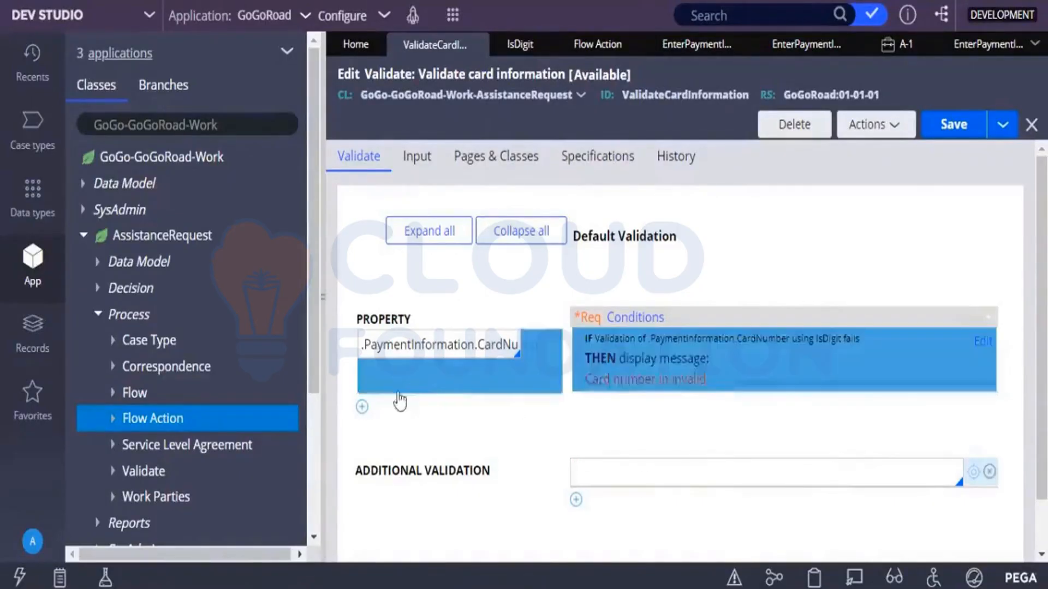
Step: Add a second property row to the validate rule for .PaymentInformation.ExpirationDate
left_click(362, 407)
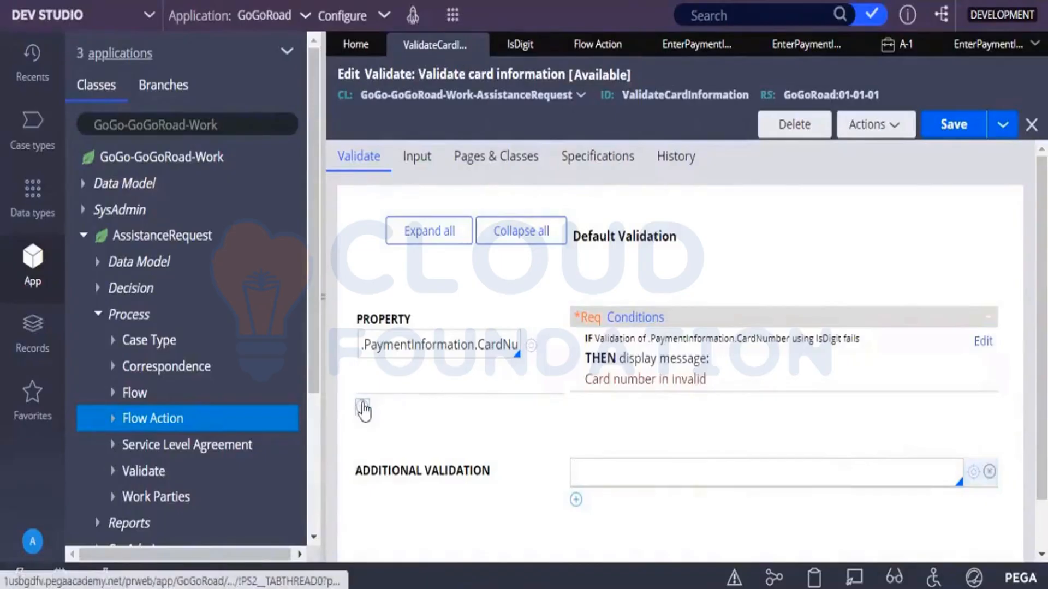
left_click(383, 408)
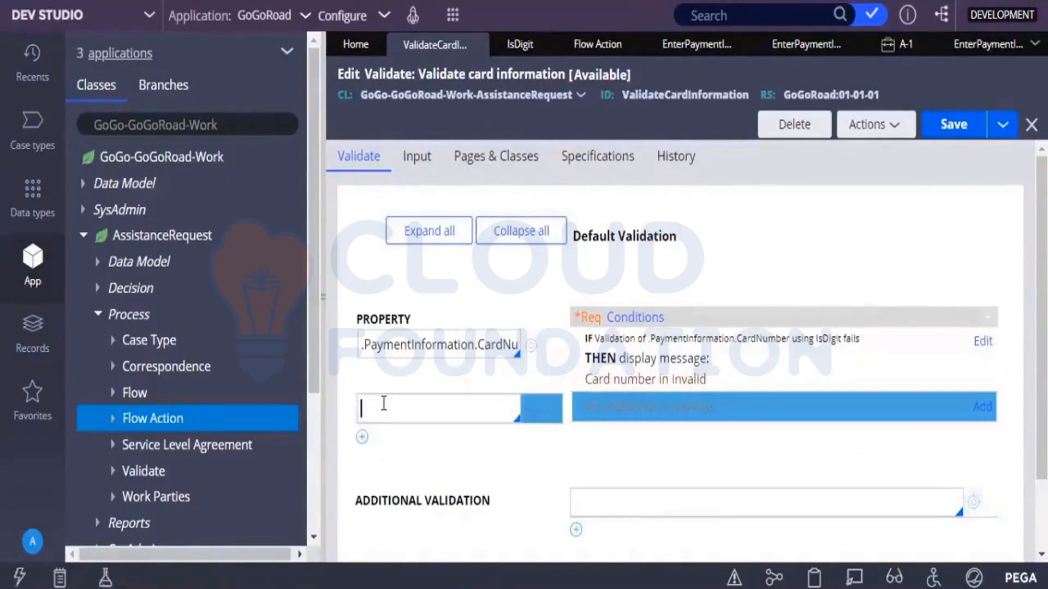
type(".")
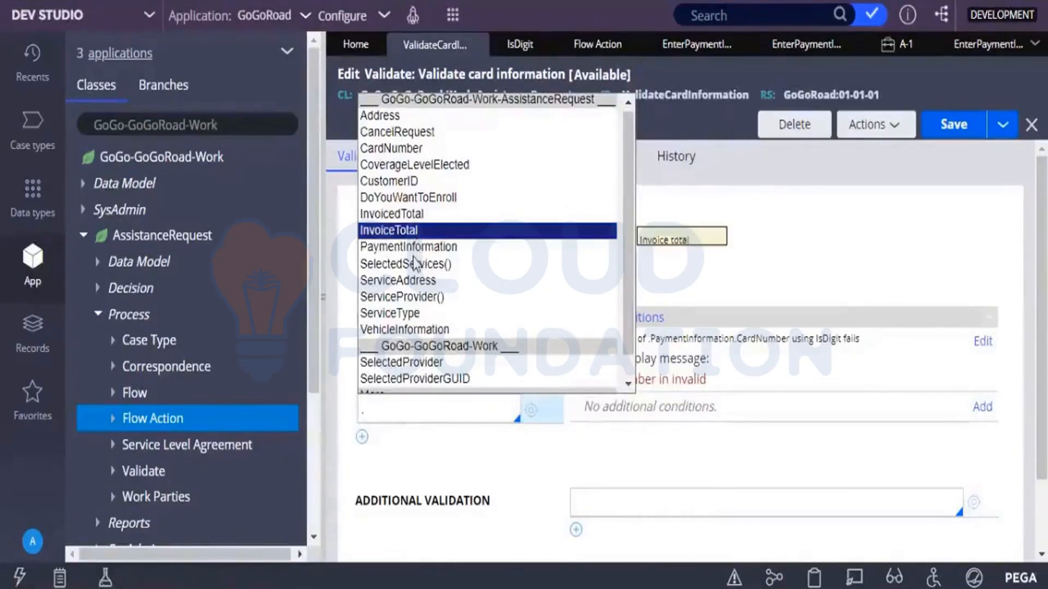
left_click(410, 247)
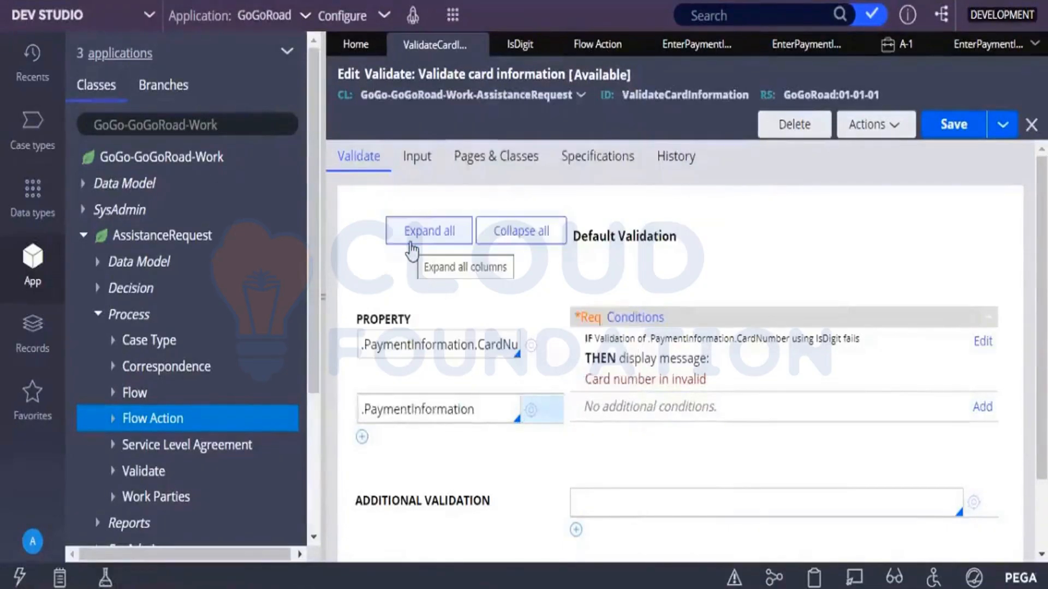
type(".")
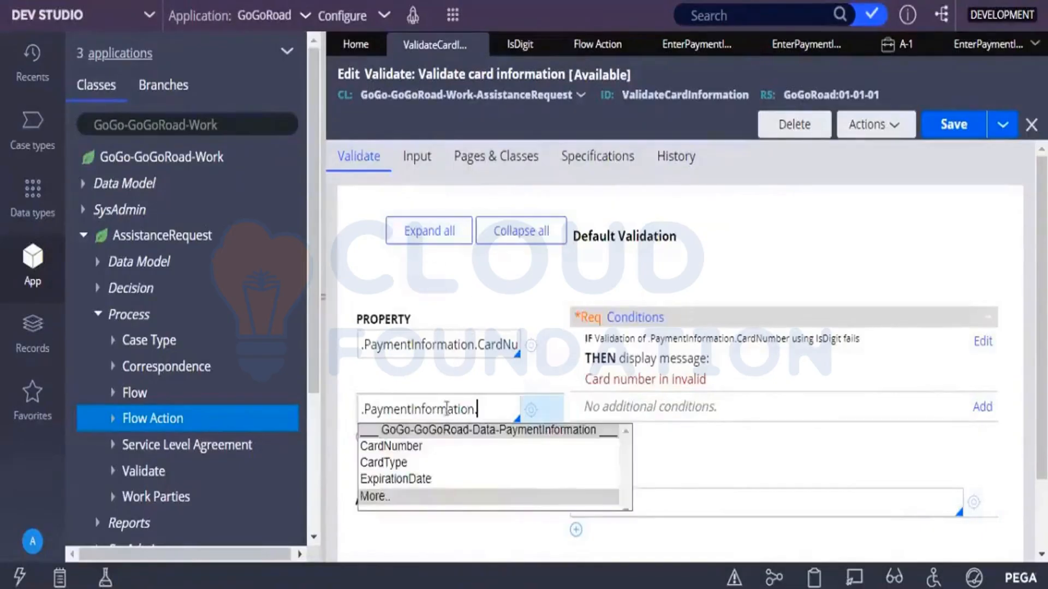
left_click(427, 482)
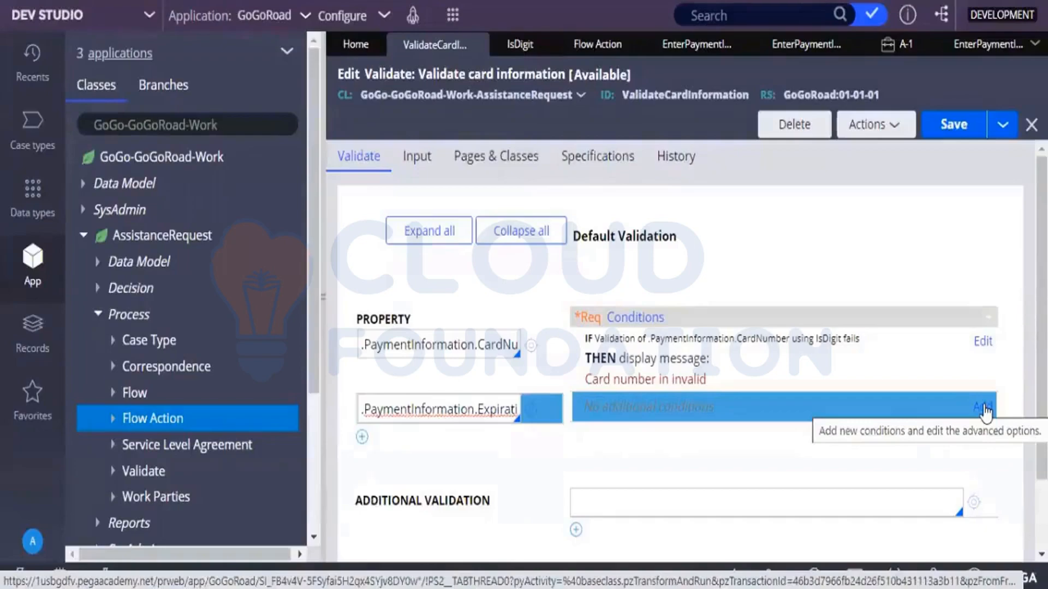
Step: Add an expiration date condition with the function "[a datetime] is in the [past/future]", checking whether .PaymentInformation.ExpirationDate is in the Past
left_click(984, 410)
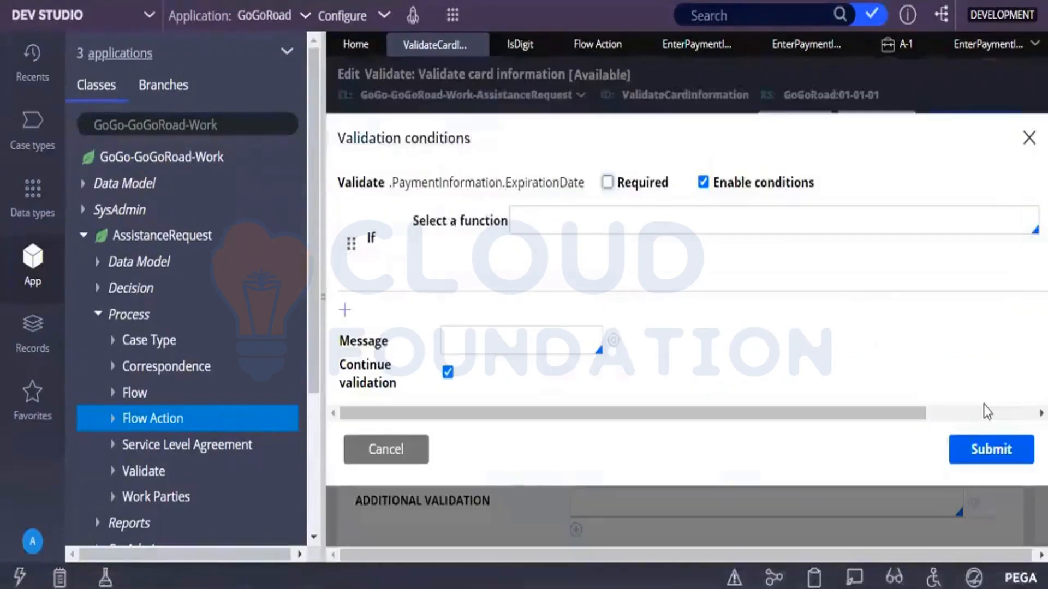
left_click(855, 224)
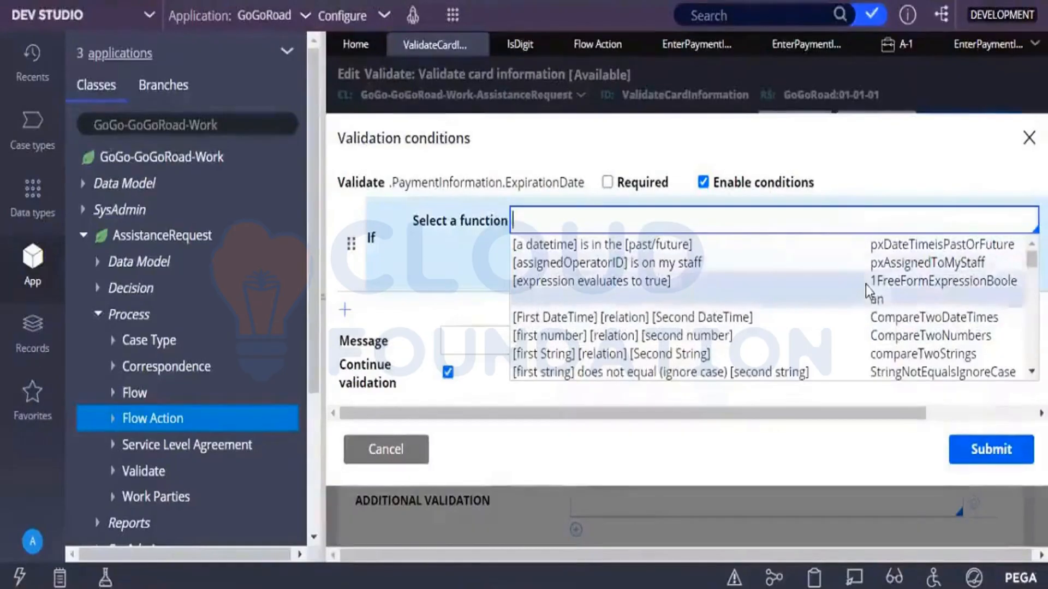
left_click(615, 243)
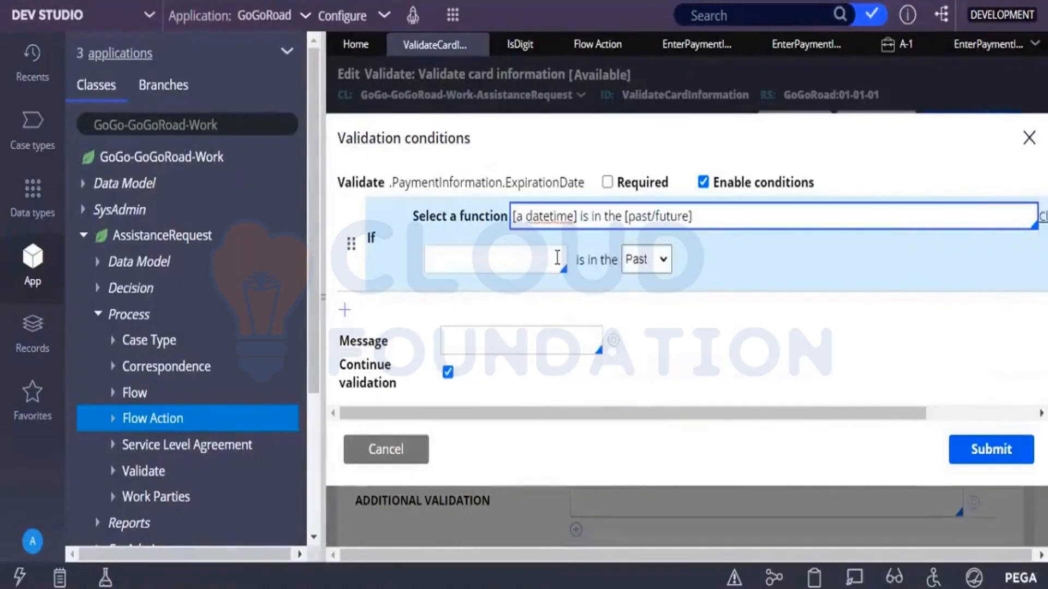
left_click(523, 261)
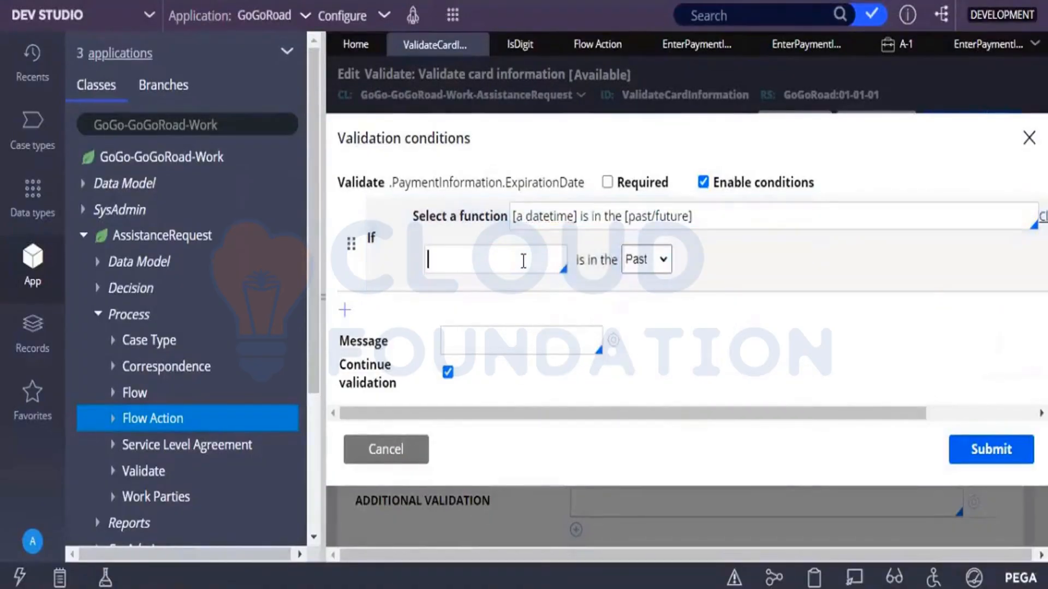
type(".")
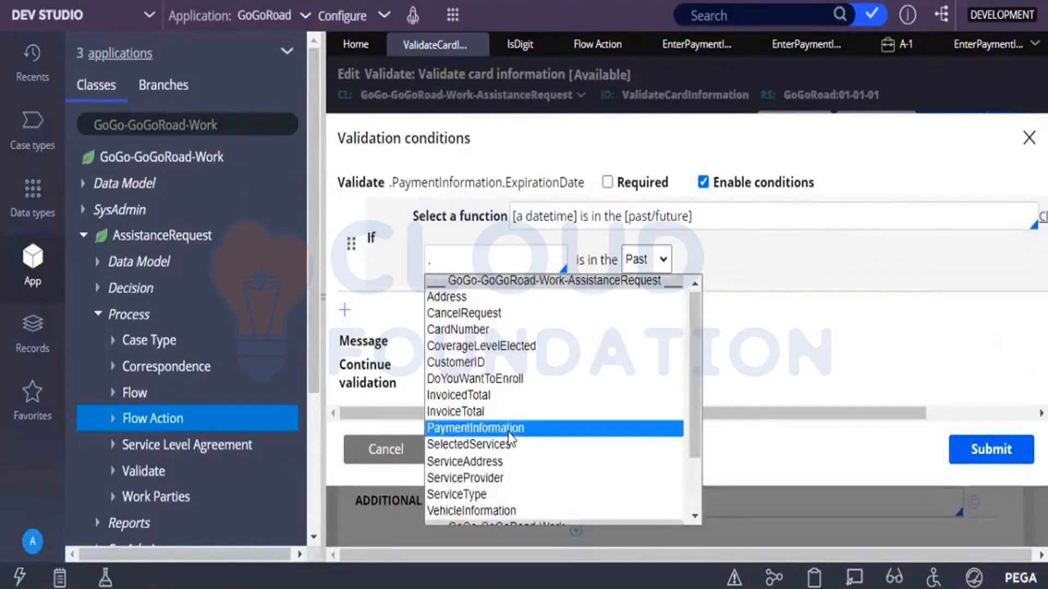
left_click(508, 431)
type(".")
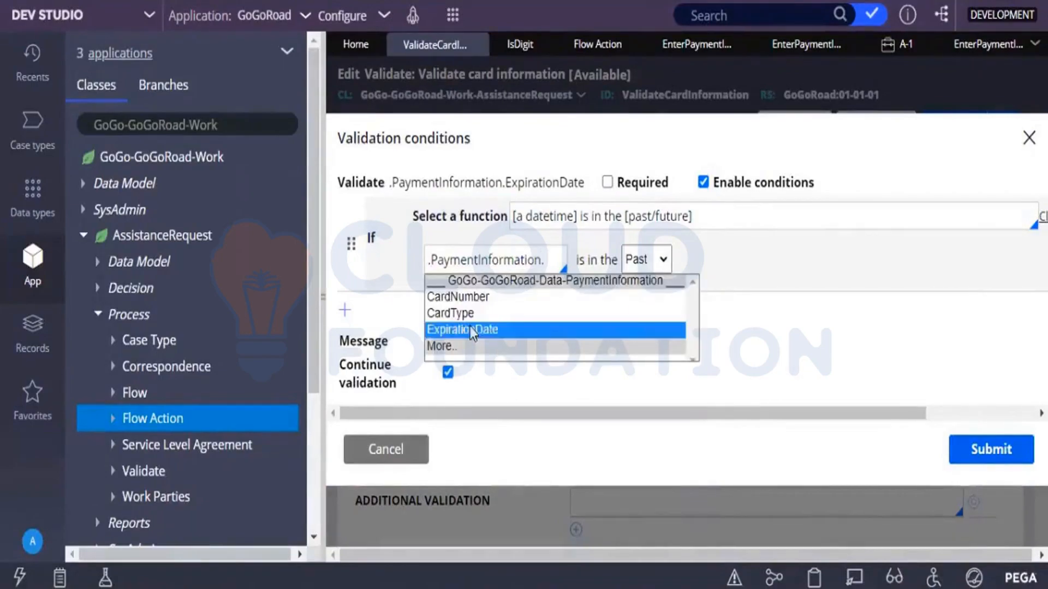
left_click(470, 329)
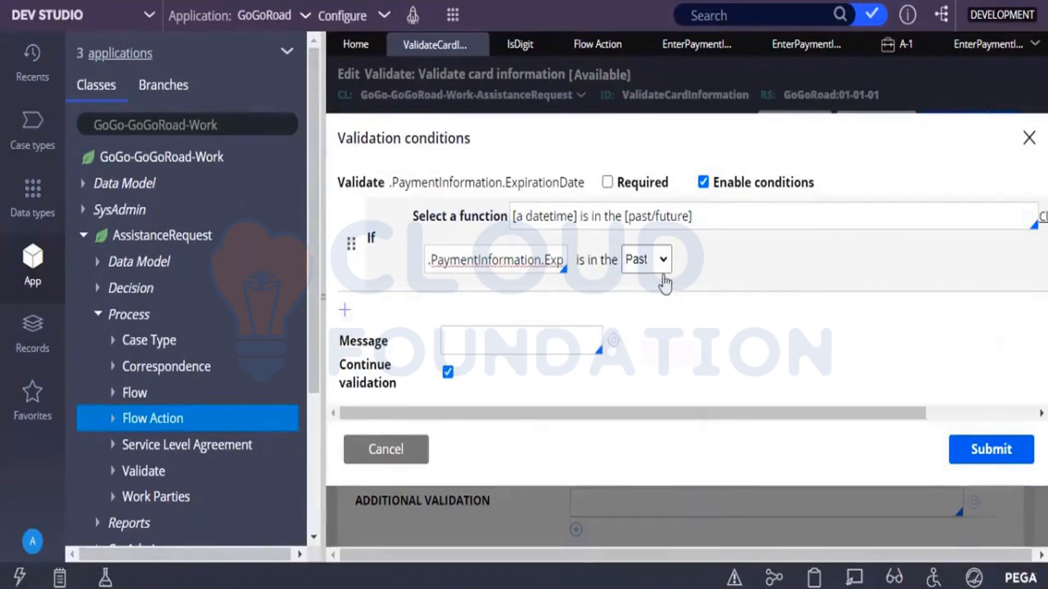
Step: Set the condition's message to "Card is Expired", submit the condition, and save the validate rule
left_click(503, 354)
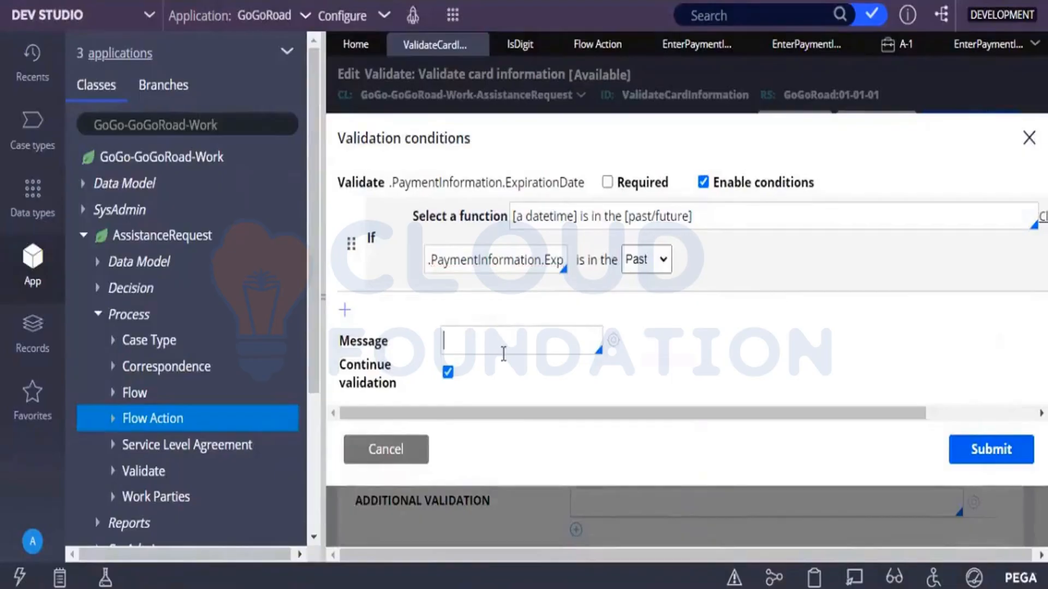
type("Ca")
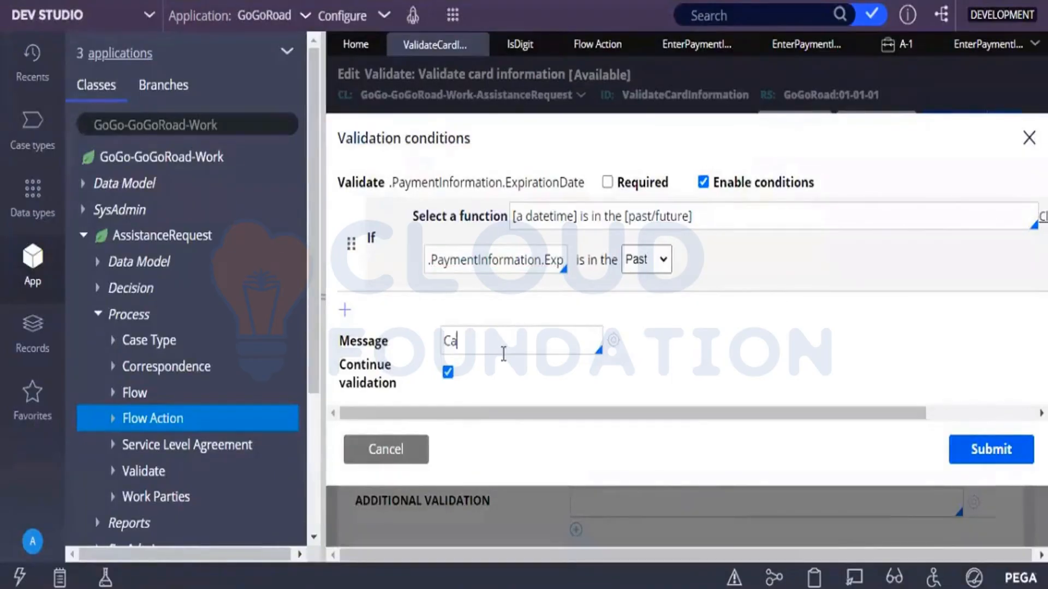
type("rd is Expired")
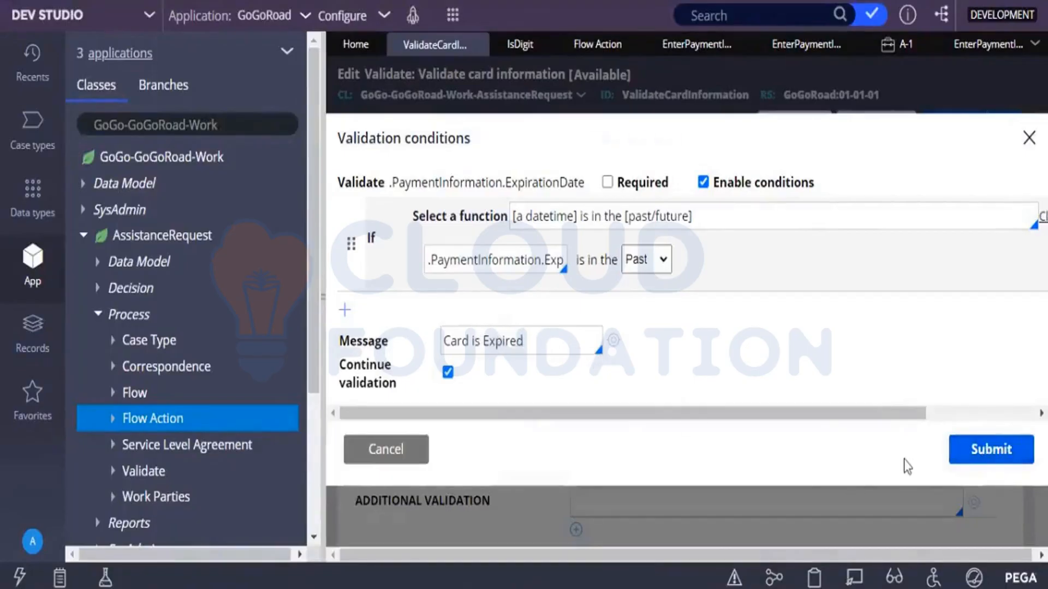
left_click(977, 462)
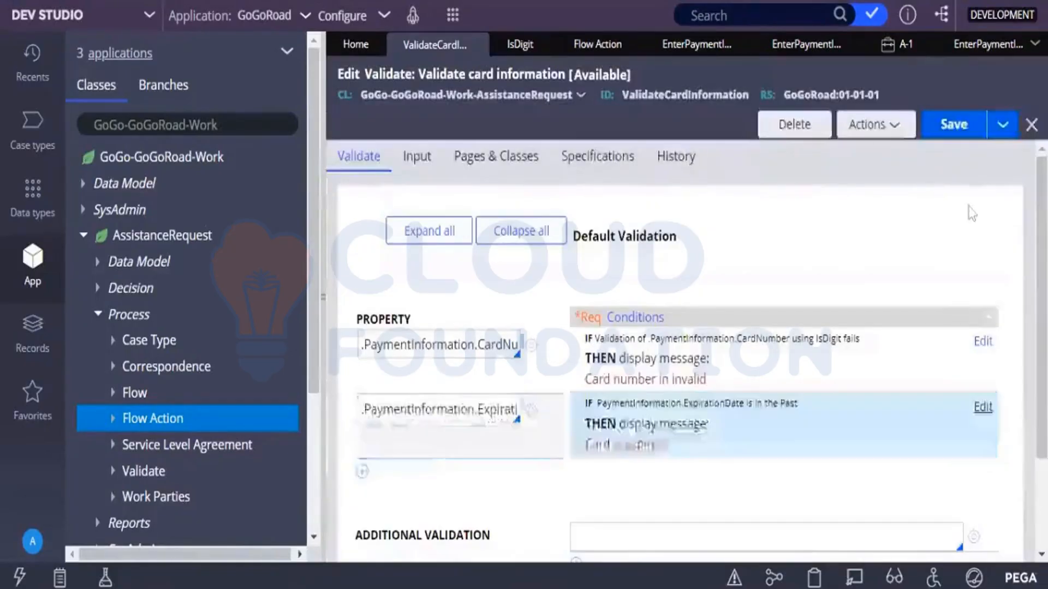
left_click(955, 140)
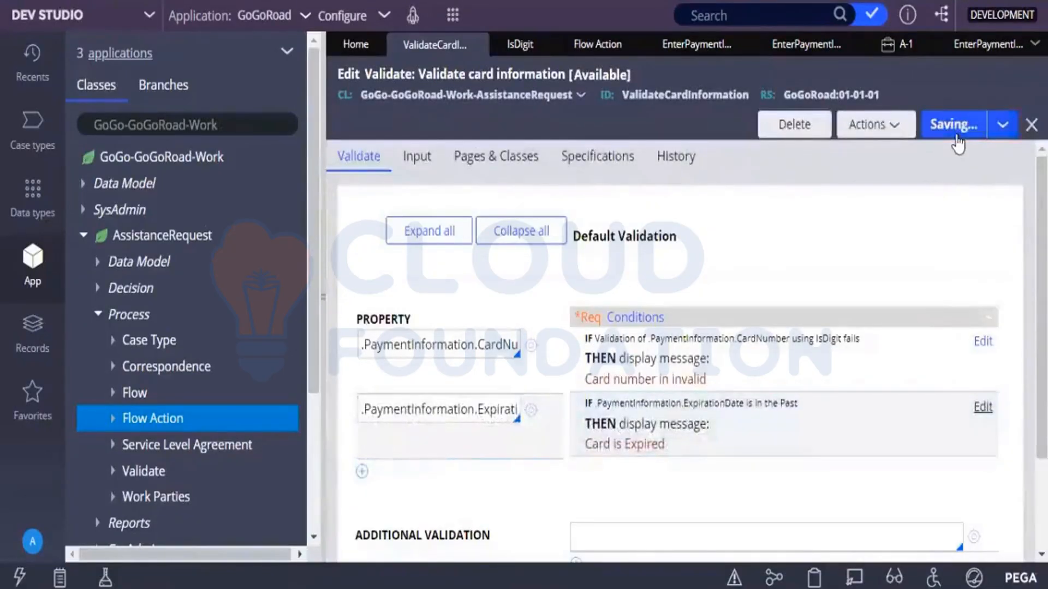
left_click(819, 382)
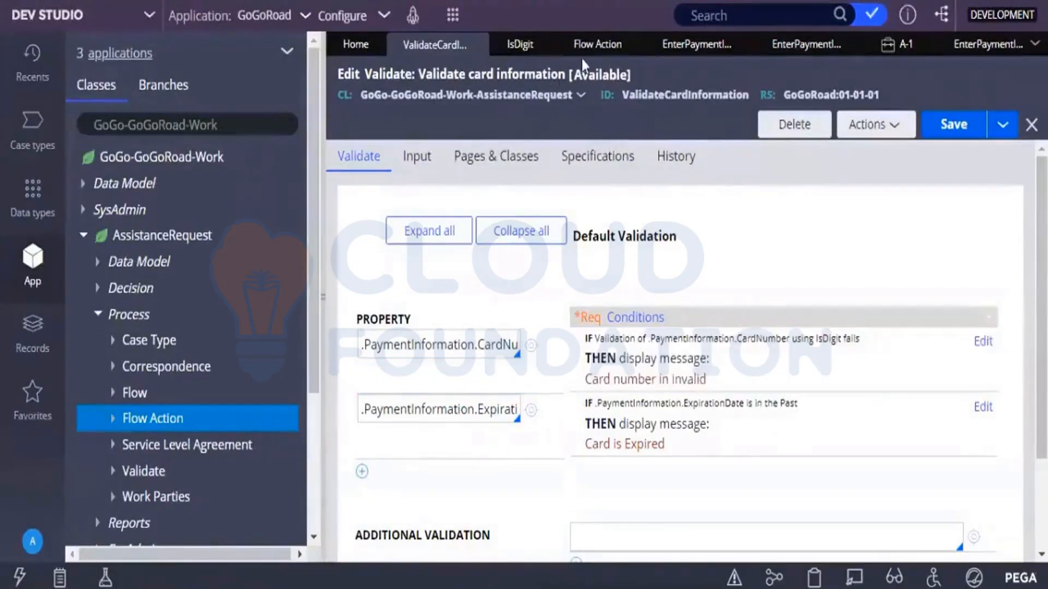
Step: View the Enter payment information flow action, and return to the Validate card information rule to review its property conditions
left_click(703, 53)
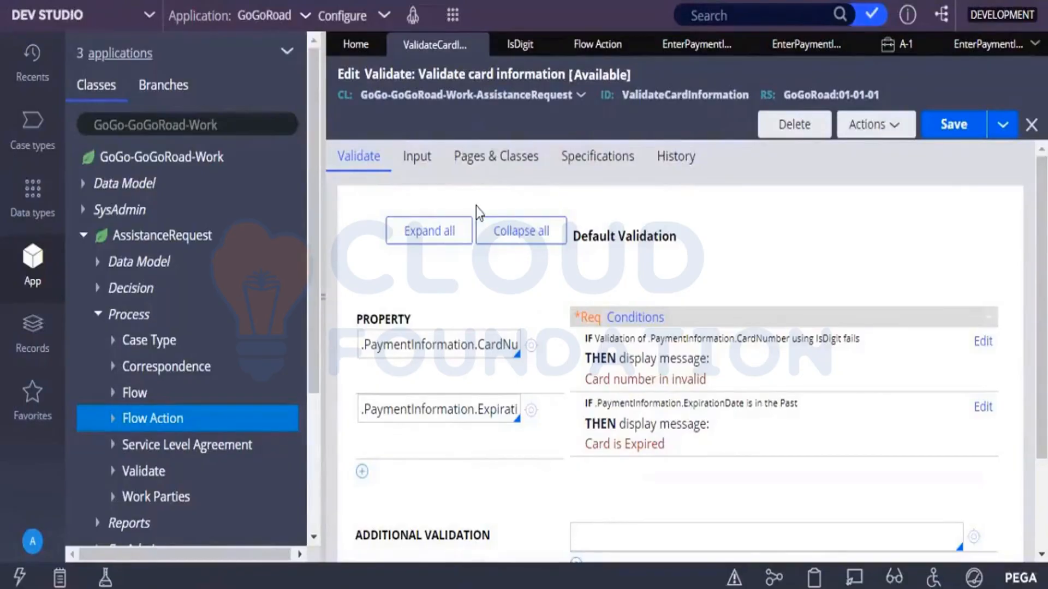
left_click(669, 55)
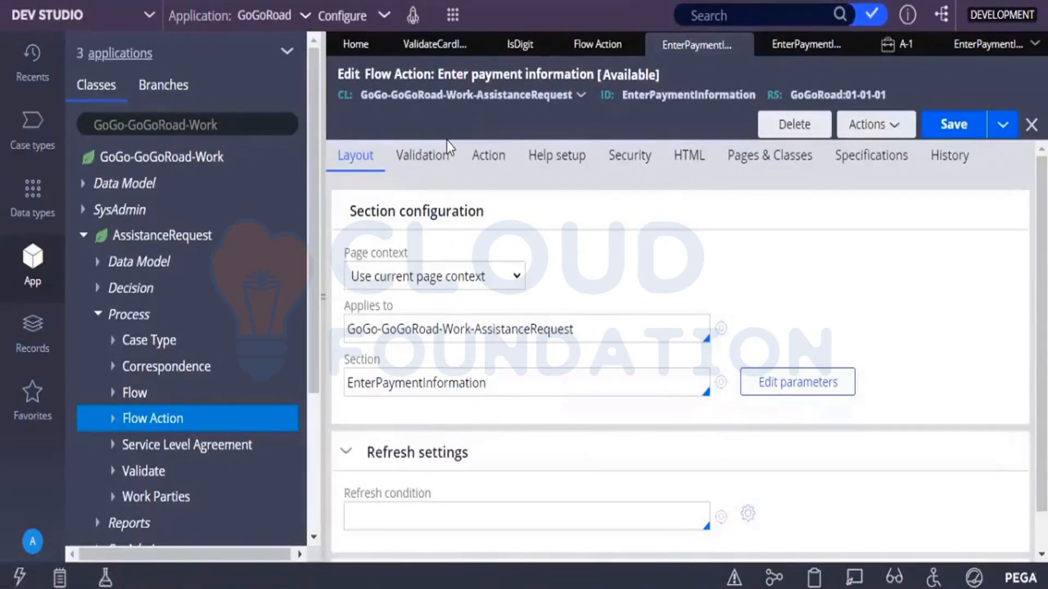
left_click(463, 53)
left_click(518, 349)
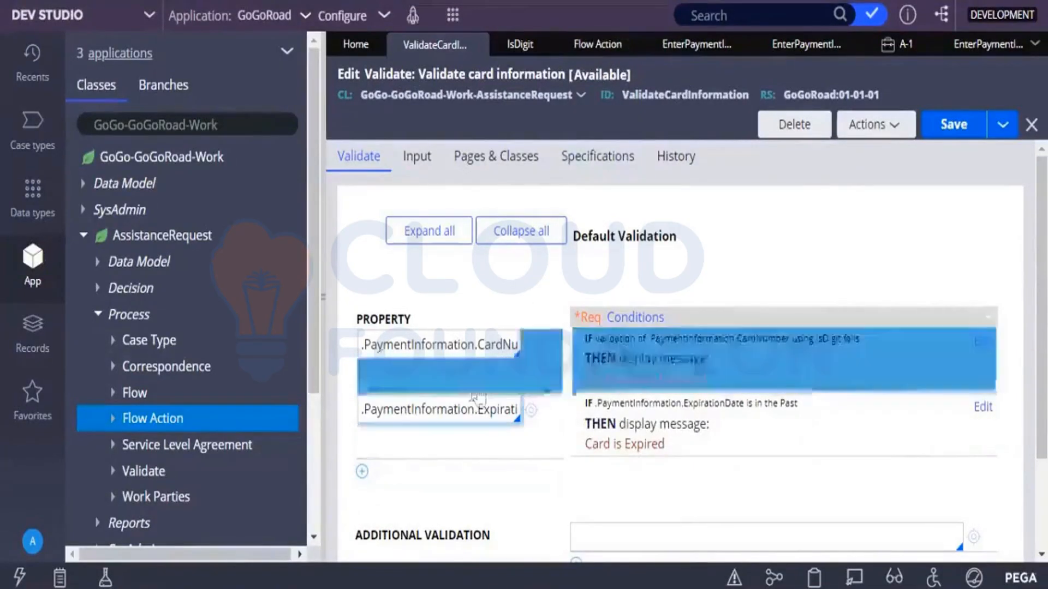
Step: View the Enter payment information flow action and open its EnterPaymentInformation section to examine the card fields
left_click(576, 53)
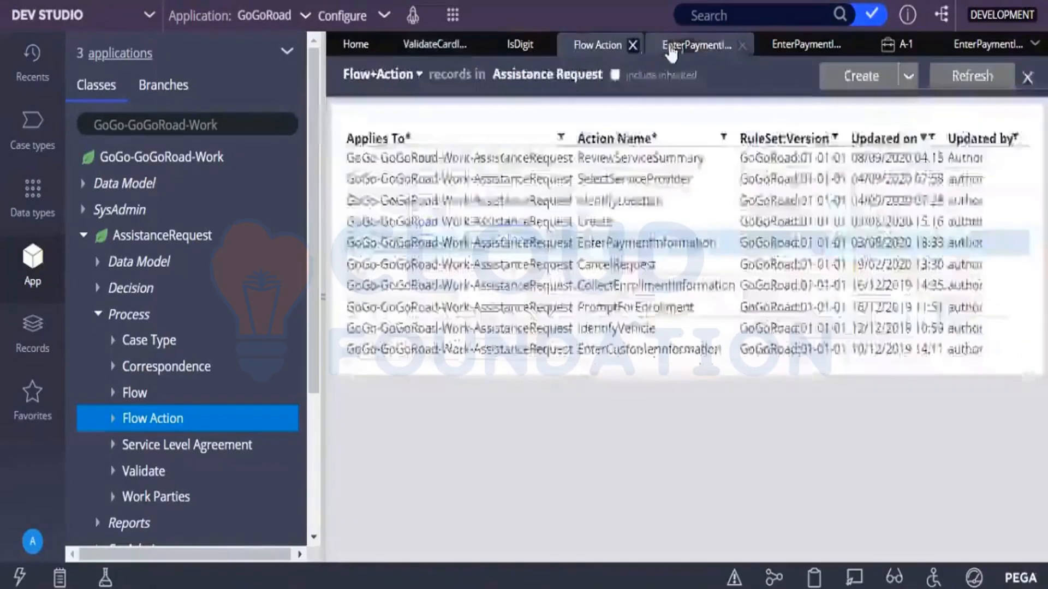
left_click(676, 49)
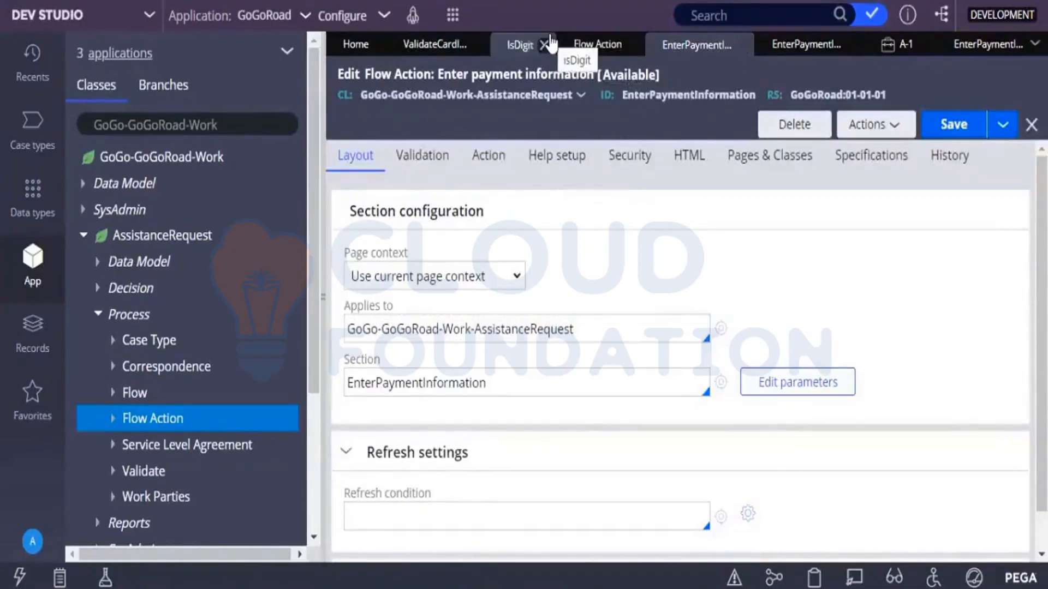
left_click(726, 385)
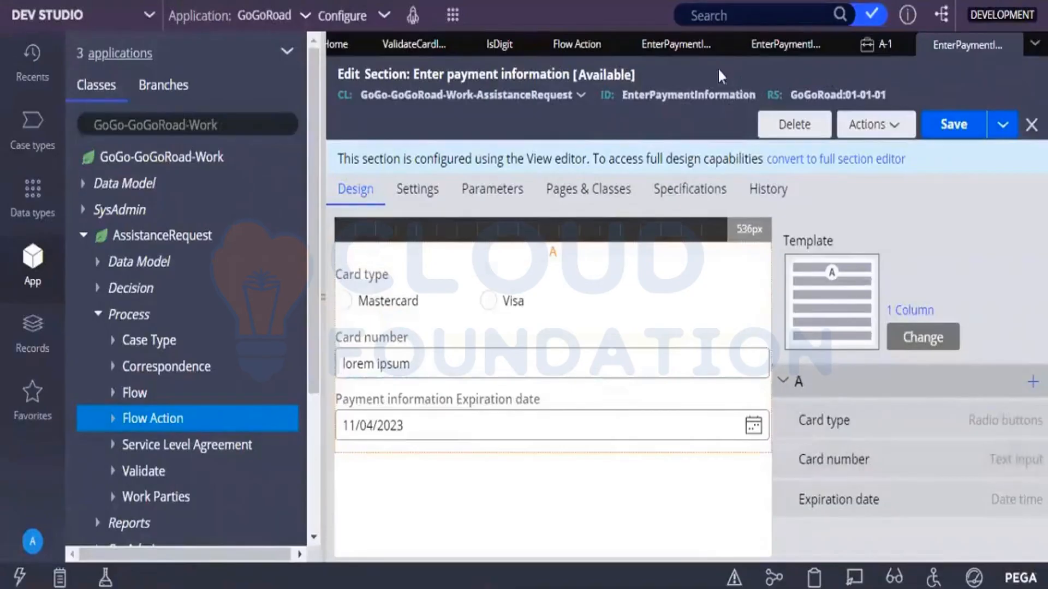
Step: Set the Enter payment information flow action's validation criteria to use ValidateCardInformation, and save the flow action
left_click(684, 52)
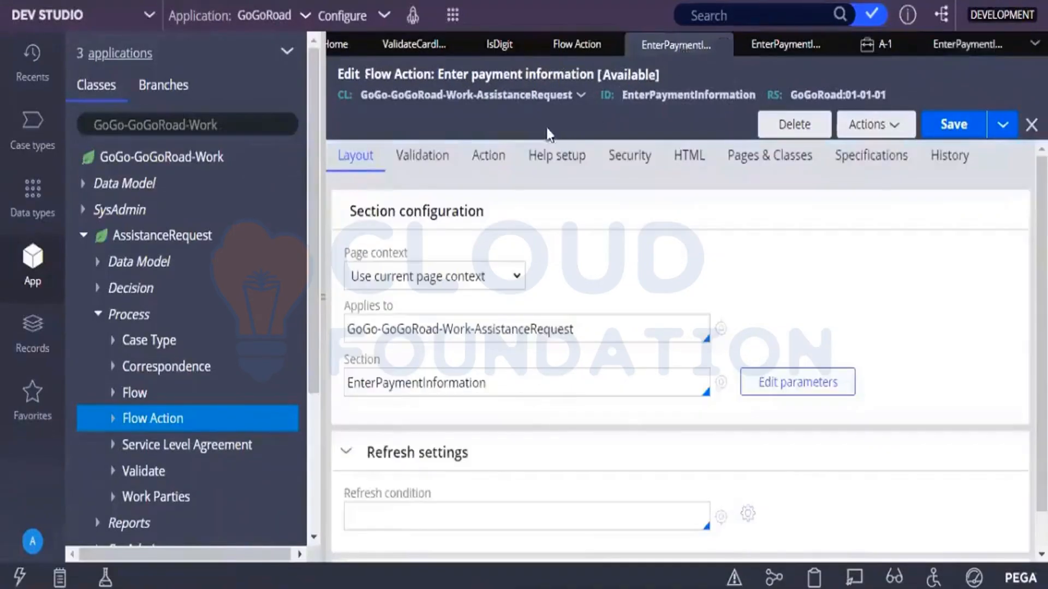
left_click(446, 174)
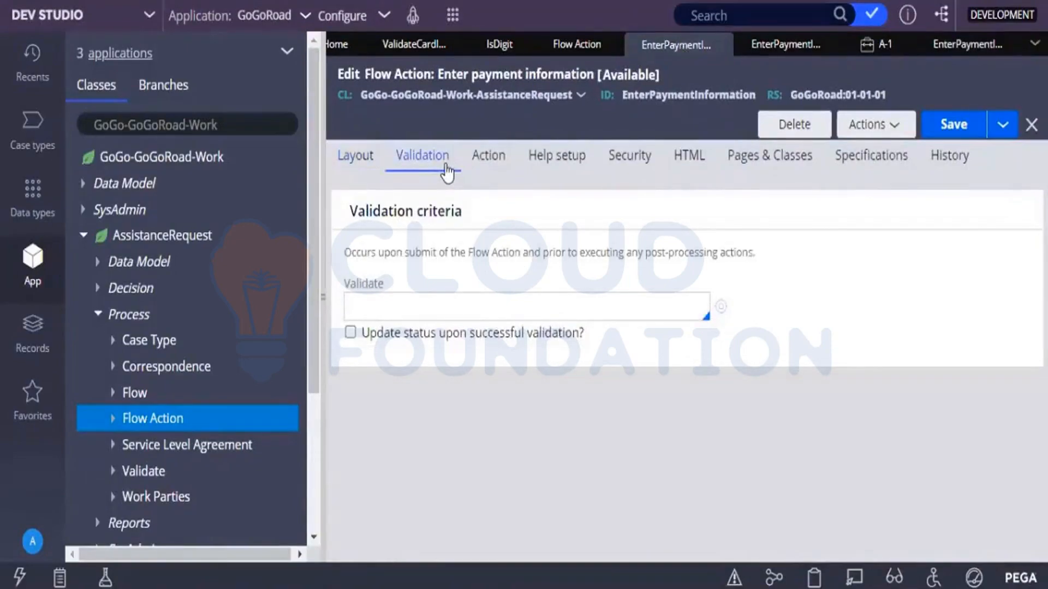
left_click(471, 300)
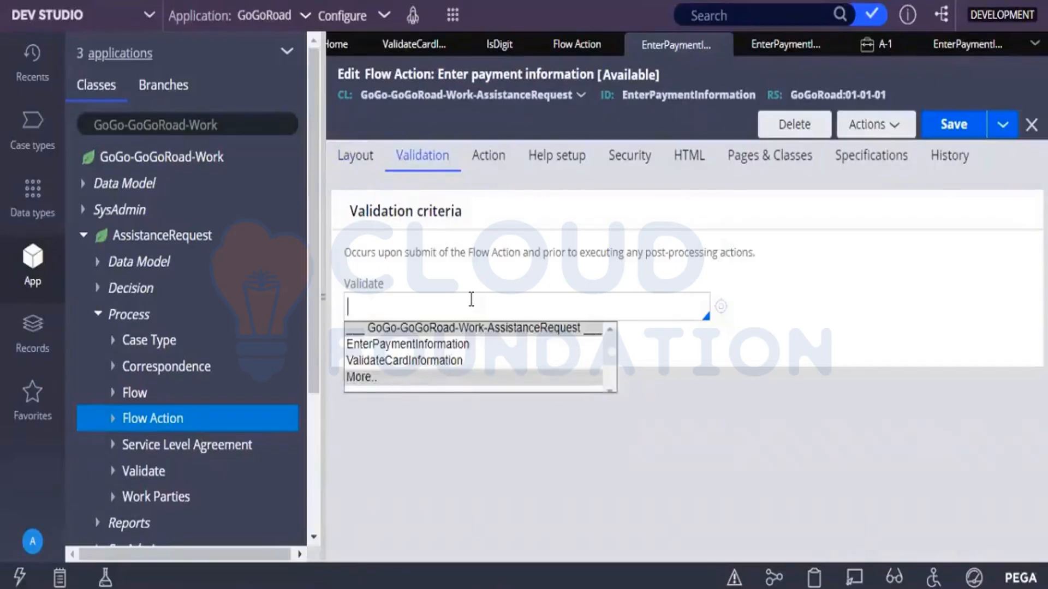
left_click(450, 363)
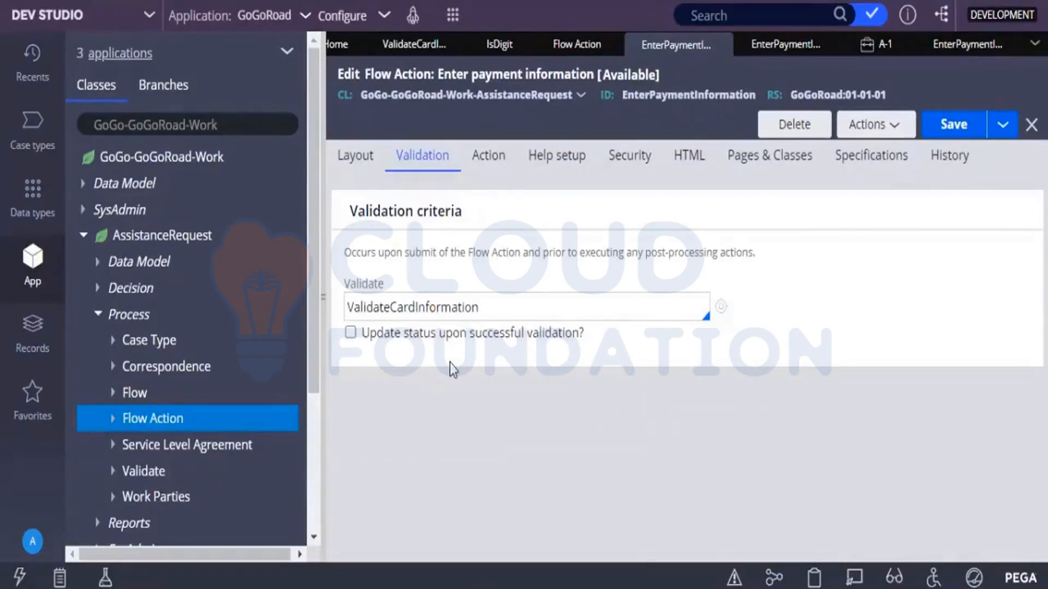
left_click(945, 123)
Step: Review the conditions in the Validate card information rule, and return to the Enter payment information flow action to save it again
left_click(413, 44)
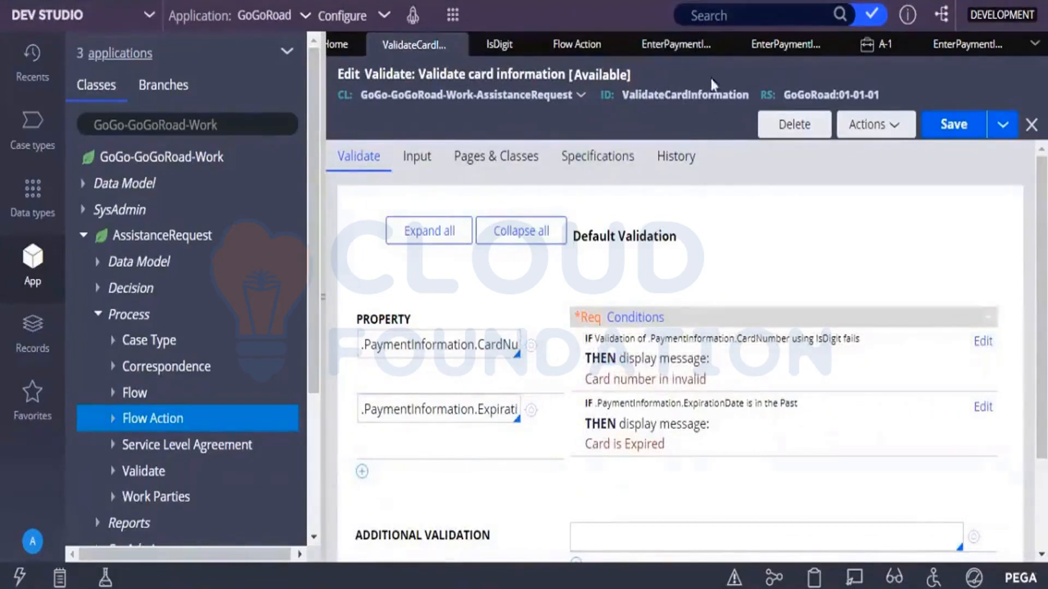
left_click(677, 44)
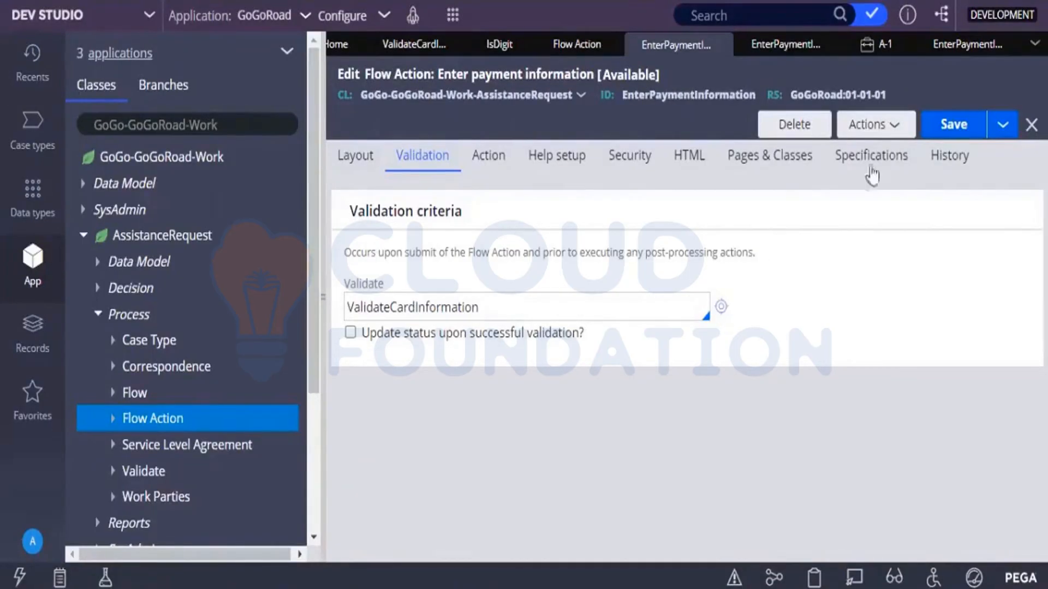
left_click(932, 132)
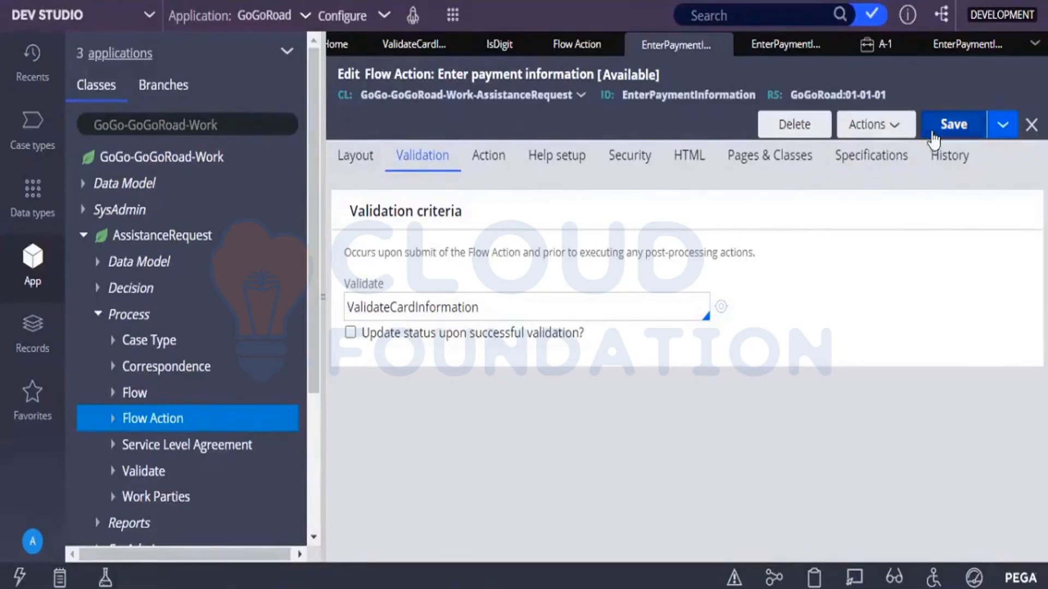
Step: Remove IsDigit from the Use validate setting of the CardNumber property and save the property
left_click(965, 44)
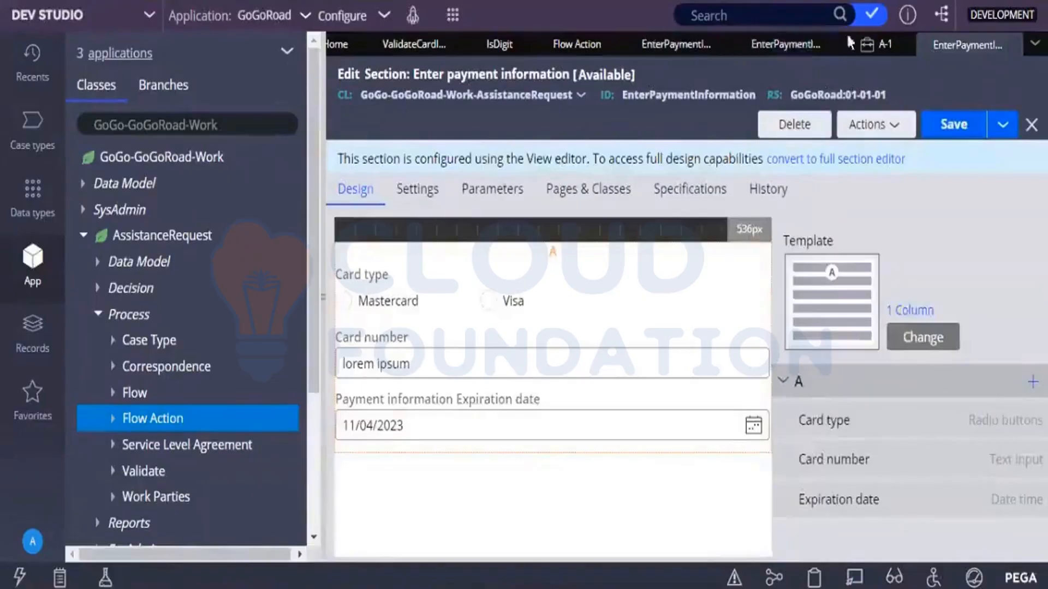
left_click(1035, 44)
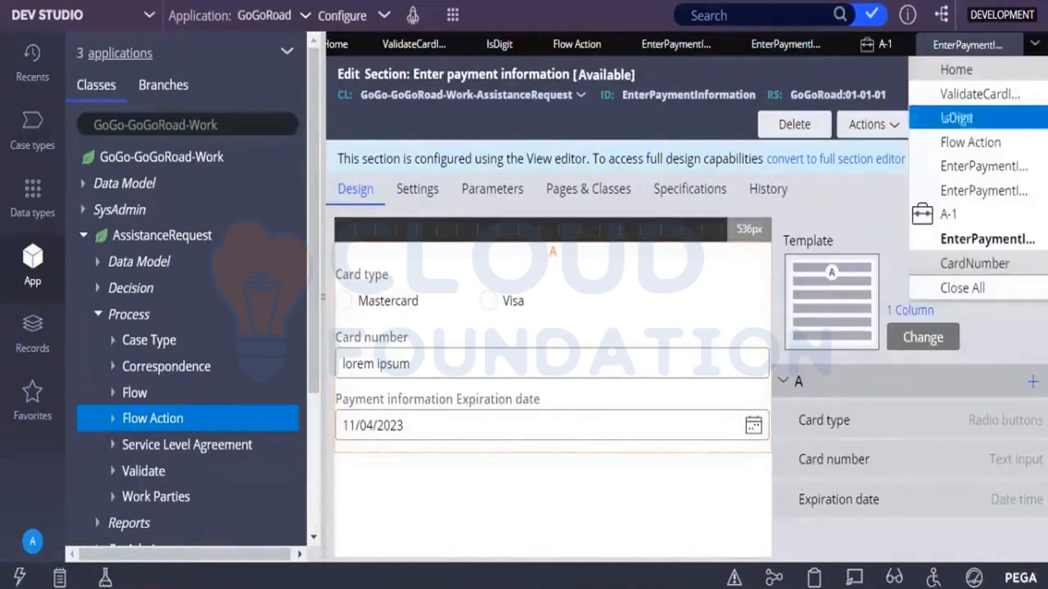
left_click(980, 268)
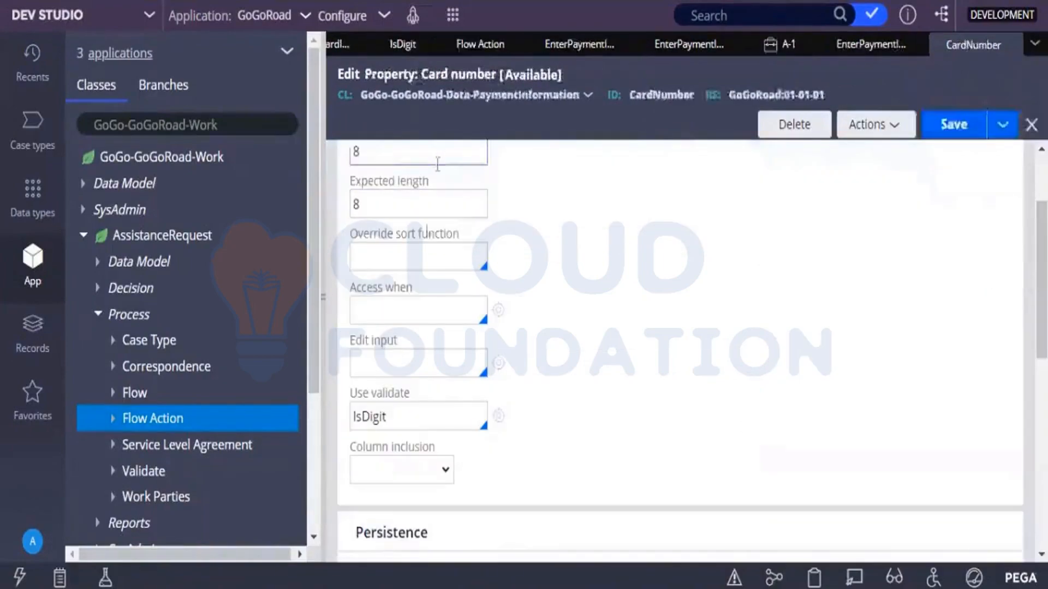
double_click(420, 413)
key("BackSpace")
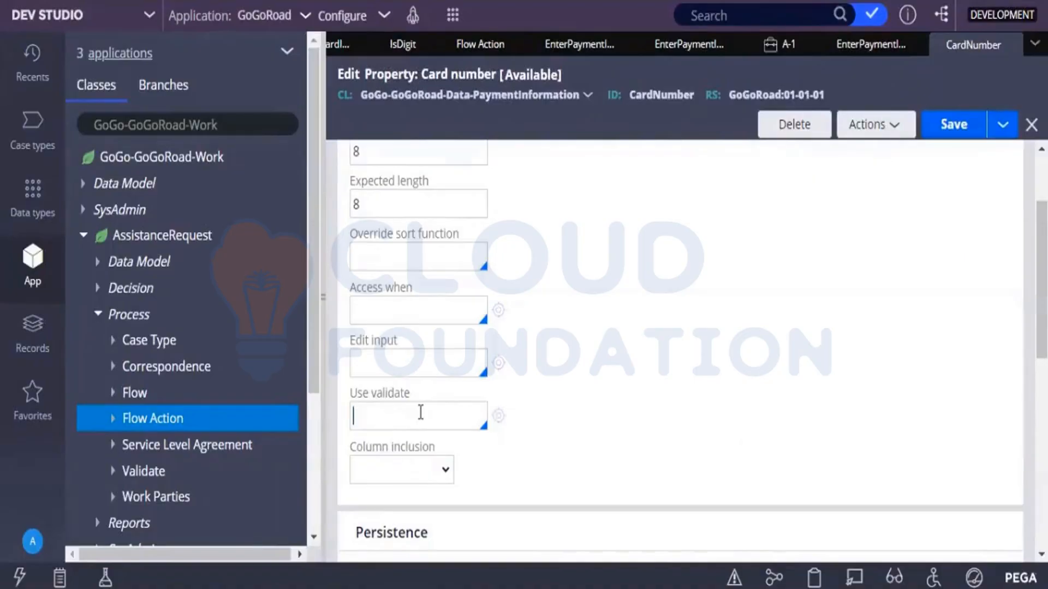
left_click(950, 127)
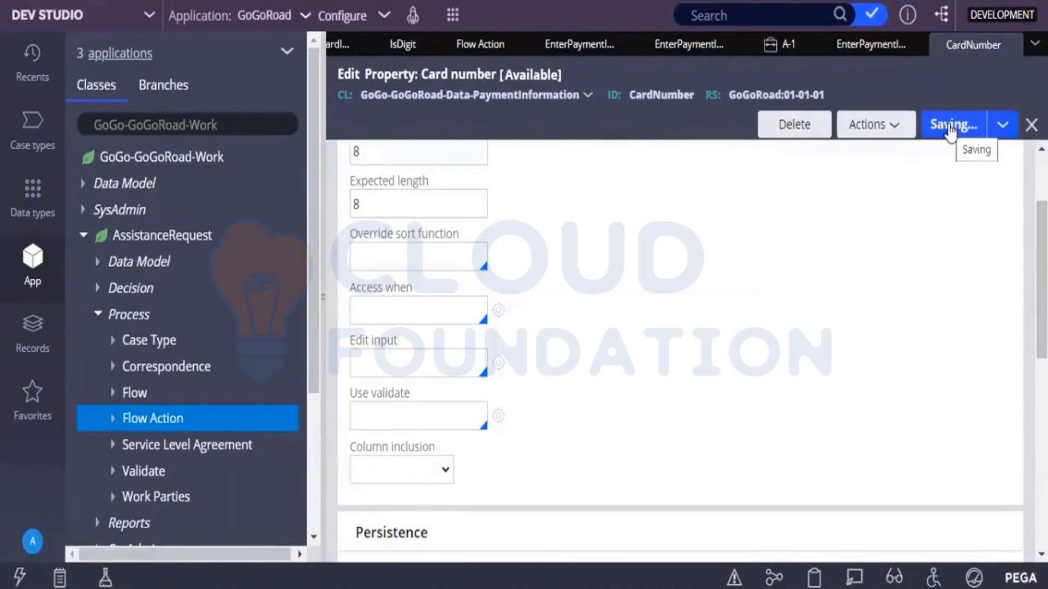
Step: Refresh the A-1 Assistance Request case, discarding its unsaved payment entries and agreeing to reopen it
left_click(792, 46)
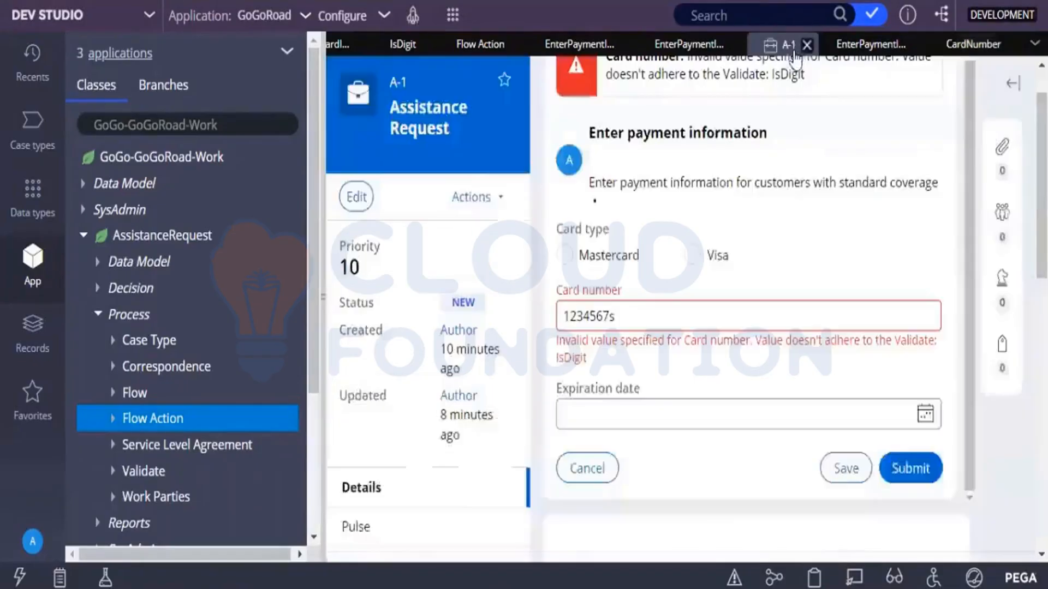
scroll(814, 109, "up", 1)
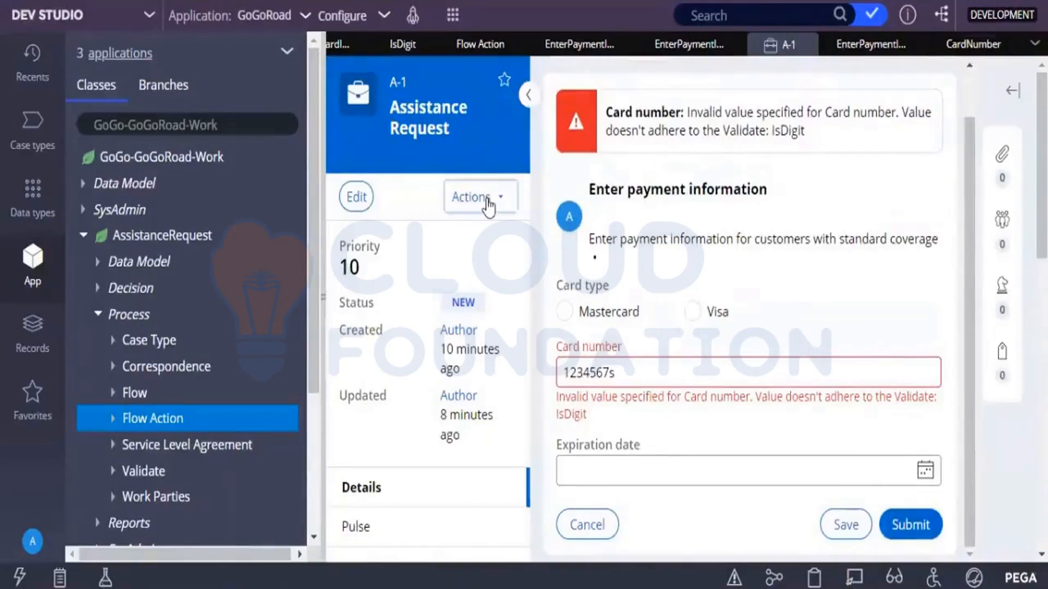
left_click(486, 199)
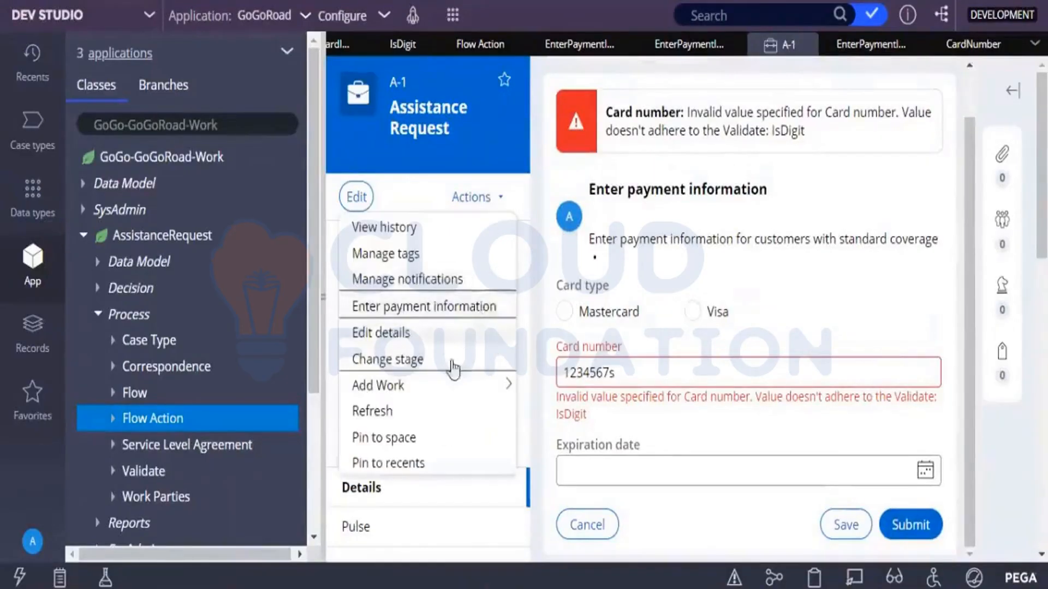
left_click(415, 418)
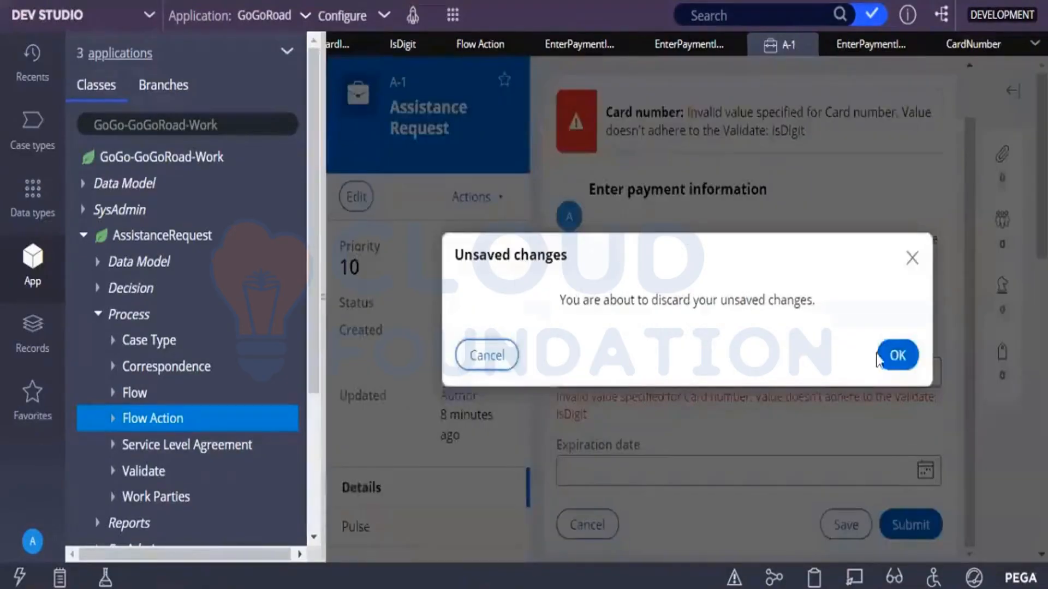
left_click(895, 356)
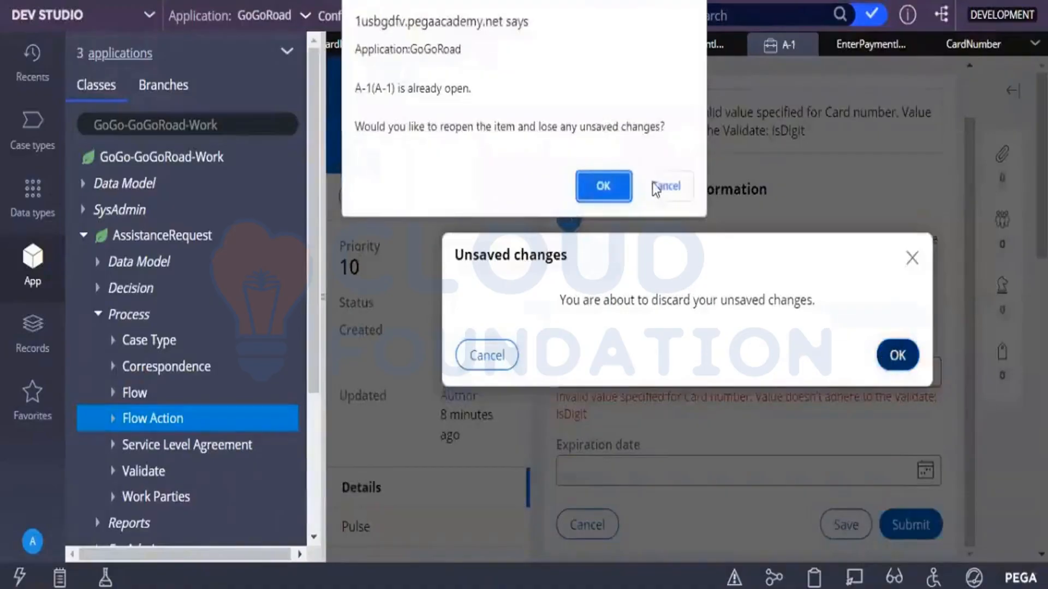
left_click(627, 189)
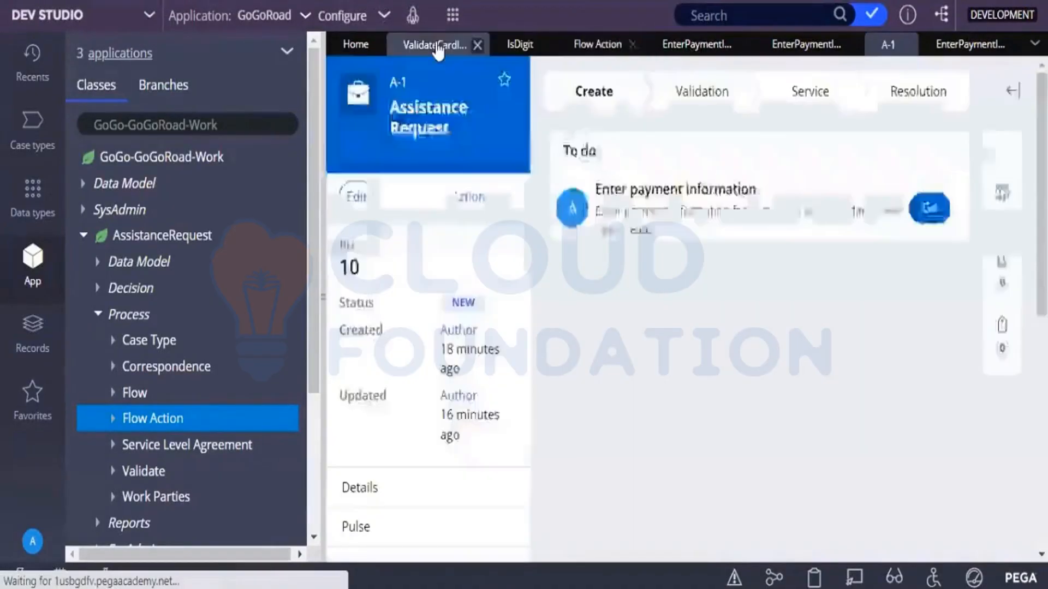
Step: Compare the Validate card information conditions with the flow action's validation criteria, and save the Enter payment information flow action
left_click(435, 47)
left_click(582, 446)
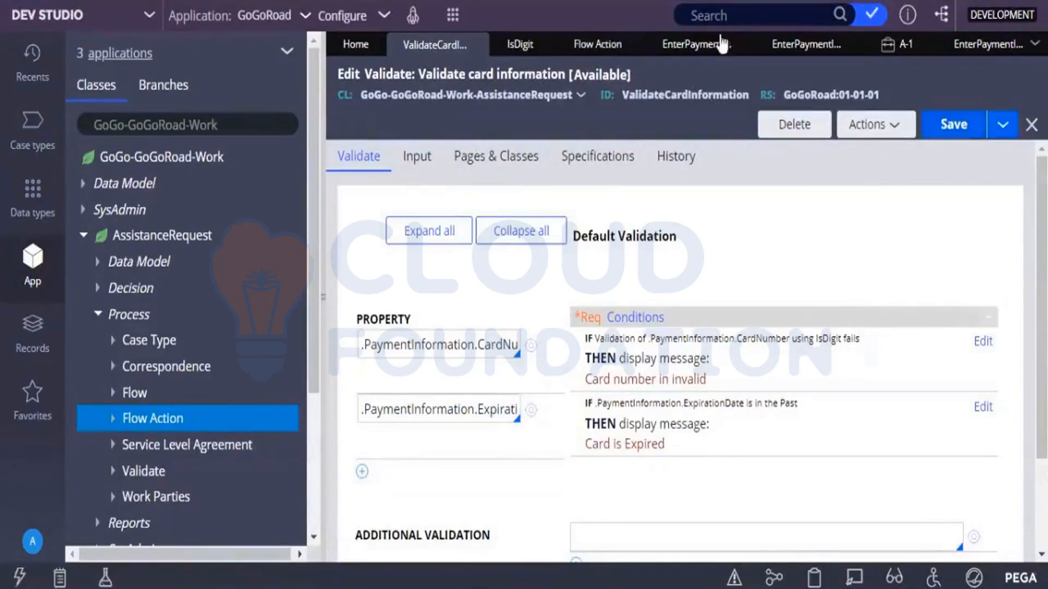
left_click(692, 45)
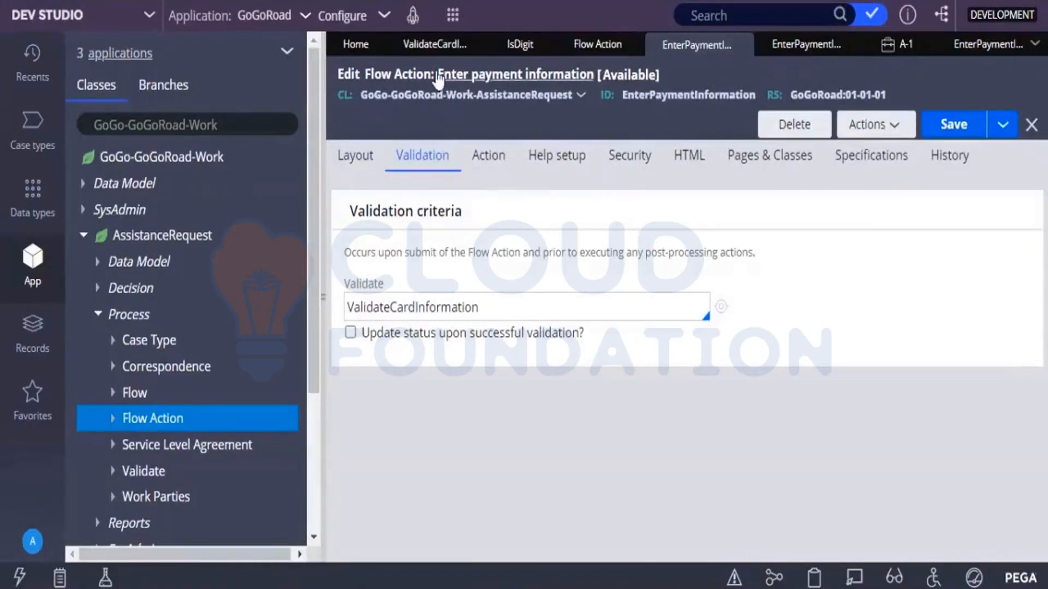
left_click(428, 50)
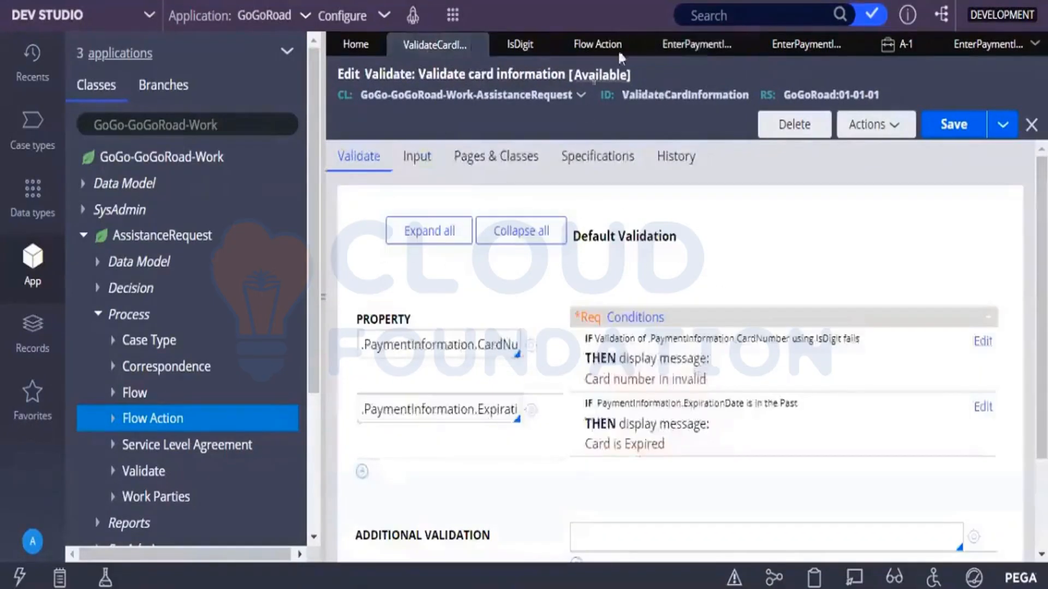
left_click(655, 43)
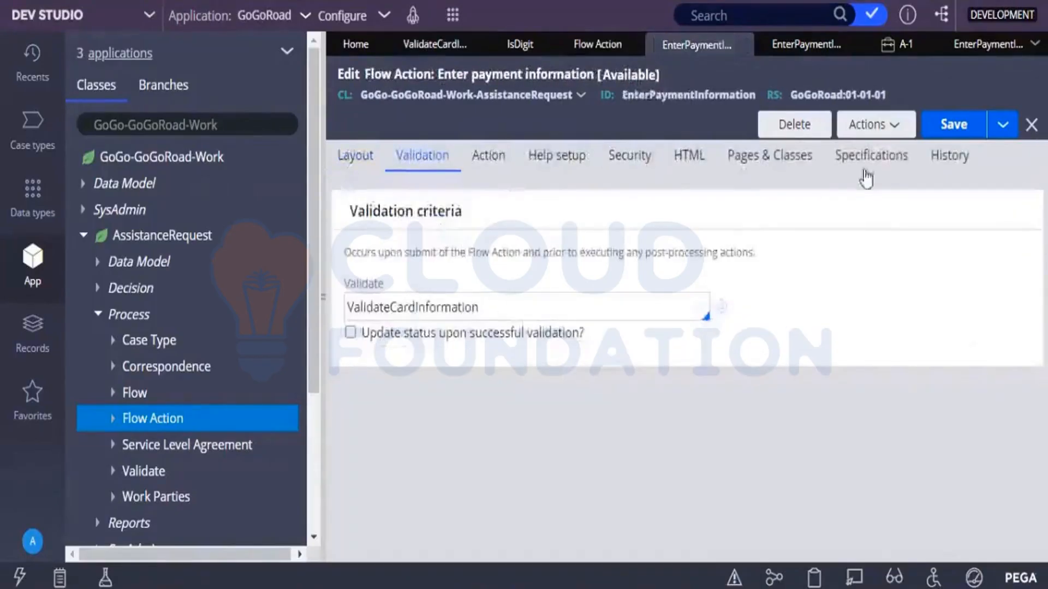
left_click(937, 130)
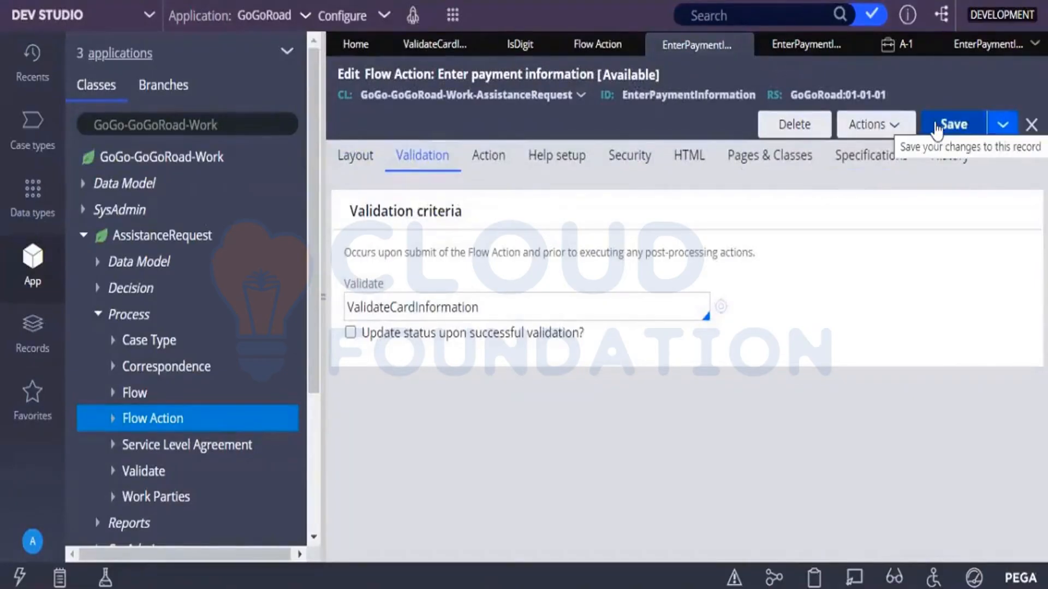
Step: Test the A-1 Enter payment information assignment by submitting "sdsd" as the card number and 01/04/2023 as the expiration date
left_click(898, 45)
left_click(914, 214)
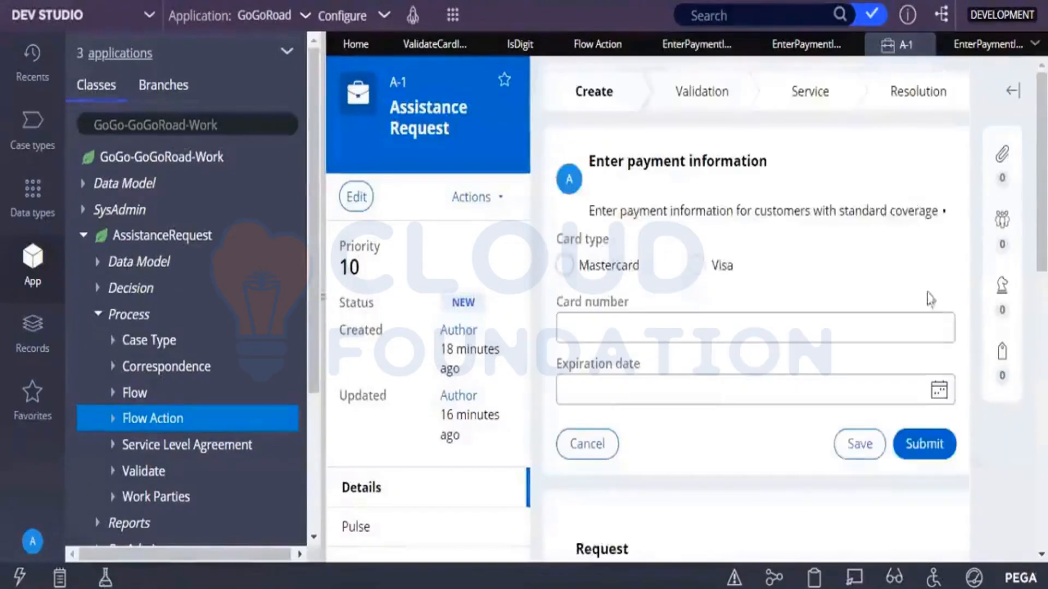
left_click(790, 317)
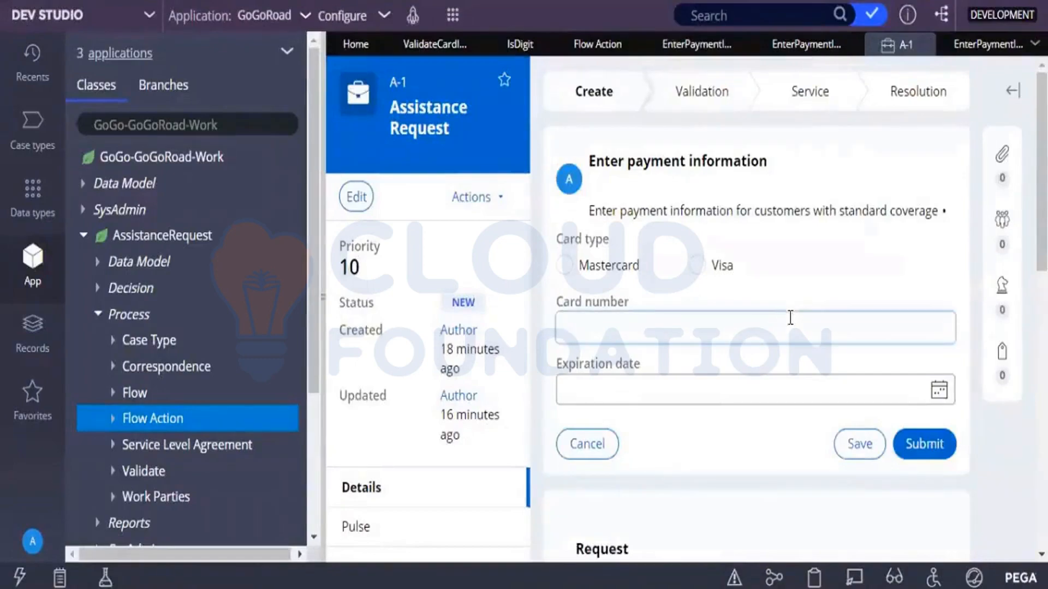
type("sdsd")
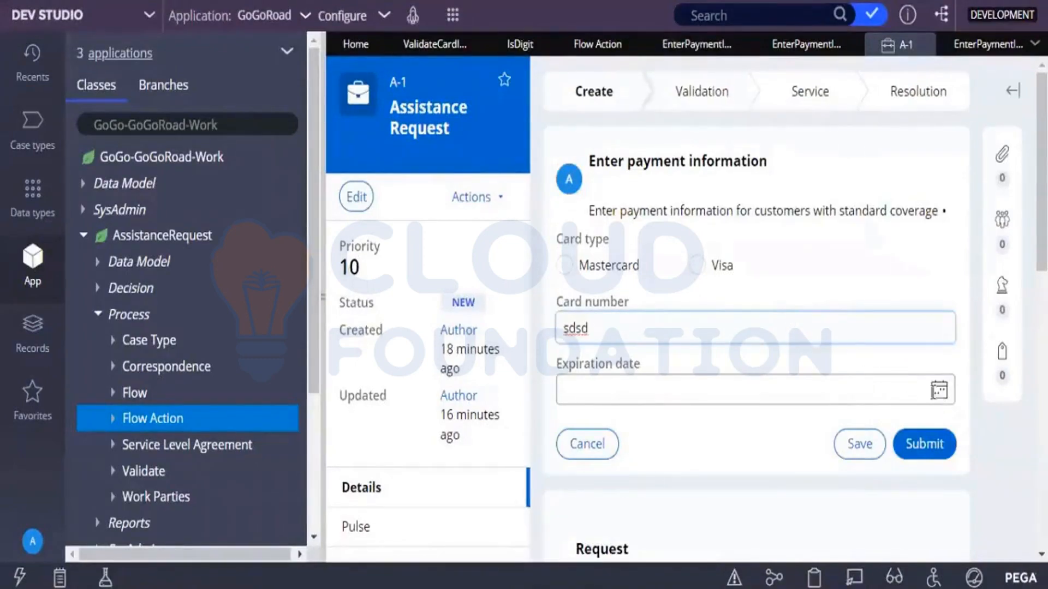
left_click(970, 375)
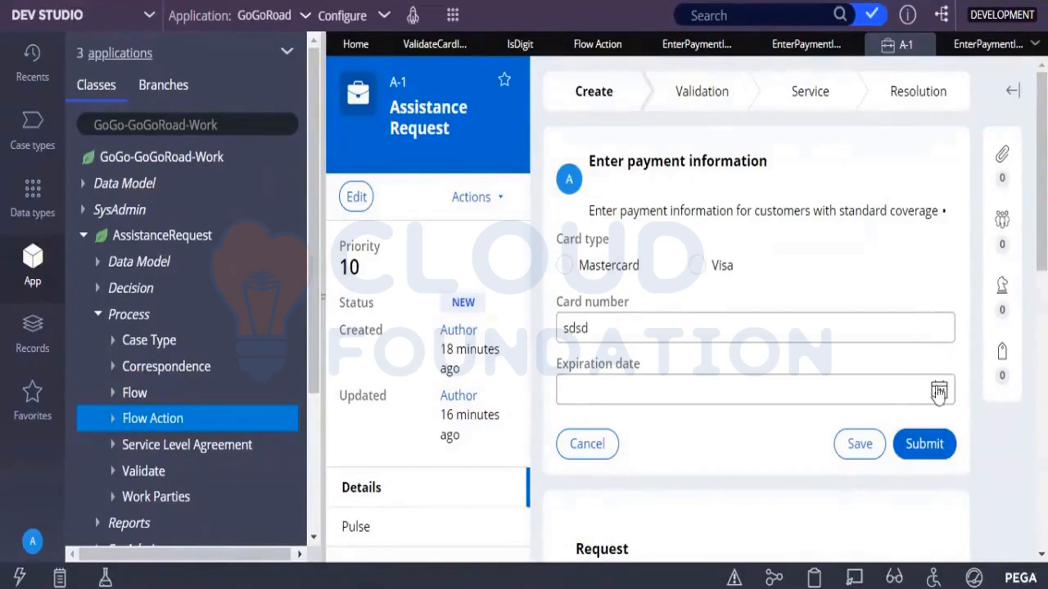
left_click(938, 391)
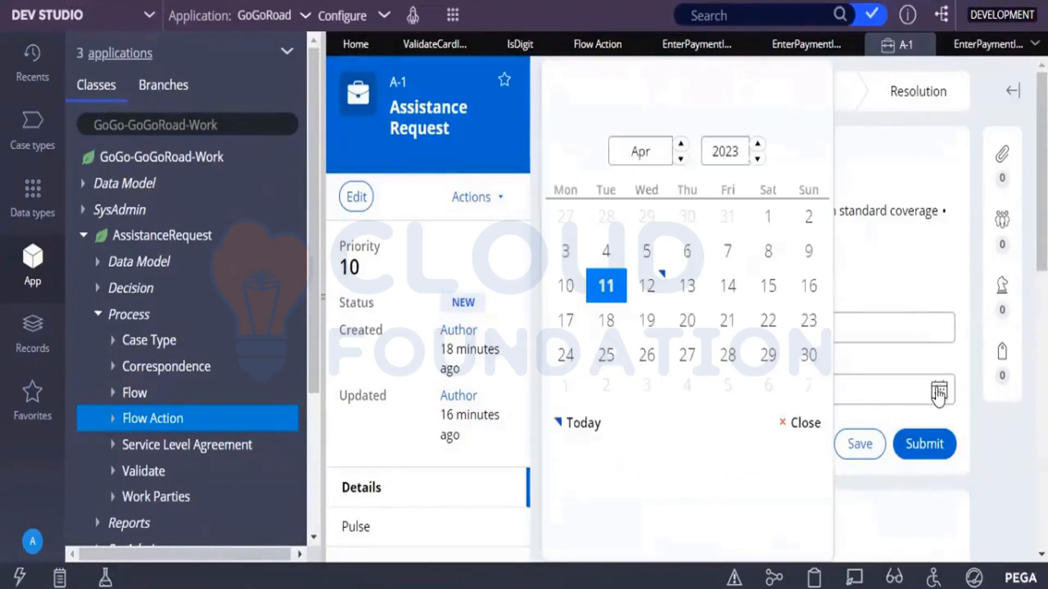
left_click(769, 218)
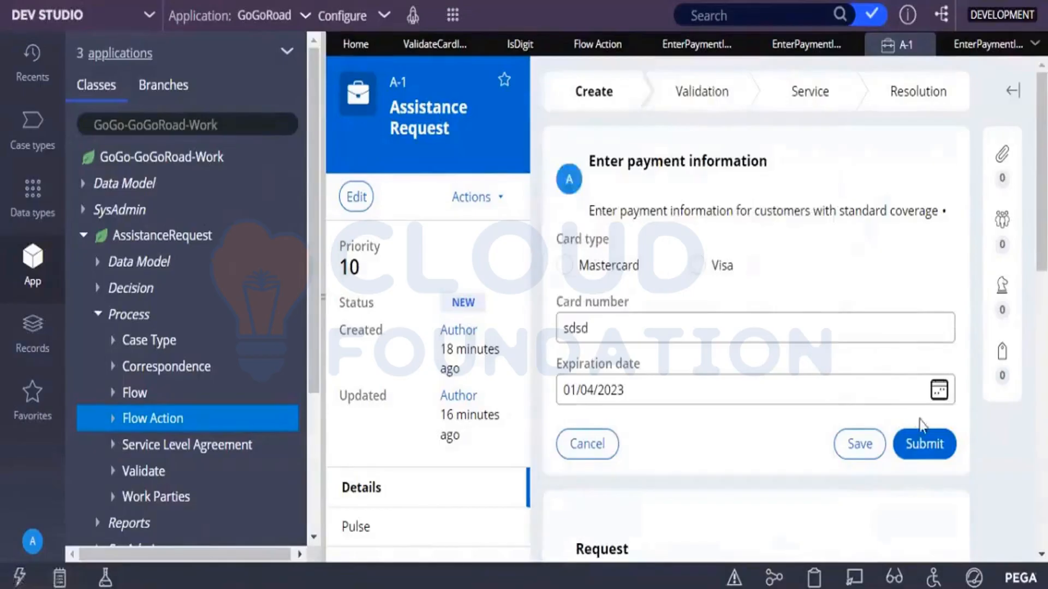
left_click(923, 443)
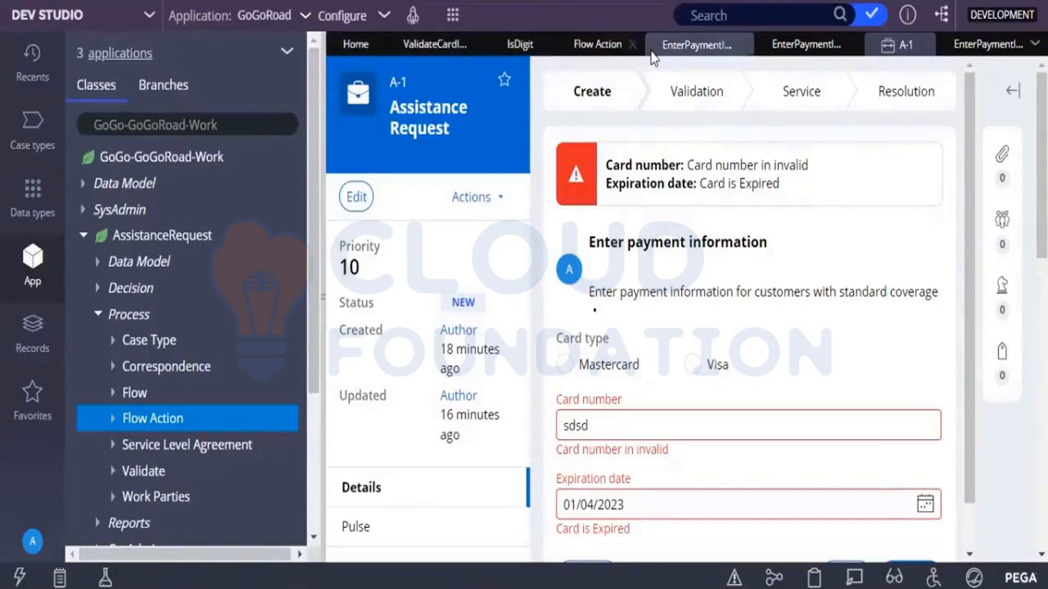
Step: Clear the Validate field in the validation criteria of the Enter payment information flow action and save the flow action
left_click(690, 44)
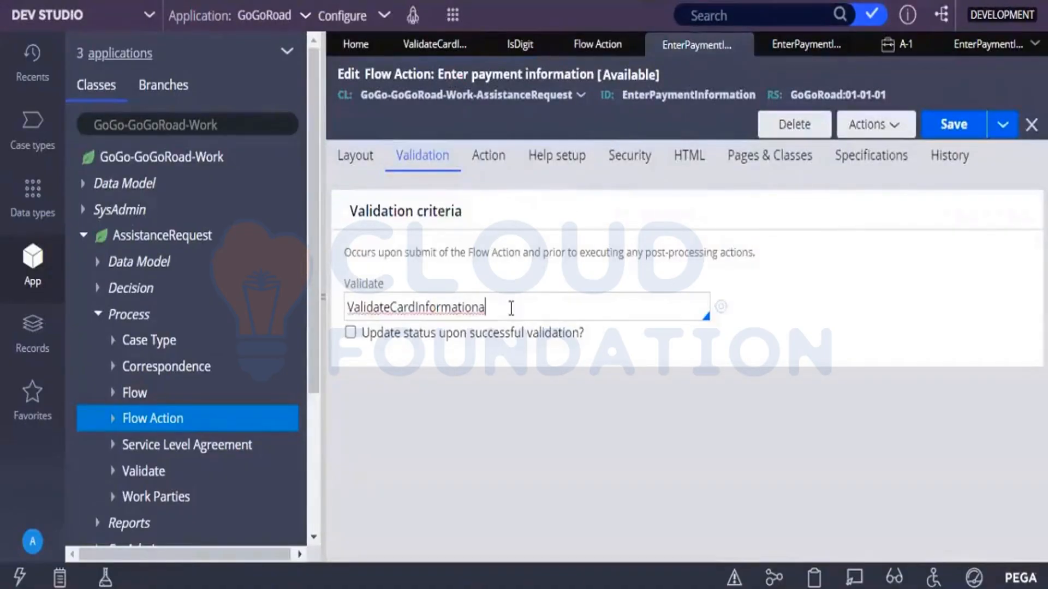
double_click(511, 309)
key("BackSpace")
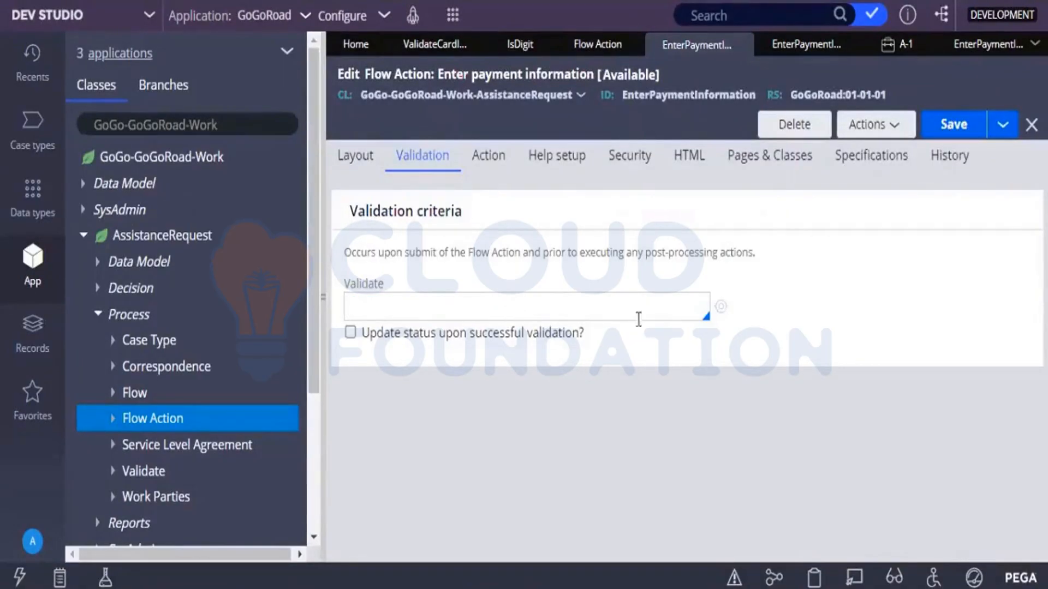
left_click(956, 126)
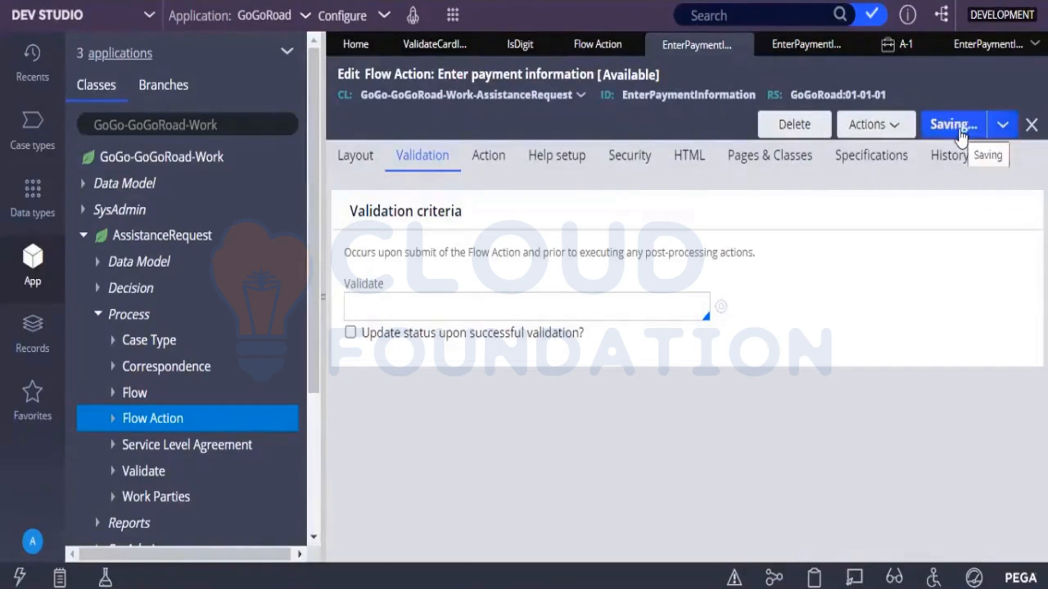
Step: Compare the Validate card information conditions with the flow action's validation criteria, and save the Validate card information rule
left_click(429, 47)
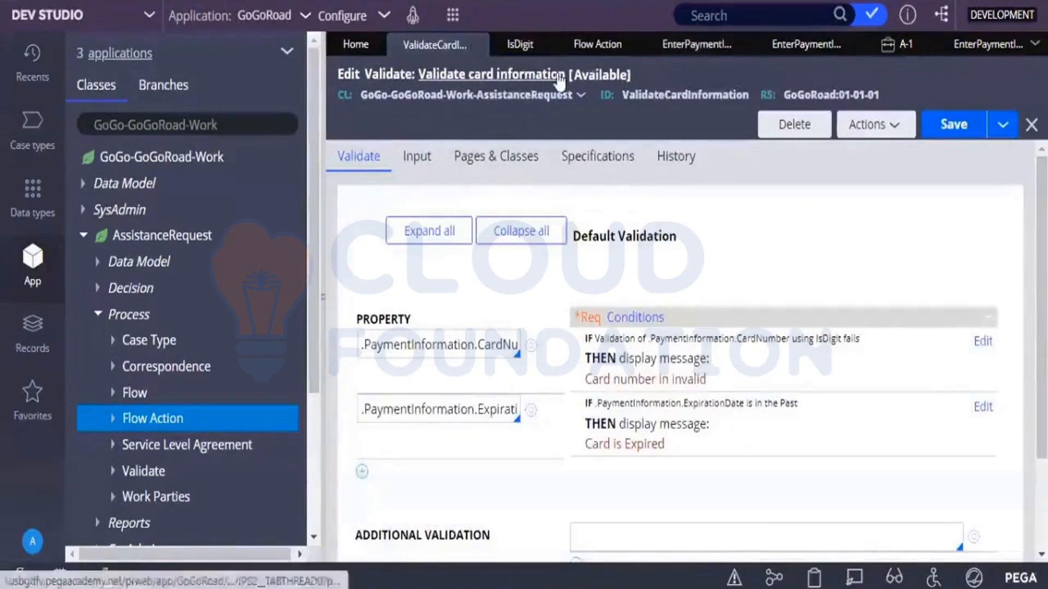
left_click(666, 49)
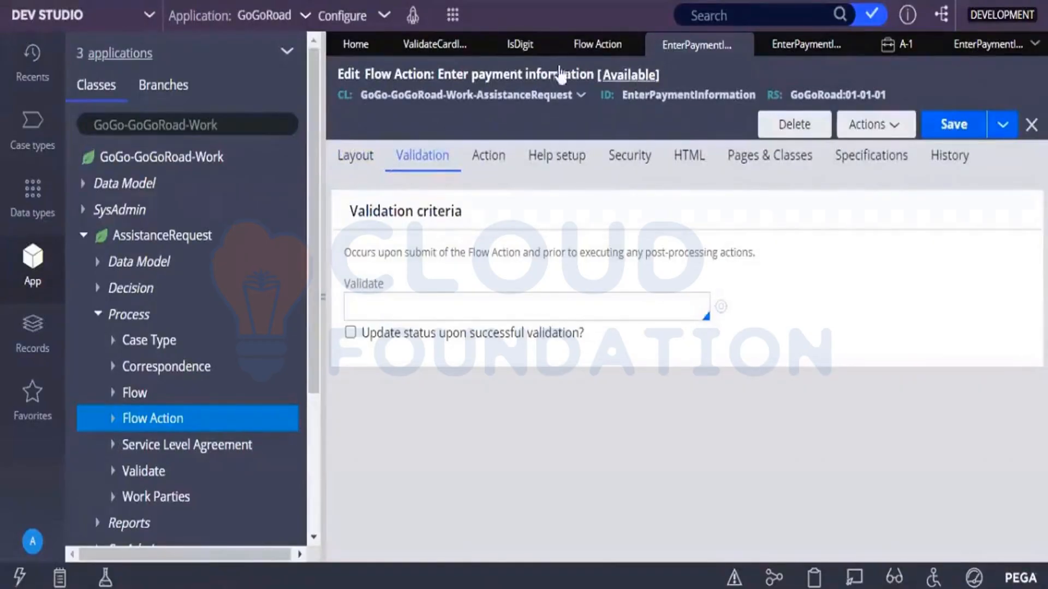
left_click(447, 47)
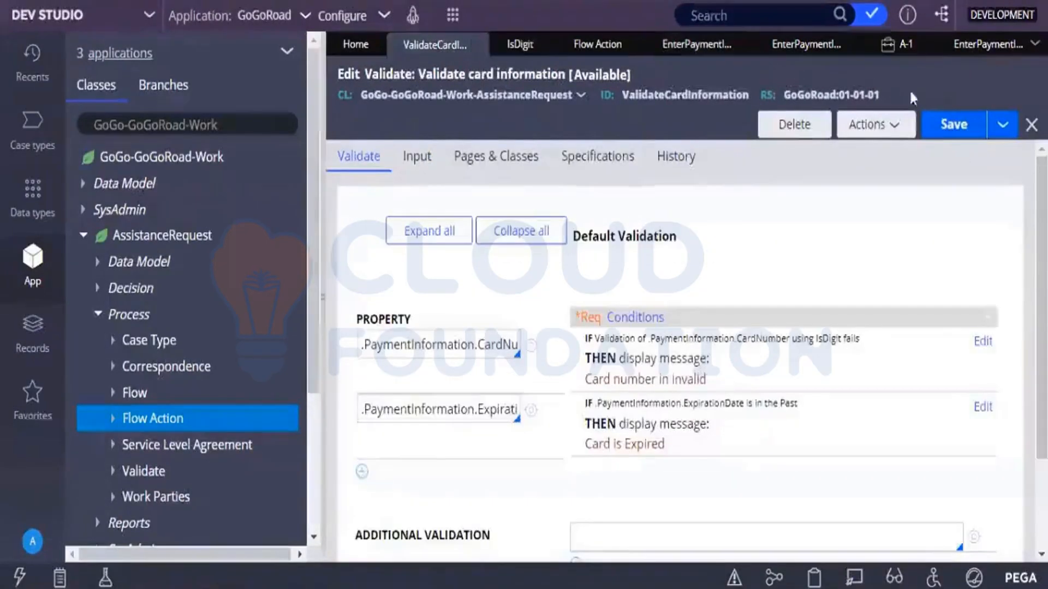
left_click(935, 124)
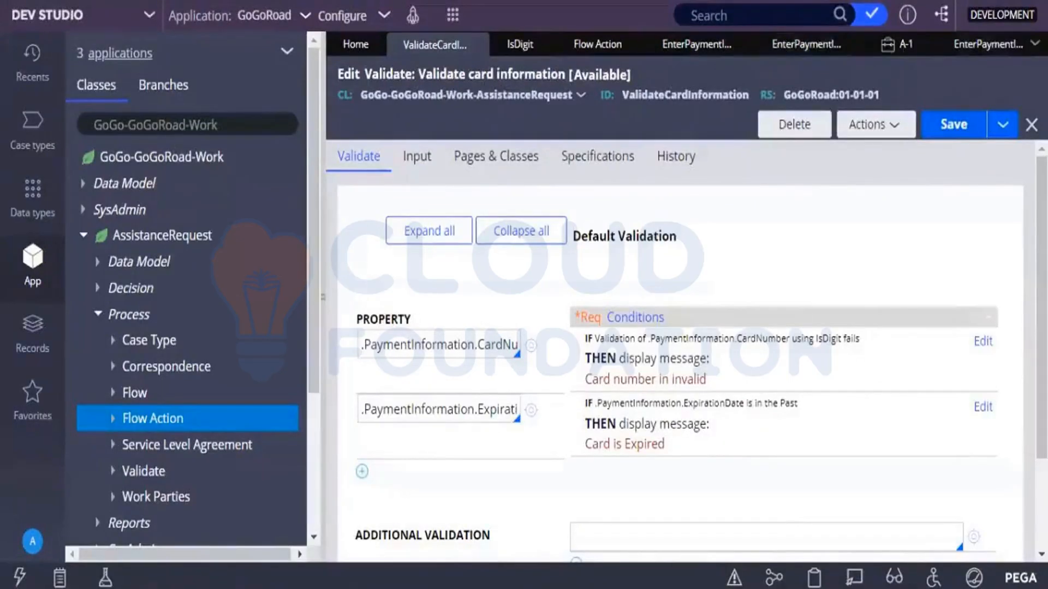
Step: Set Use validate to IsDigit in the CardNumber property's advanced settings and save the property
left_click(1035, 44)
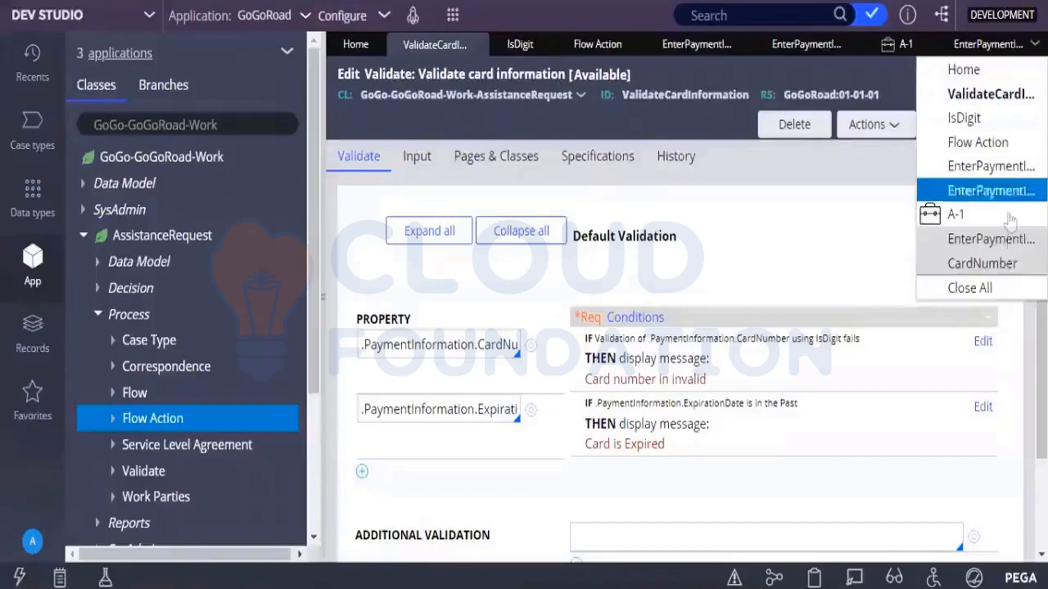
left_click(1010, 263)
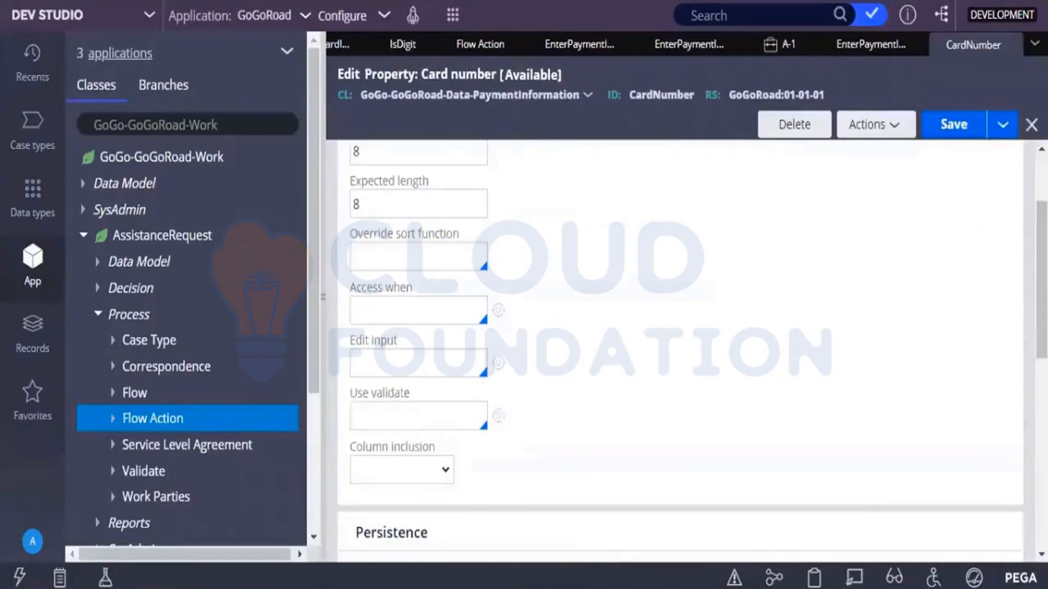
scroll(680, 350, "up", 2)
scroll(884, 318, "down", 2)
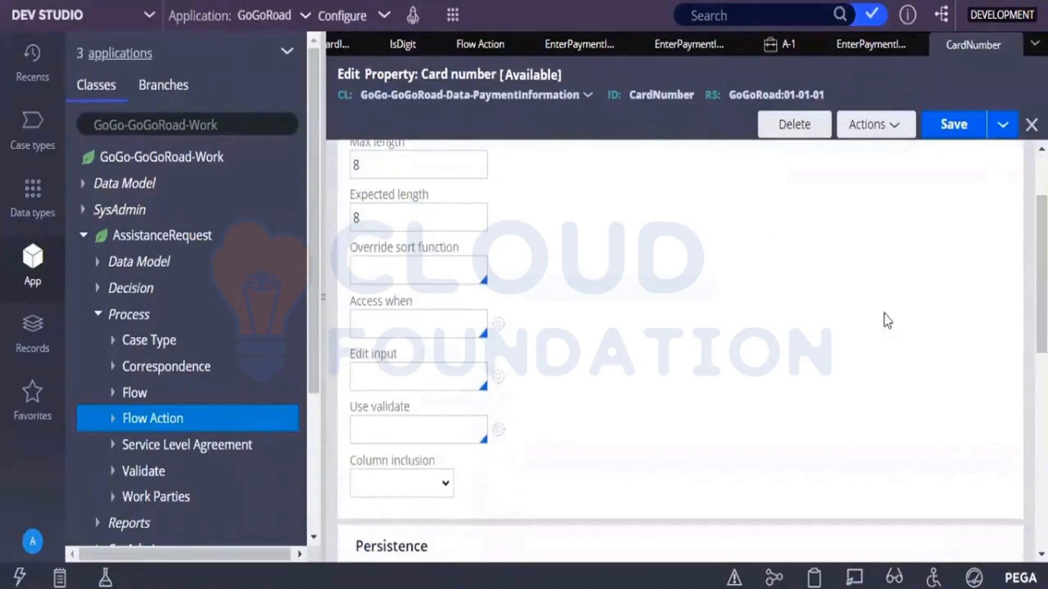
left_click(359, 432)
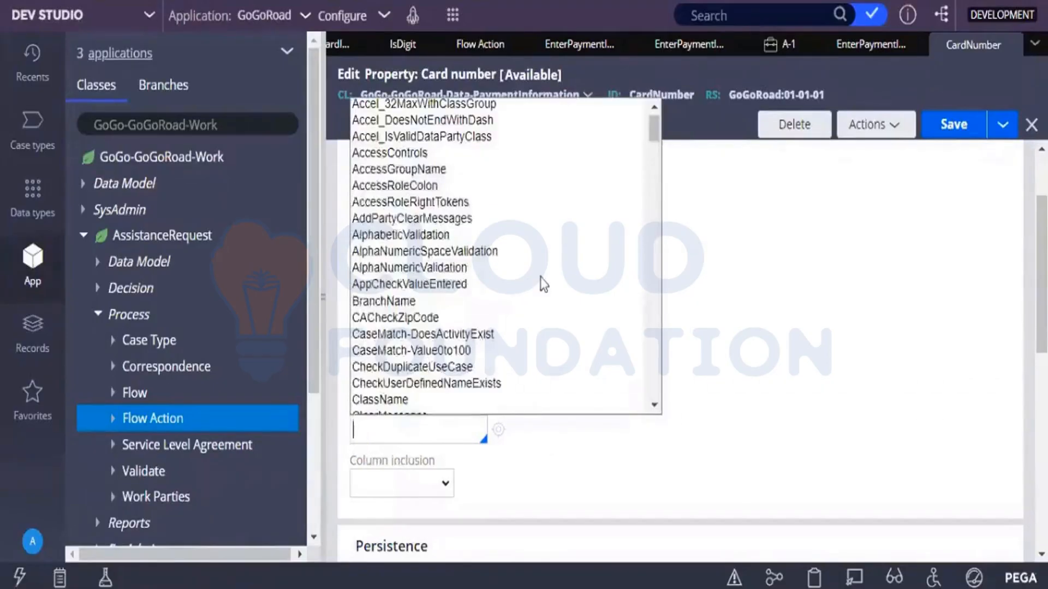
type("Is")
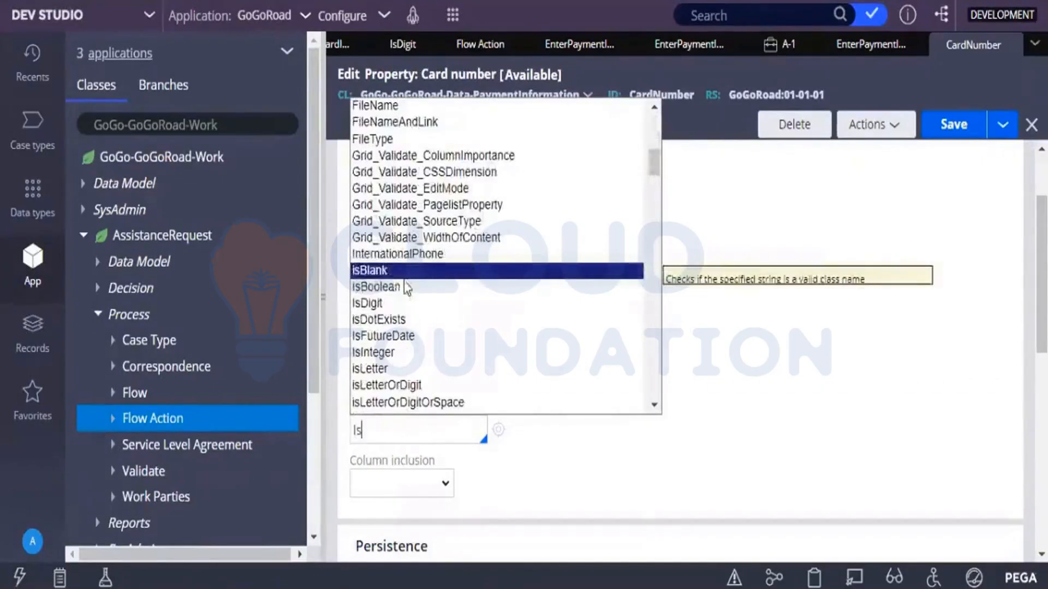
left_click(380, 304)
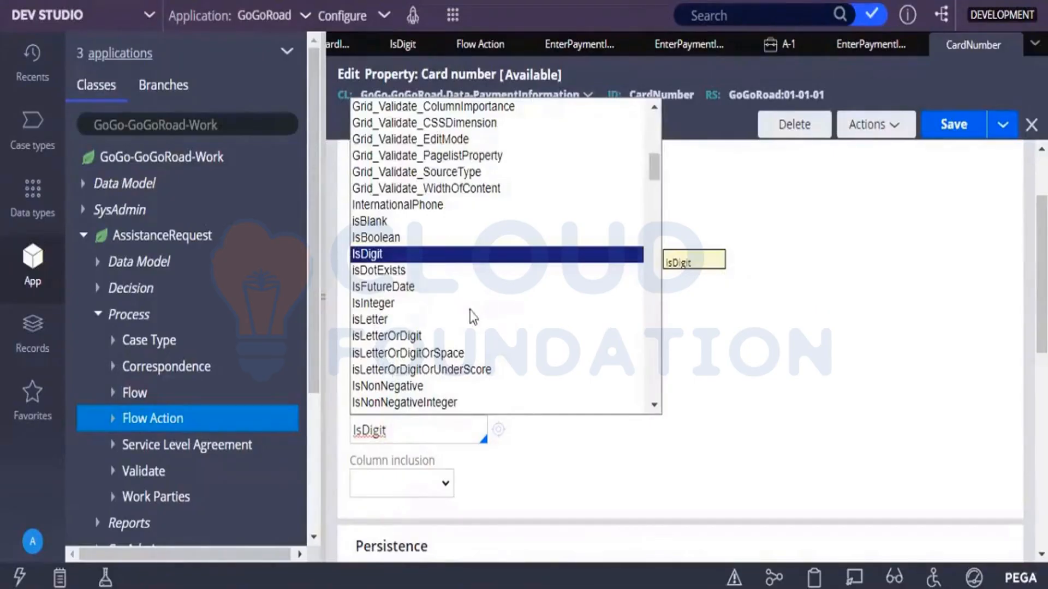
left_click(396, 255)
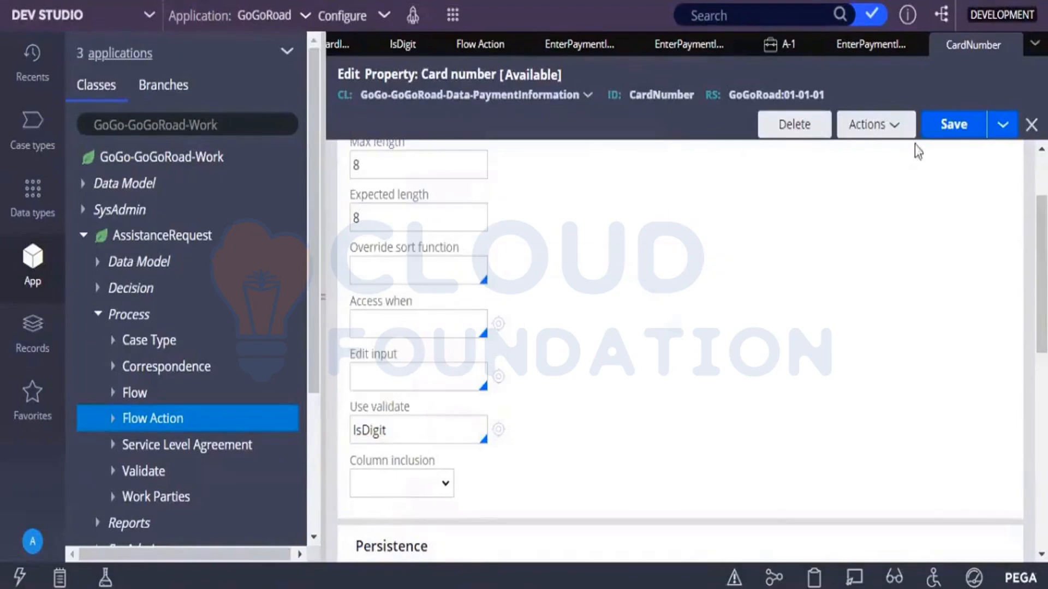
left_click(952, 124)
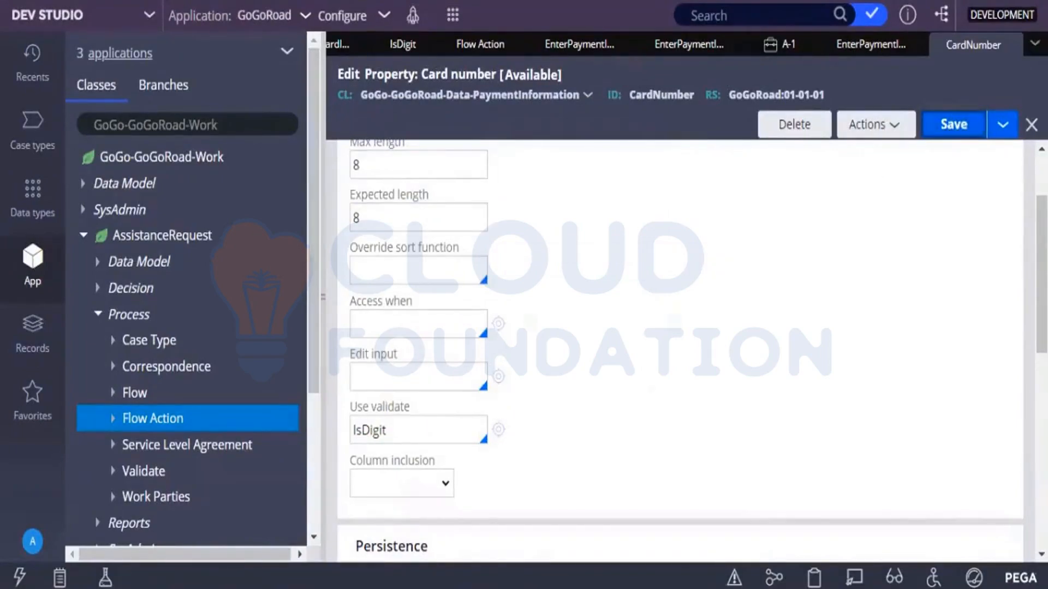
left_click(962, 134)
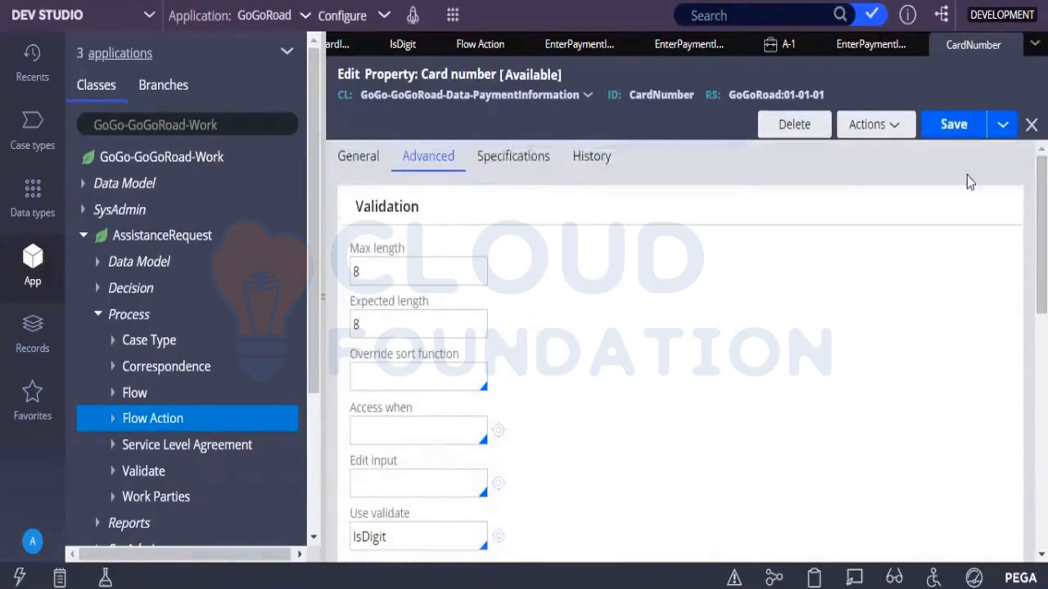
Step: Review the CardNumber property's type and its advanced validation settings
left_click(375, 163)
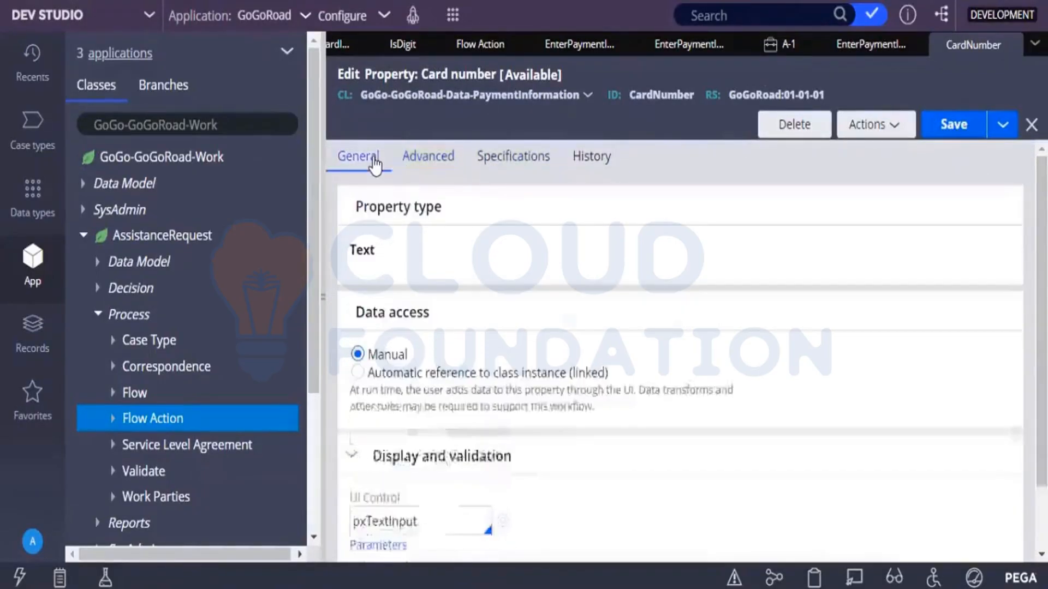
left_click(420, 167)
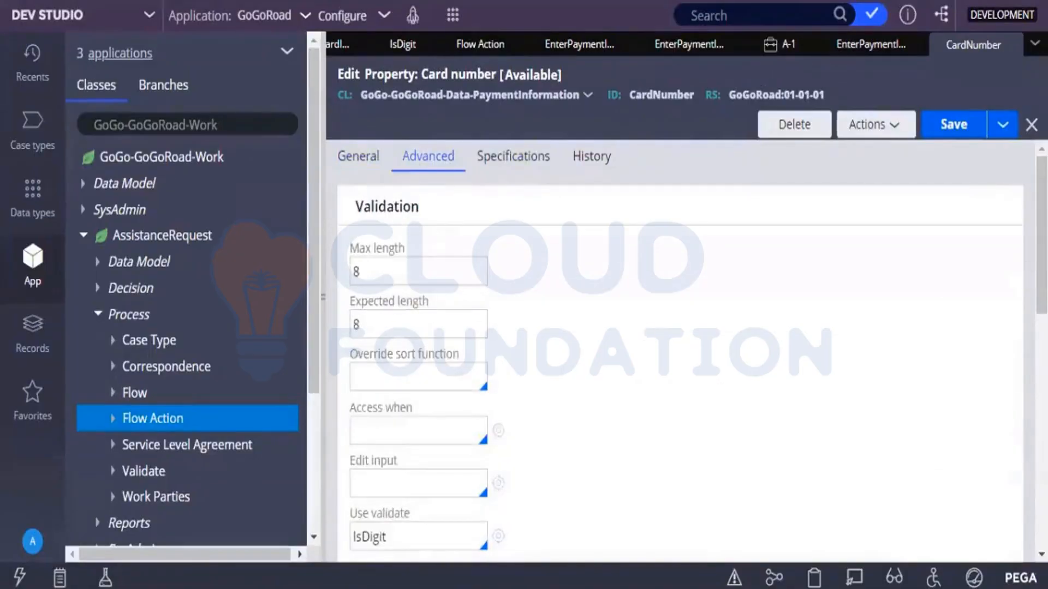
scroll(679, 349, "down", 1)
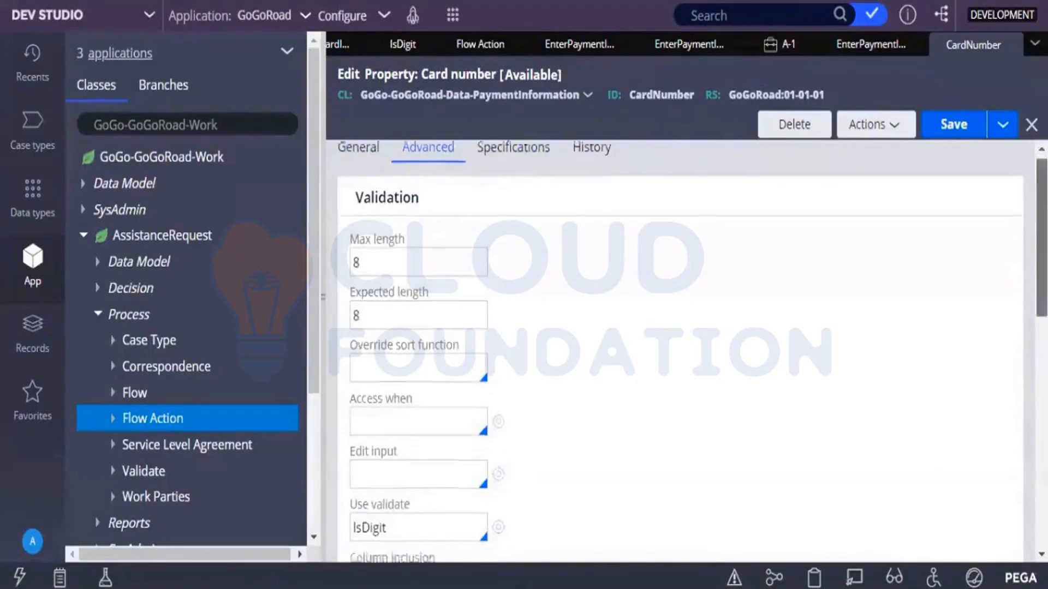
scroll(679, 350, "down", 2)
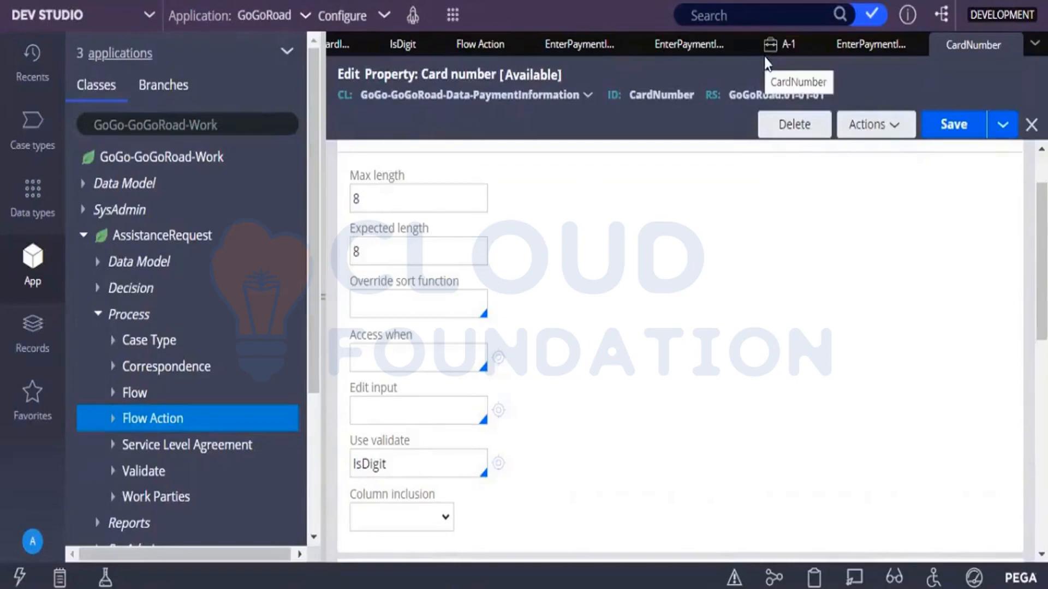
Step: Check the action set of the Card number field in the Enter payment information section and submit its cell properties
left_click(772, 44)
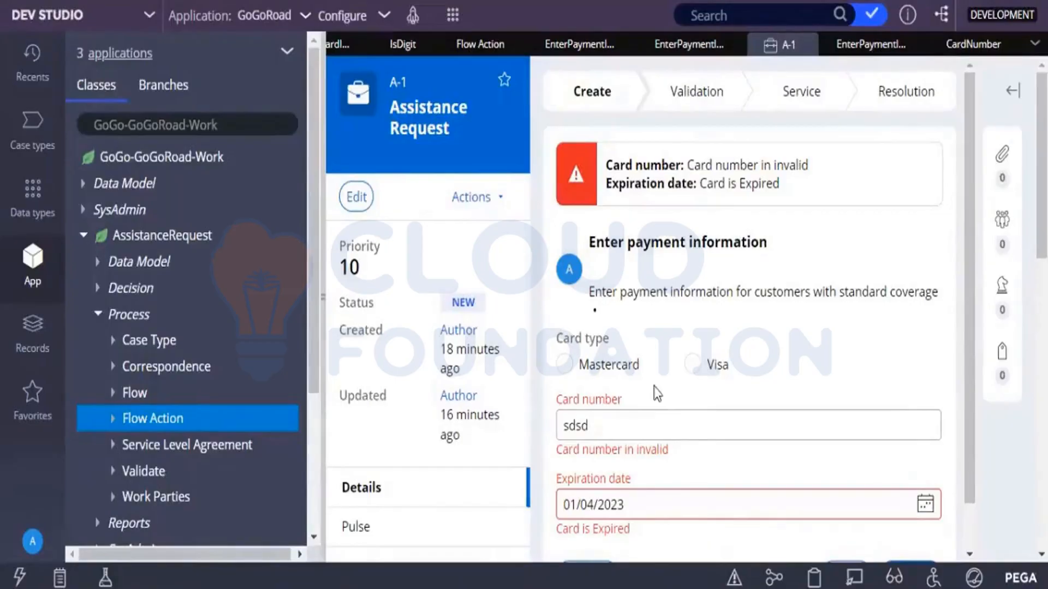
left_click(871, 44)
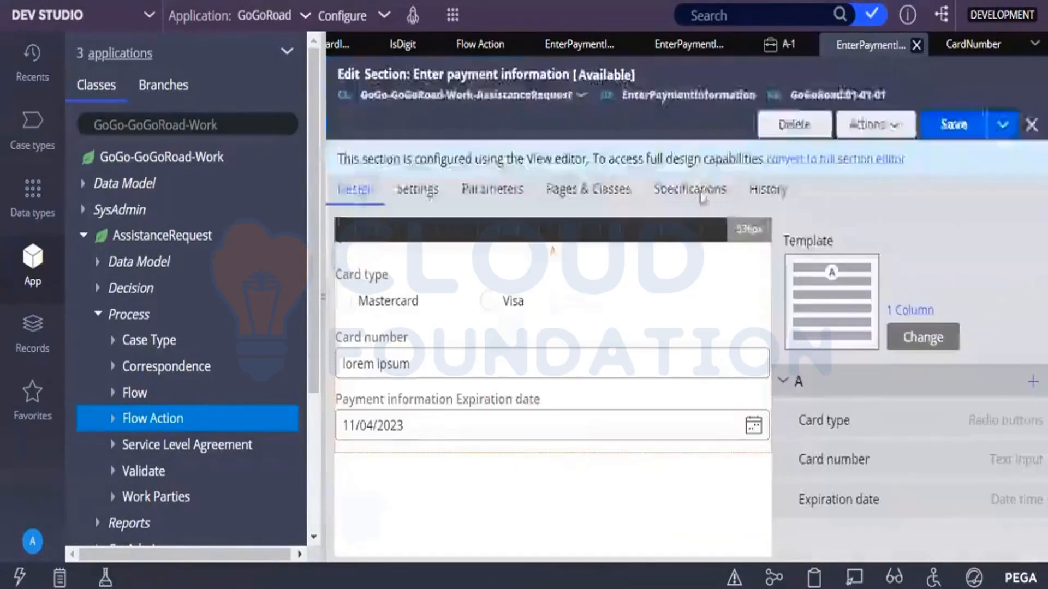
double_click(654, 345)
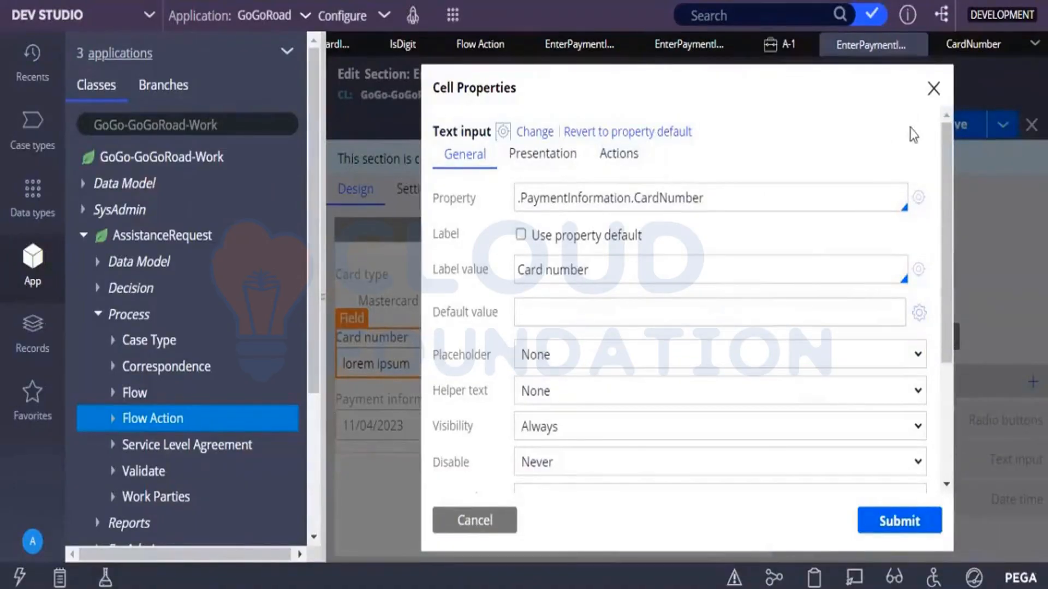
left_click(617, 158)
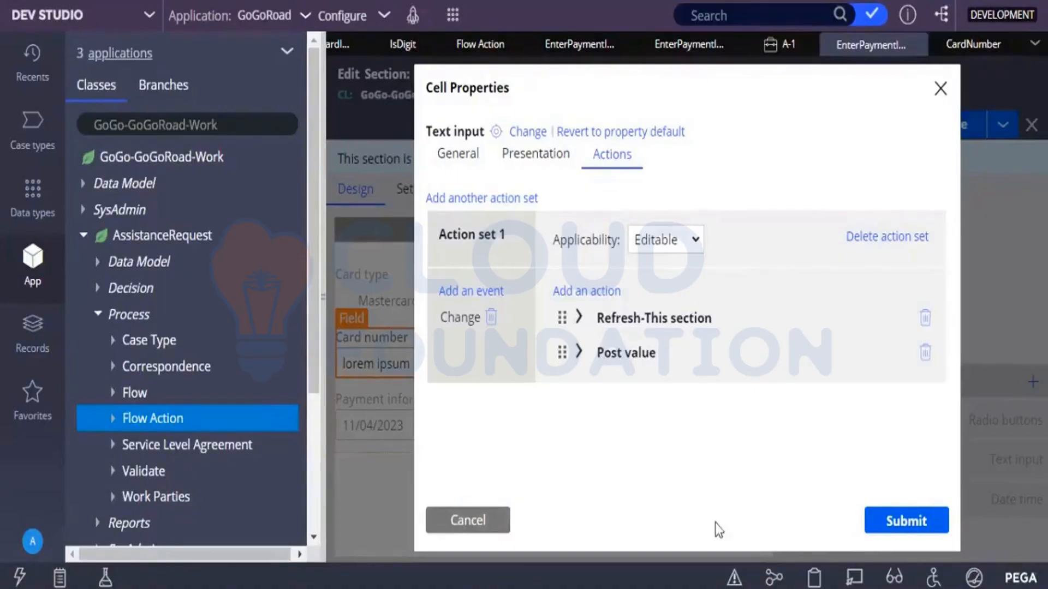
left_click(919, 522)
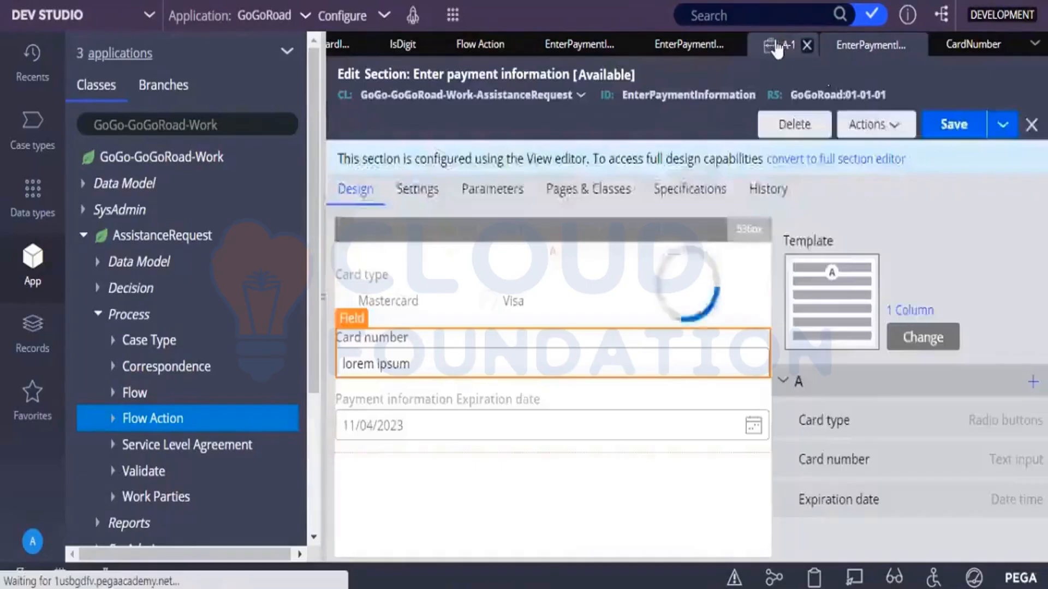
left_click(777, 46)
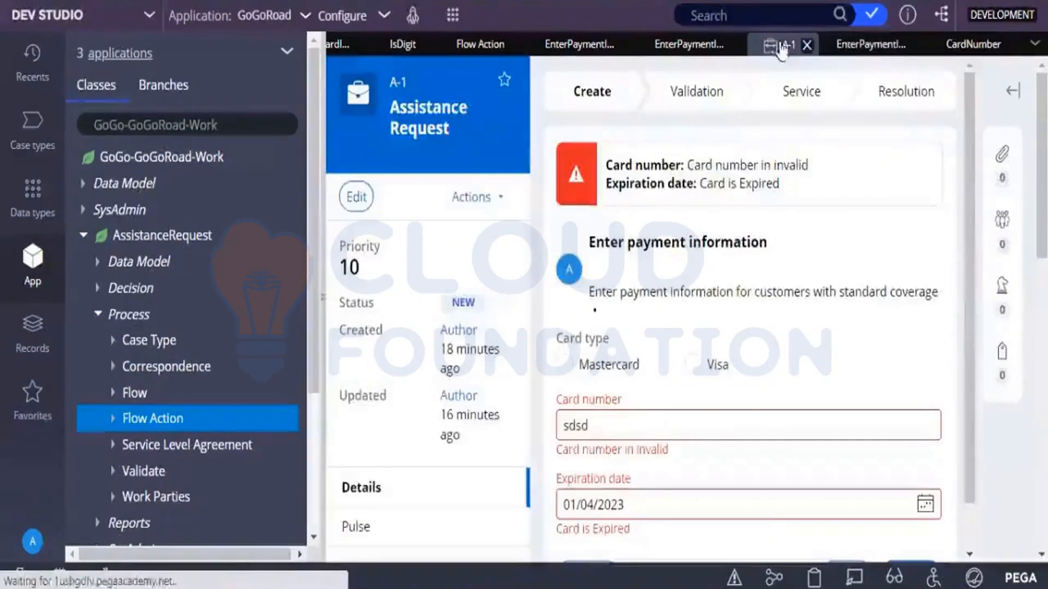
left_click(506, 196)
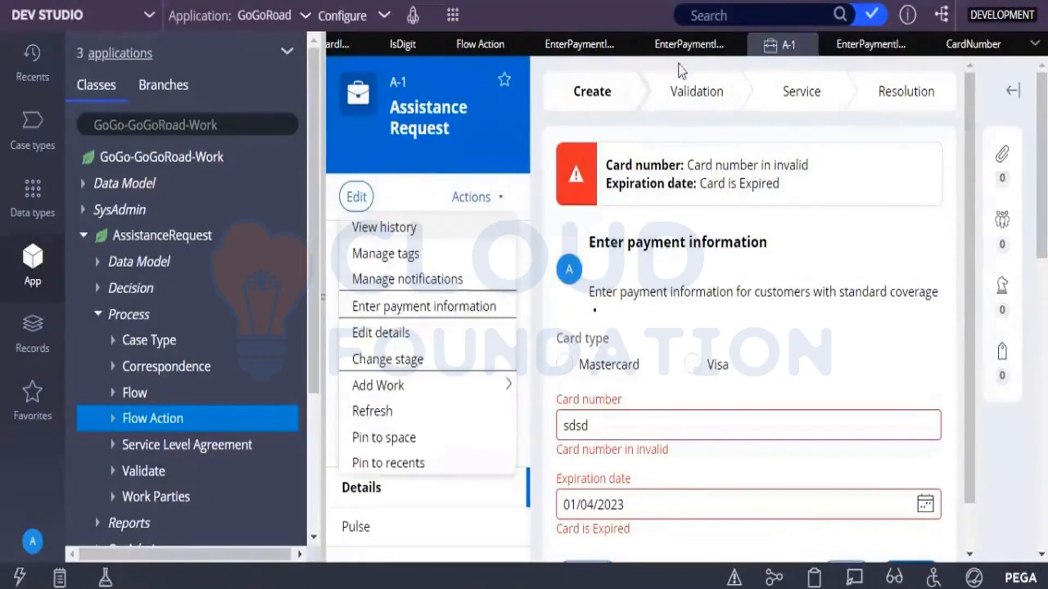
Step: Create an action set with a Change event for the Expiration date field in the Enter payment information section
left_click(885, 47)
left_click(755, 427)
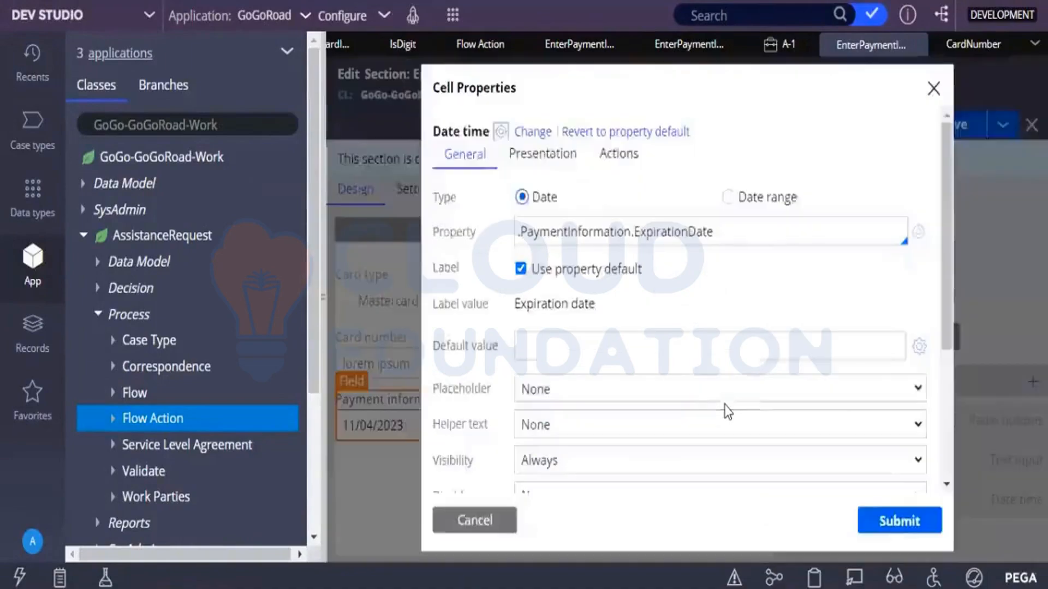
left_click(619, 154)
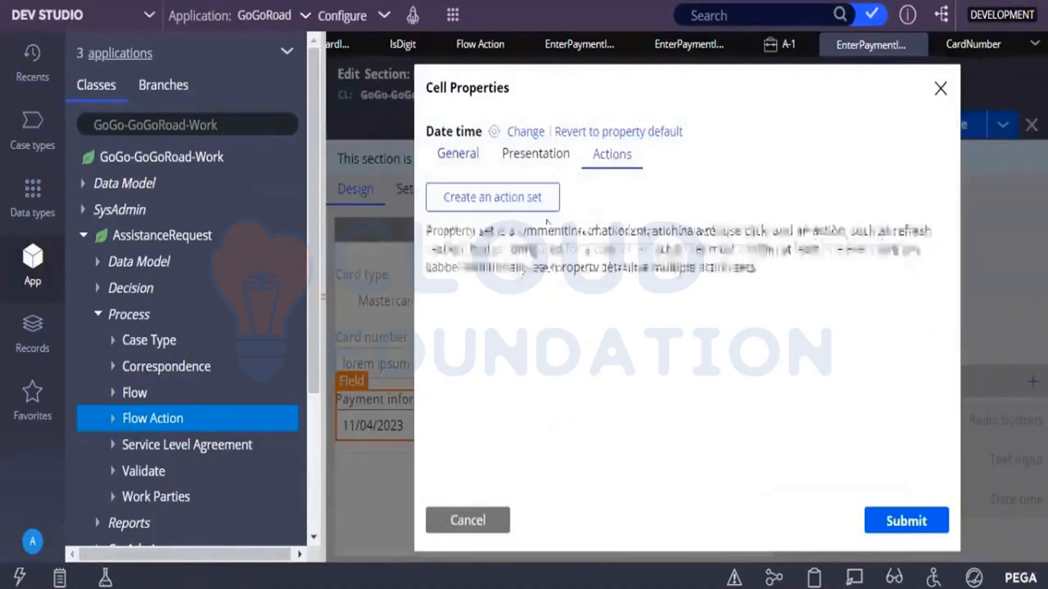
left_click(537, 217)
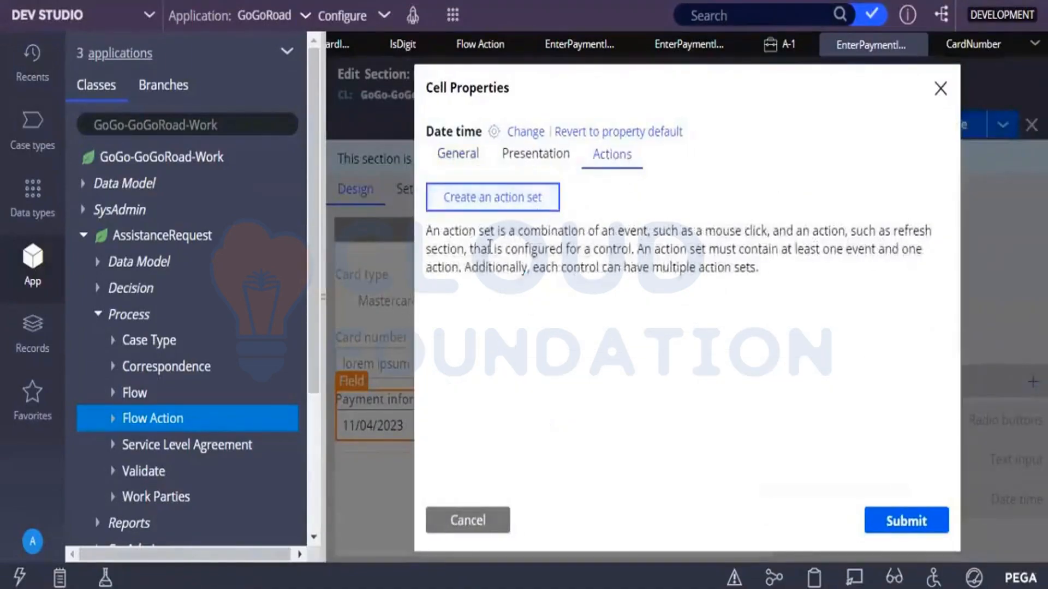
left_click(466, 293)
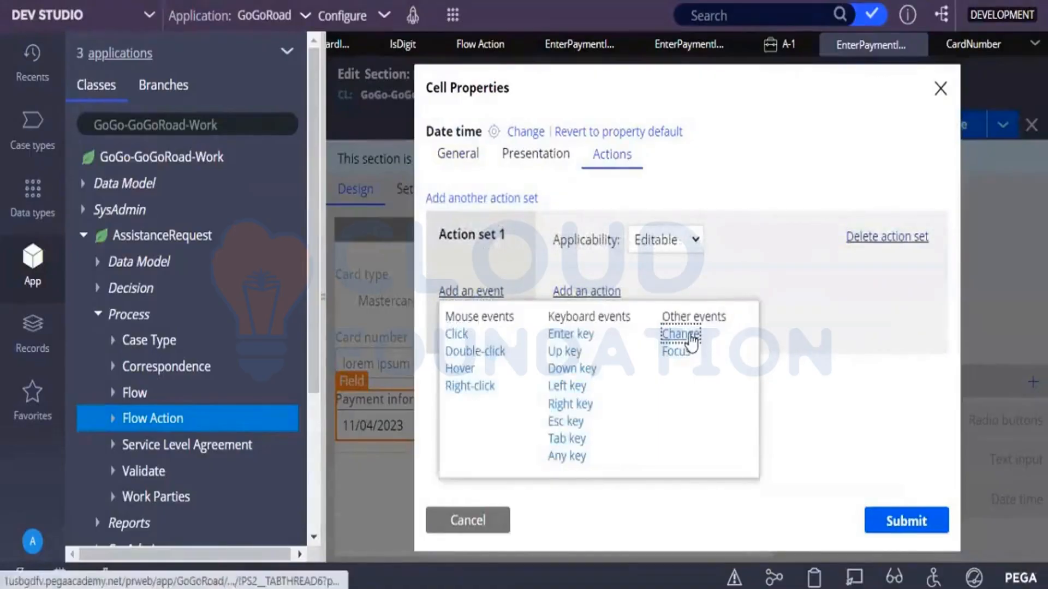
left_click(680, 334)
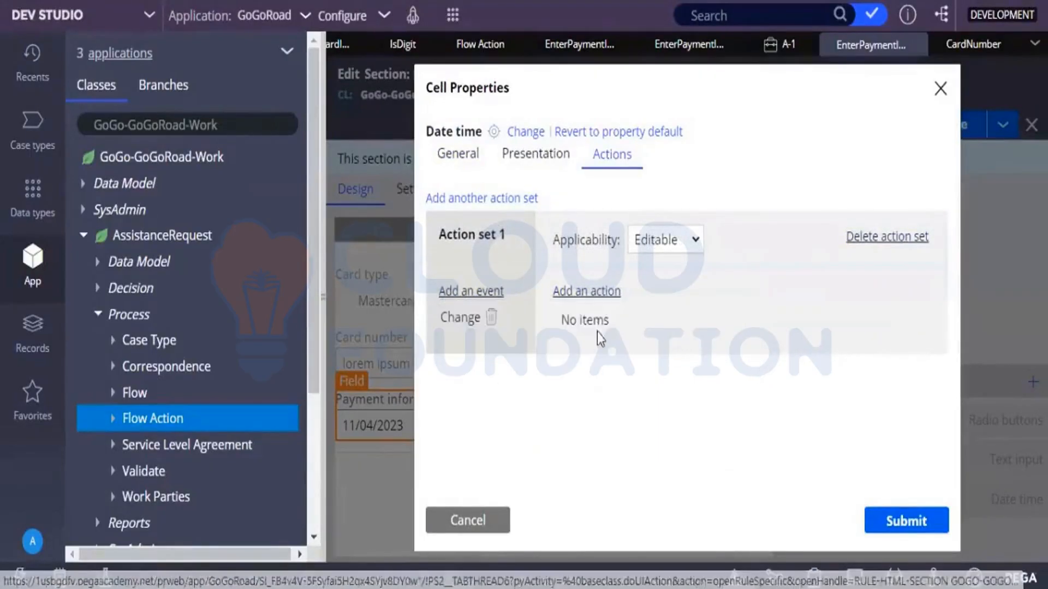
Step: Add Refresh and Post value actions to the Expiration date field's Change event, submit the cell properties and save the section
left_click(589, 297)
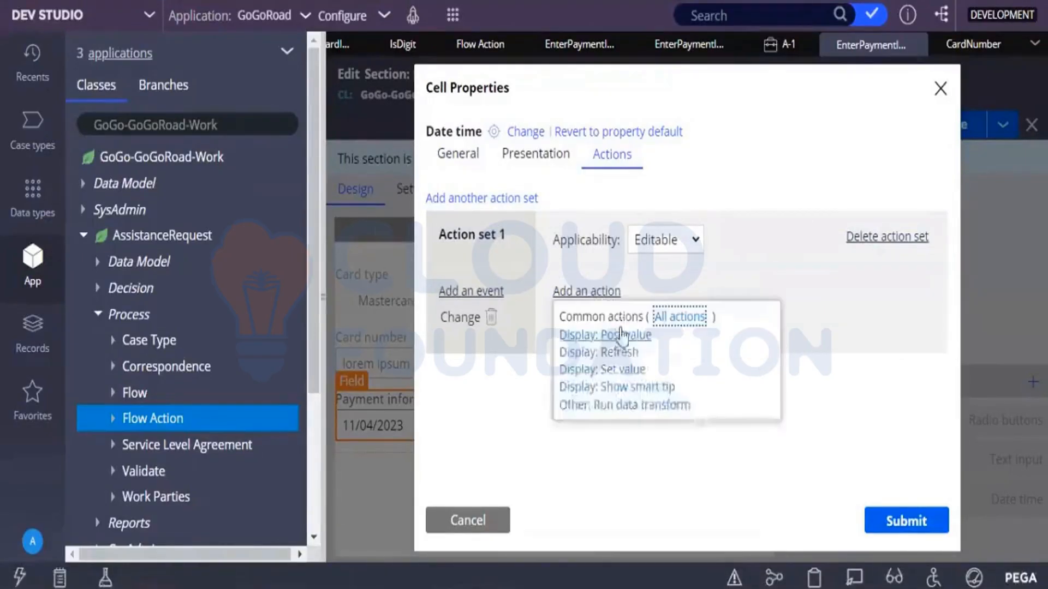
left_click(624, 354)
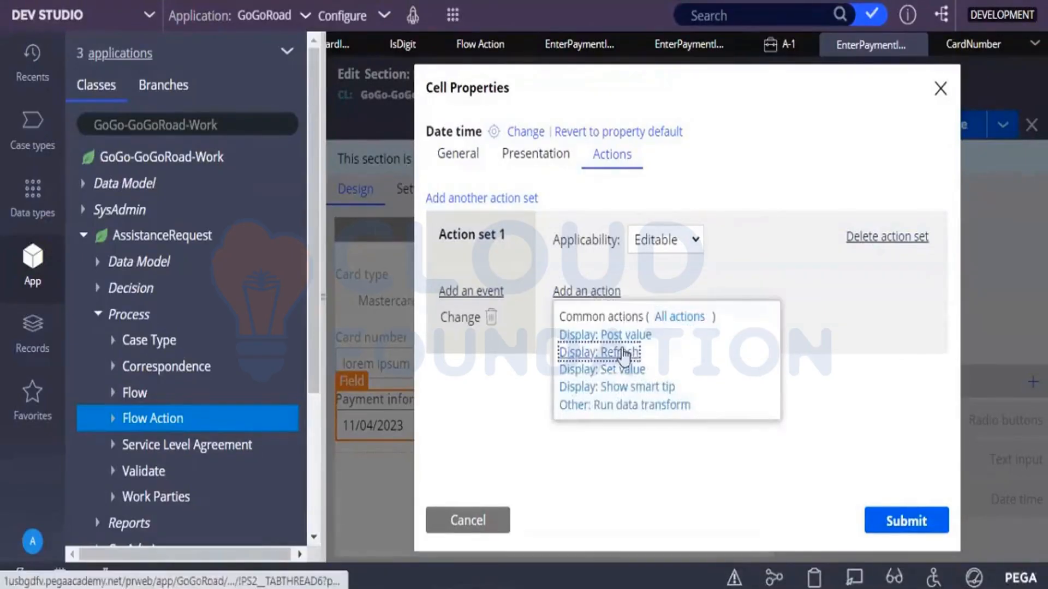
left_click(594, 293)
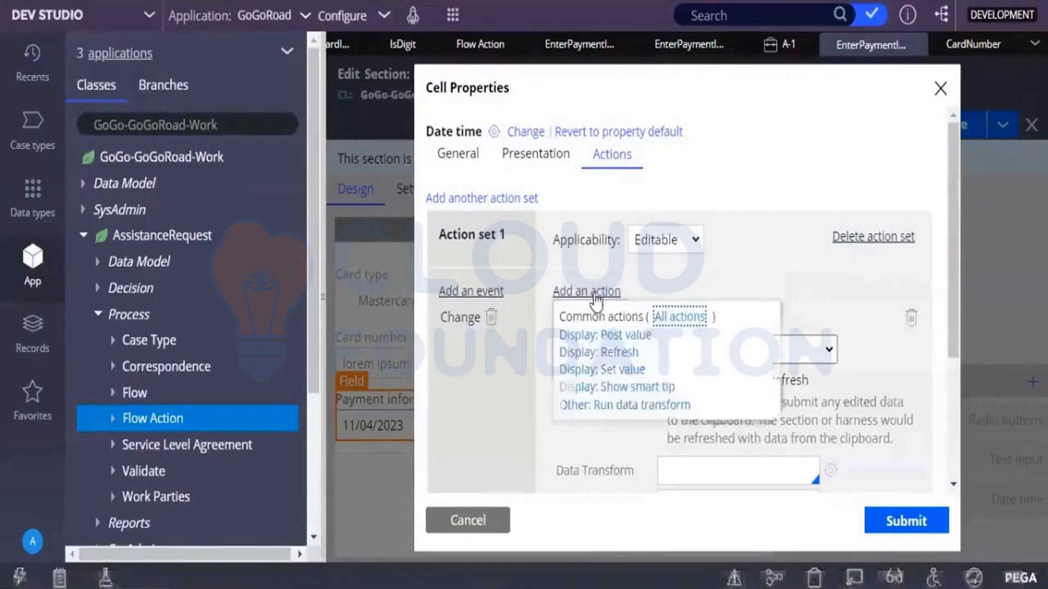
left_click(613, 338)
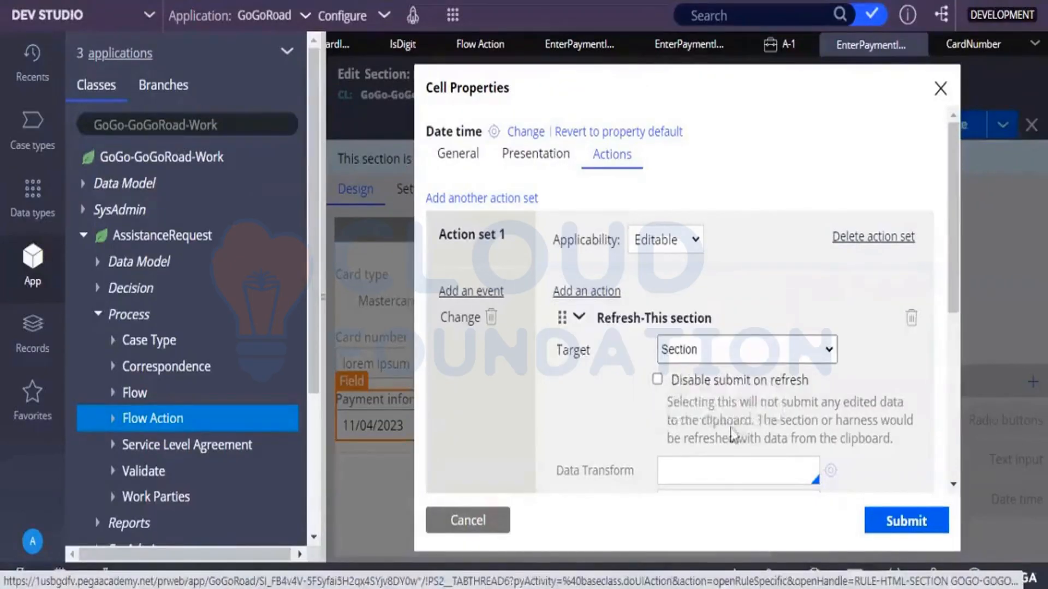
left_click(869, 525)
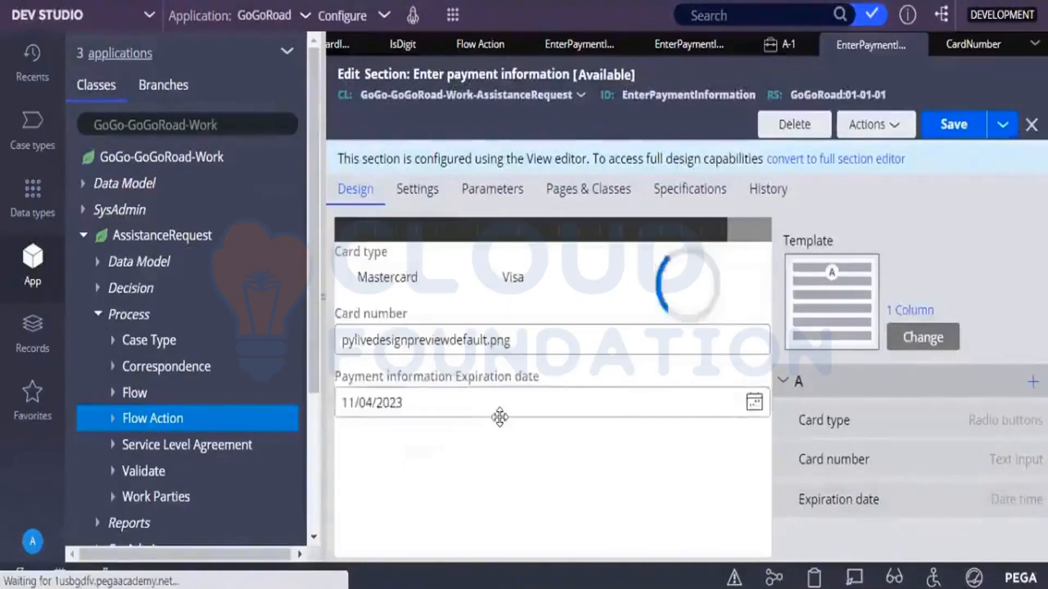
left_click(944, 129)
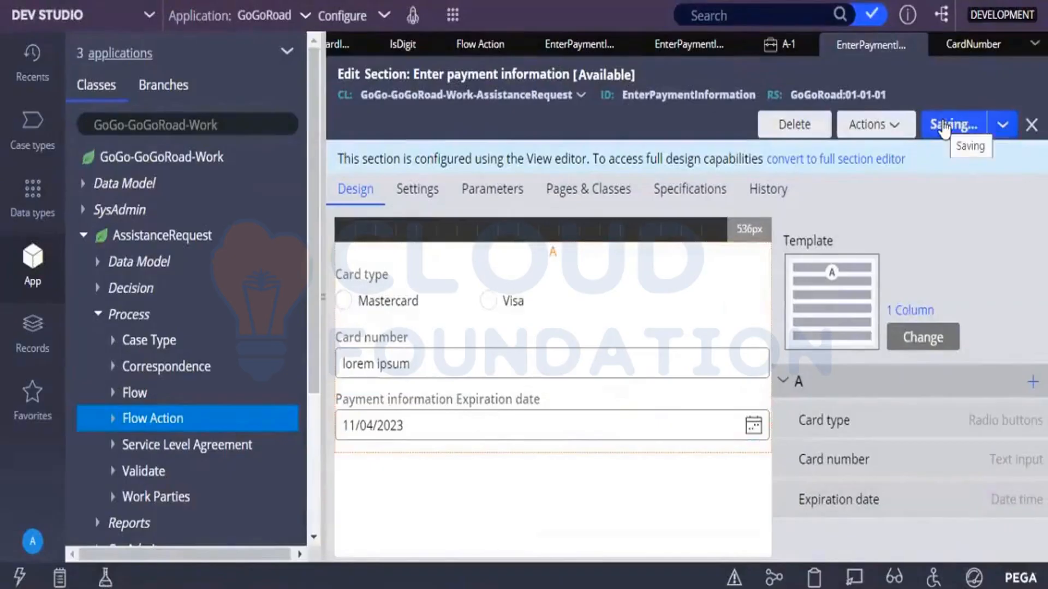
Step: Open the GoGo-GoGoRoad-Data-PaymentInformation ExpirationDate property from the Expiration date field's cell properties and show its advanced validation settings
double_click(646, 420)
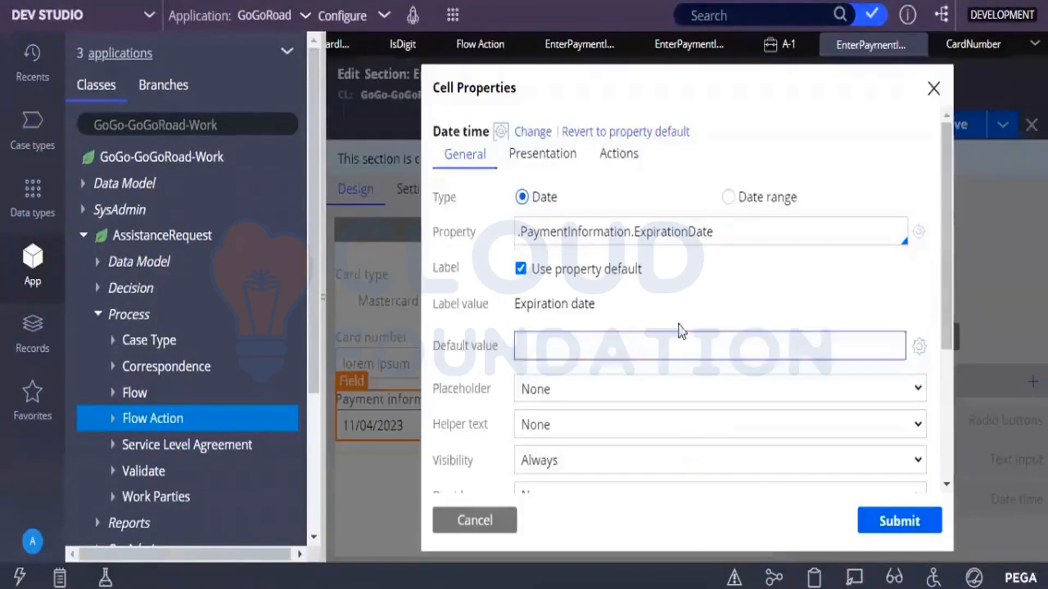
left_click(918, 234)
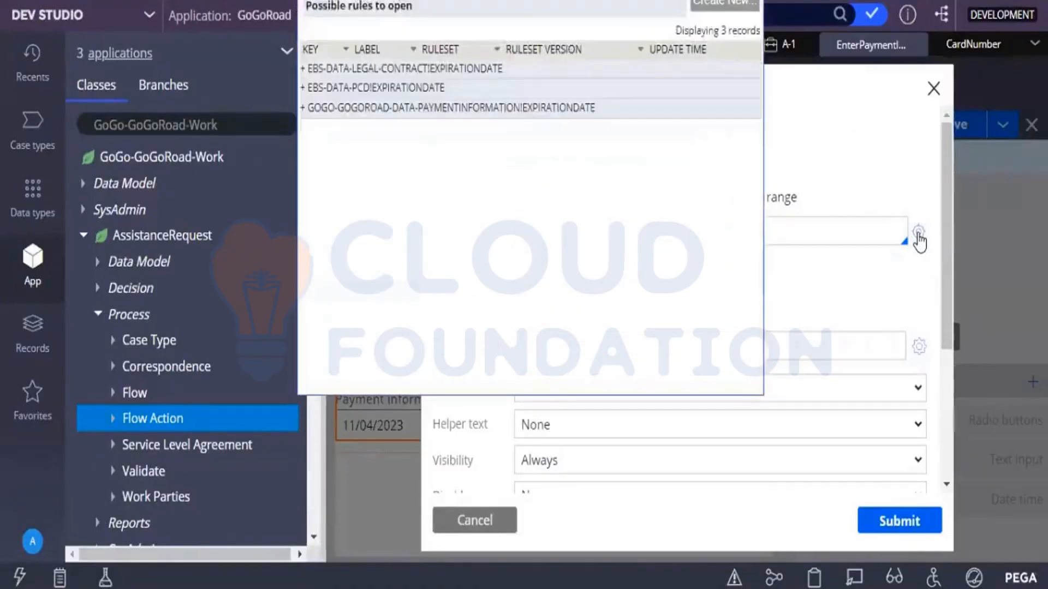
left_click(353, 108)
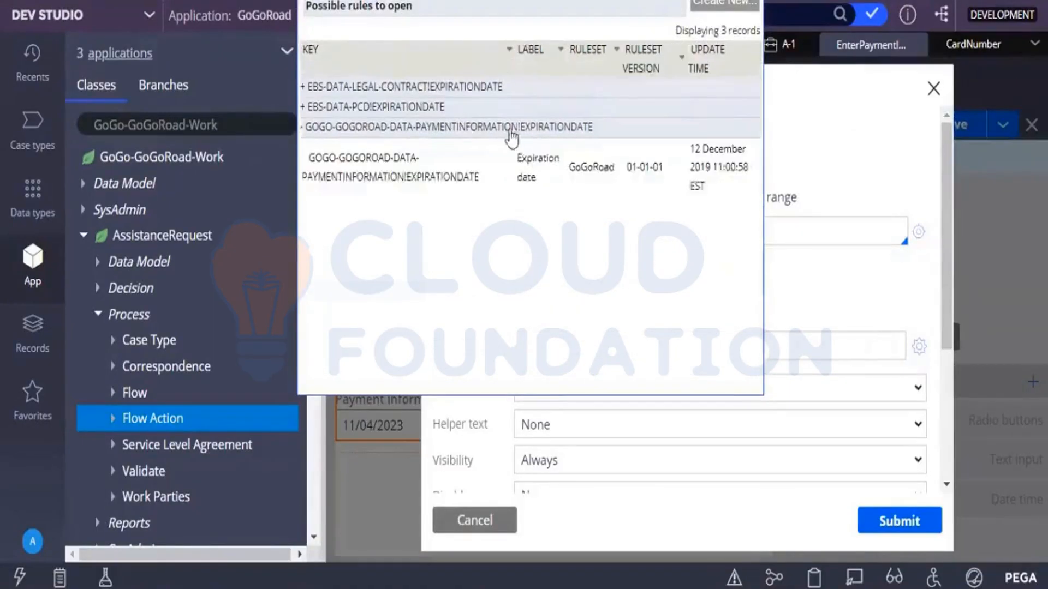
left_click(472, 164)
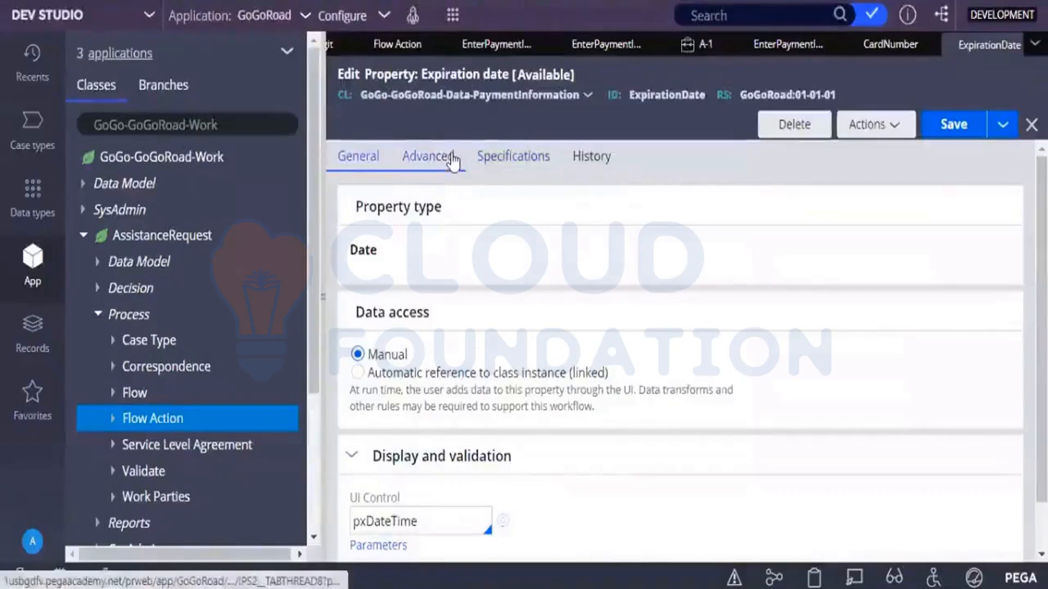
left_click(451, 158)
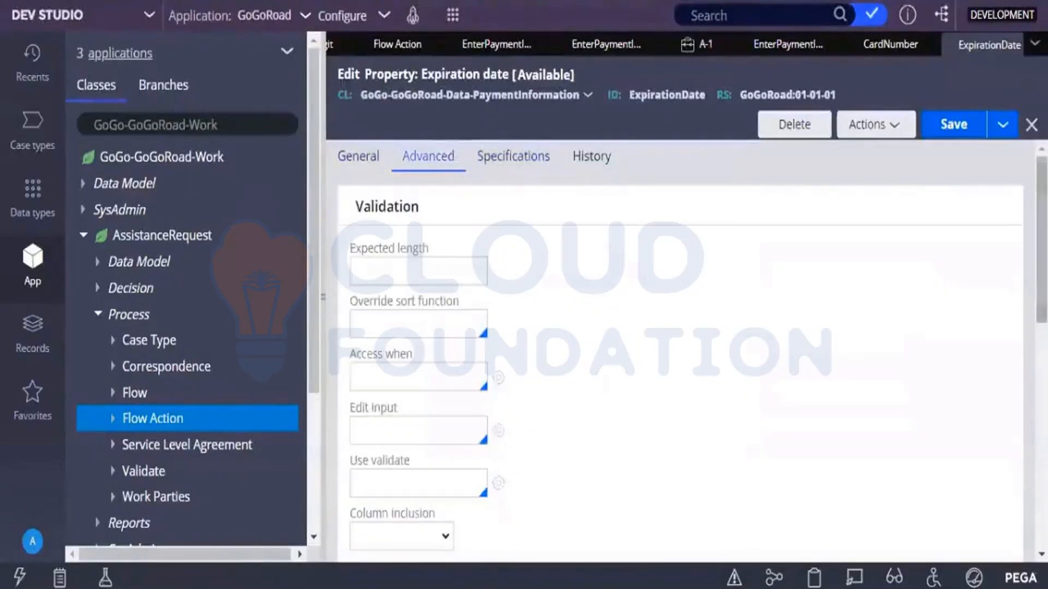
scroll(591, 188, "down", 5)
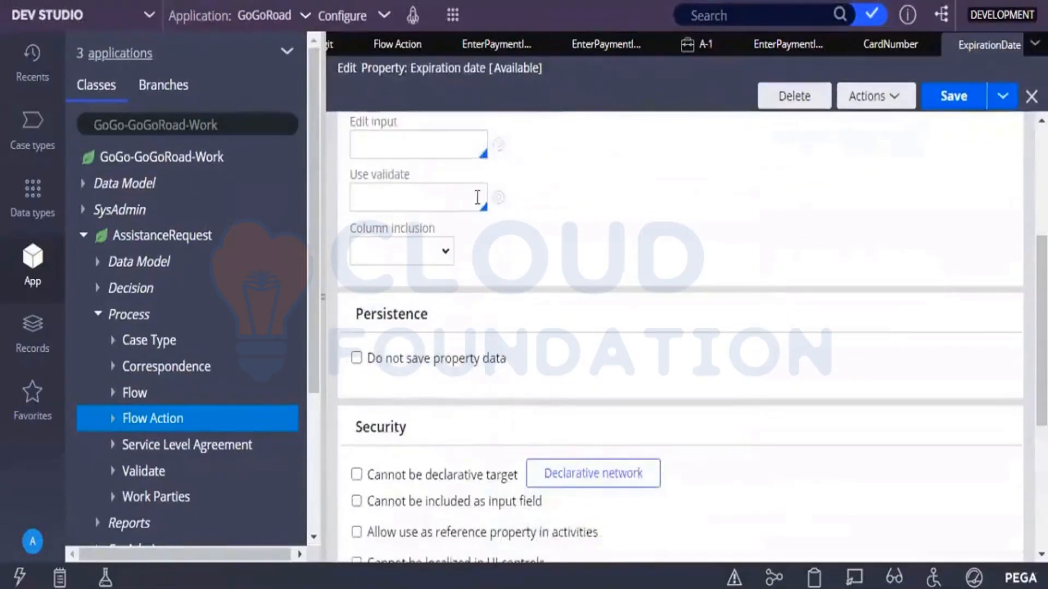
Step: Search the Use validate rules of the ExpirationDate property for one that checks past dates
left_click(473, 196)
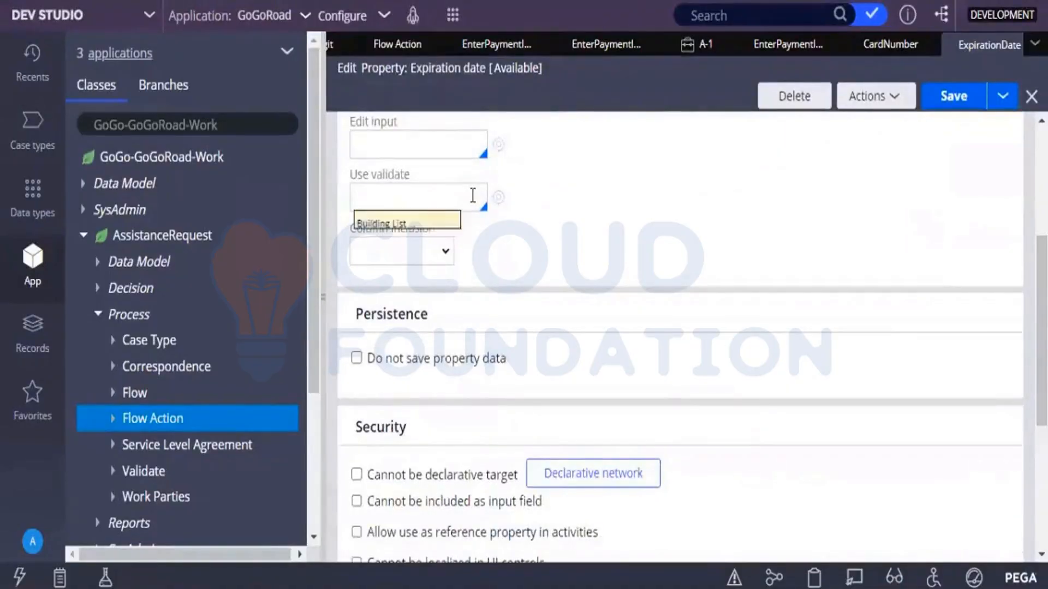
type("oi")
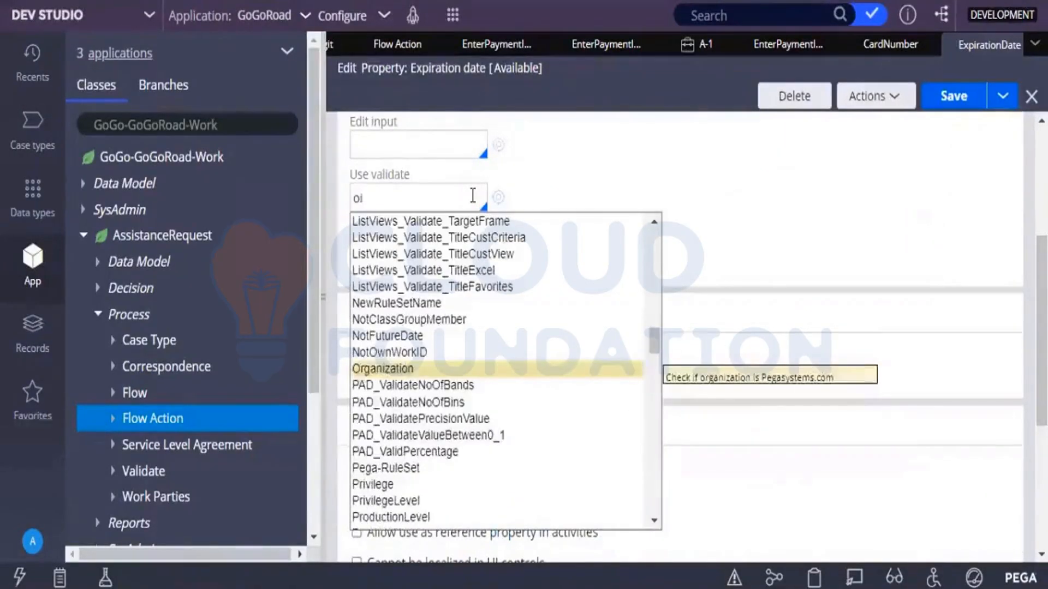
key("BackSpace")
type("ispas")
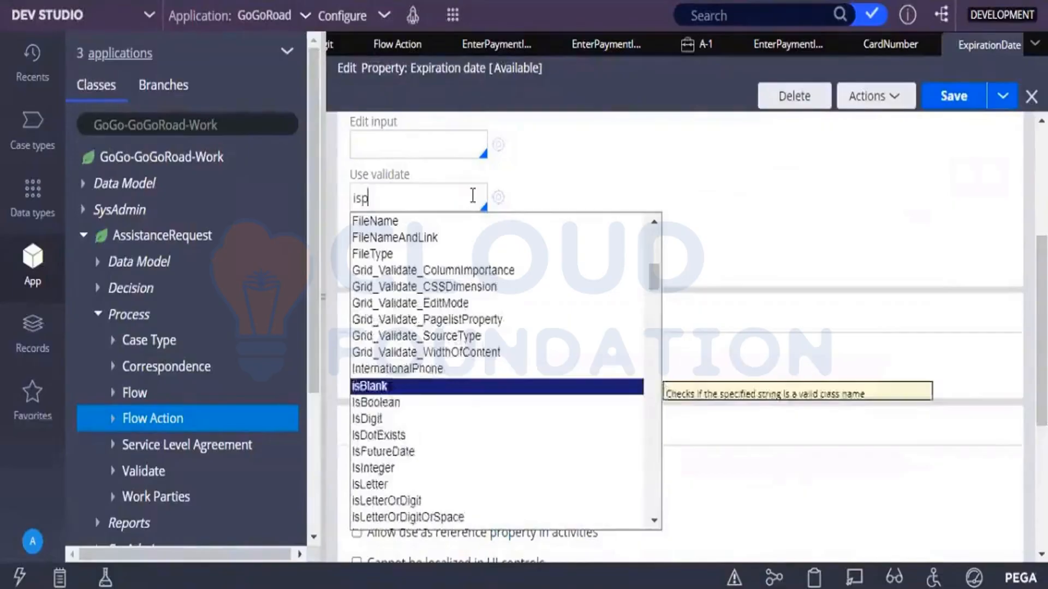
key("BackSpace")
key("BackSpace")
key("BackSpace")
key("BackSpace")
key("BackSpace")
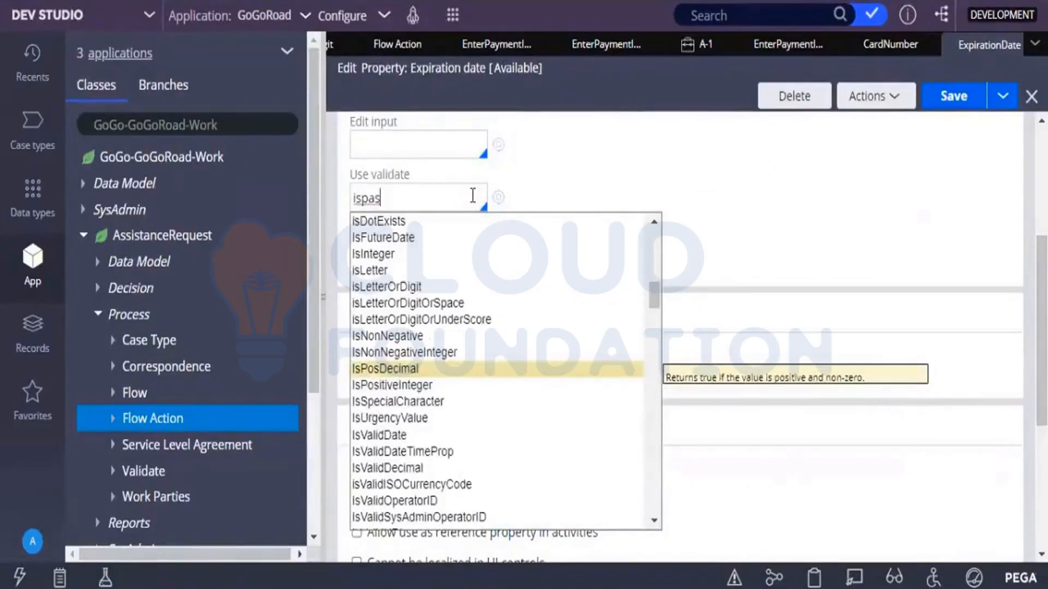
type("past")
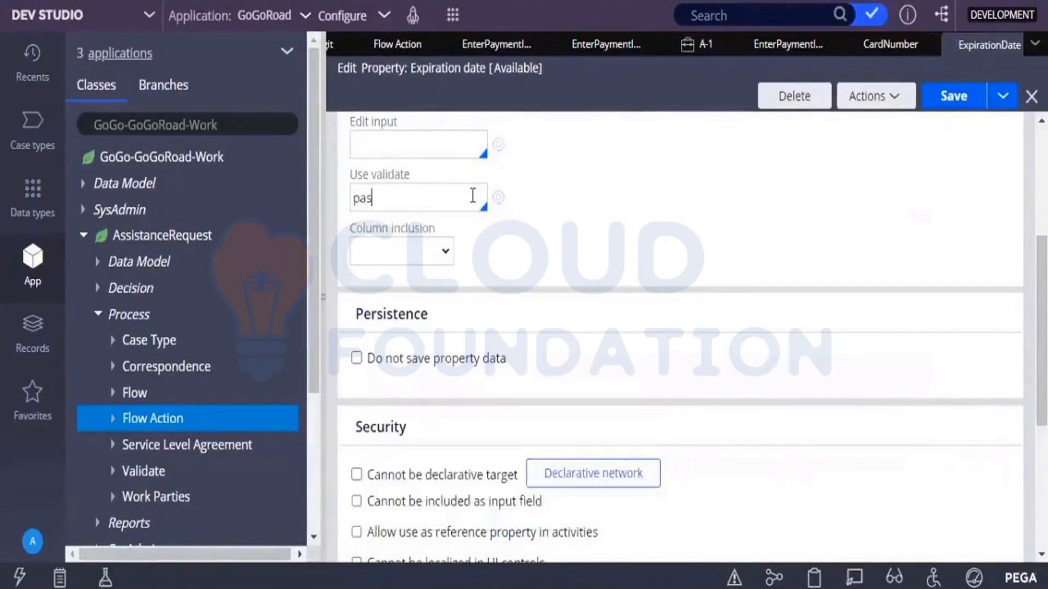
key("BackSpace")
key("BackSpace")
key("BackSpace")
key("BackSpace")
type("is")
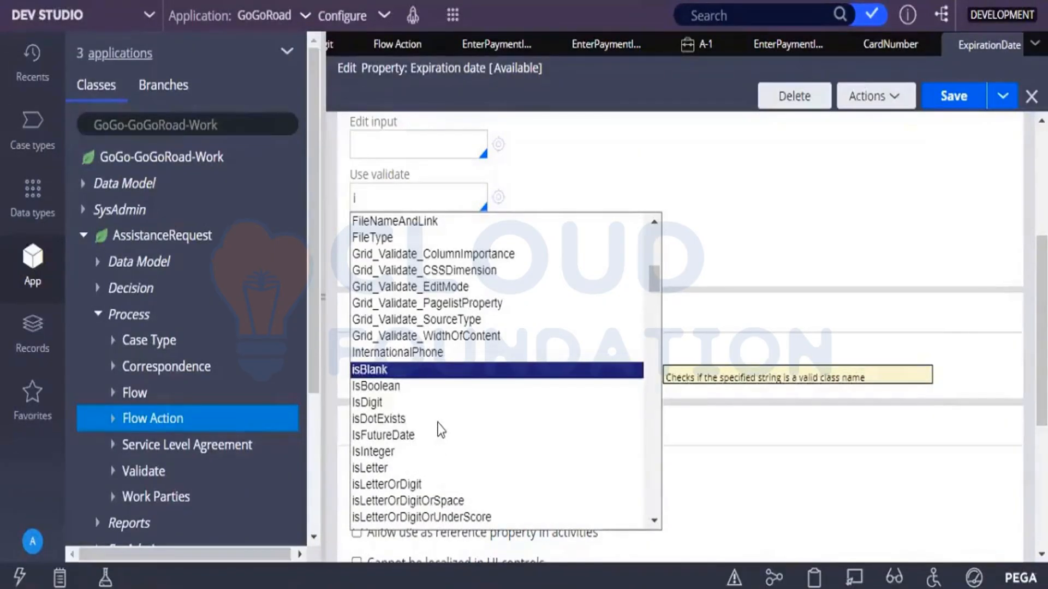
key("BackSpace")
type("pa")
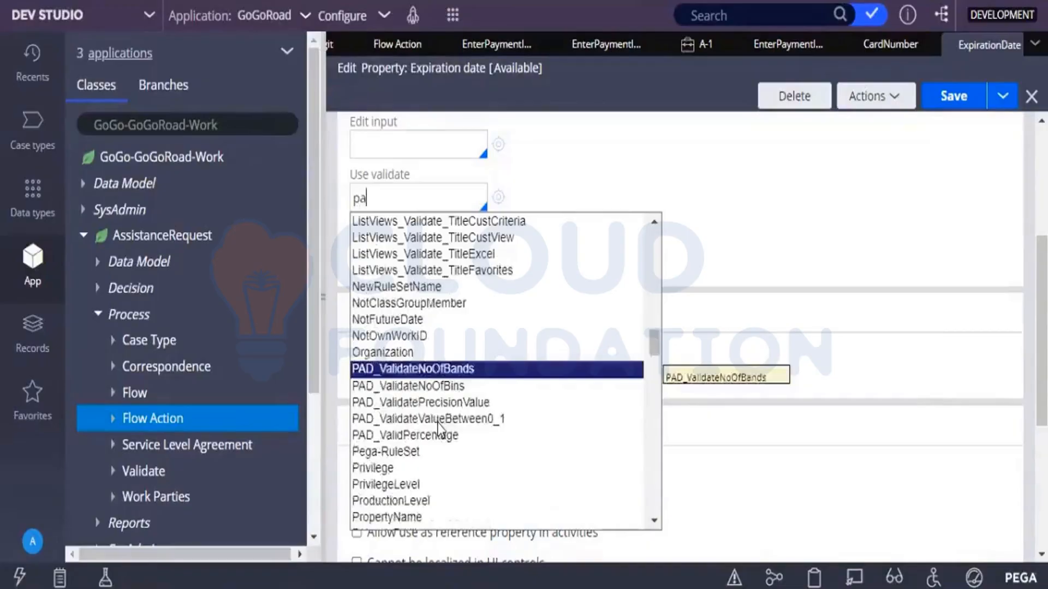
type("s")
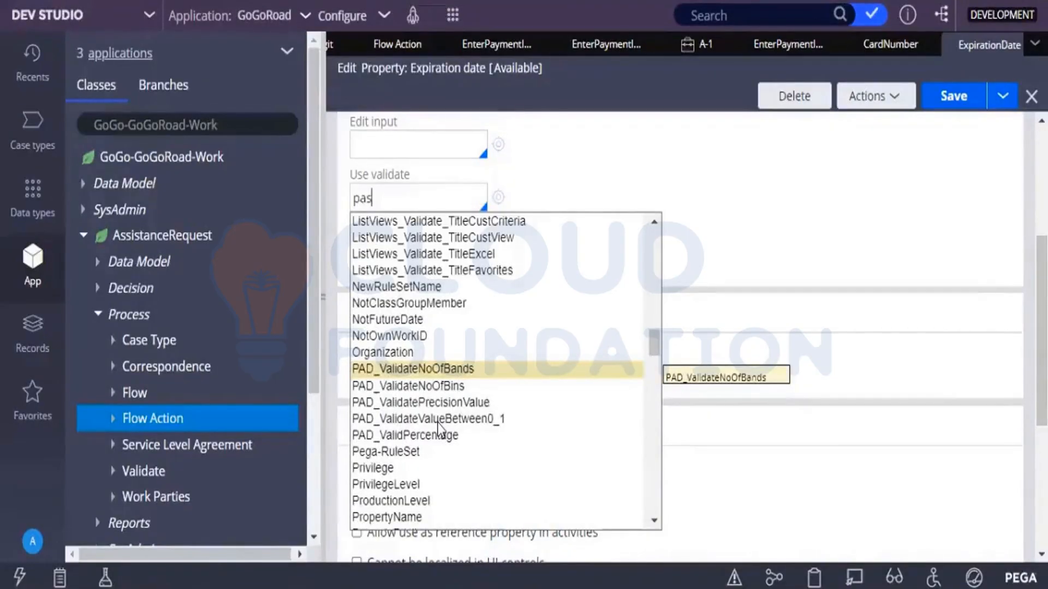
key("BackSpace")
key("BackSpace")
key("BackSpace")
Step: Set Use validate to IsFutureDate in the ExpirationDate property and open that validation rule
type("is")
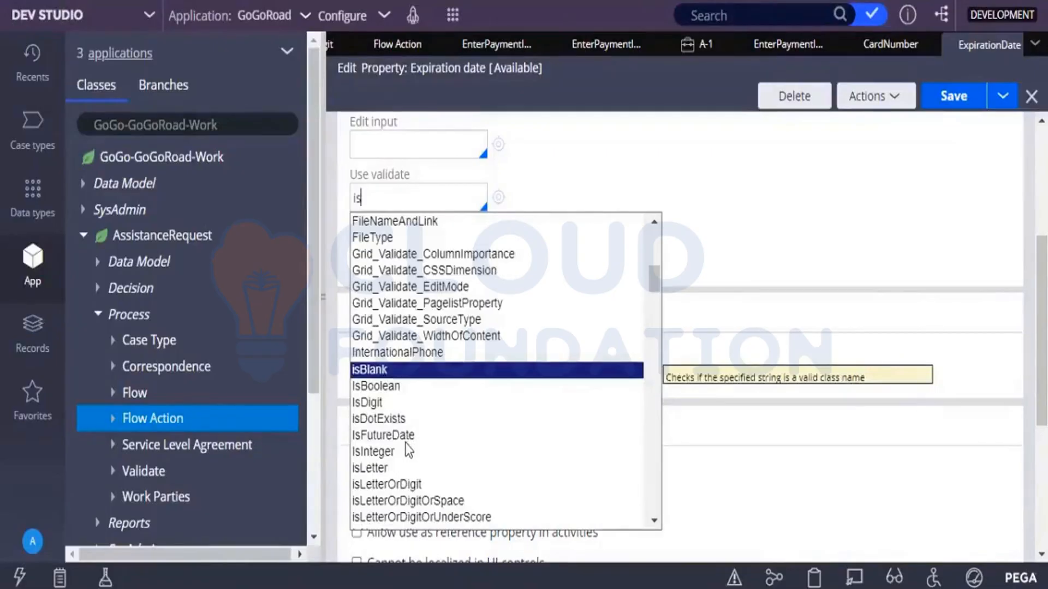
left_click(406, 437)
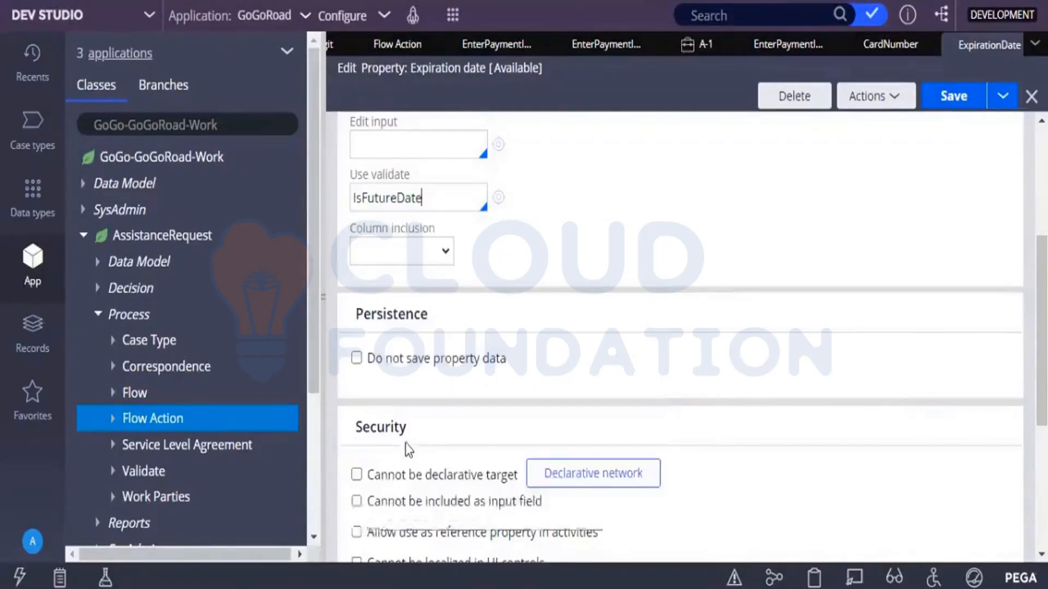
left_click(499, 197)
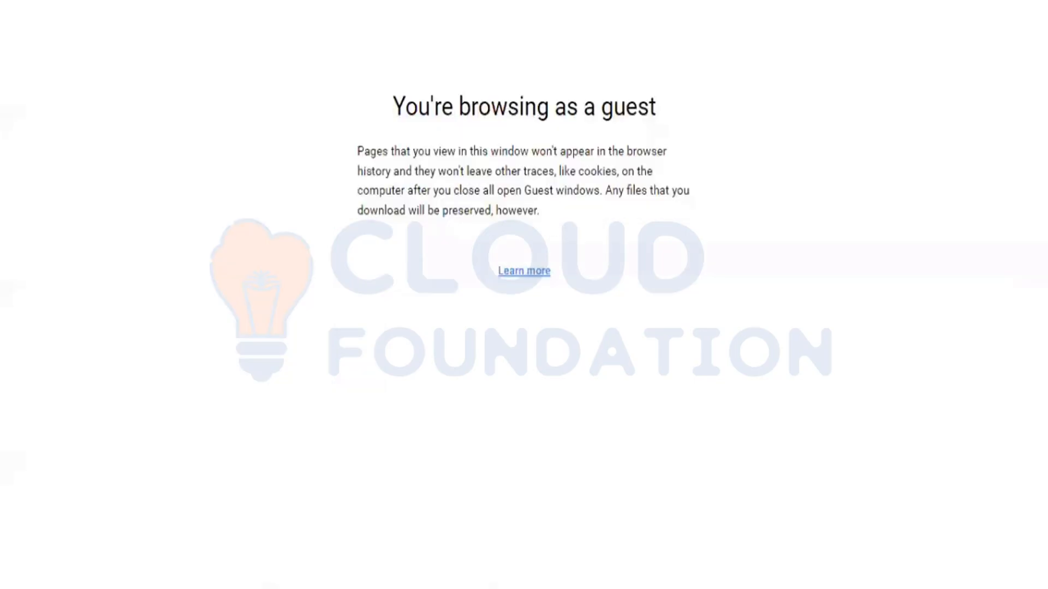
Step: Switch to a guest browser window and search Google for "java code to check past date"
type("java")
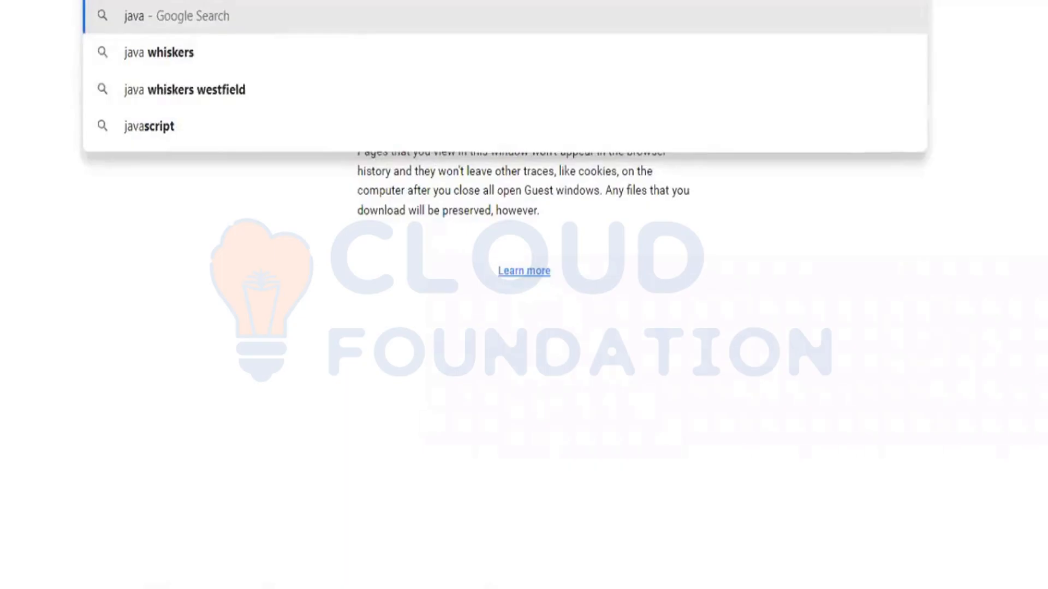
type(" code to check")
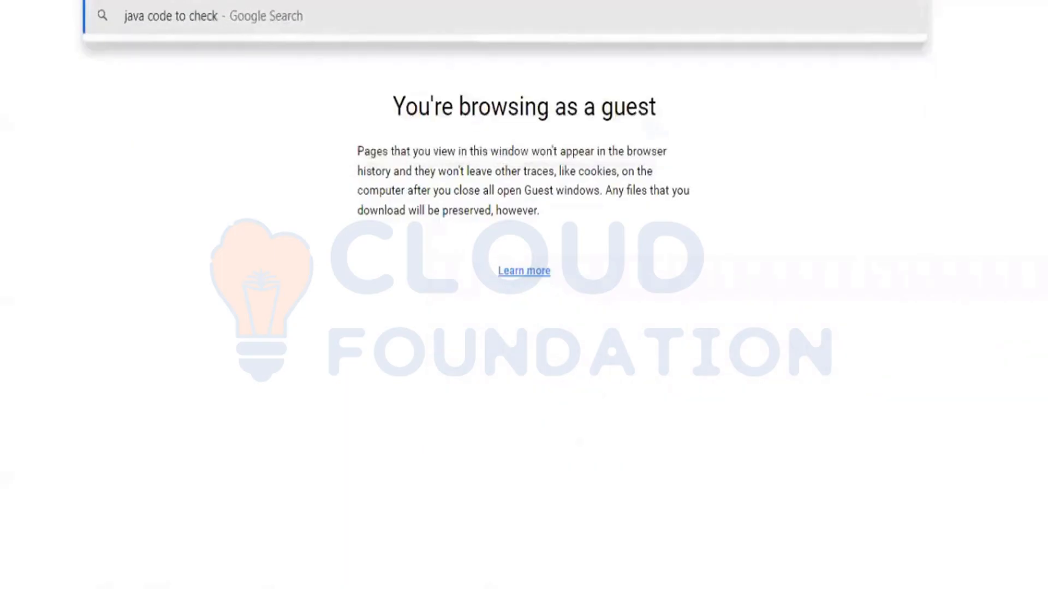
type(" p")
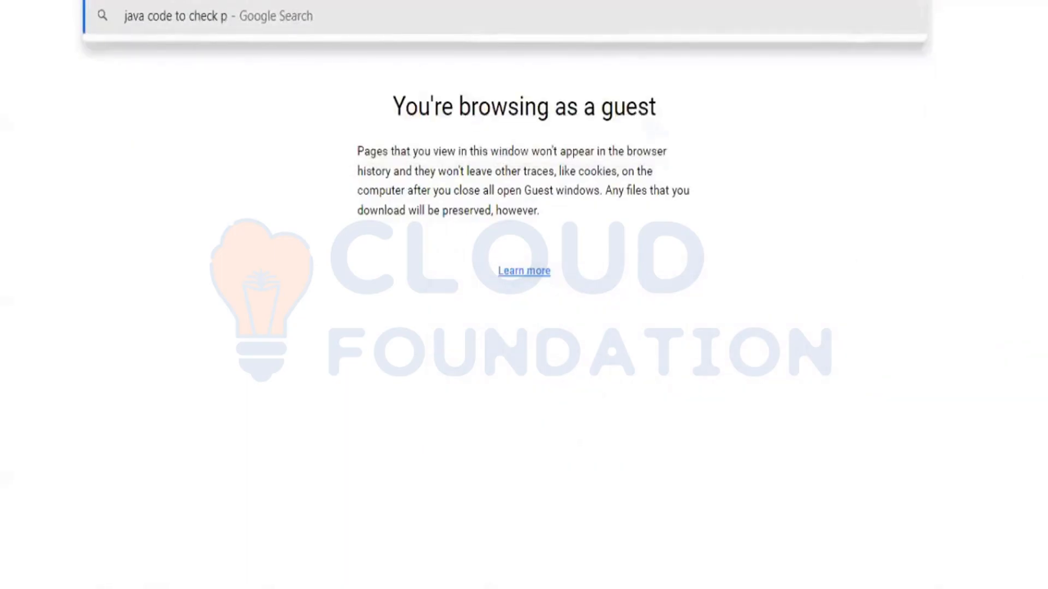
type("ast date")
key("Return")
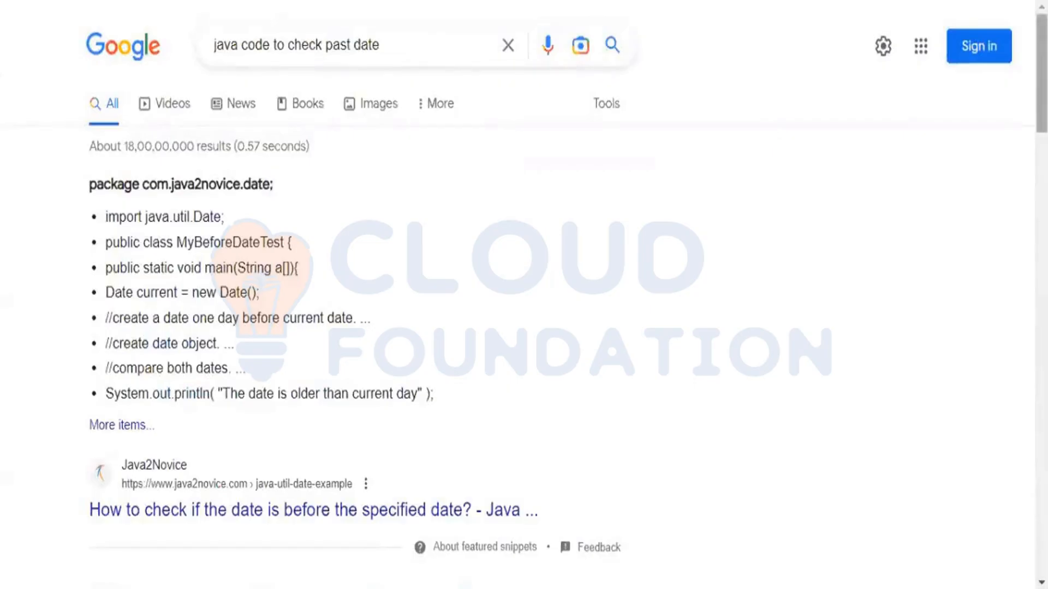
Step: Open the Stack Overflow result "How to check if a certain date is passed" and allow necessary cookies only
scroll(290, 289, "down", 6)
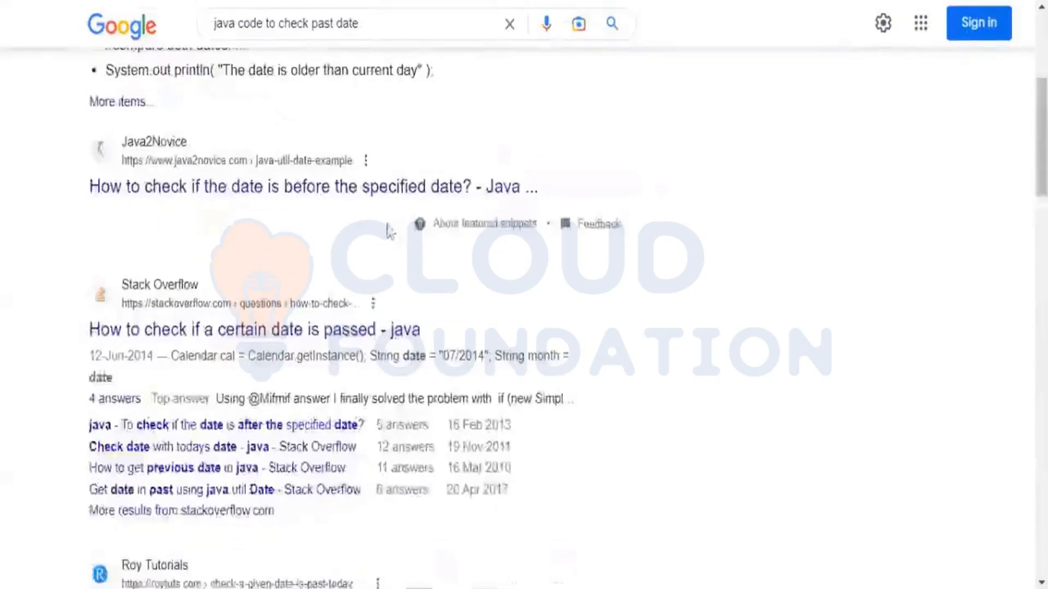
left_click(266, 336)
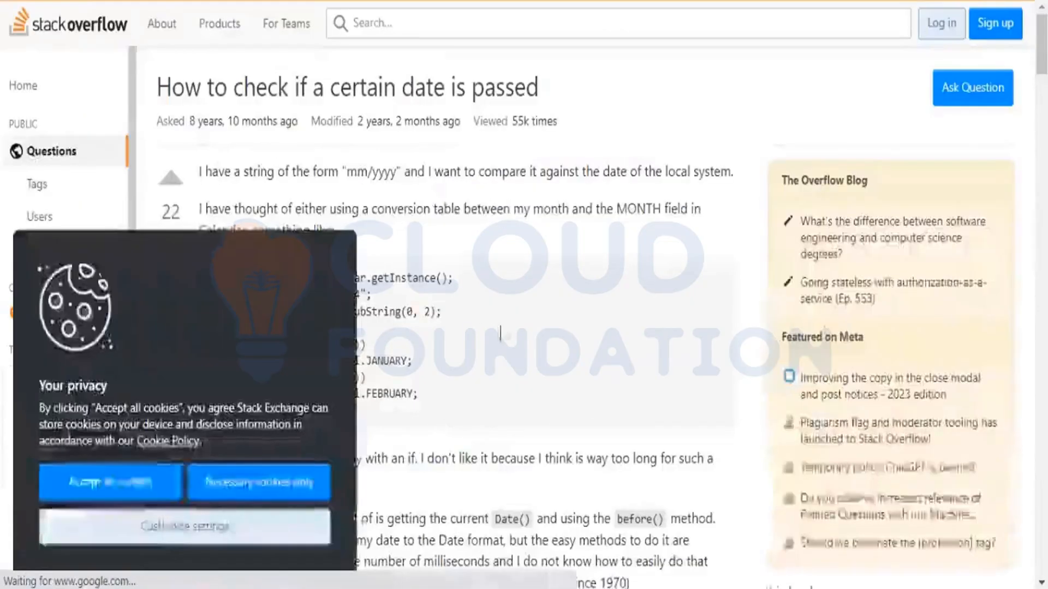
left_click_drag(648, 292, 173, 476)
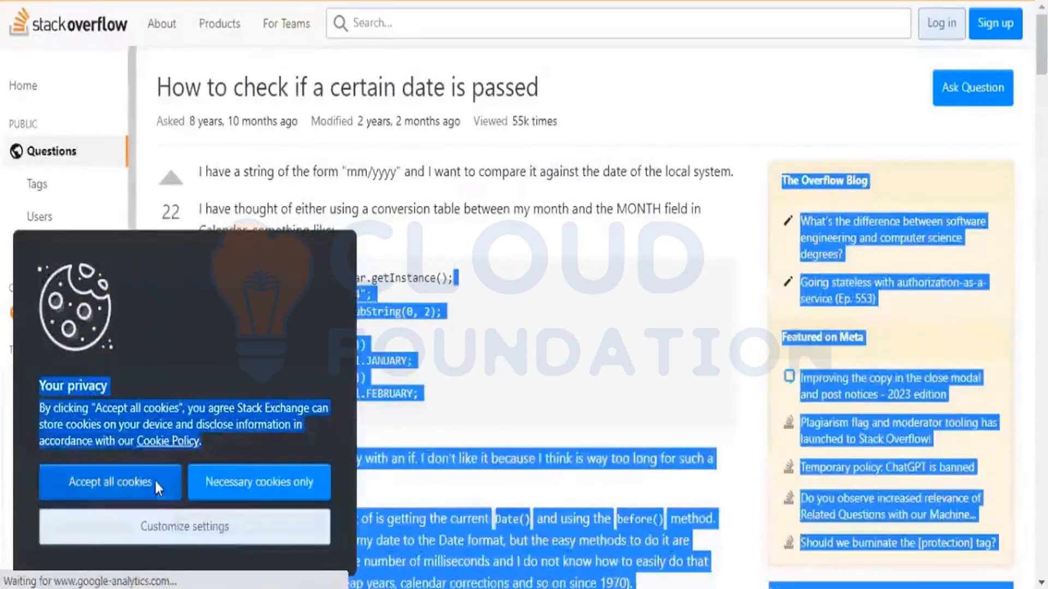
left_click(199, 479)
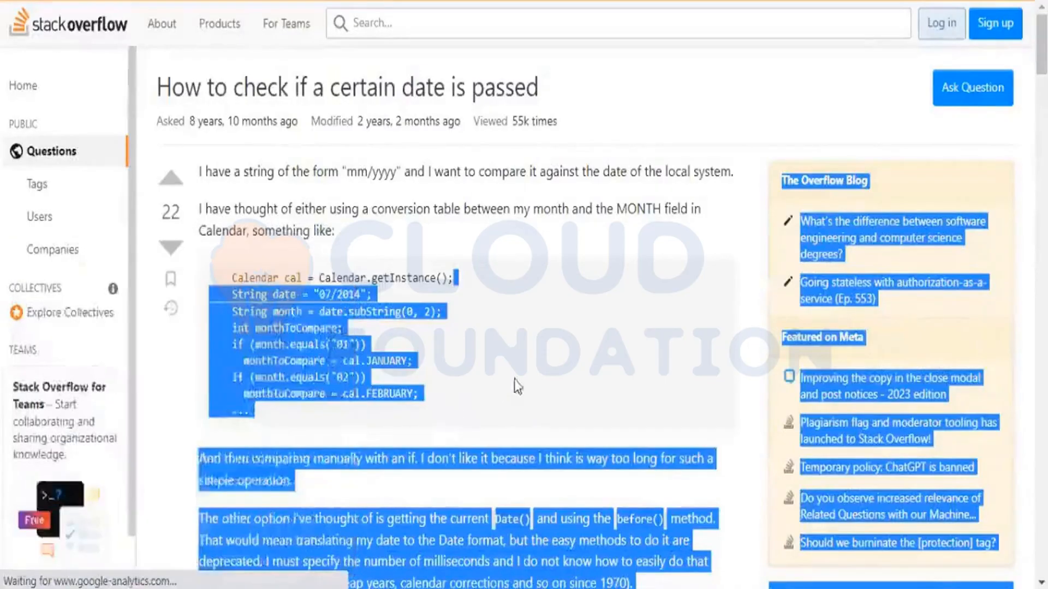
left_click(524, 396)
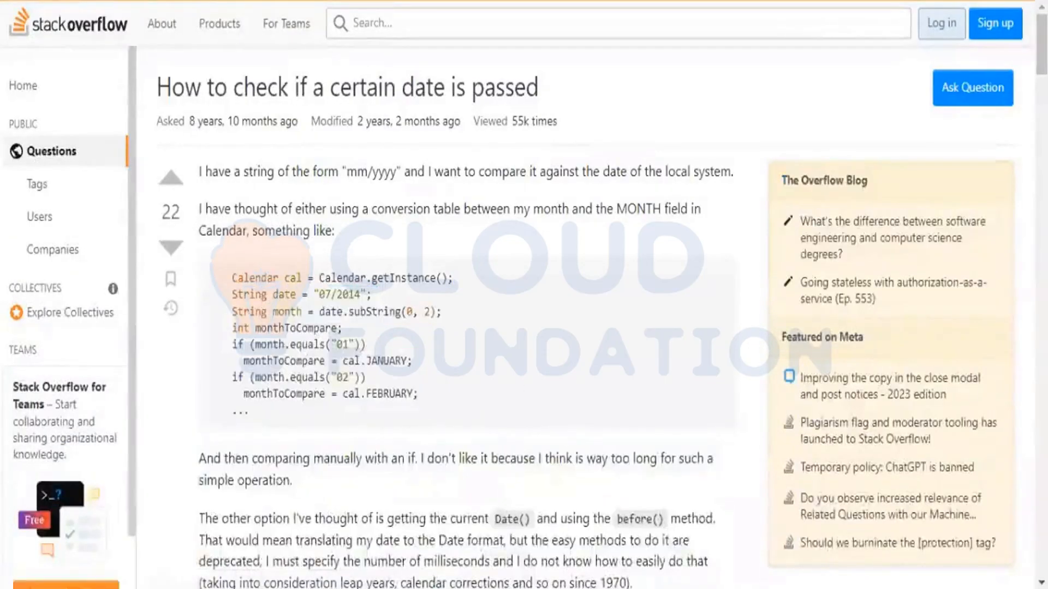
Step: Examine the Stack Overflow answers for Java code that compares a date with the current date
scroll(524, 316, "down", 10)
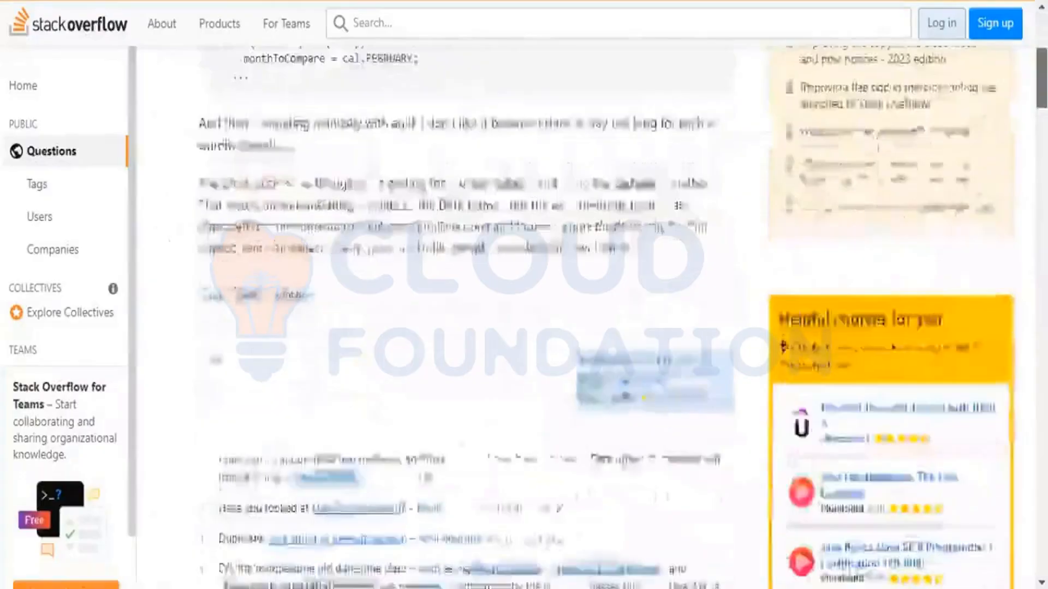
scroll(523, 316, "down", 1)
scroll(524, 316, "down", 5)
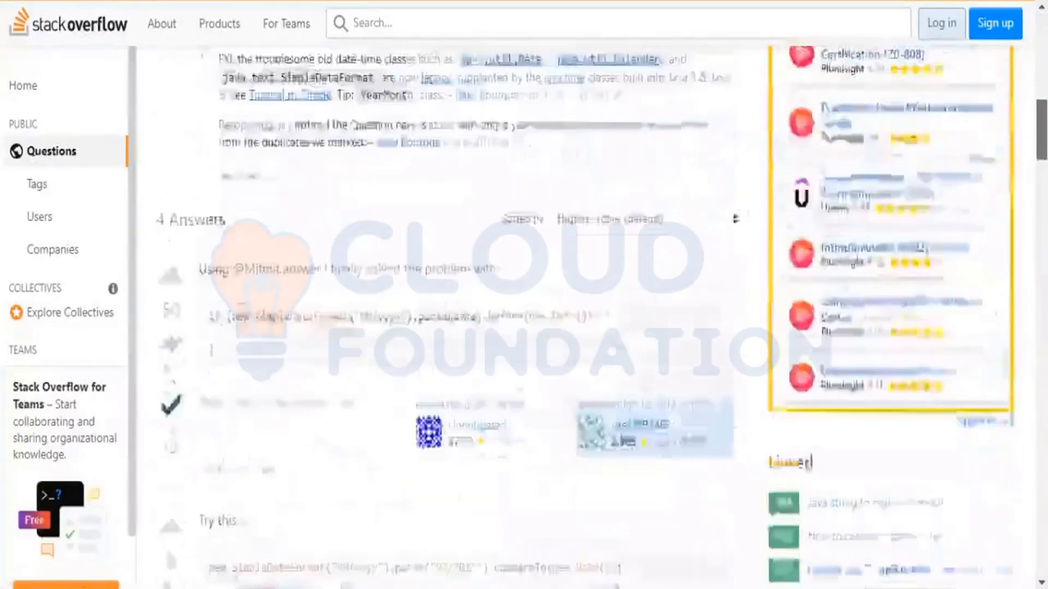
scroll(600, 317, "up", 1)
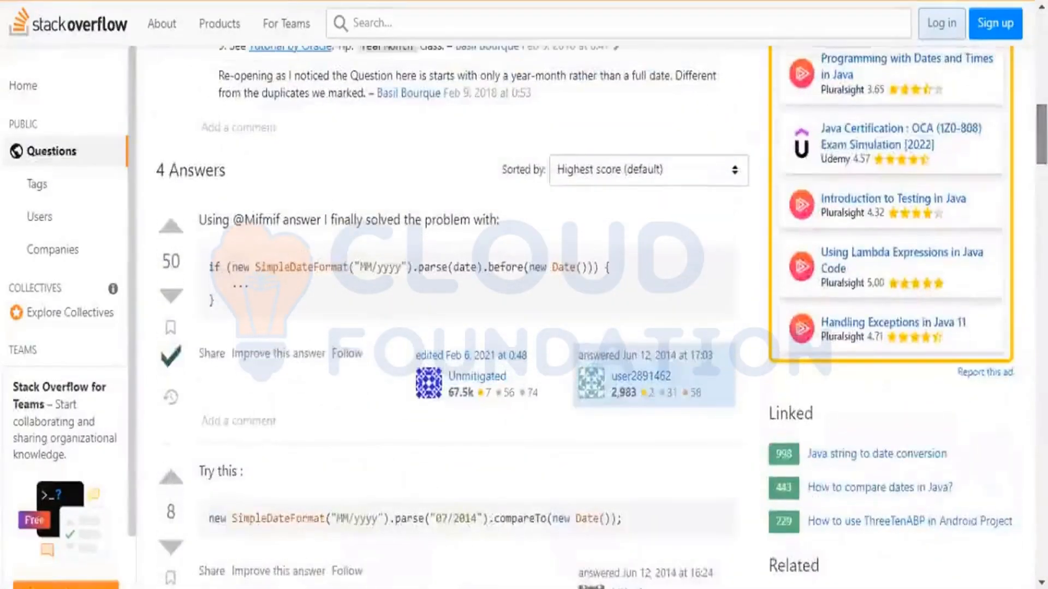
Step: Read the java.time answer on Stack Overflow, covering year-month parsing and how the current year-month is determined
scroll(524, 317, "down", 8)
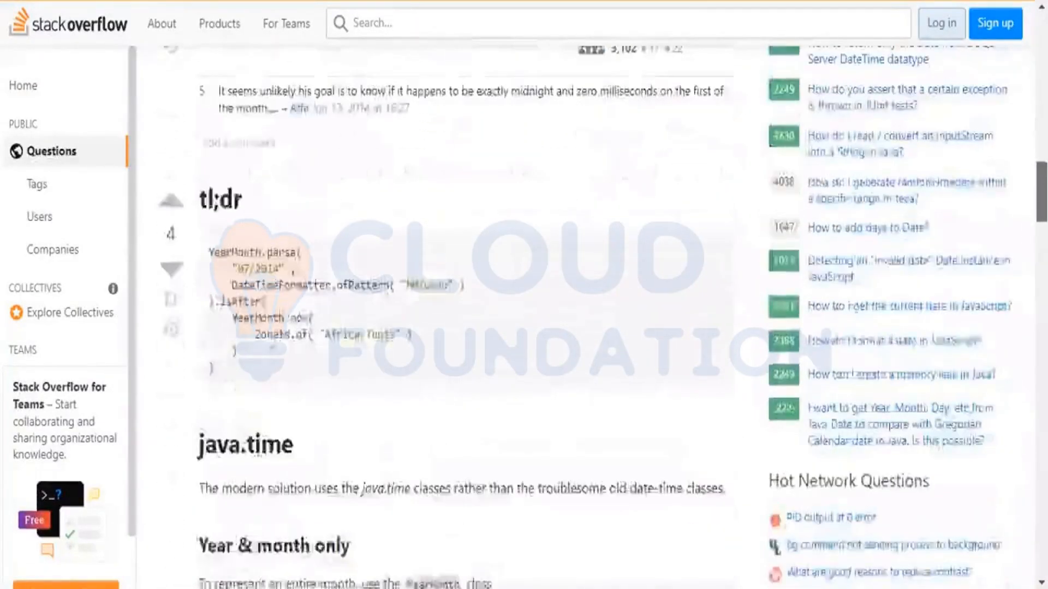
scroll(464, 317, "down", 4)
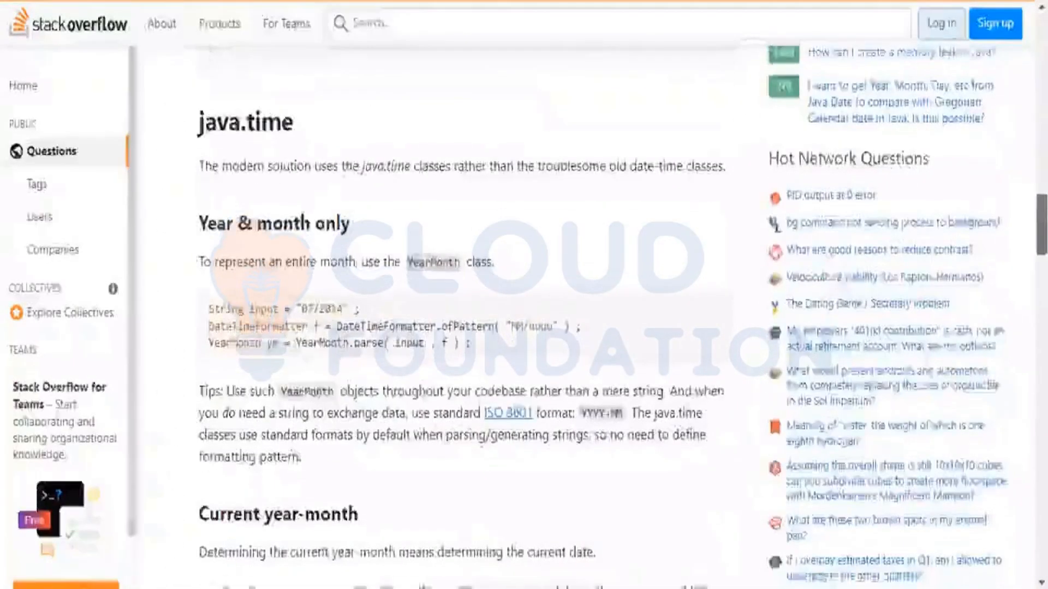
scroll(464, 317, "down", 4)
scroll(463, 316, "down", 2)
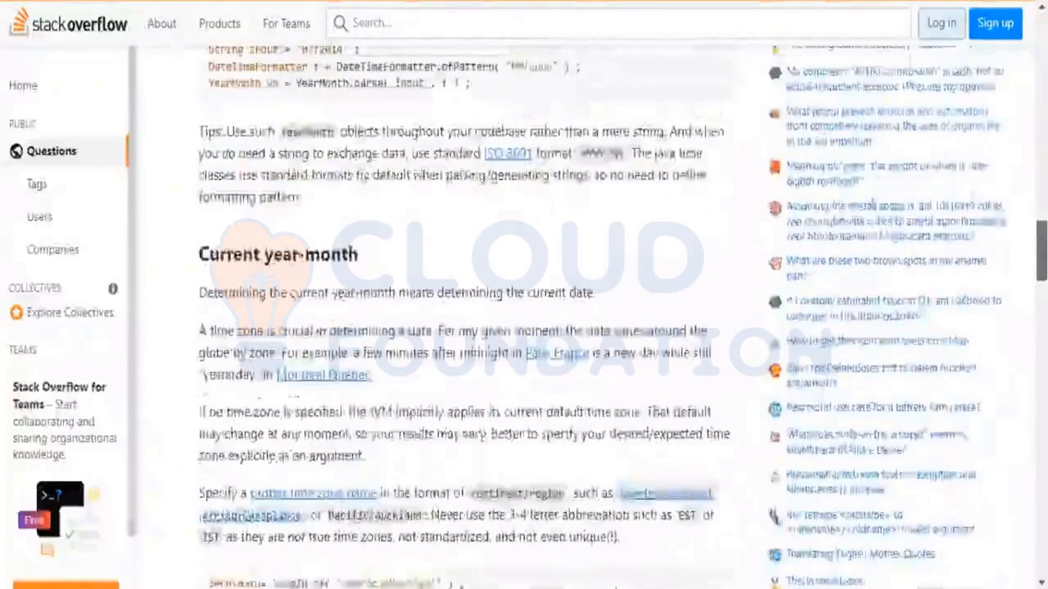
scroll(464, 317, "down", 2)
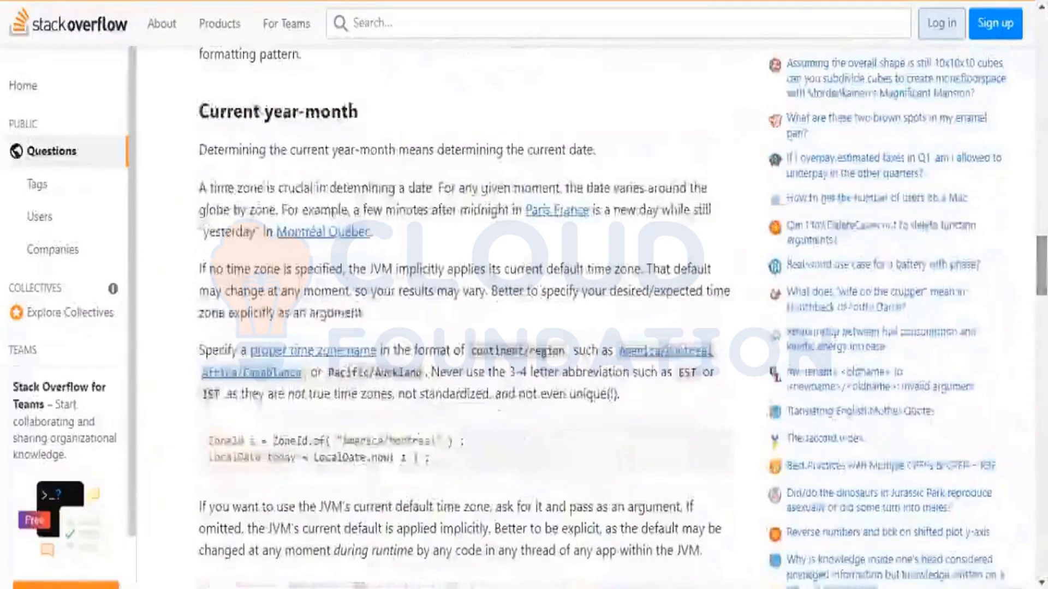
scroll(559, 371, "up", 6)
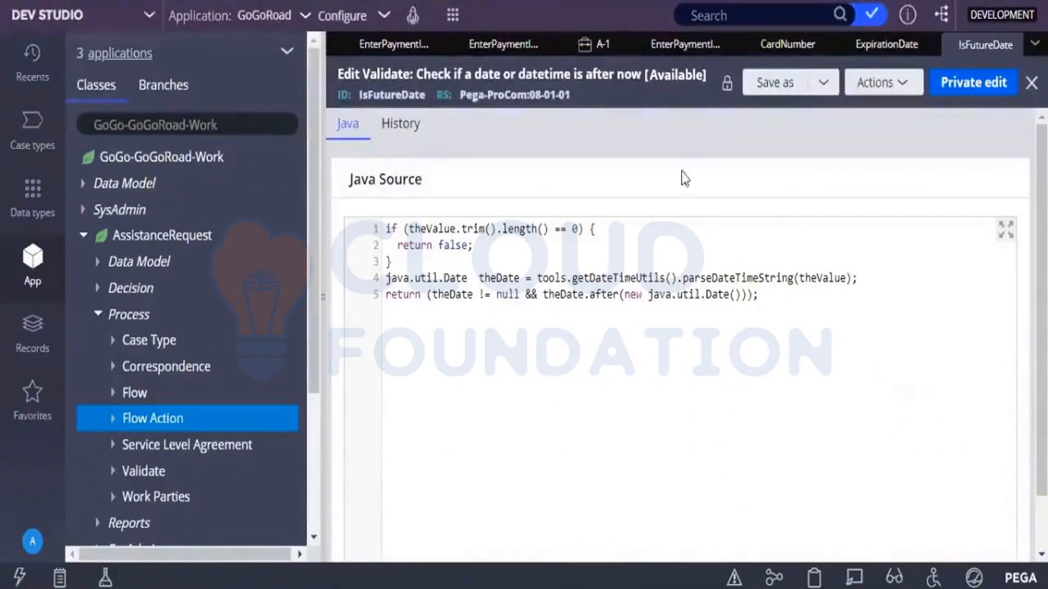
Step: Return to Dev Studio and open the When rule used by the ExpirationDate condition in the EnterPaymentInformation validate rule
left_click(663, 55)
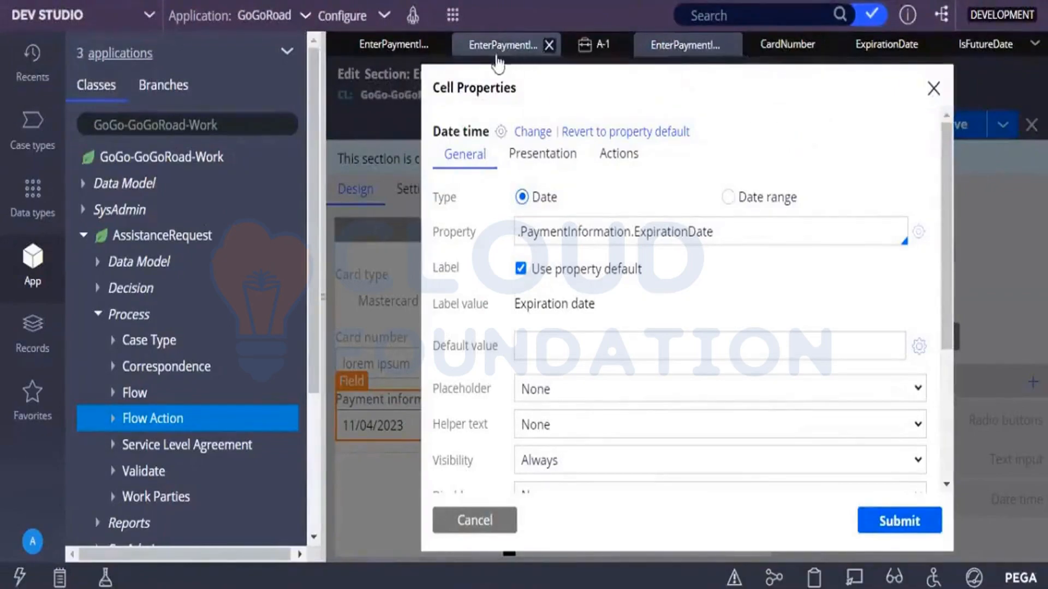
left_click(404, 45)
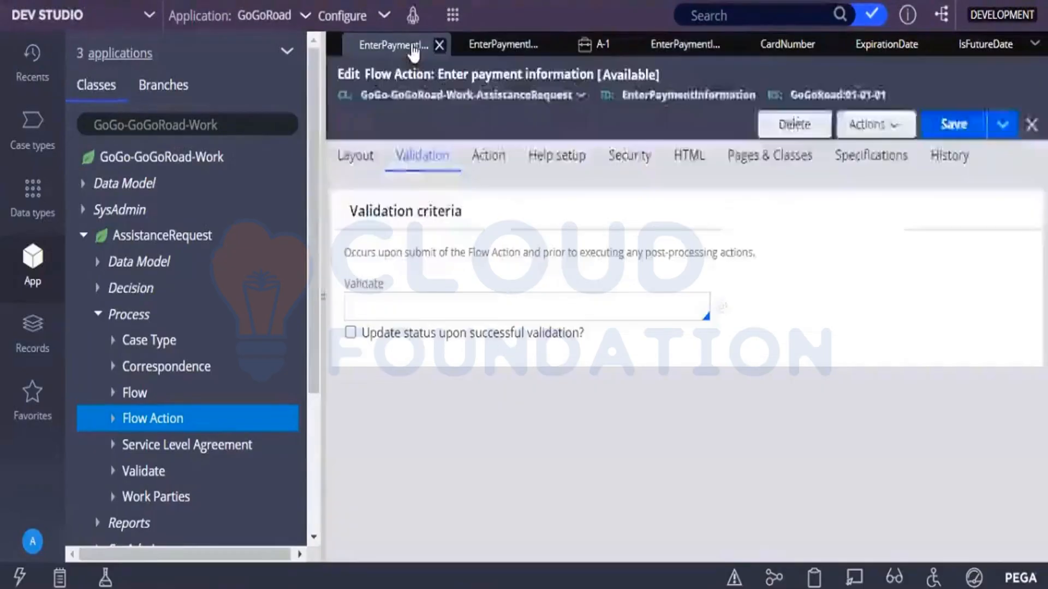
left_click(480, 45)
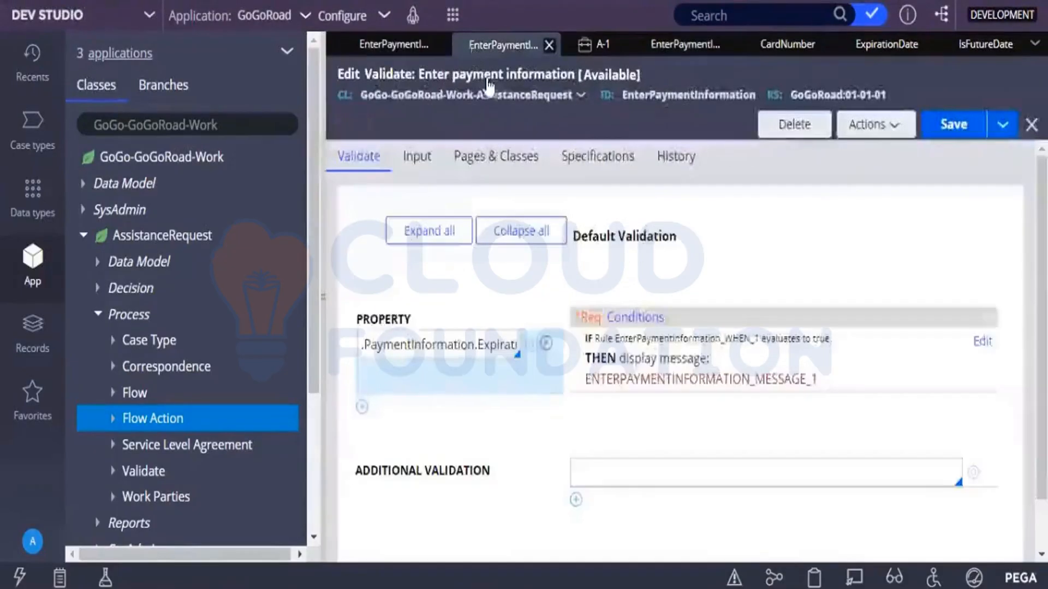
left_click(690, 382)
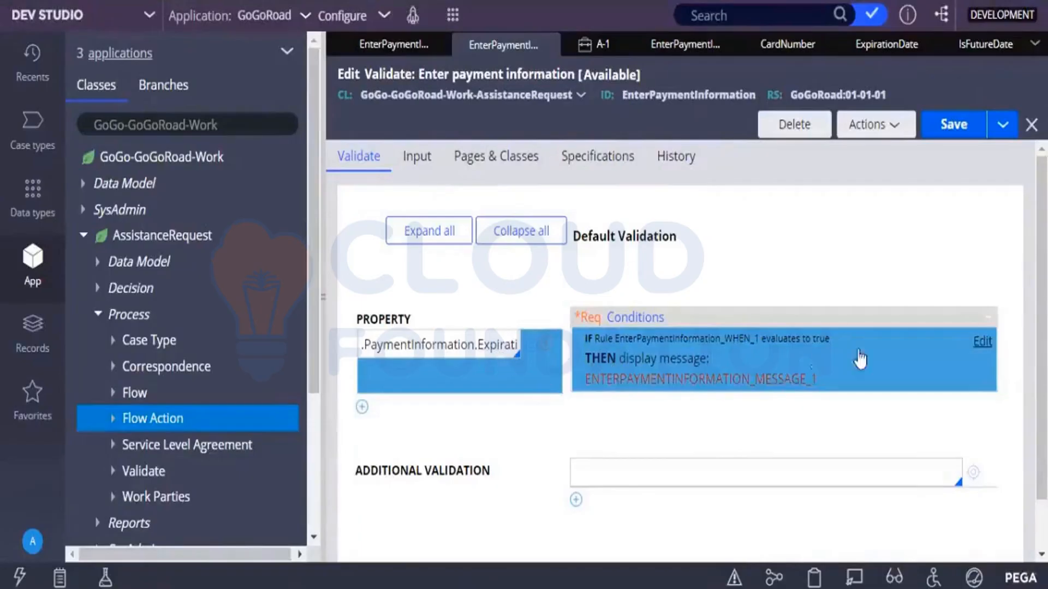
left_click(979, 343)
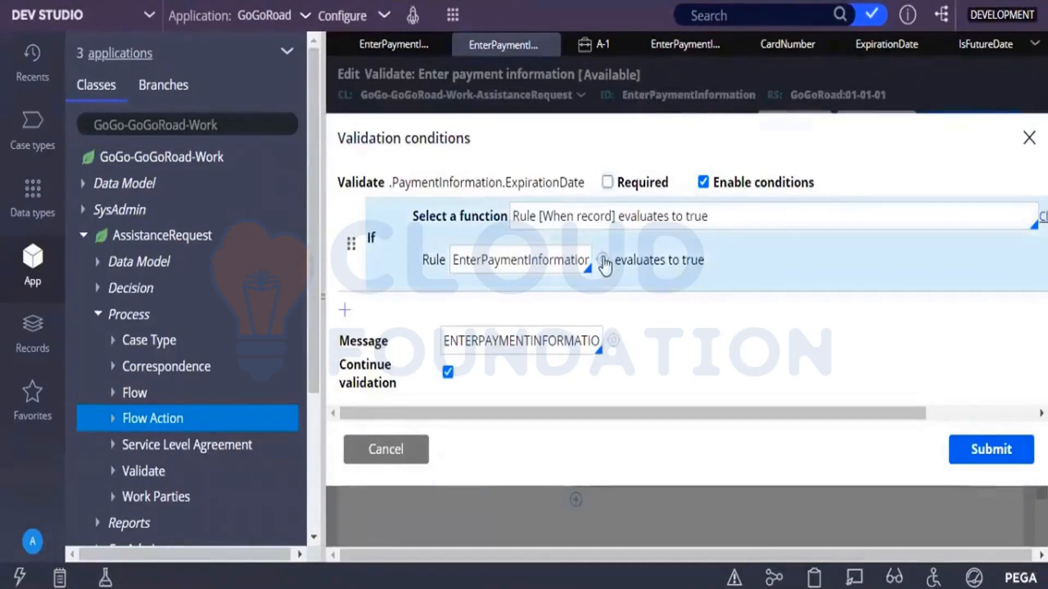
left_click(603, 258)
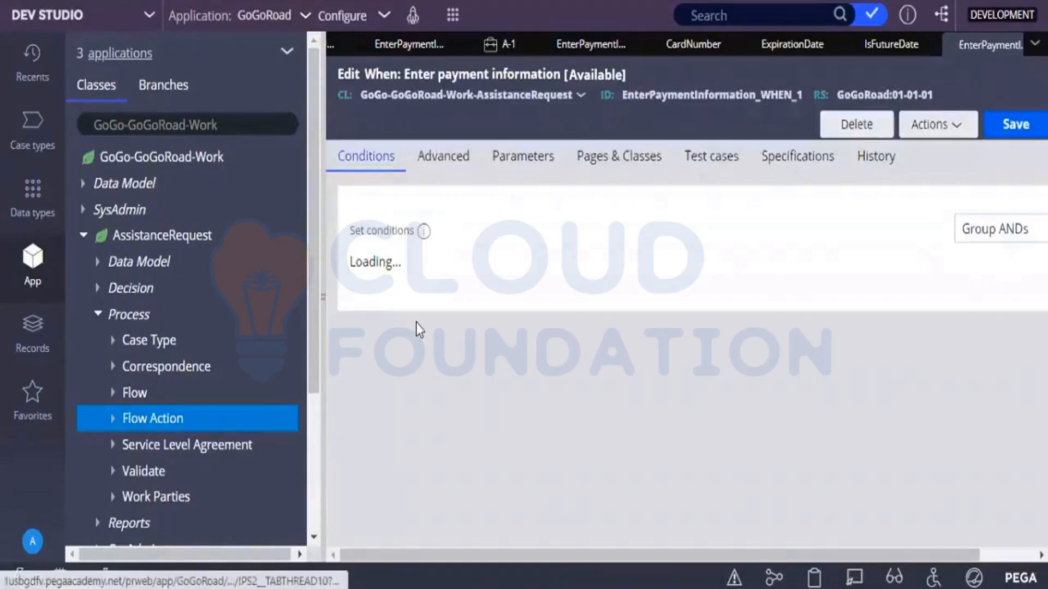
Step: Examine the When rule's advanced condition comparing the expiration date, including the relative date periods available for comparison
left_click(431, 169)
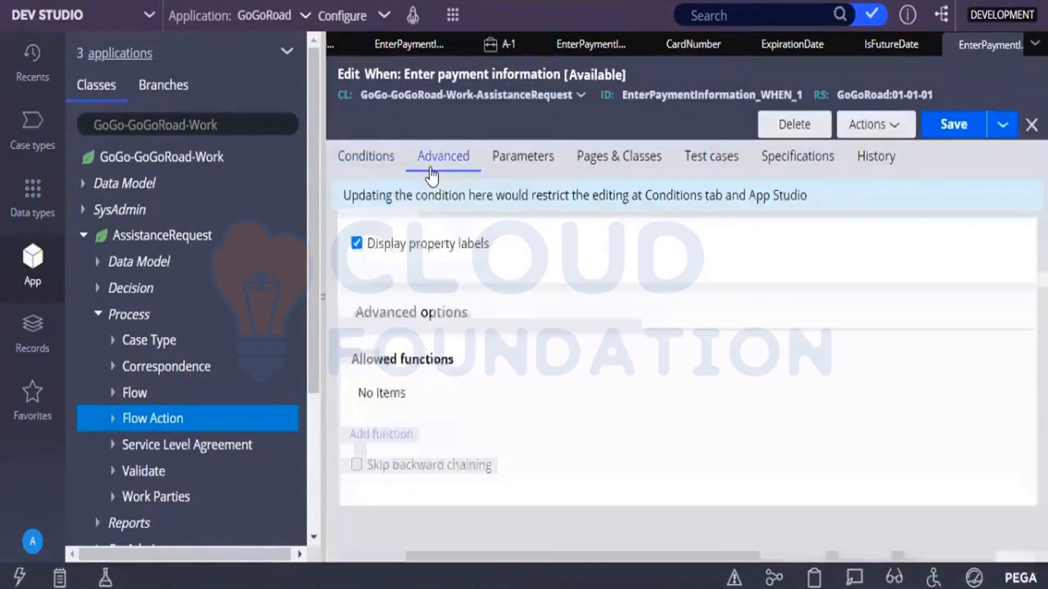
left_click(384, 166)
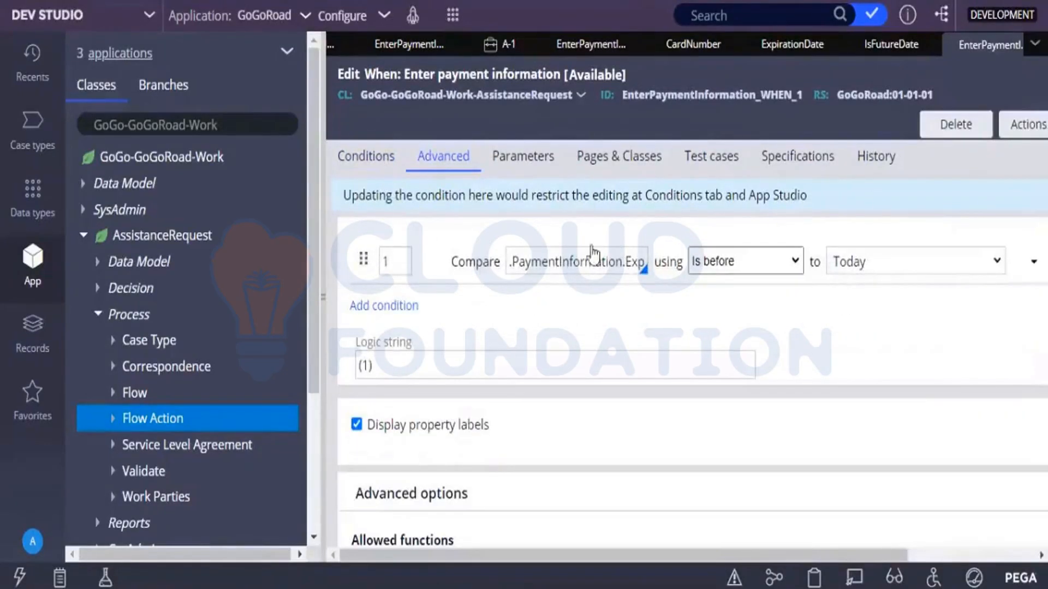
left_click_drag(599, 261, 685, 275)
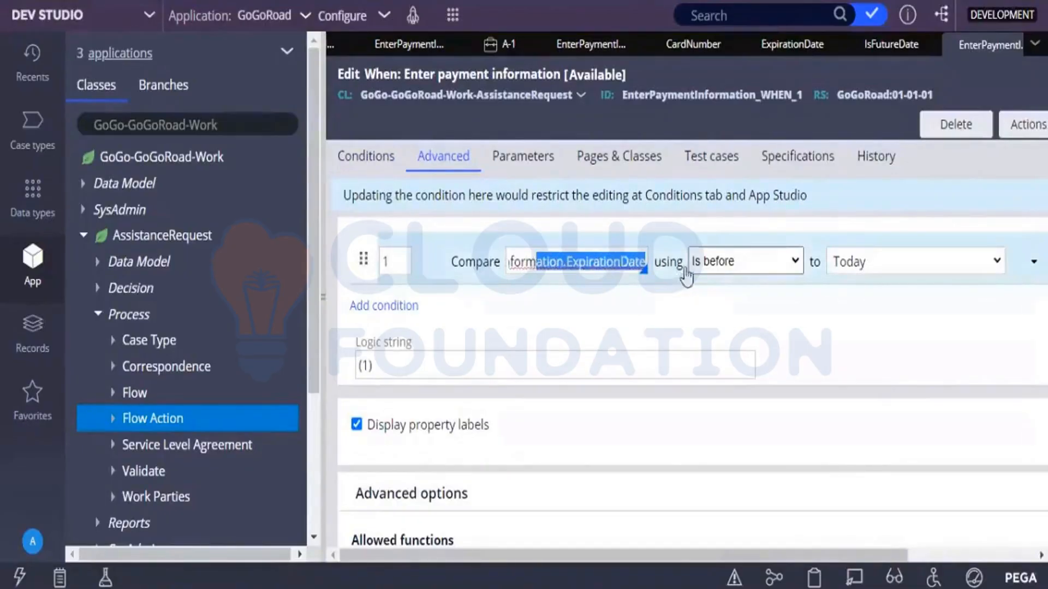
left_click(879, 274)
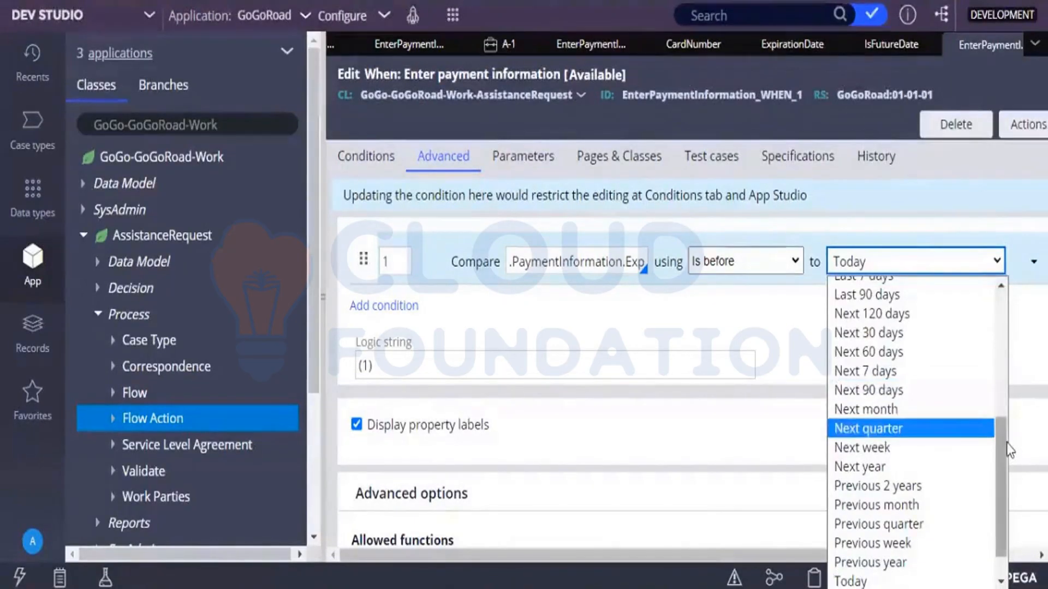
scroll(1006, 443, "down", 1)
left_click_drag(1006, 477, 1011, 301)
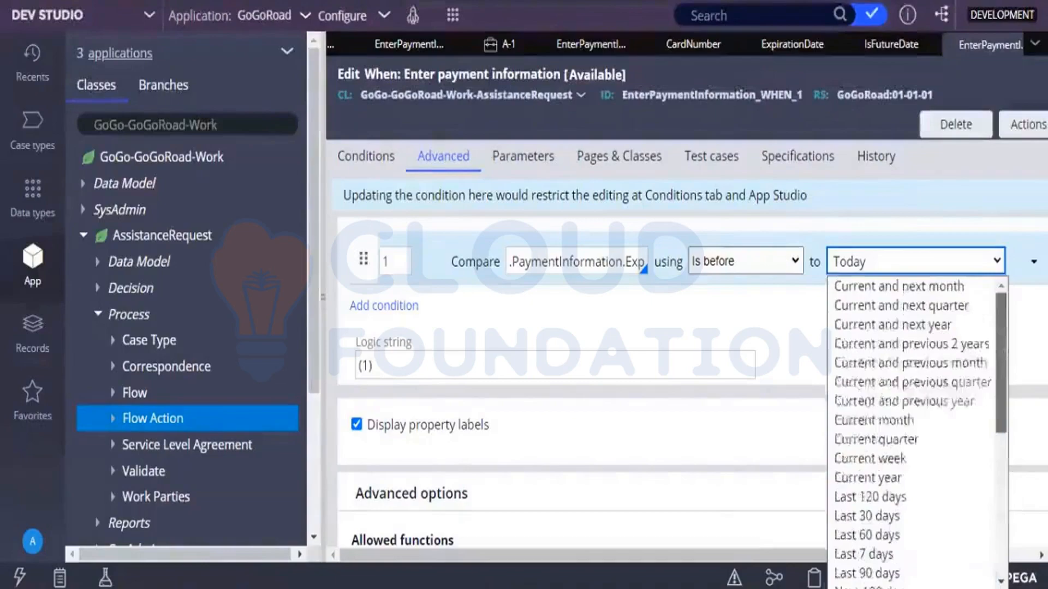
left_click_drag(1015, 323, 1011, 375)
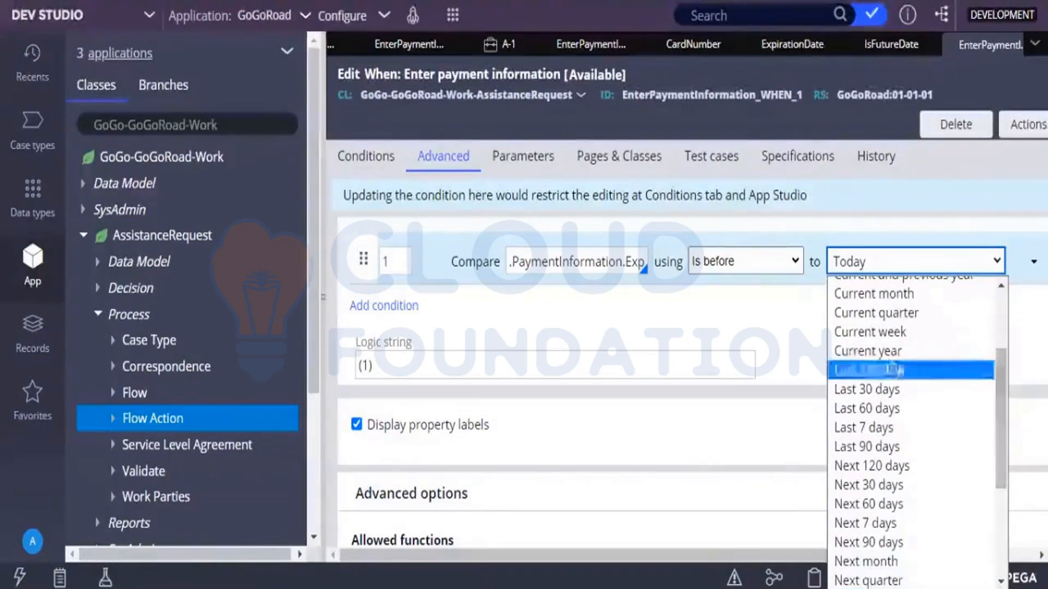
left_click(810, 329)
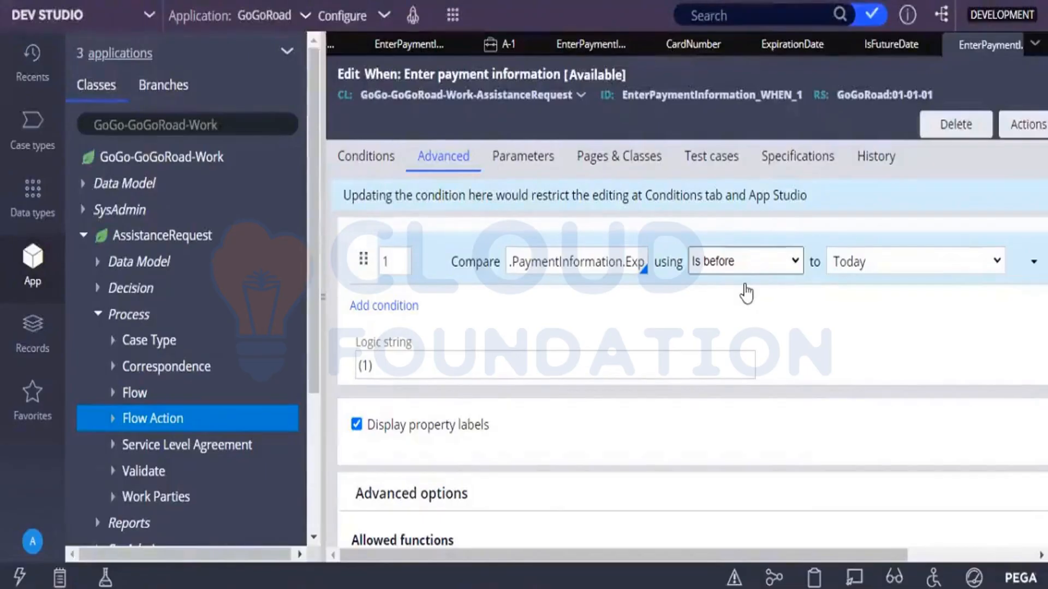
Step: Review the validate rules available to the EnterPaymentInformation flow action and the validation messages on case A-1
left_click(323, 296)
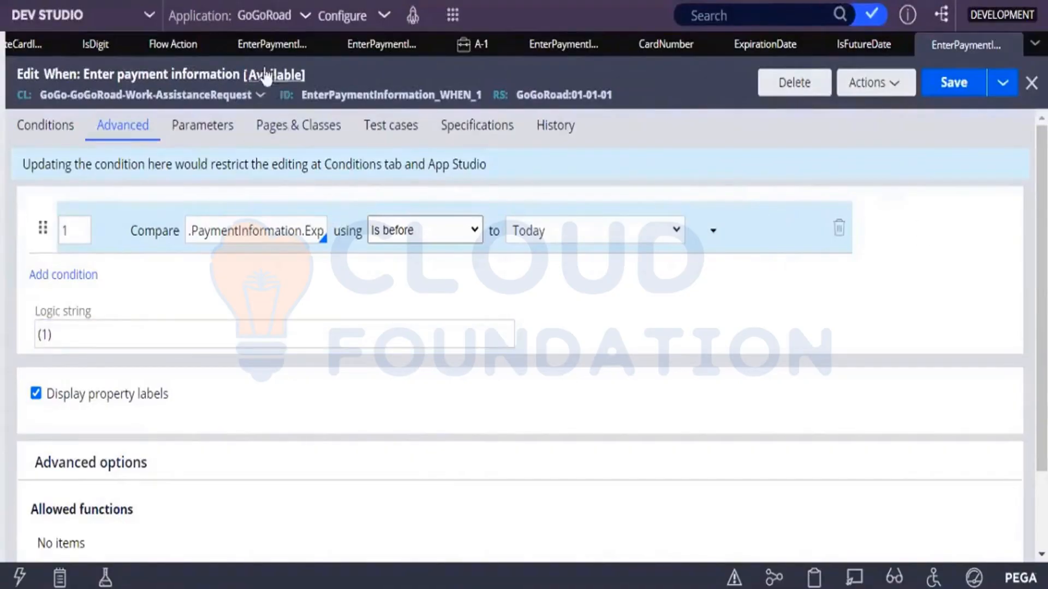
left_click(245, 49)
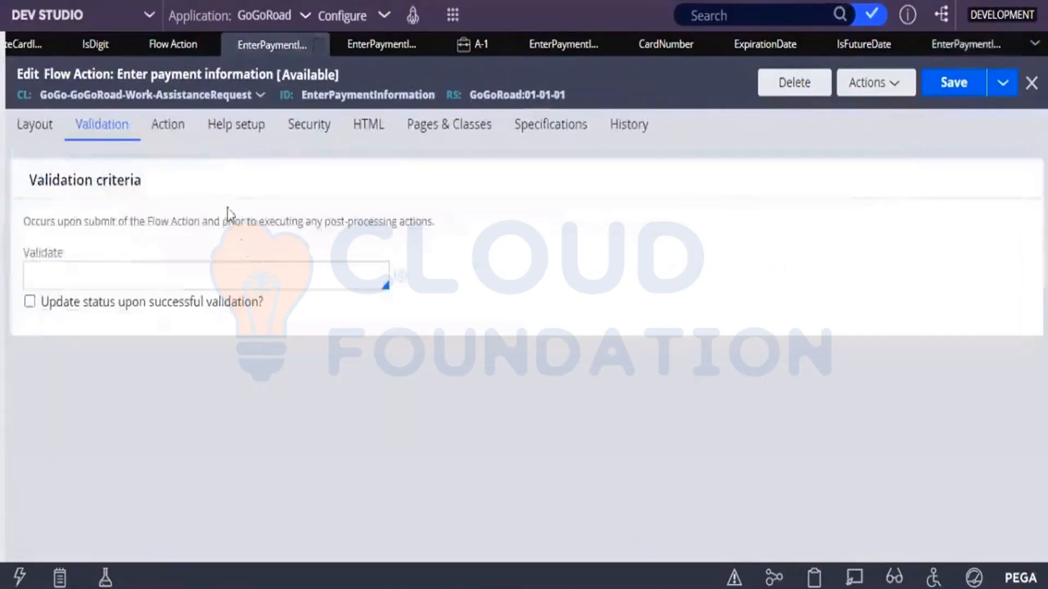
left_click(258, 275)
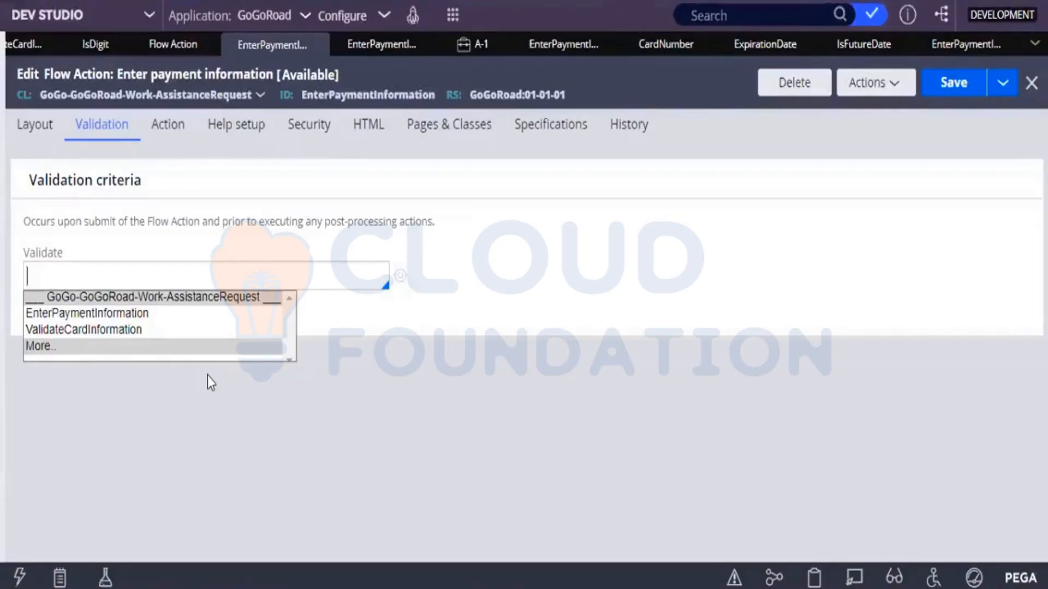
left_click(480, 48)
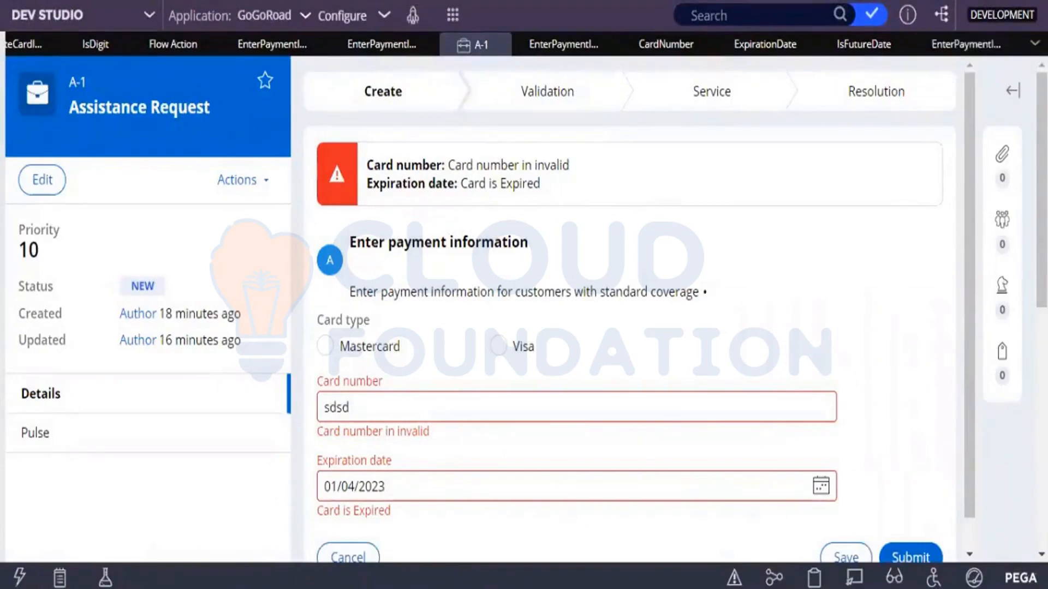
left_click(1007, 44)
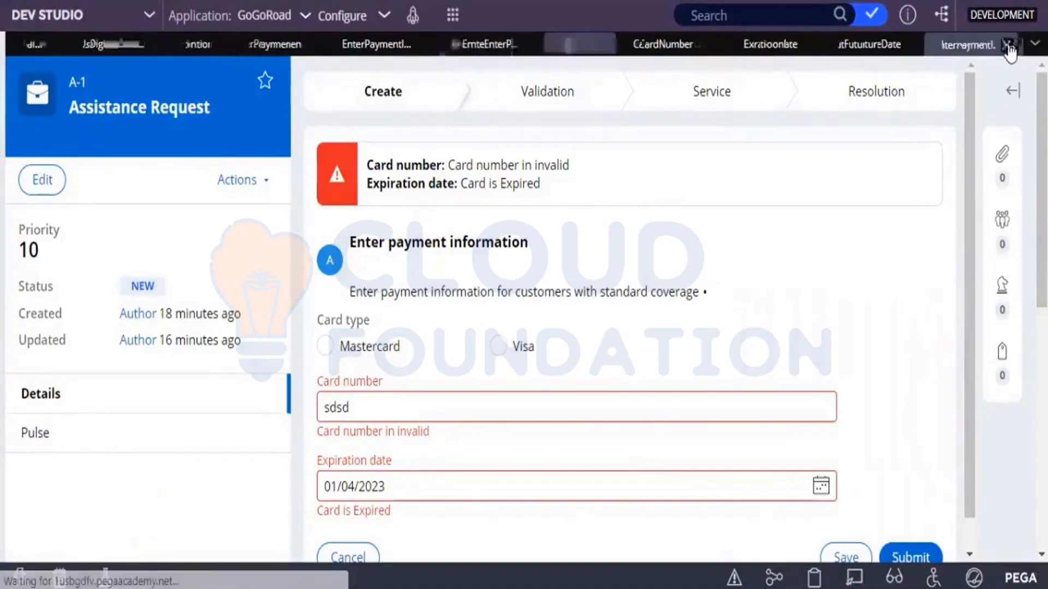
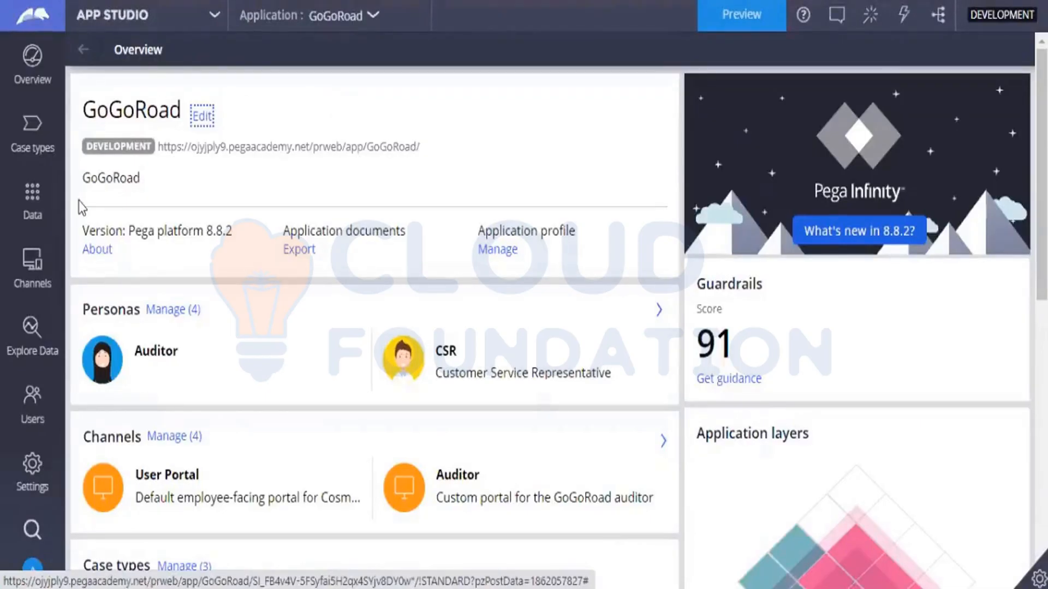
Step: Open the Vehicle models data object in App Studio and display its data pages
left_click(26, 215)
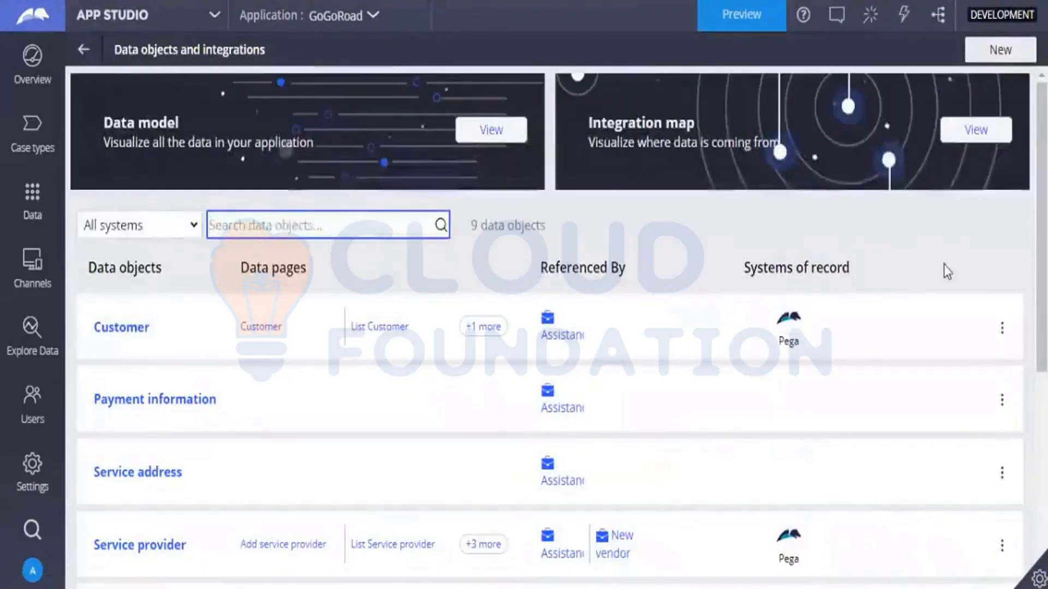
scroll(546, 327, "down", 5)
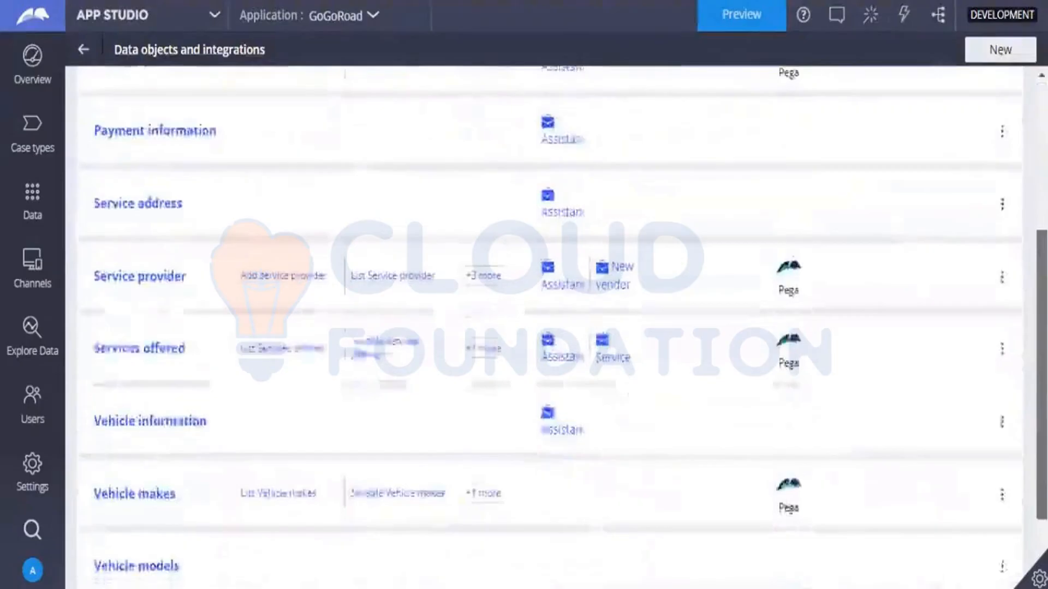
scroll(288, 405, "down", 2)
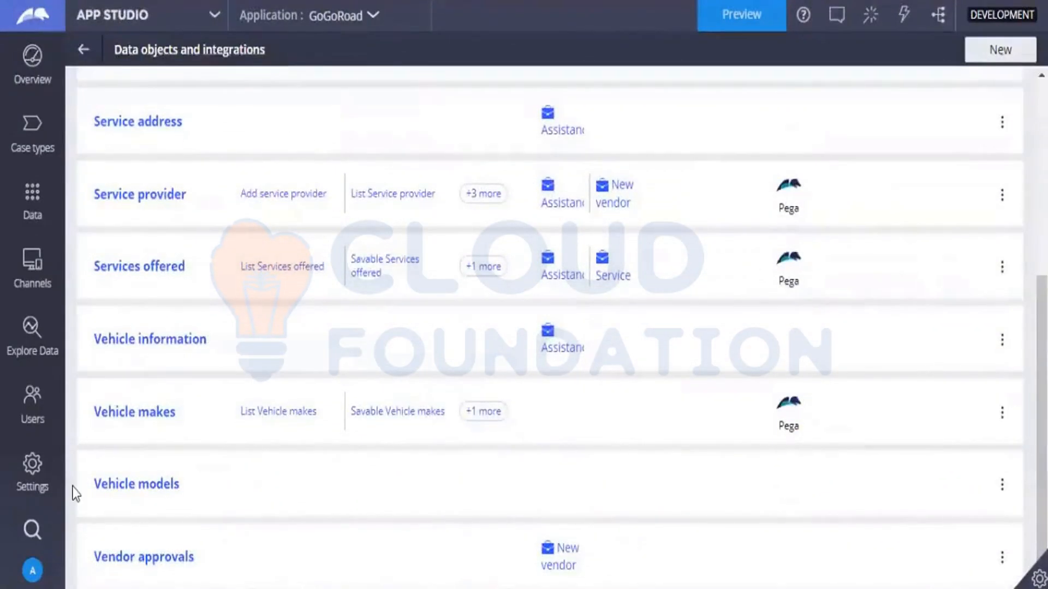
left_click(101, 485)
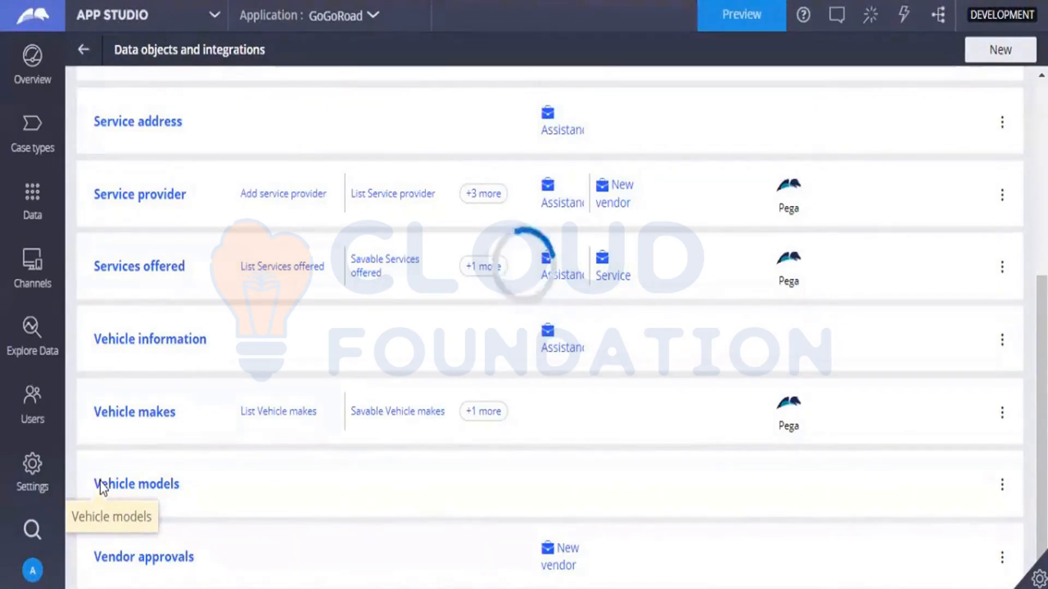
left_click(101, 485)
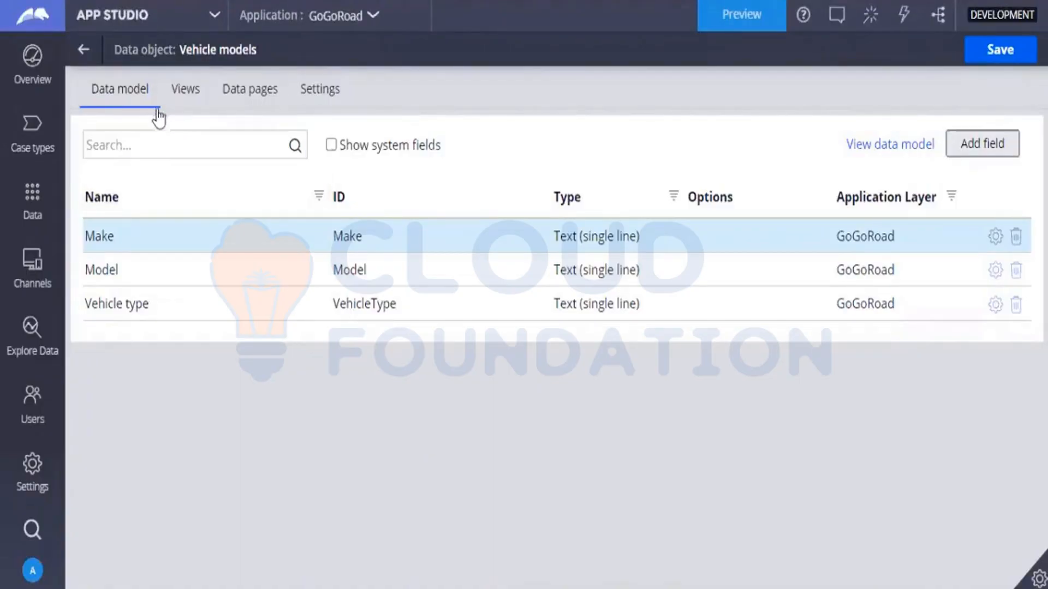
left_click(238, 113)
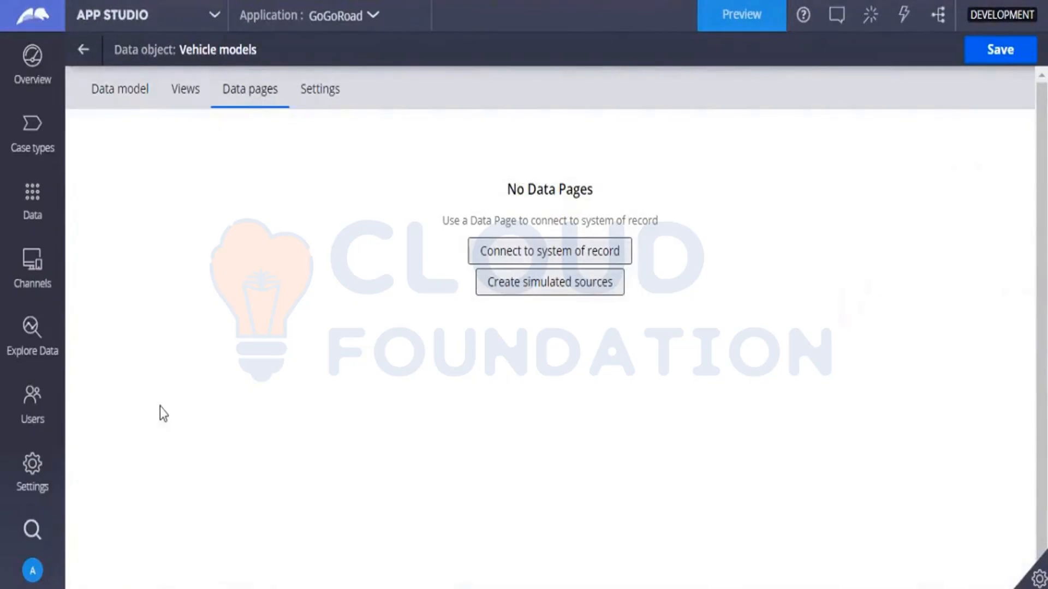
left_click(496, 252)
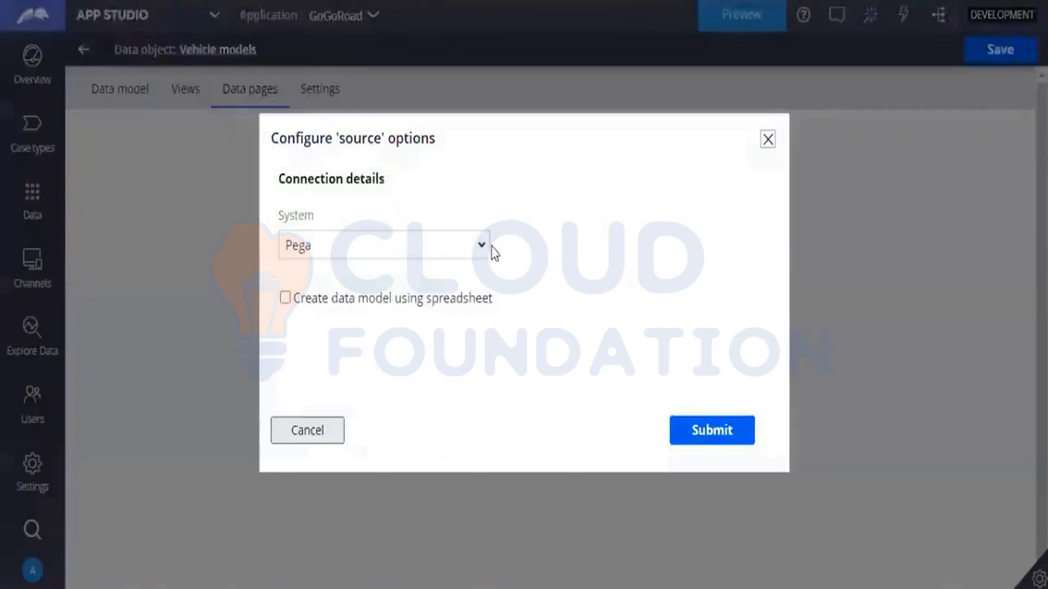
left_click(481, 246)
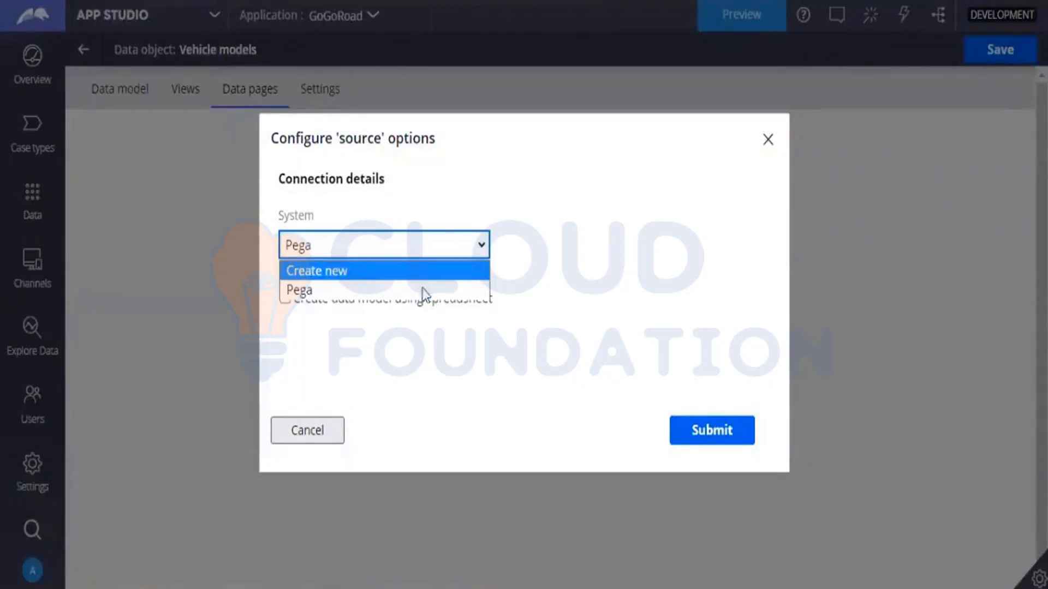
left_click_drag(387, 321, 326, 395)
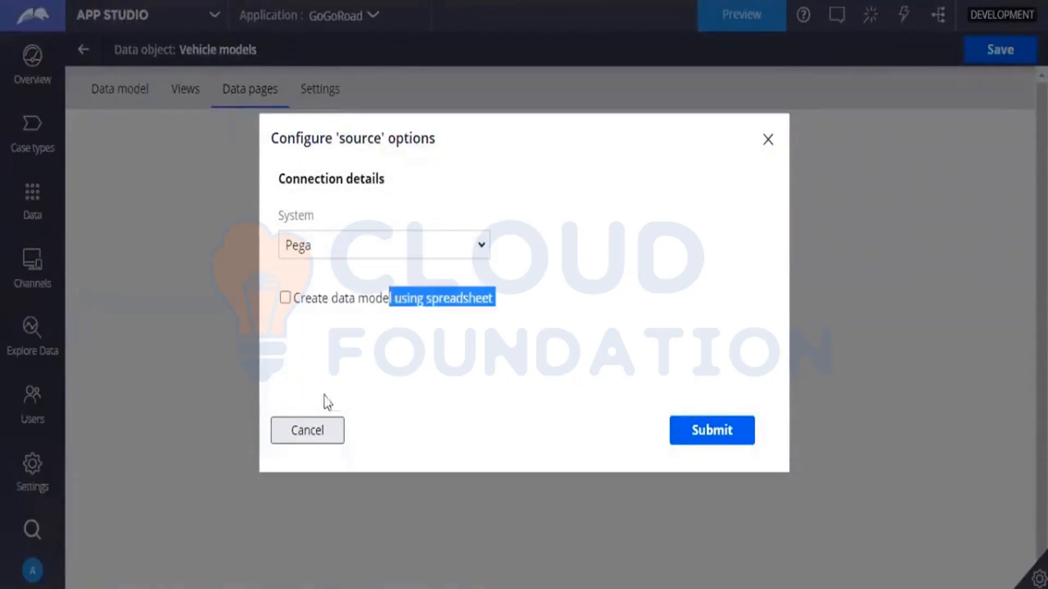
left_click(307, 431)
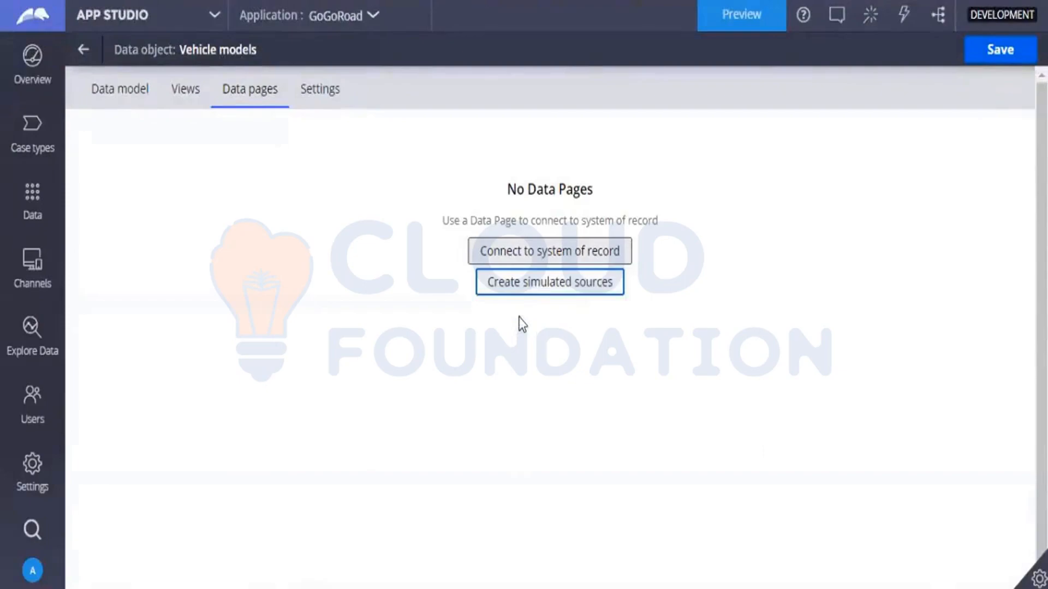
Step: Create data pages with simulated sources for the Vehicle models data object and display its records
left_click(502, 288)
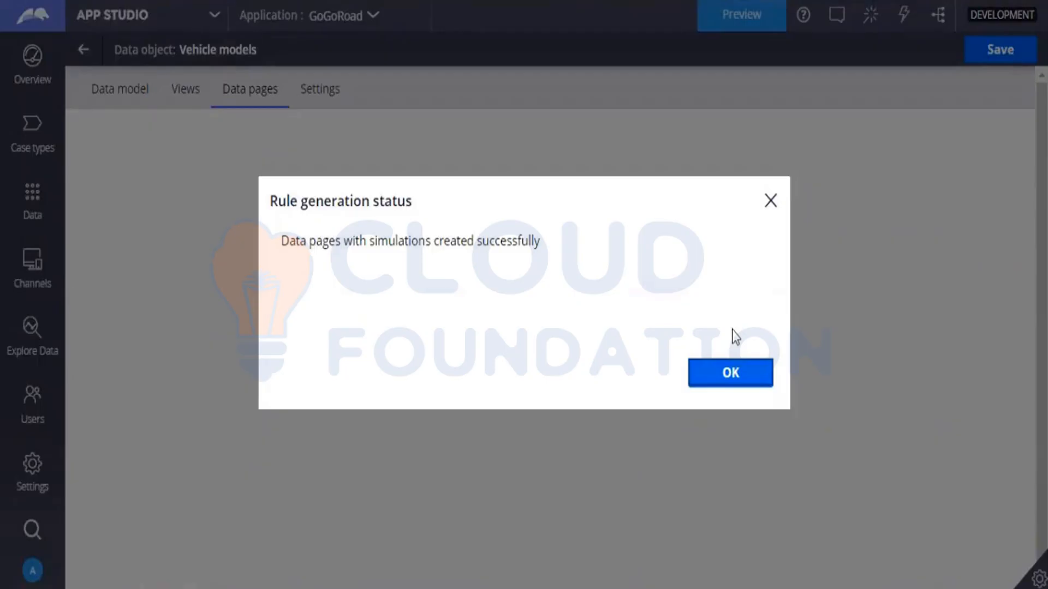
left_click(734, 376)
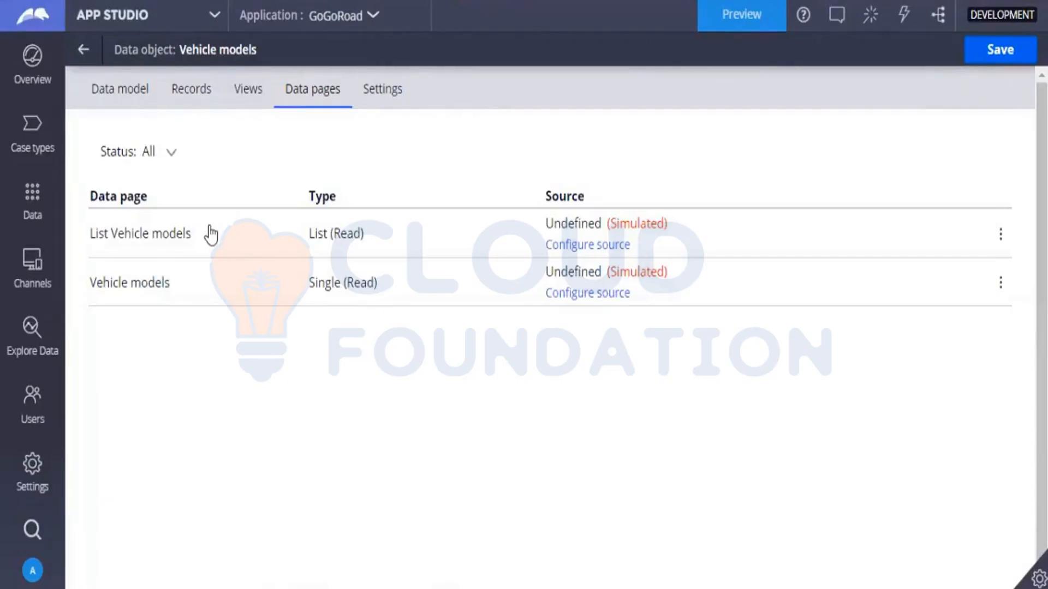
left_click(209, 110)
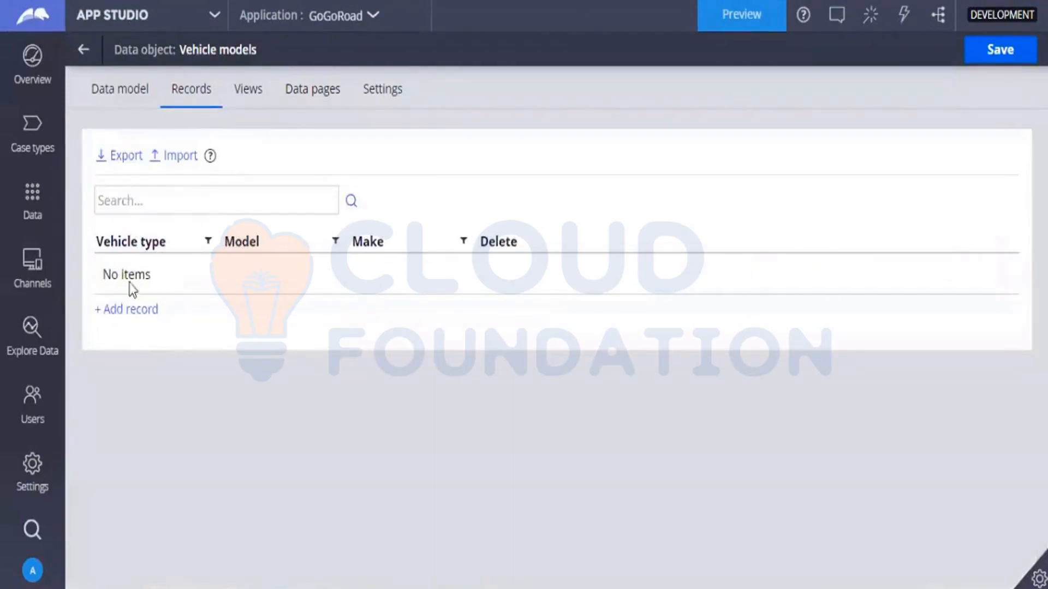
Step: Add a Vehicle models record with vehicle type Truck, model Ridgeline and make Honda
left_click(131, 312)
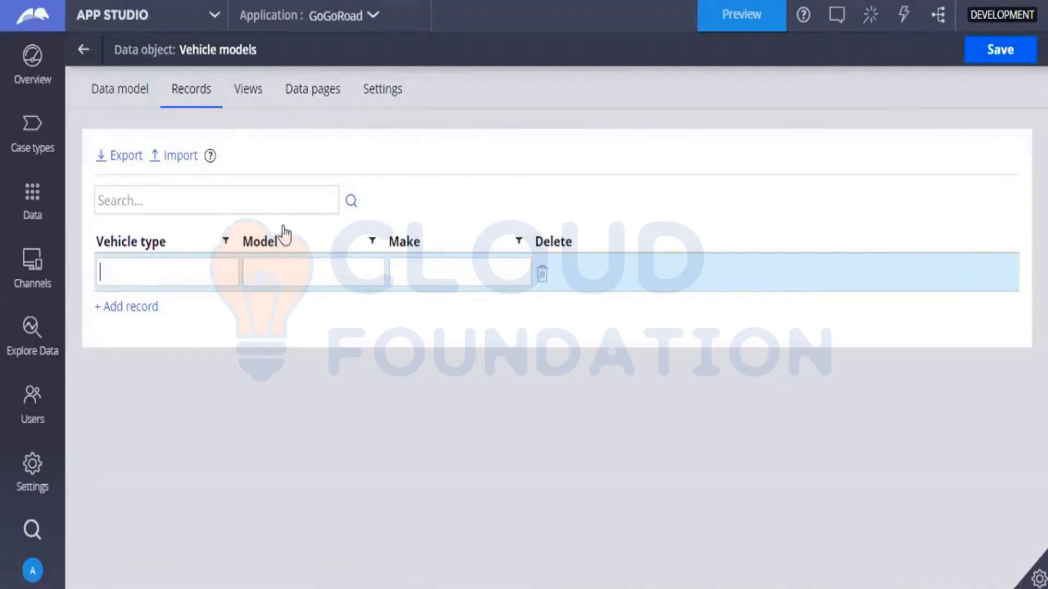
left_click(294, 96)
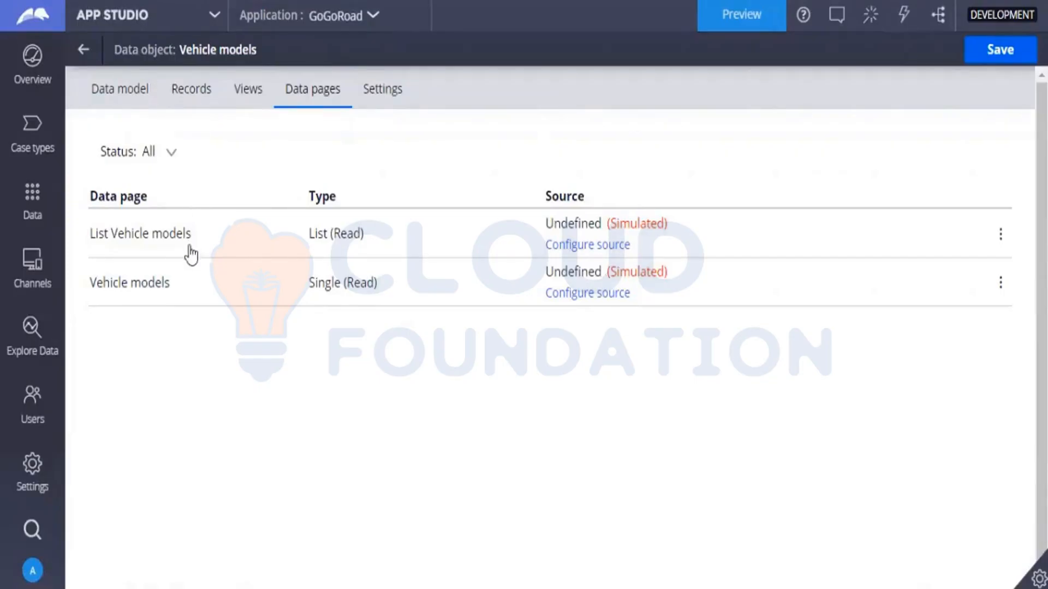
left_click(196, 104)
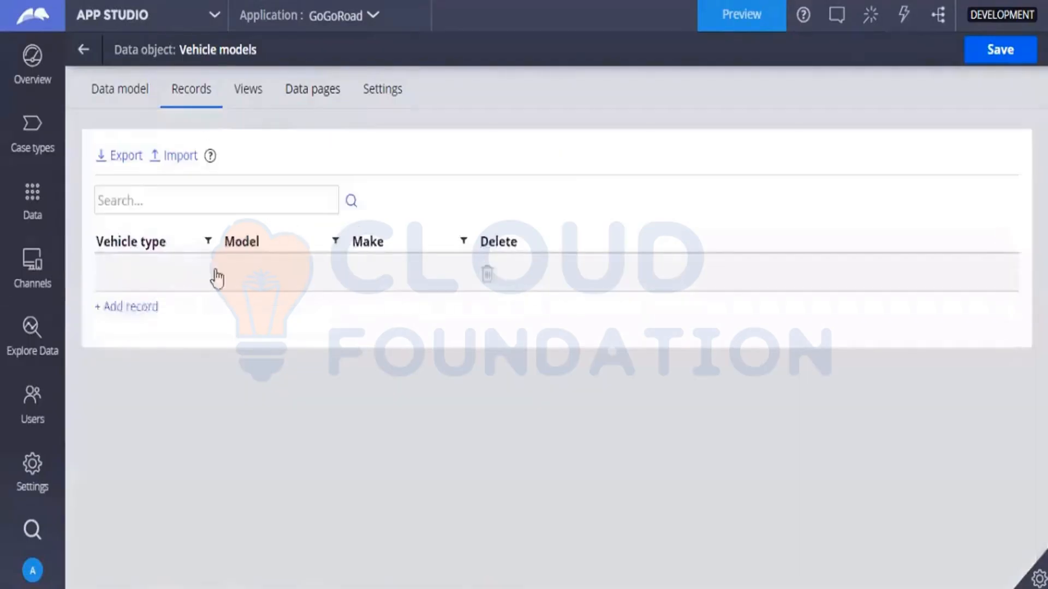
left_click(125, 272)
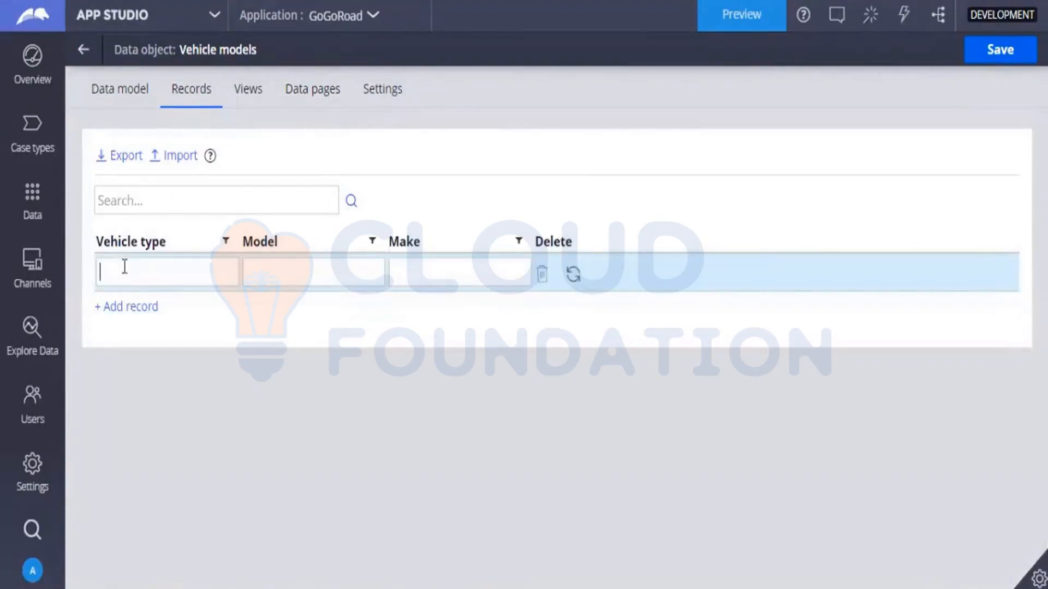
type("Truck")
left_click(336, 272)
type("F")
key("BackSpace")
type("Ridgeline")
left_click(406, 268)
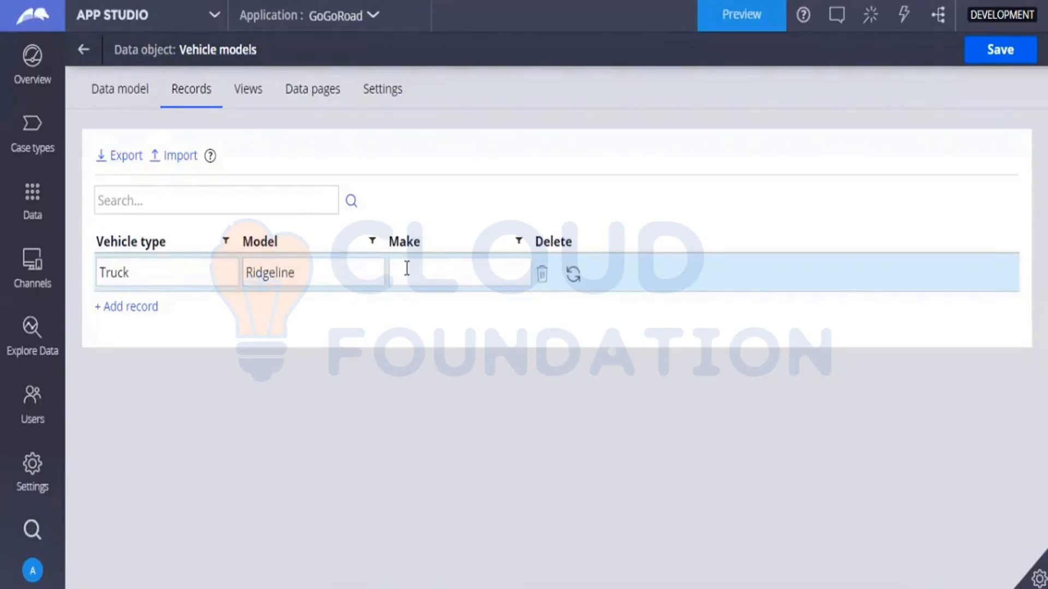
type("Honda")
Step: Add a second record with vehicle type Passenger car, model City and make Honda, and save the Vehicle models data object
left_click(152, 309)
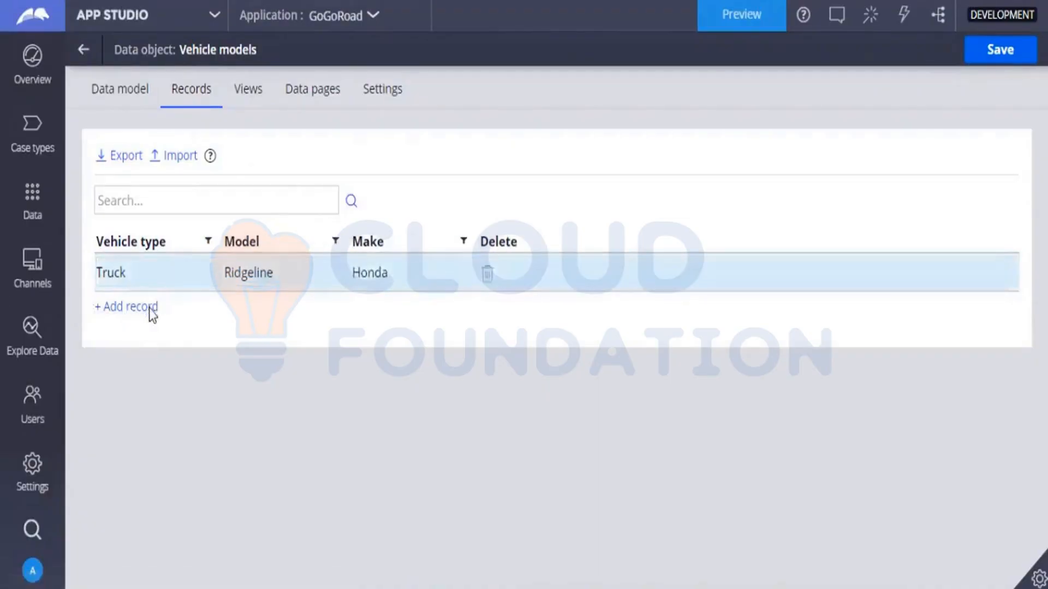
type("Passenger")
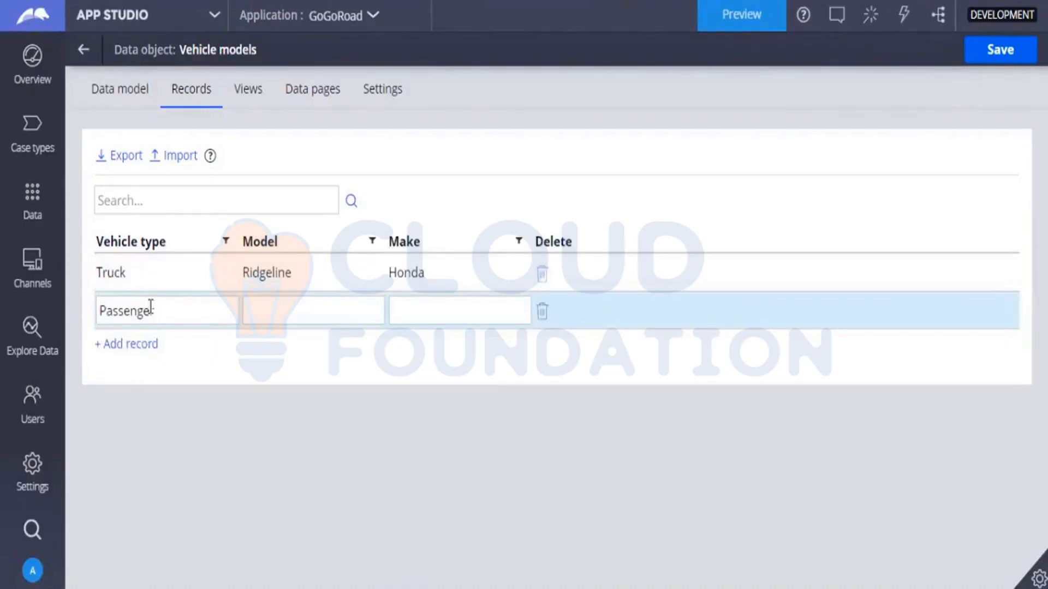
type(" car")
left_click(287, 325)
type("Acco")
key("BackSpace")
key("BackSpace")
key("BackSpace")
key("BackSpace")
type("City")
left_click(415, 316)
type("Honda")
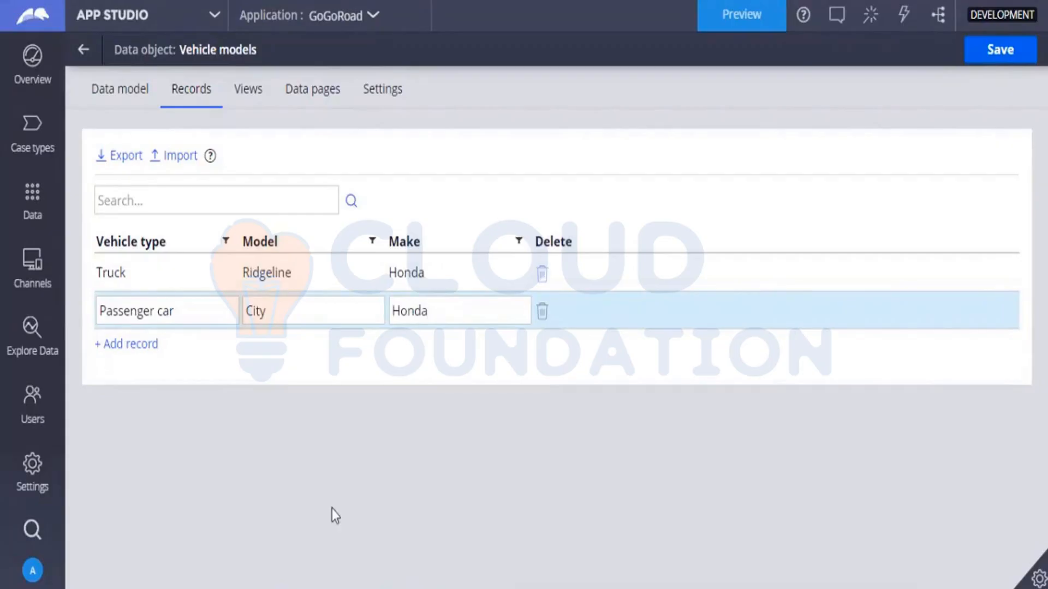
left_click(983, 65)
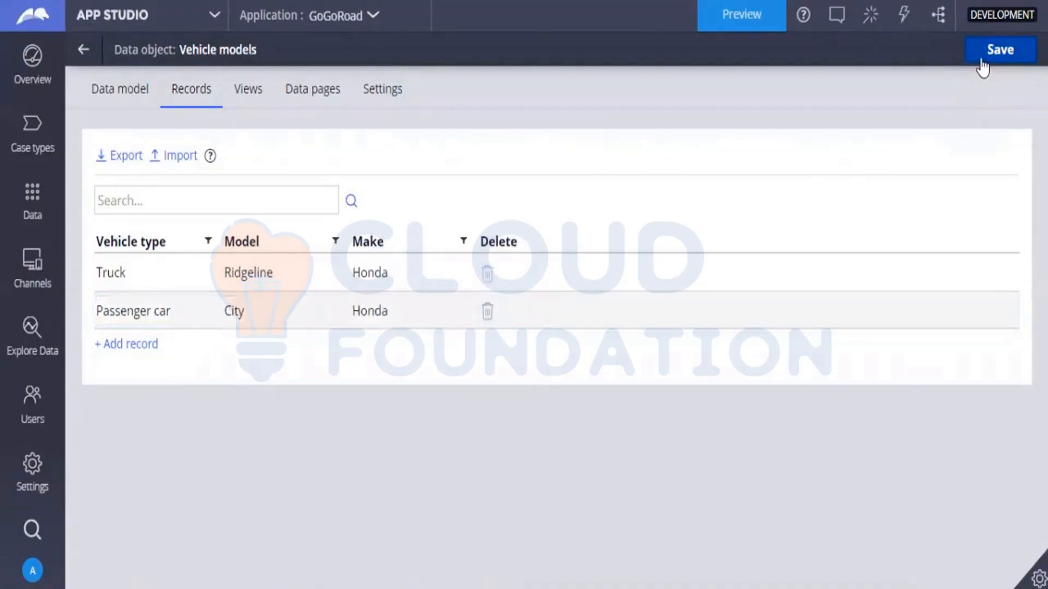
left_click(982, 65)
left_click(981, 59)
left_click(981, 61)
Step: Preview the application and start a new Assistance Request with the issue "My vehicle does not start"
left_click(708, 16)
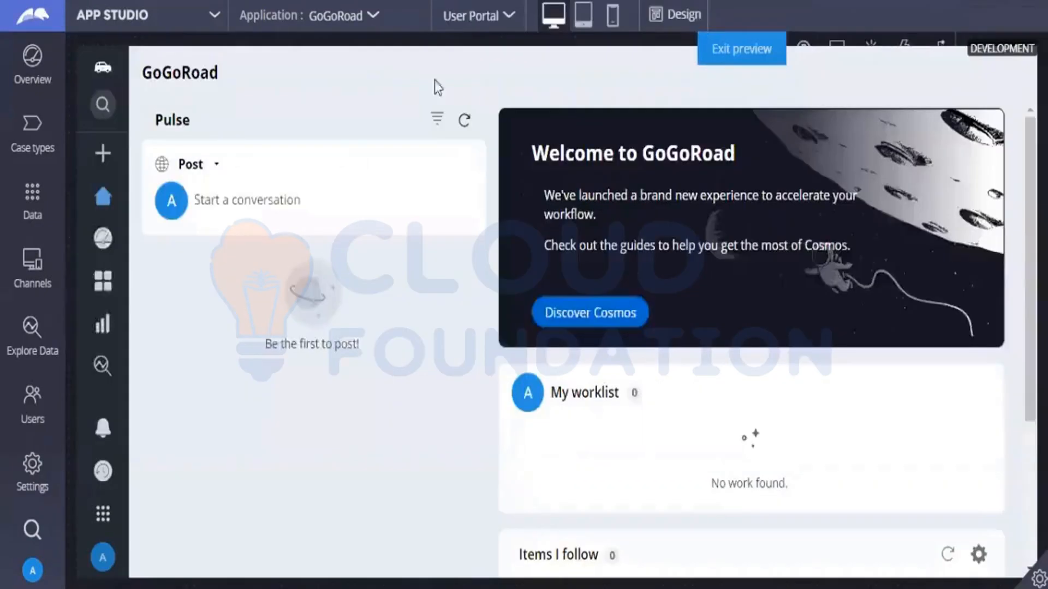
mouse_move(120, 169)
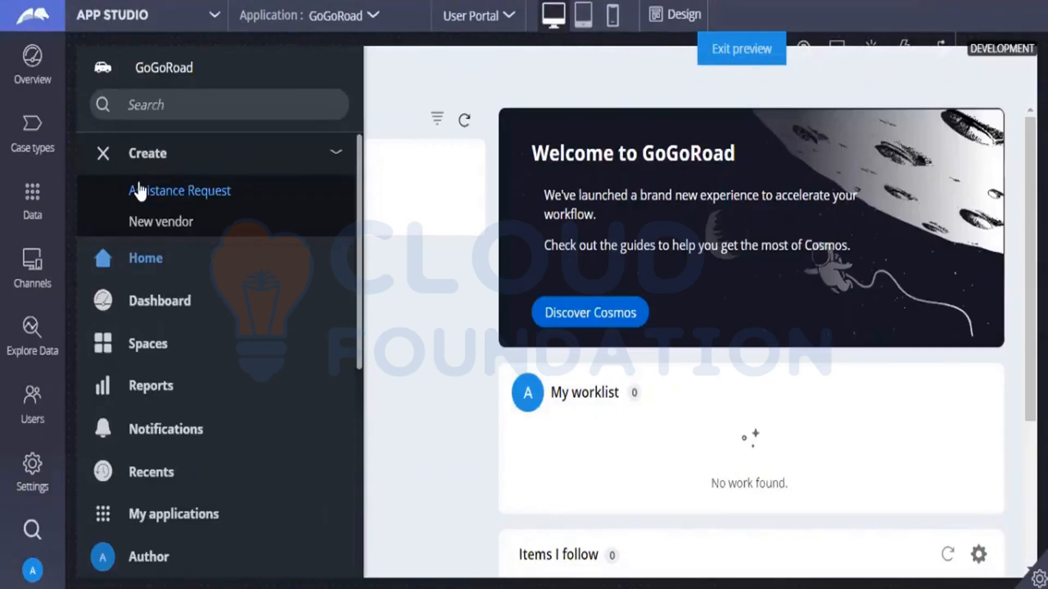
left_click(140, 191)
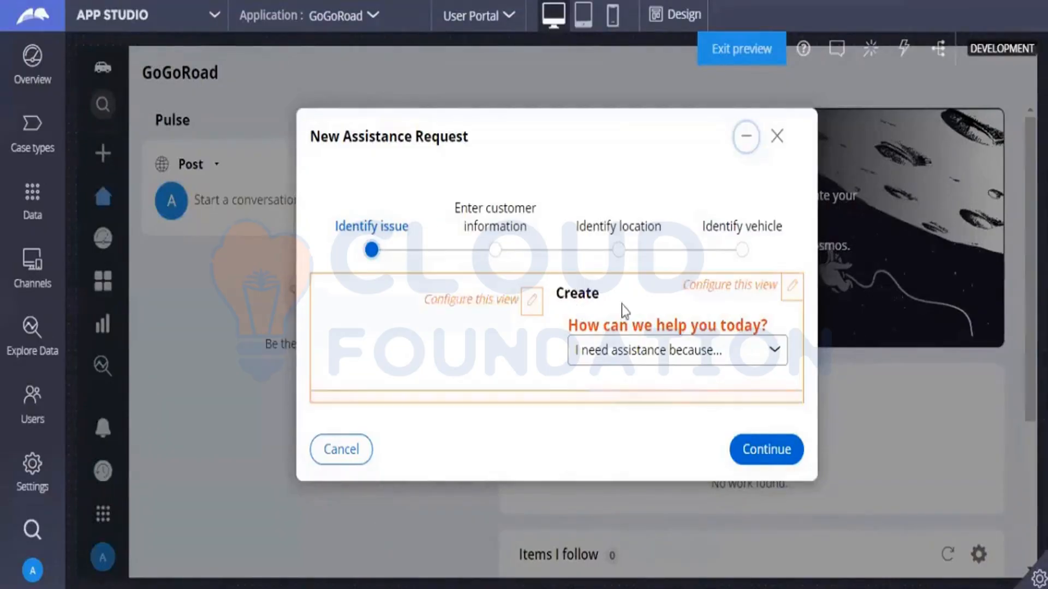
left_click(648, 342)
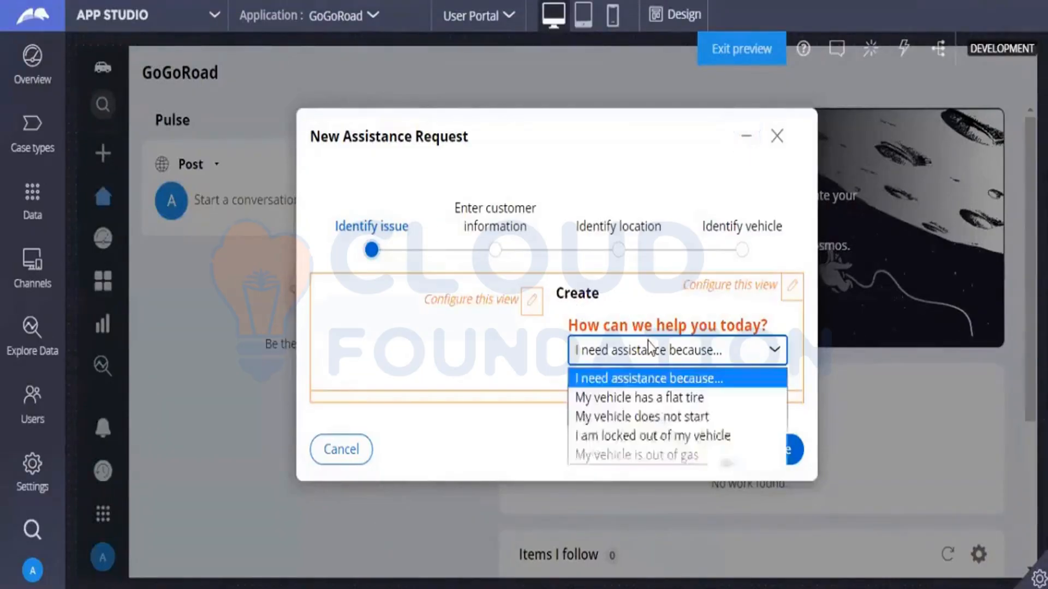
left_click(641, 423)
left_click(762, 458)
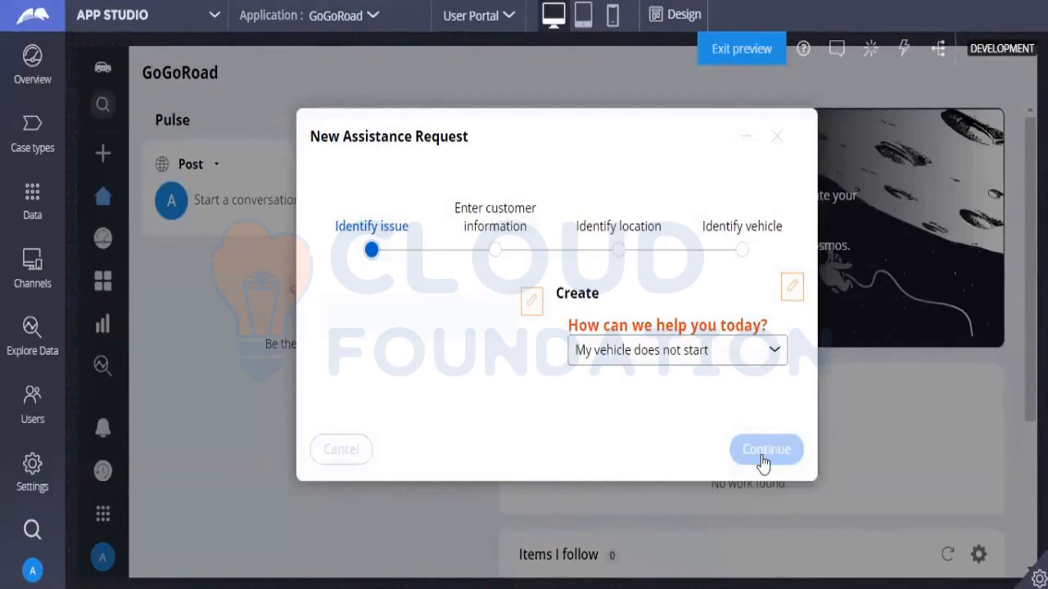
Step: Choose a customer's account ID and continue to the Identify vehicle step, leaving the service address blank
left_click(759, 354)
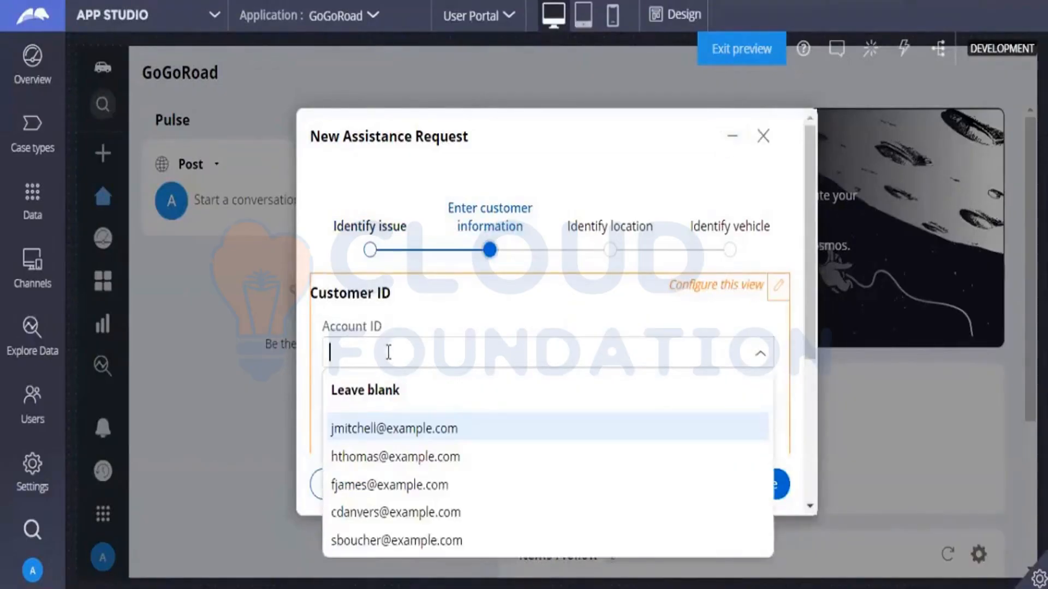
left_click(397, 452)
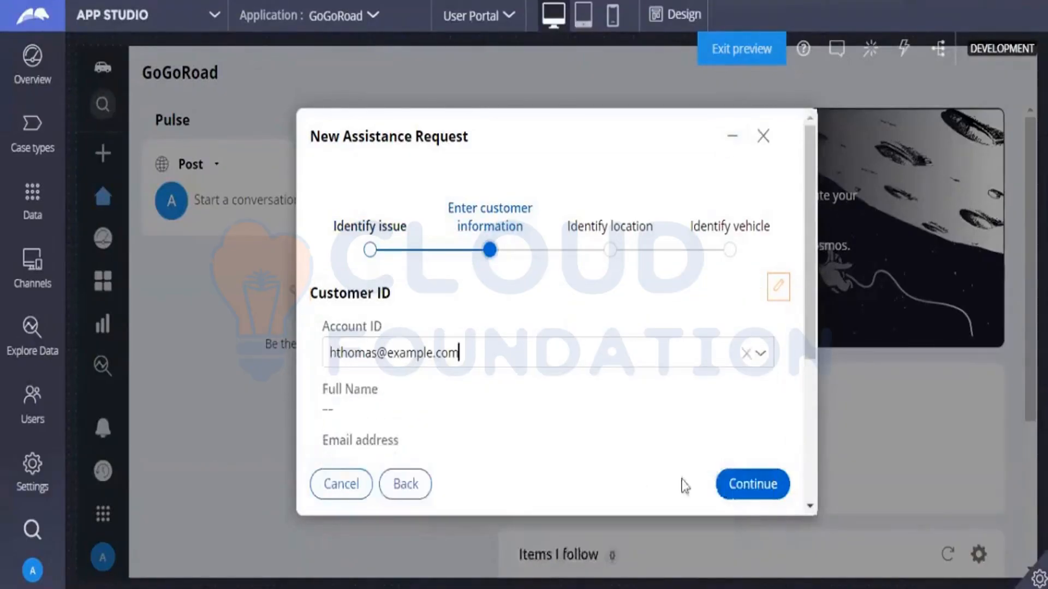
left_click(727, 494)
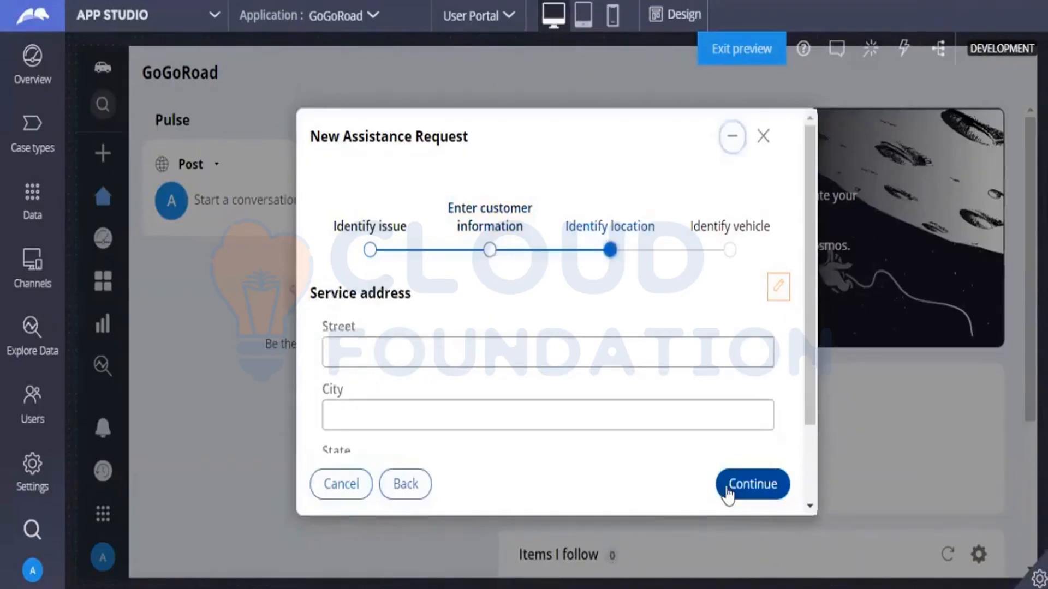
left_click(727, 494)
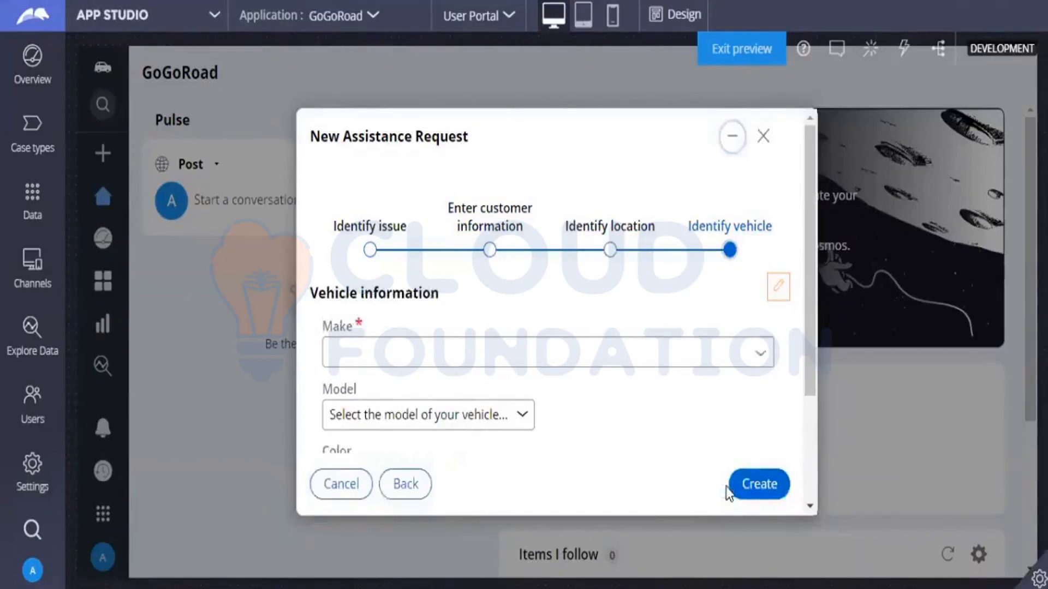
Step: Check which choices the Make and Model fields offer in the vehicle information form
scroll(804, 374, "down", 1)
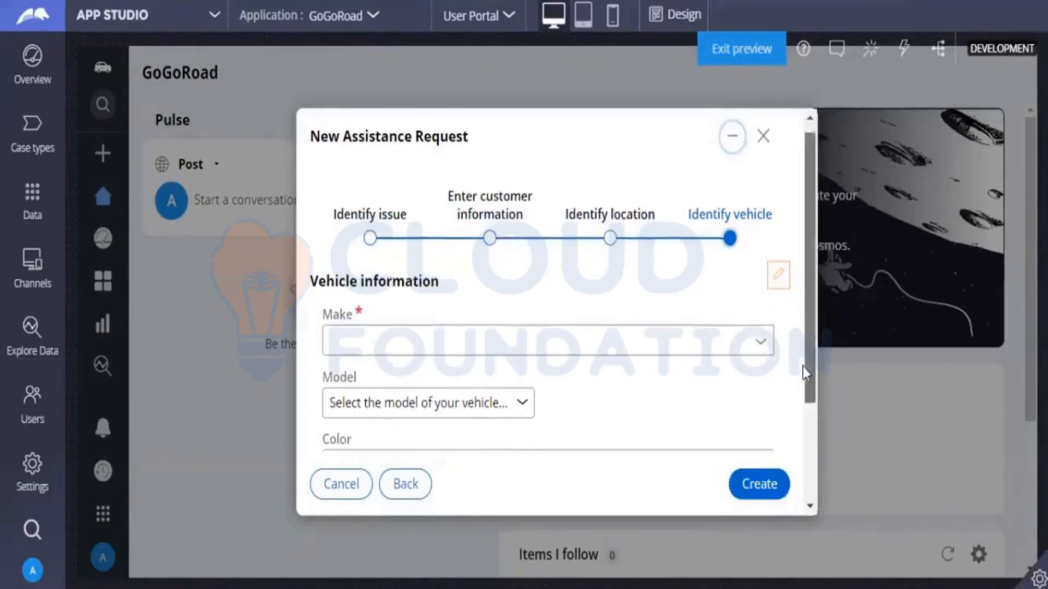
scroll(804, 374, "down", 3)
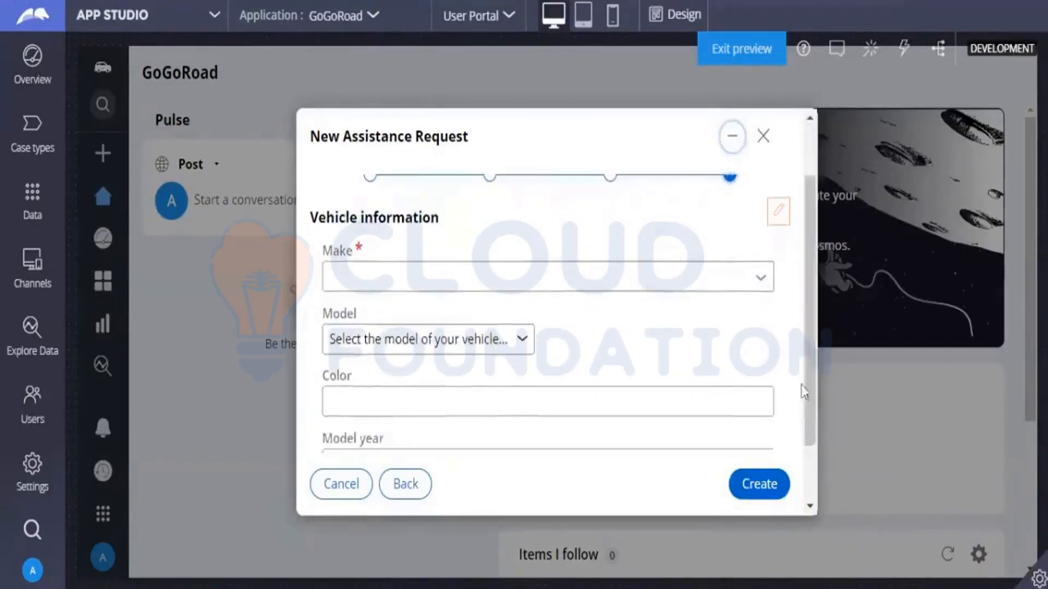
left_click(764, 286)
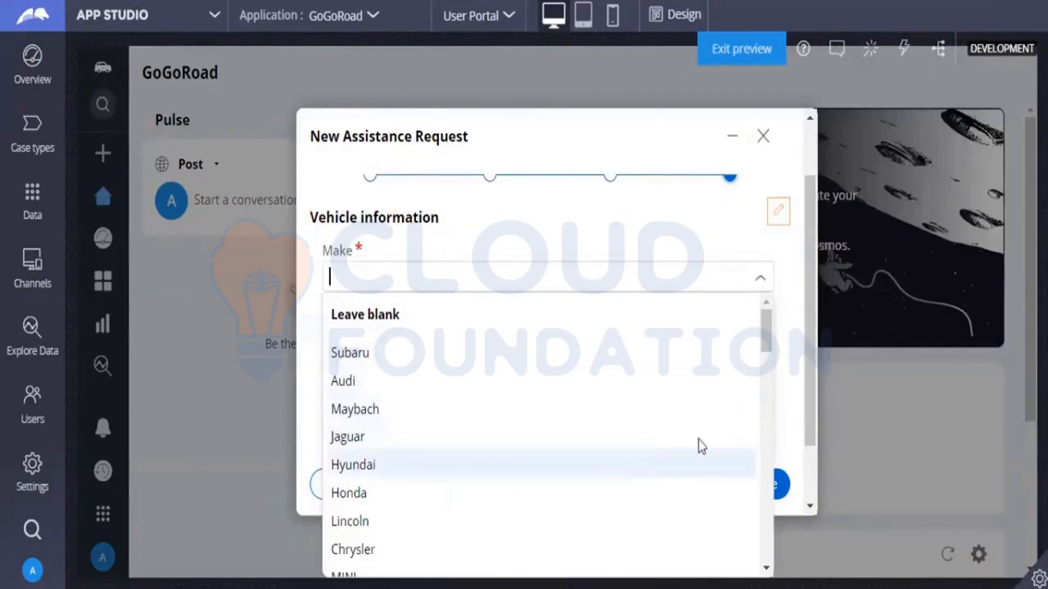
left_click(786, 395)
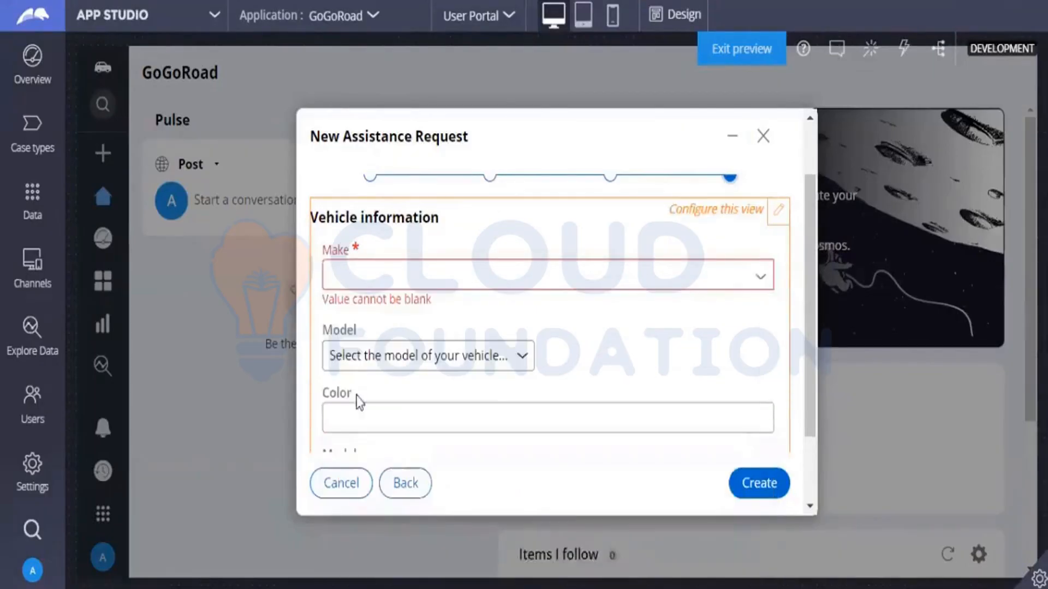
left_click(359, 365)
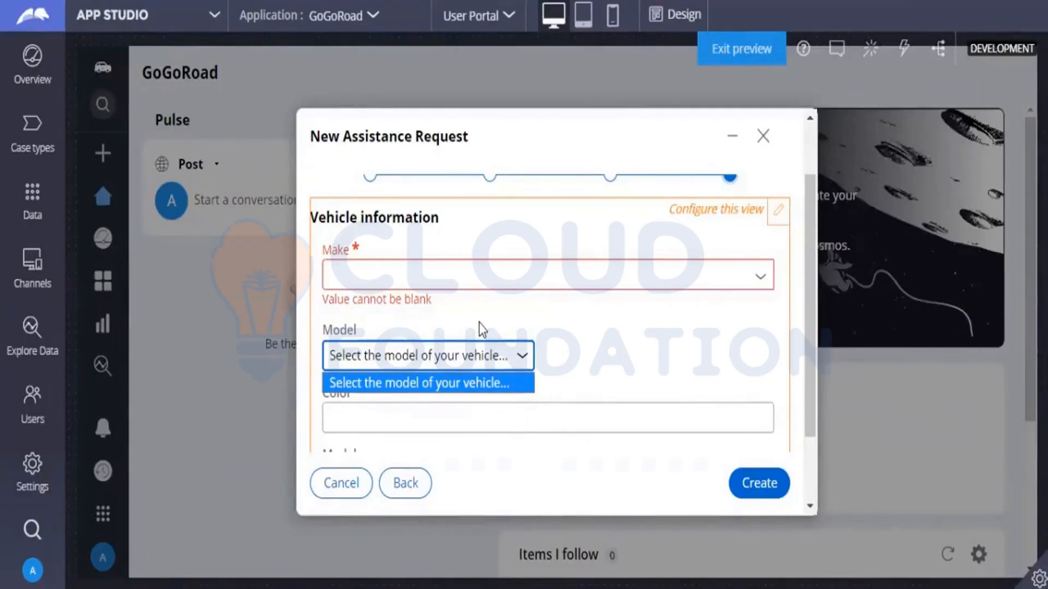
left_click(580, 347)
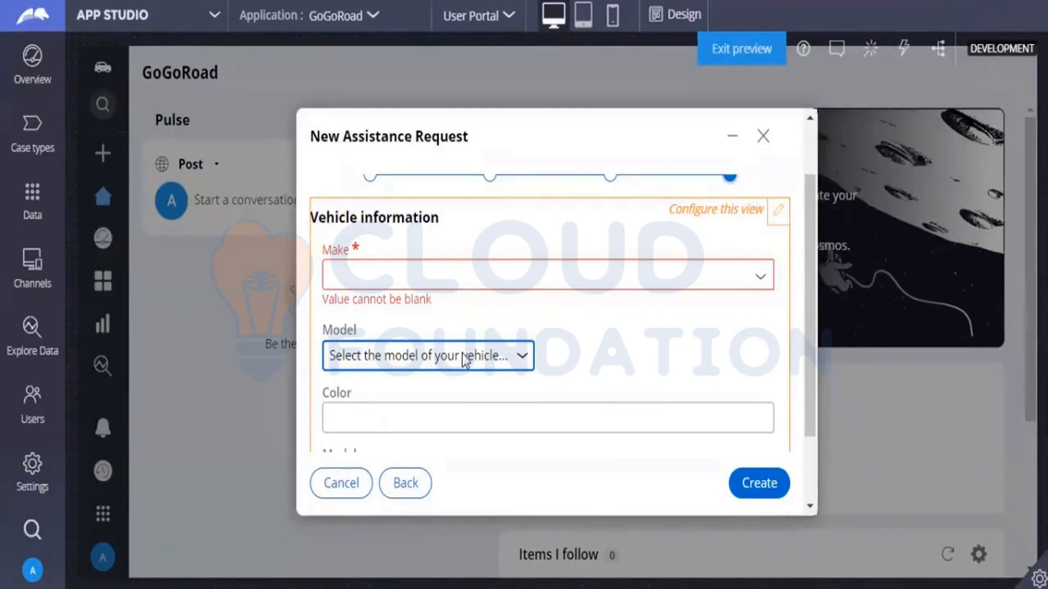
Step: Turn on design mode for the preview and open the Model dropdown's properties in the Vehicle information section
left_click(656, 22)
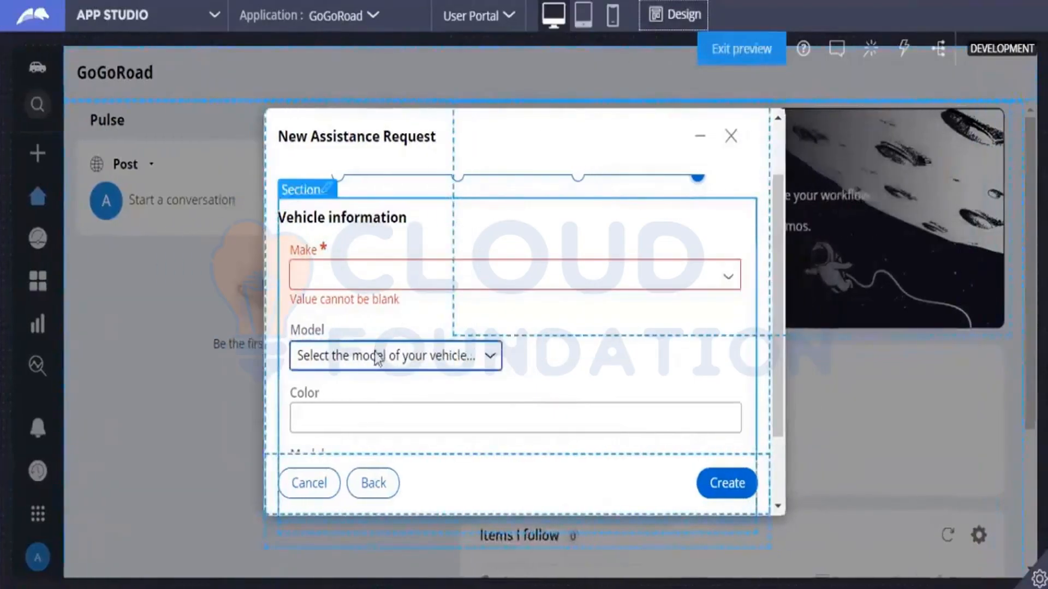
left_click(325, 197)
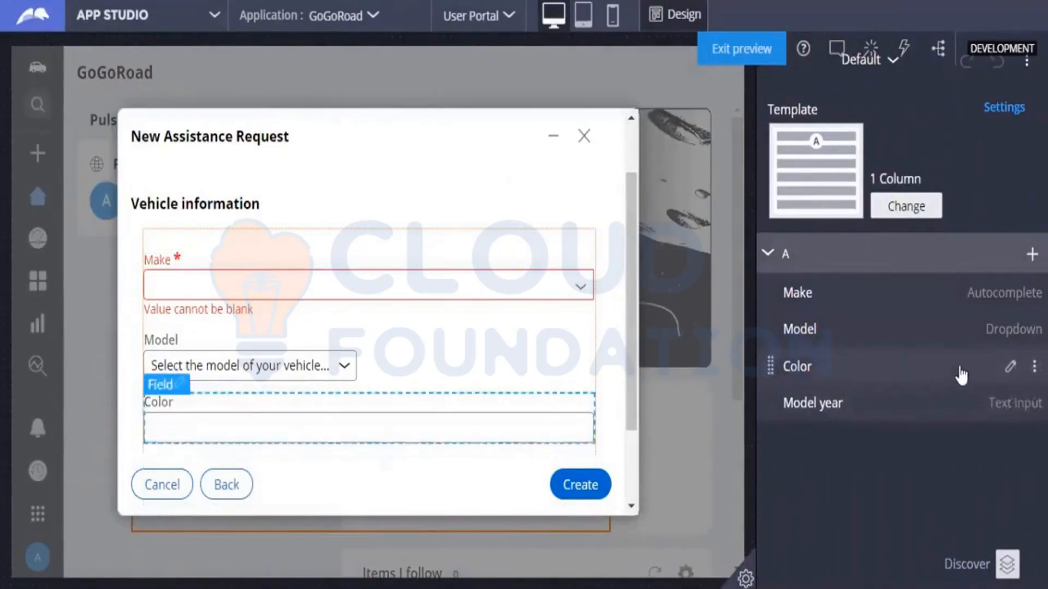
left_click(1010, 331)
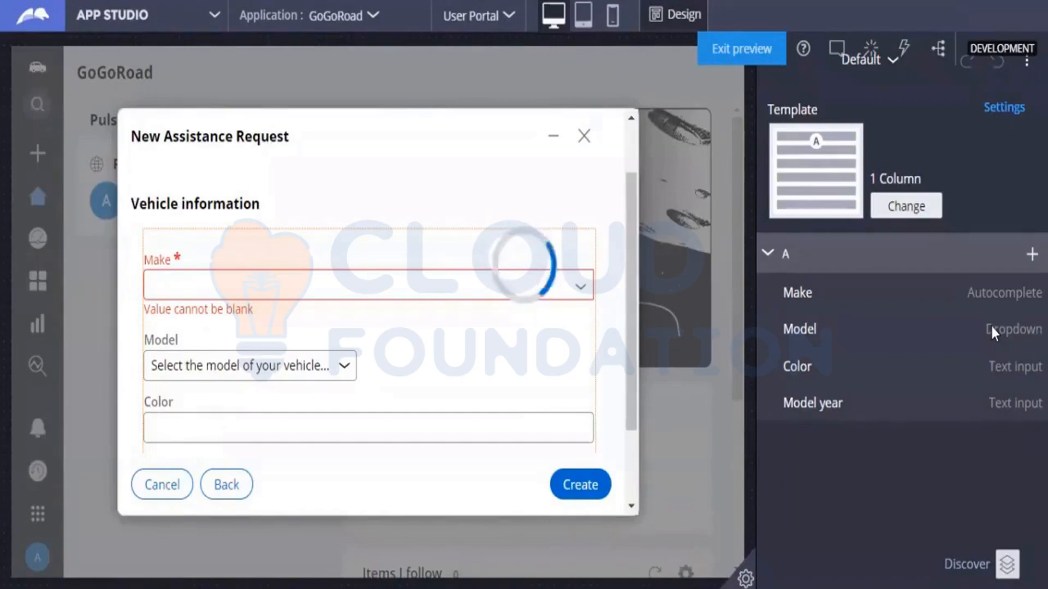
left_click(990, 325)
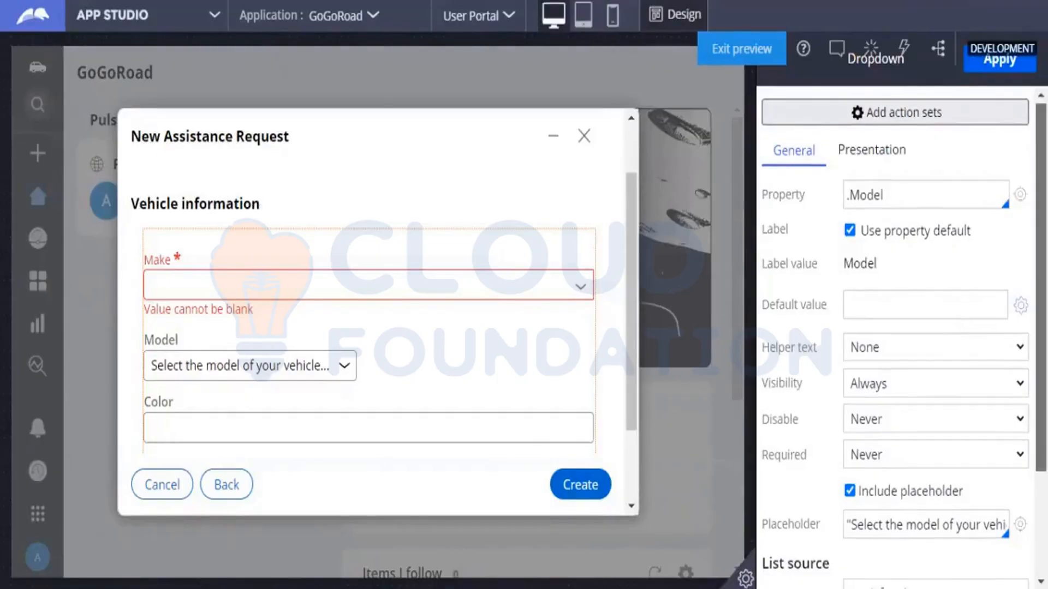
Step: Set the Model dropdown's list source type to Data page
scroll(895, 328, "down", 3)
scroll(895, 328, "down", 1)
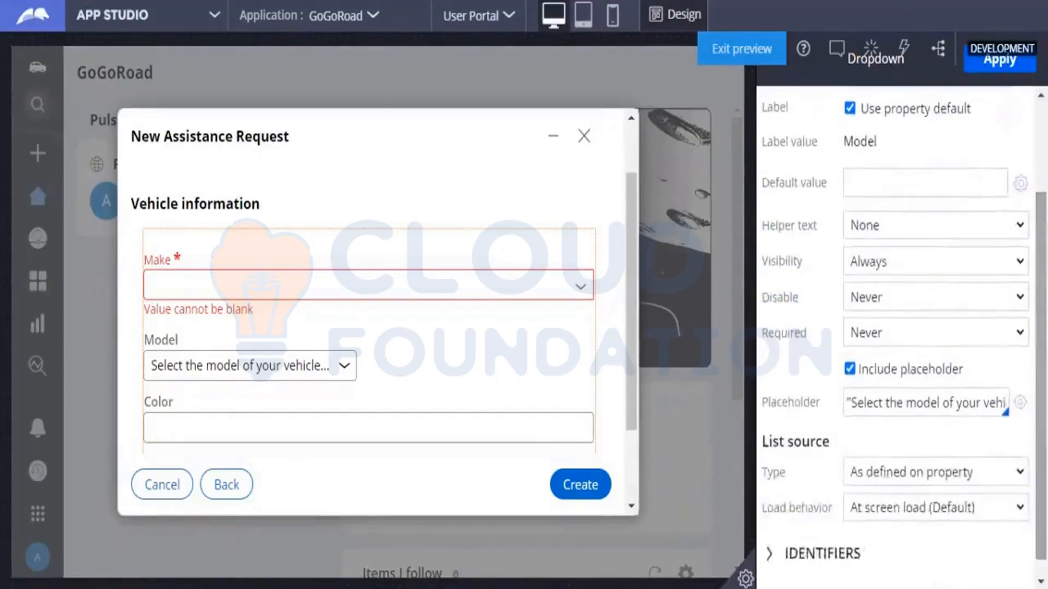
scroll(912, 496, "down", 1)
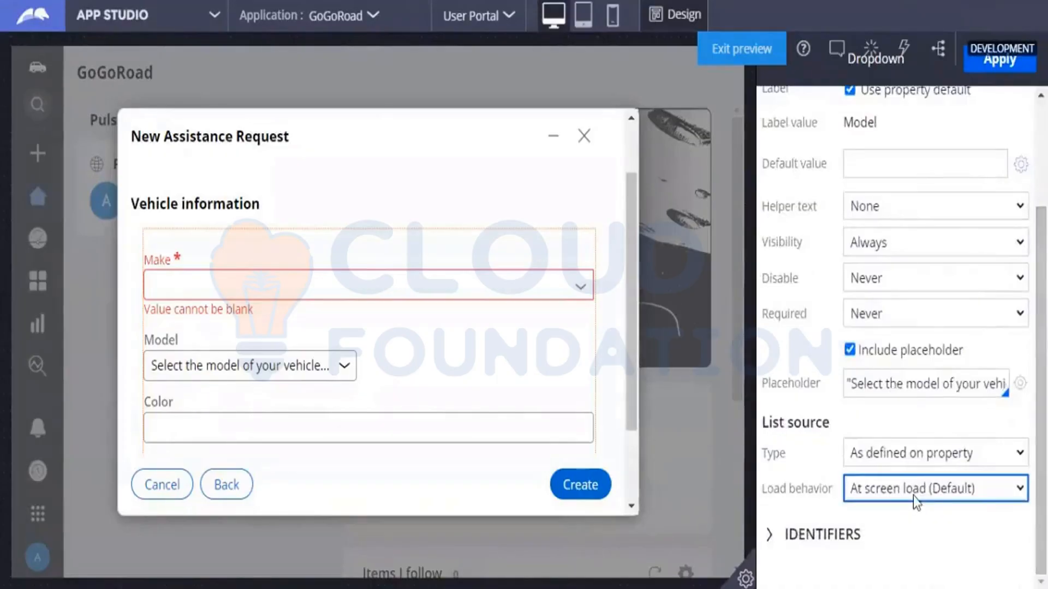
left_click(863, 463)
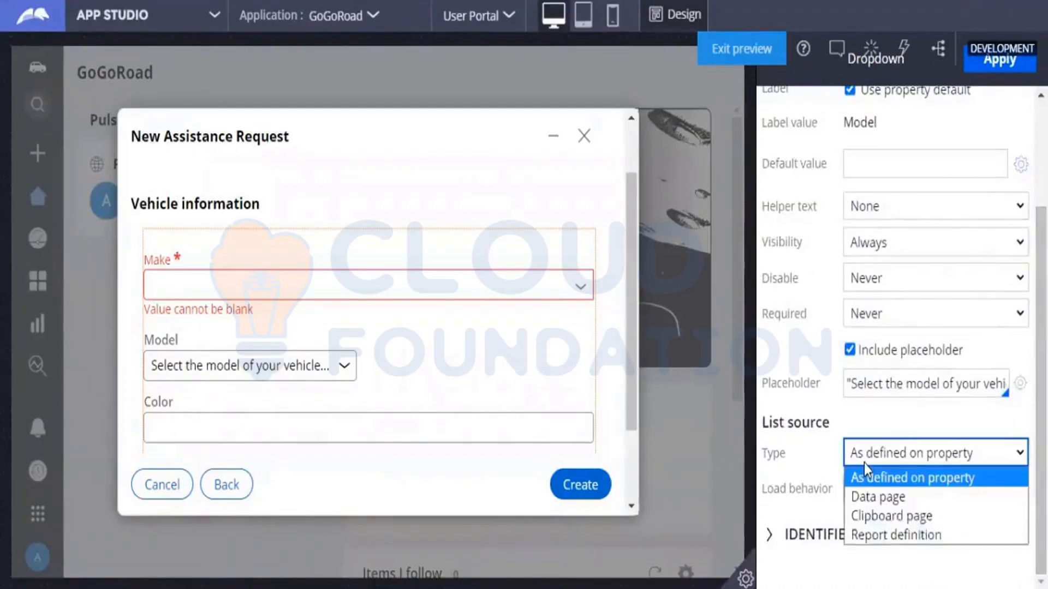
left_click(873, 502)
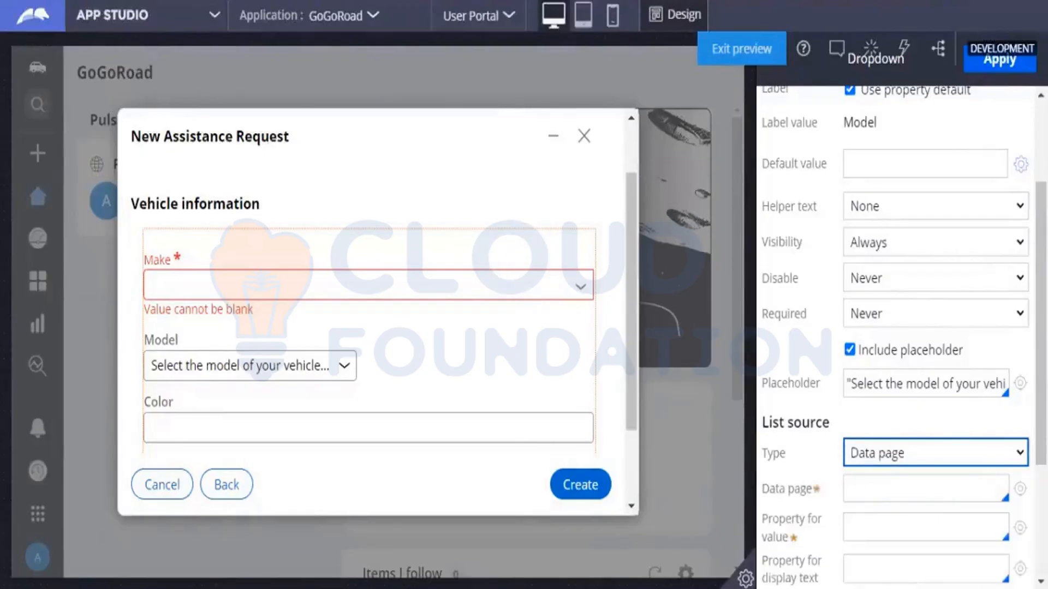
Step: Set the Model dropdown's source data page to D_VehiclemodelsList
scroll(961, 392, "down", 3)
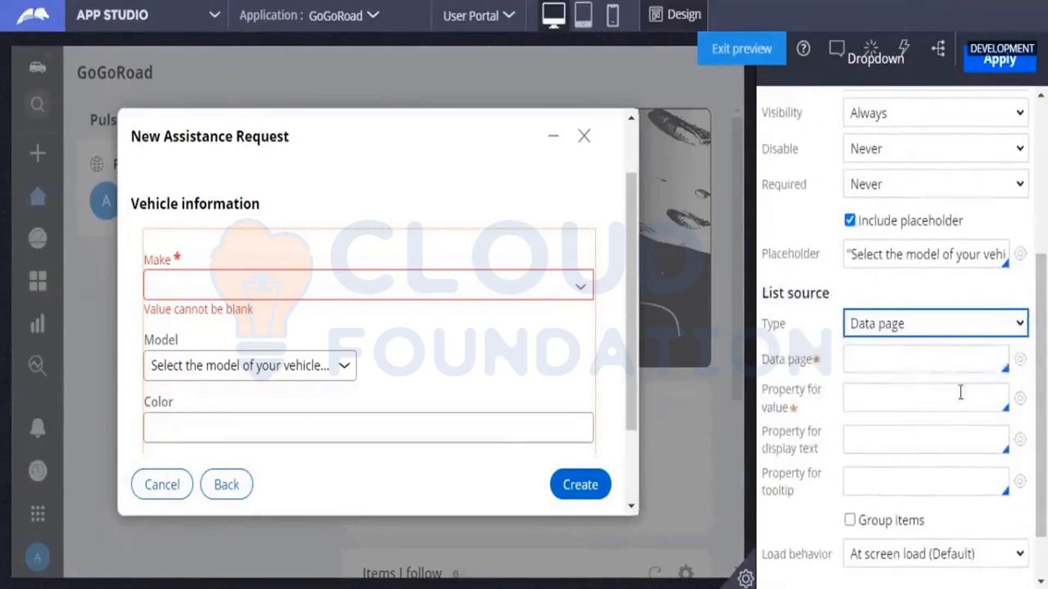
left_click(953, 365)
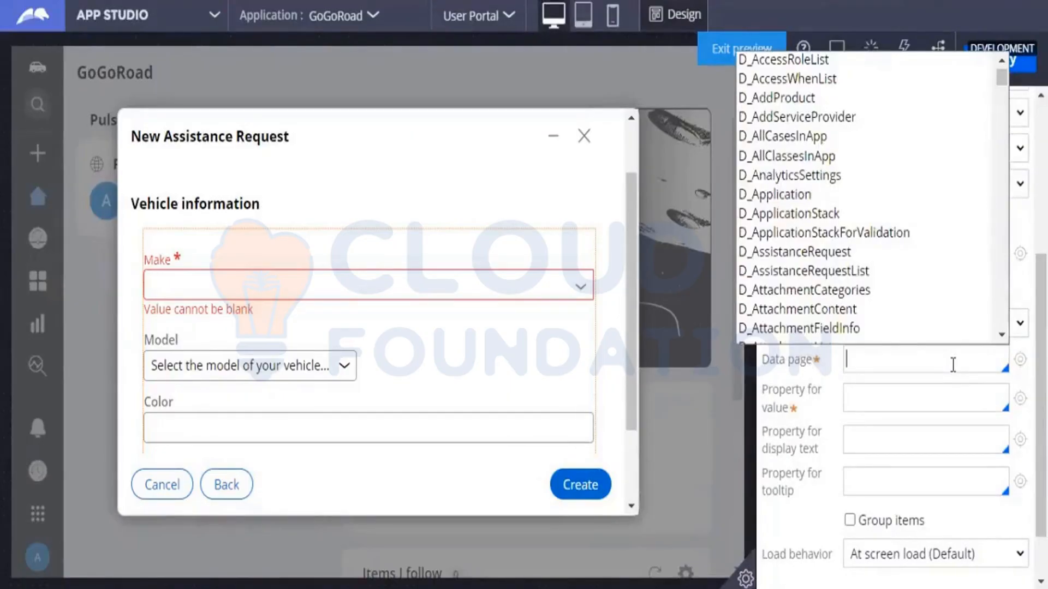
type("D_")
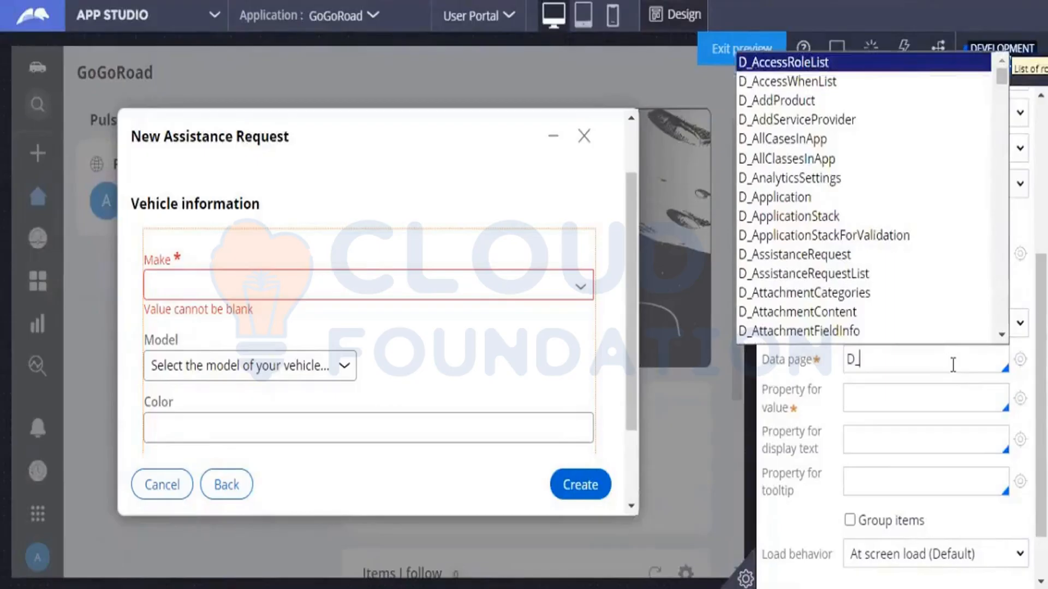
type("Ve")
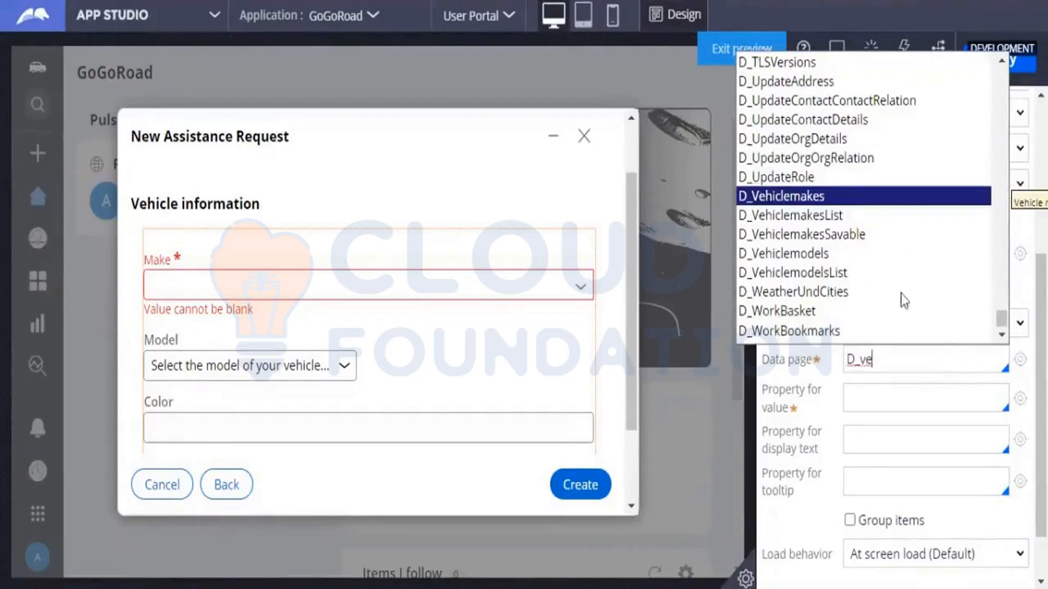
left_click(810, 279)
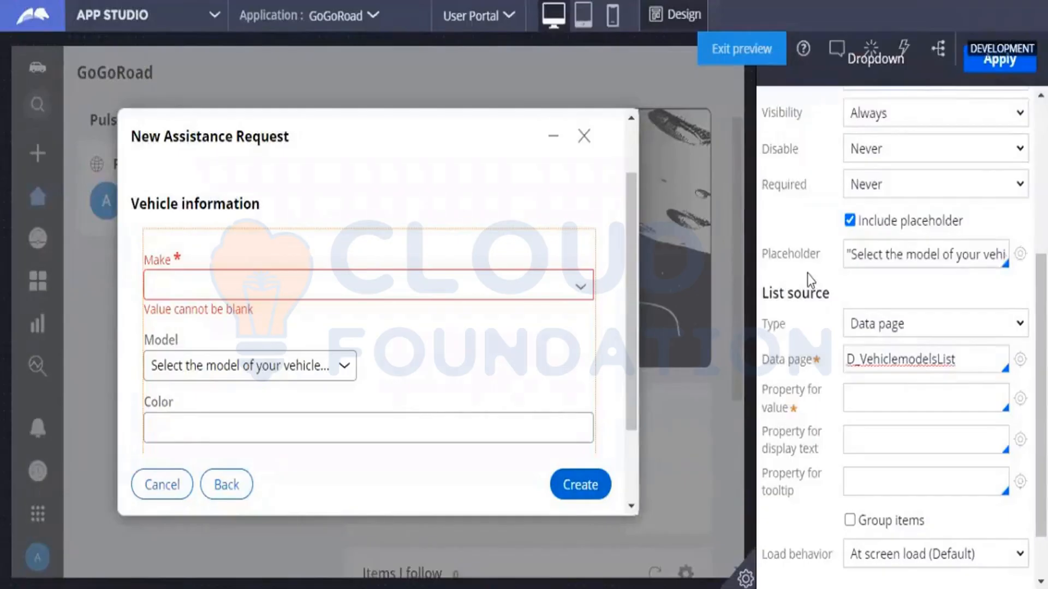
Step: Use .Model as the Model dropdown's property for value and for display text
left_click(870, 394)
left_click(860, 403)
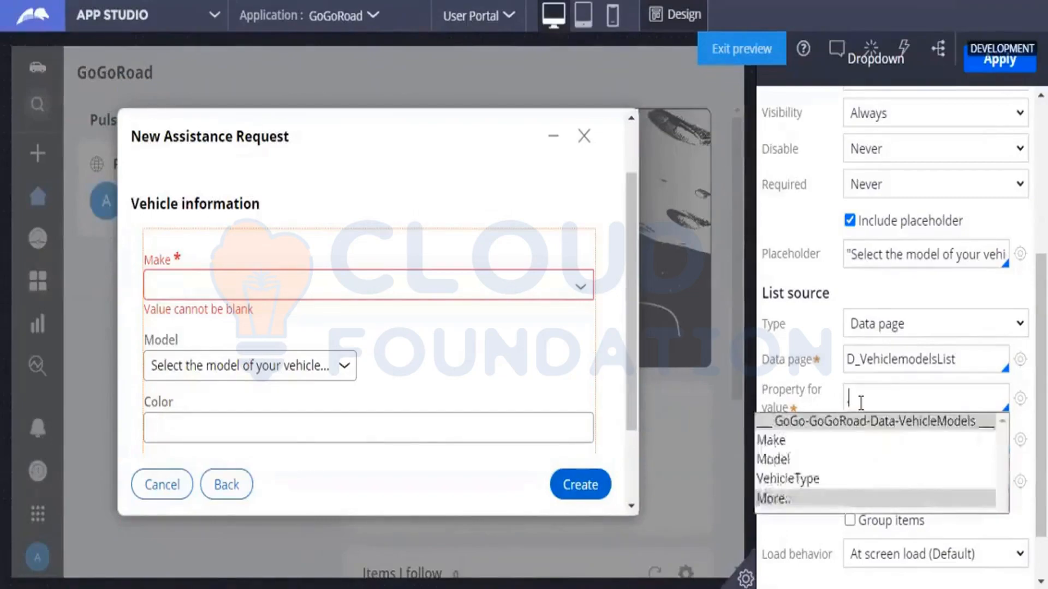
left_click(796, 463)
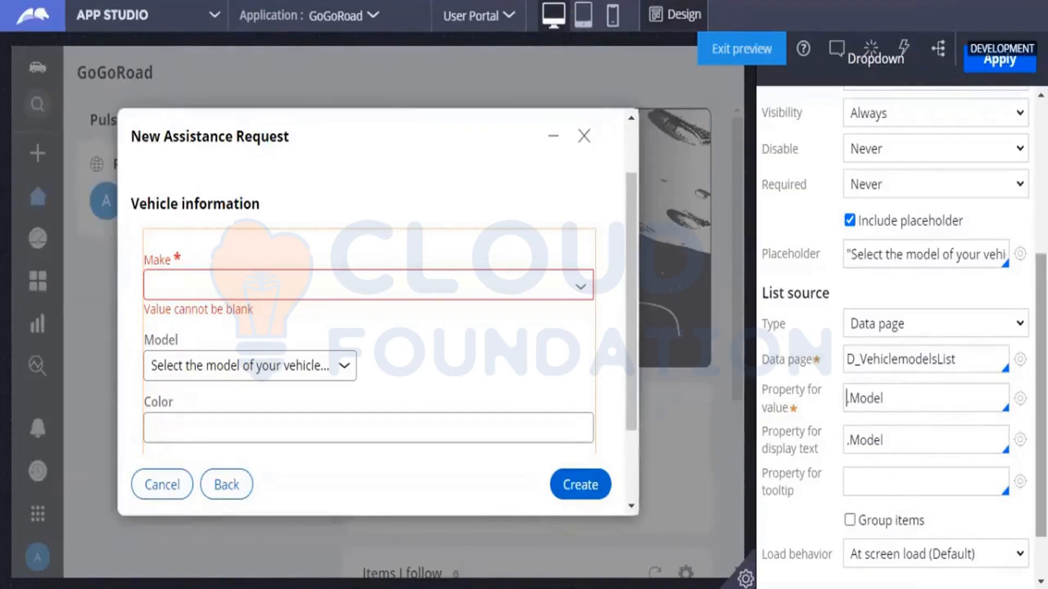
Step: Enable grouping of the Model dropdown's items and group them by .VehicleType
scroll(900, 327, "down", 1)
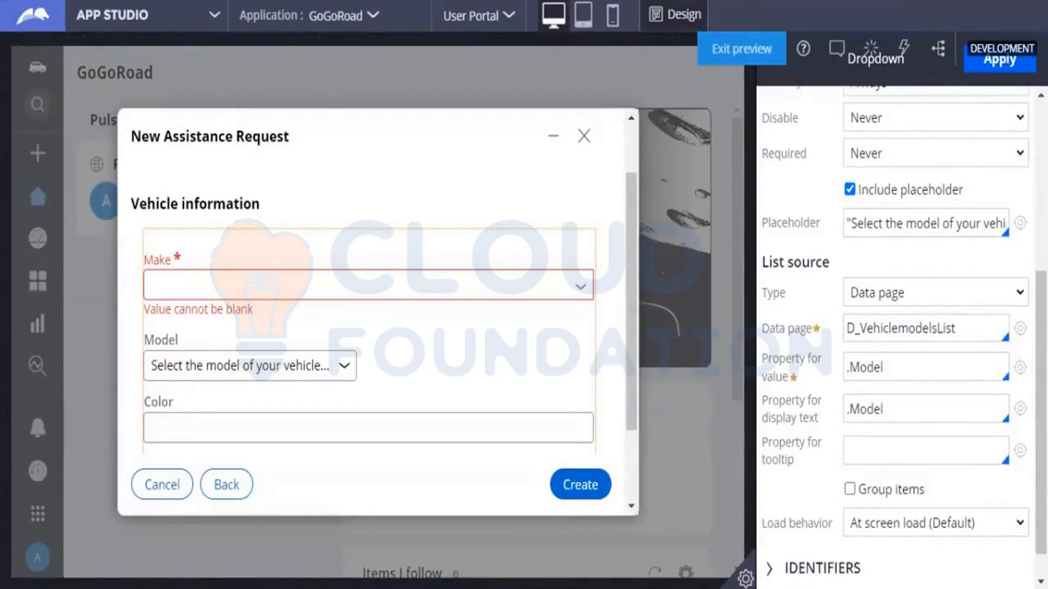
left_click(850, 490)
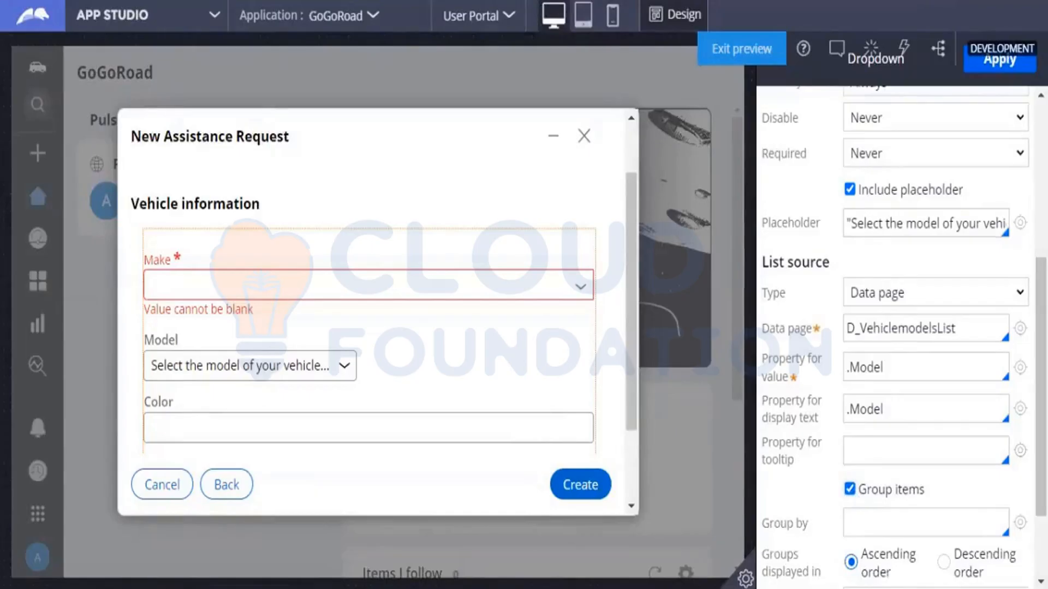
scroll(1011, 499, "down", 1)
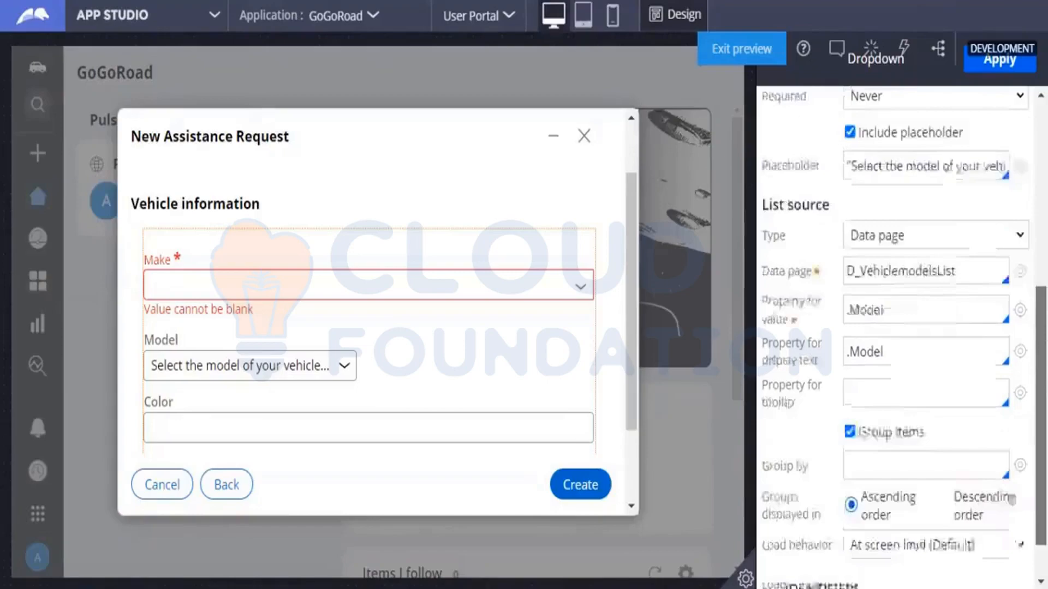
scroll(898, 336, "down", 1)
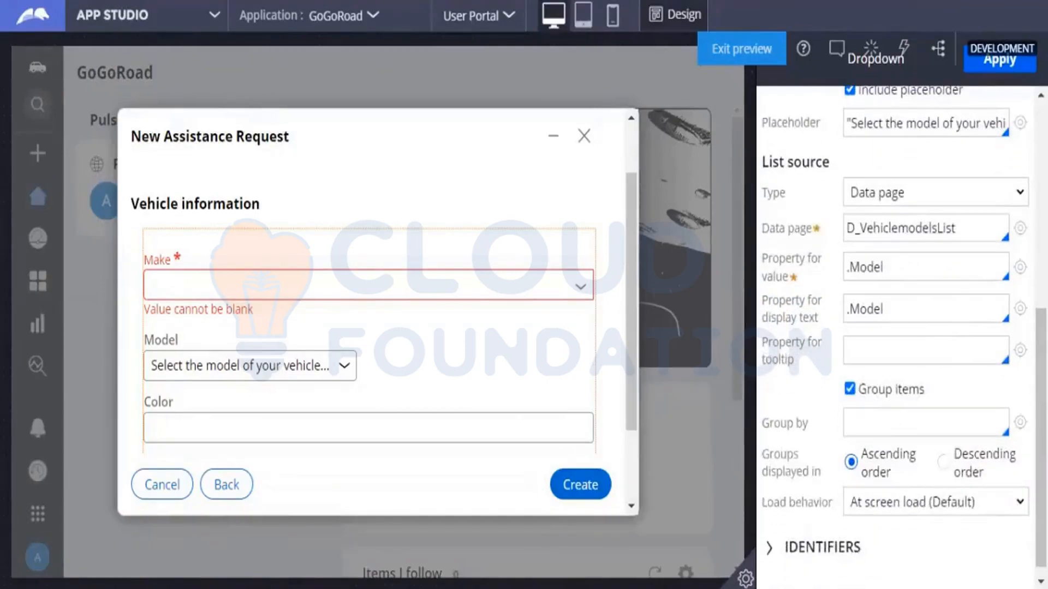
left_click(903, 426)
type(".")
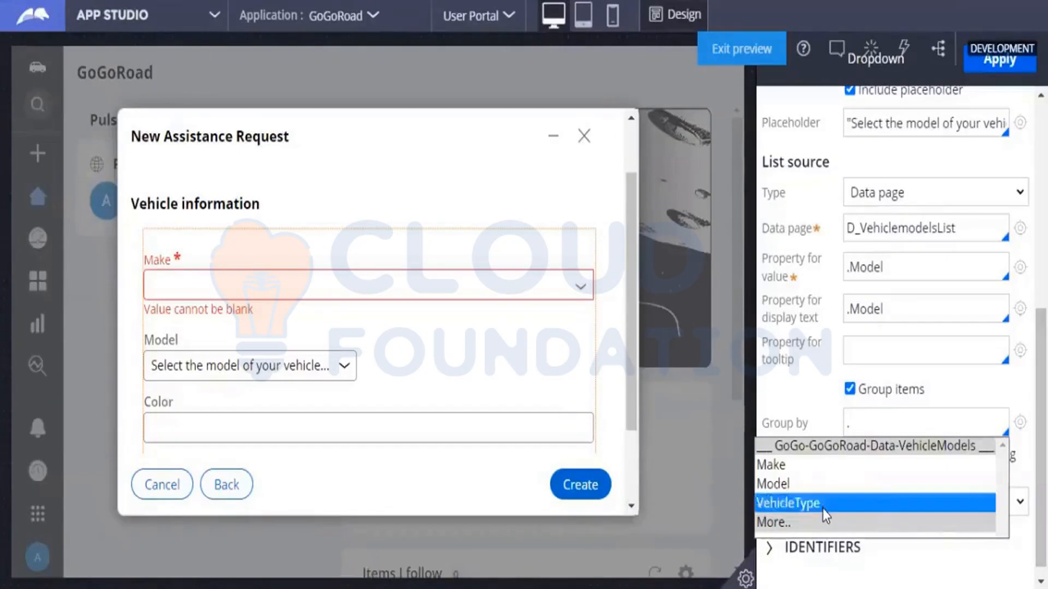
left_click(823, 505)
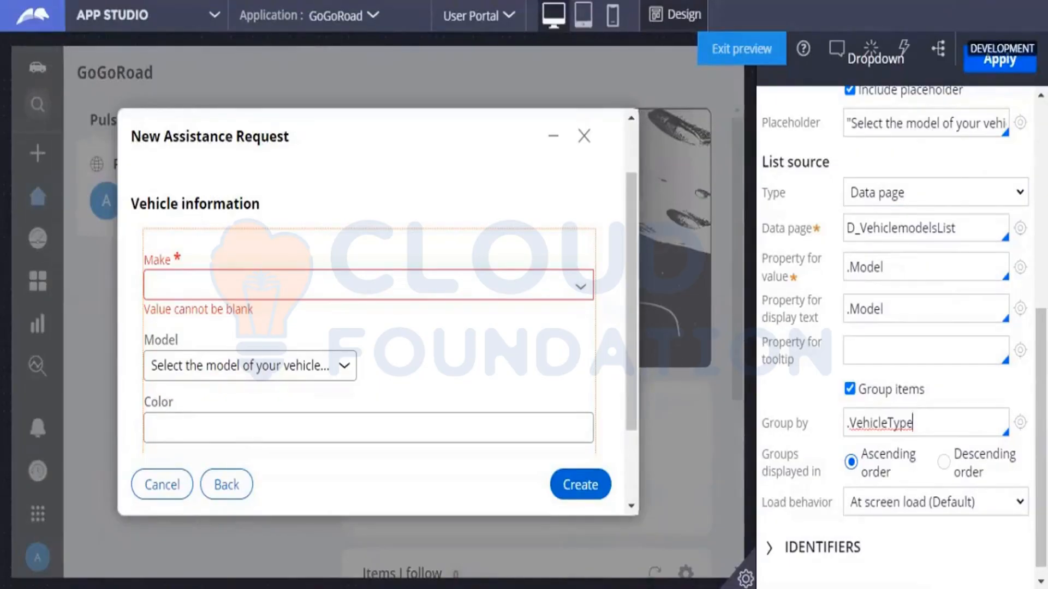
Step: Review the Model dropdown's General settings and apply them
left_click_drag(1041, 426, 1041, 219)
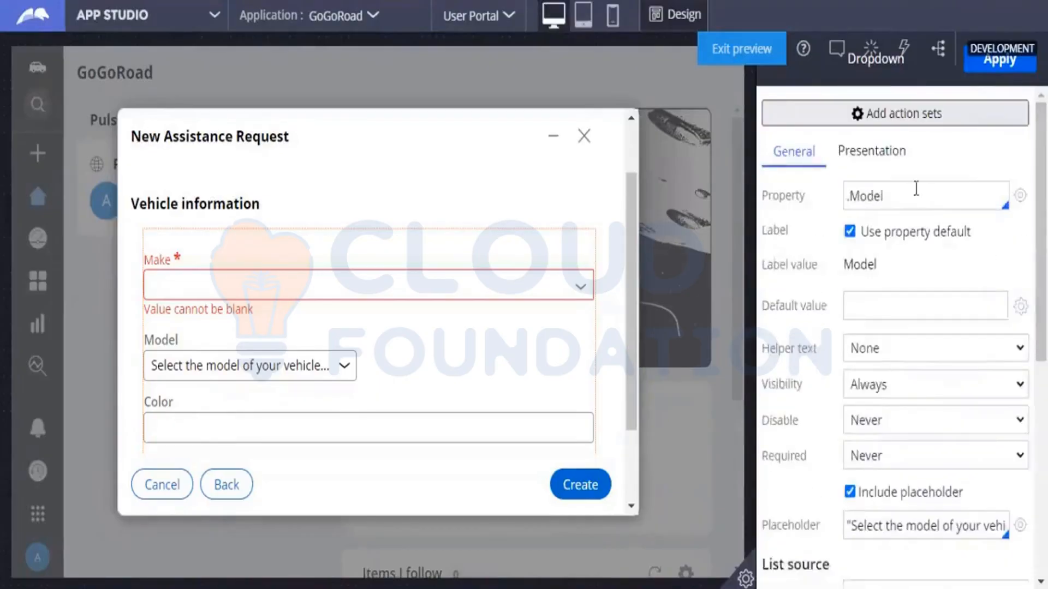
scroll(927, 302, "down", 6)
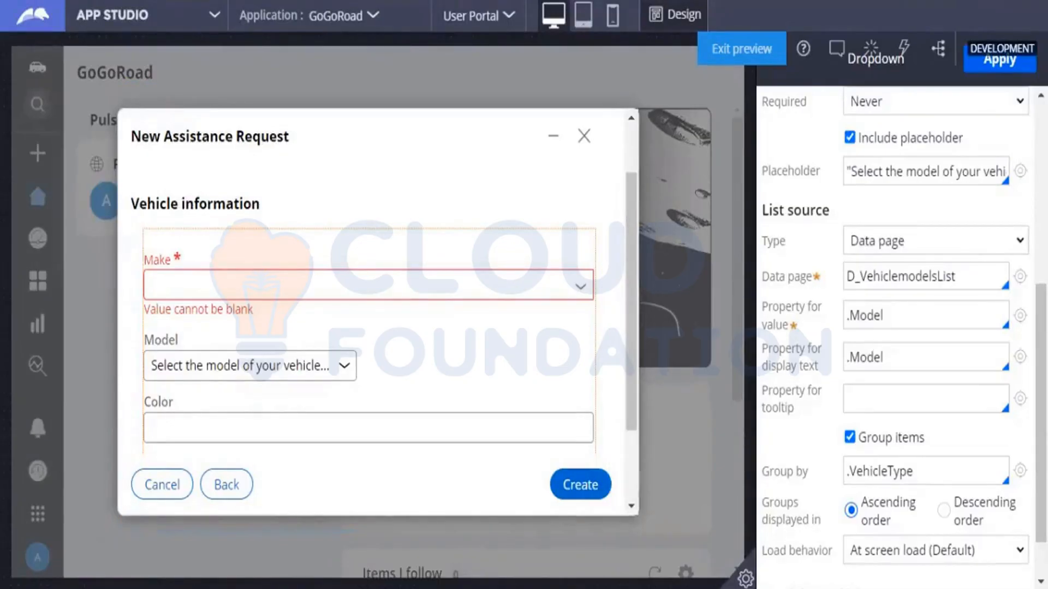
scroll(927, 272, "up", 6)
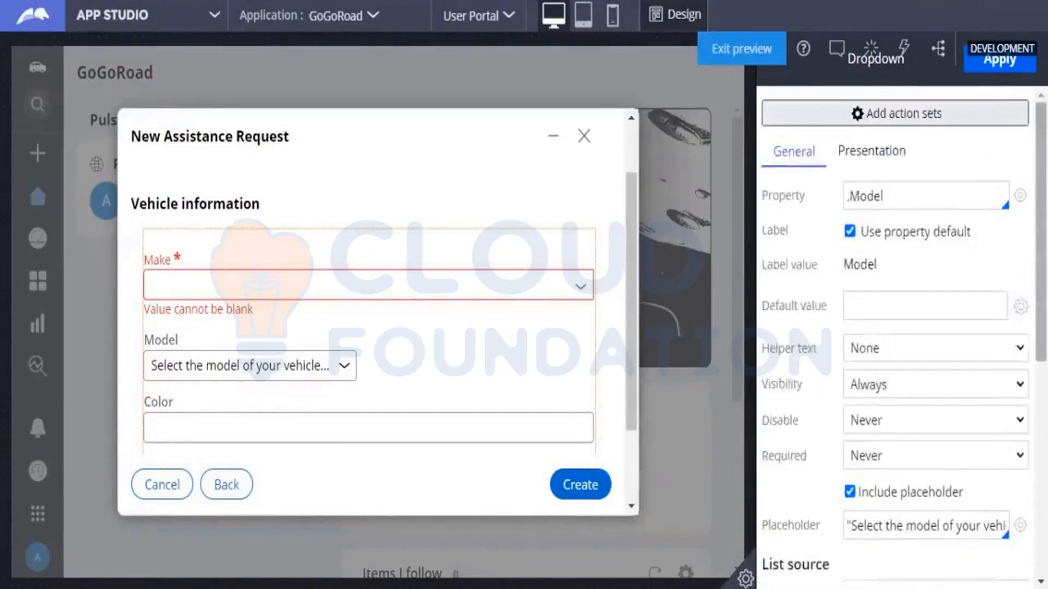
left_click(987, 70)
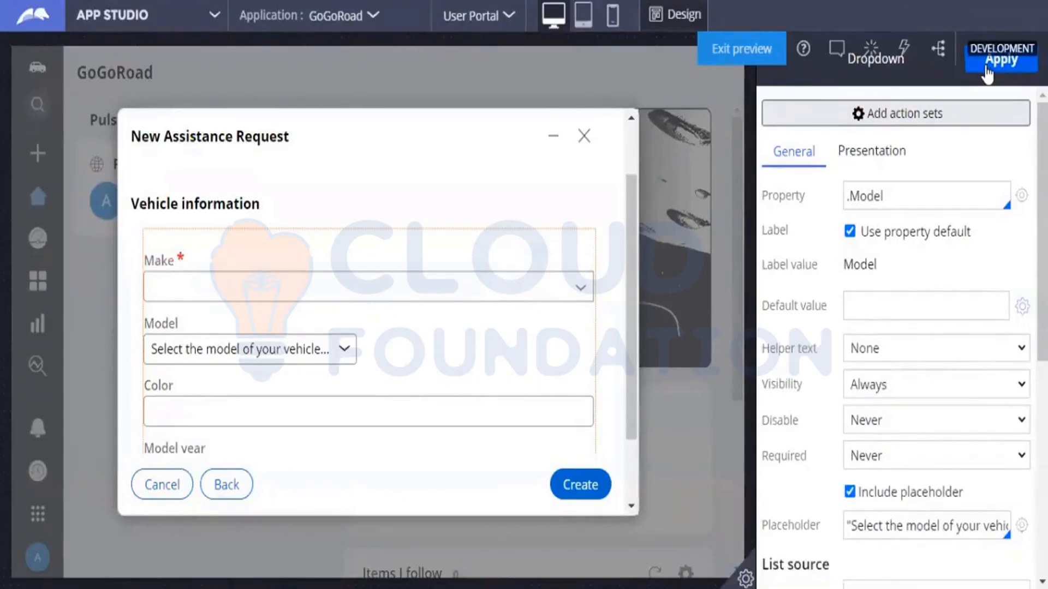
Step: Turn off design mode and test the vehicle information form with make Honda and model City
left_click(668, 18)
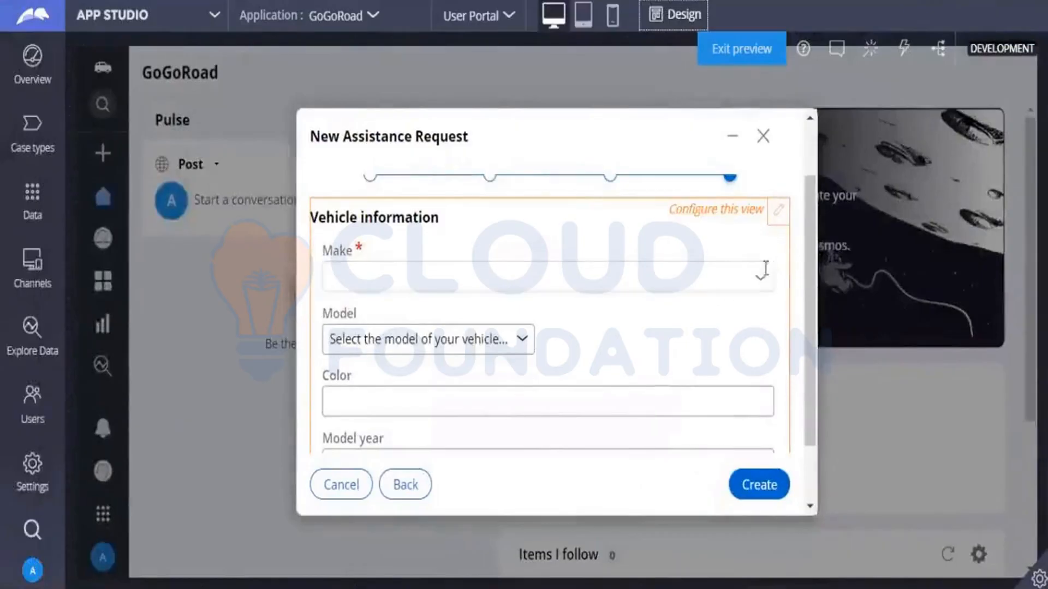
left_click(762, 277)
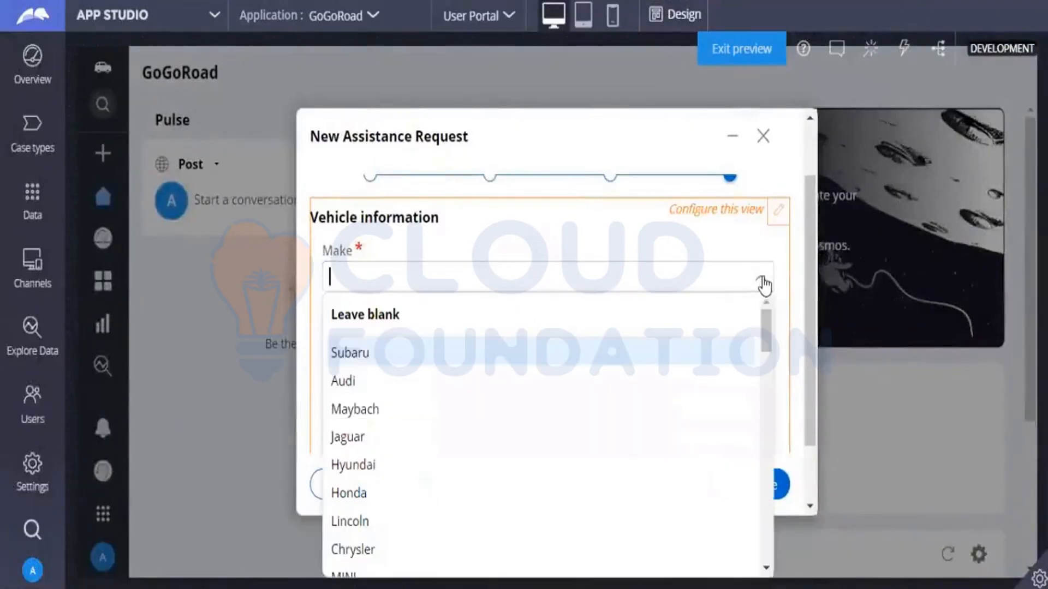
left_click(350, 493)
left_click(453, 348)
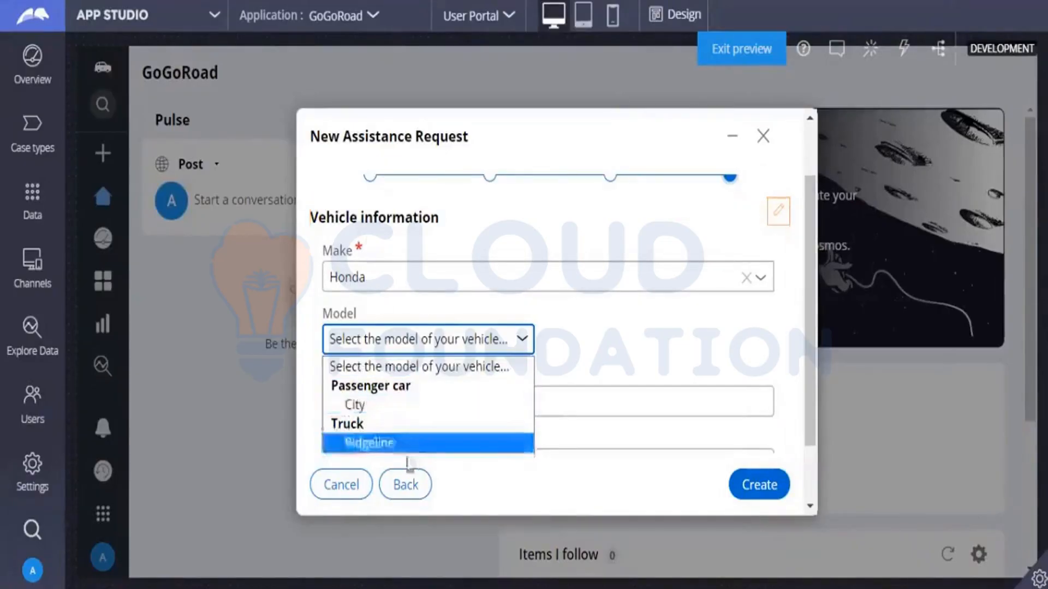
left_click(388, 412)
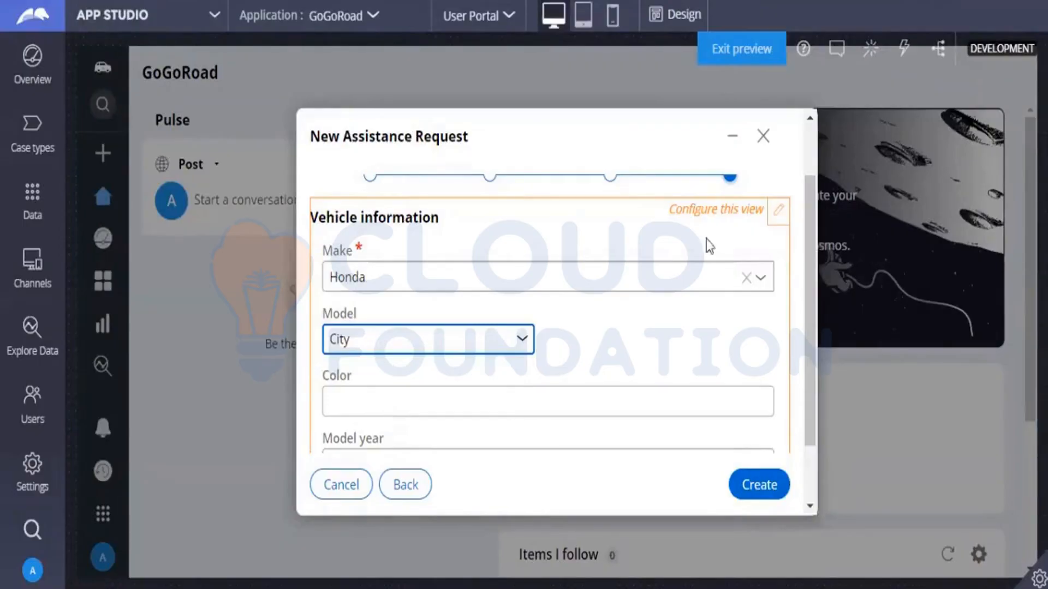
Step: Change the make to Audi and check which choices the Model dropdown offers, keeping City
left_click(746, 279)
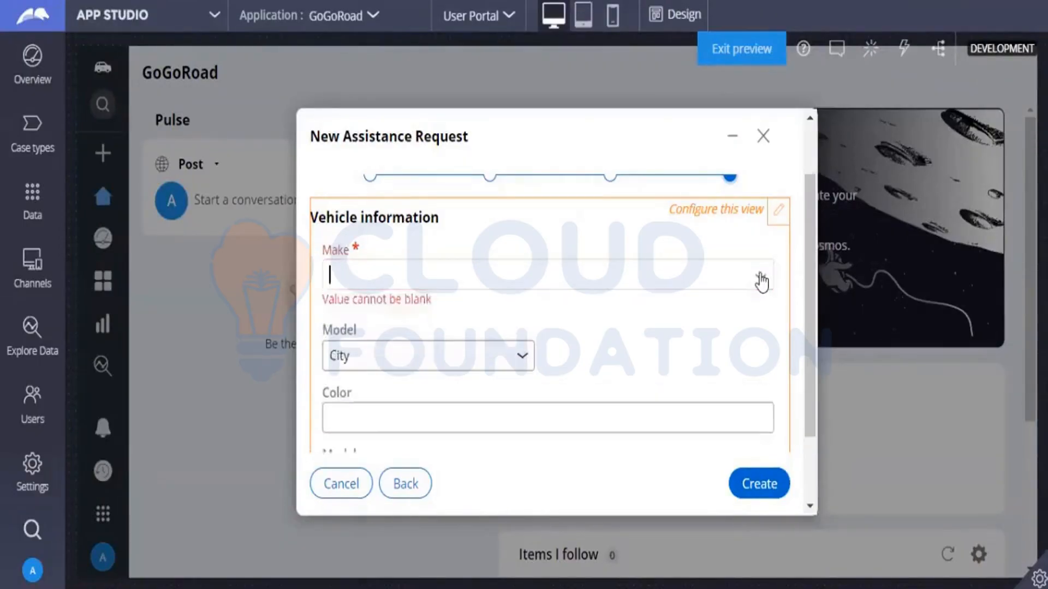
left_click(760, 279)
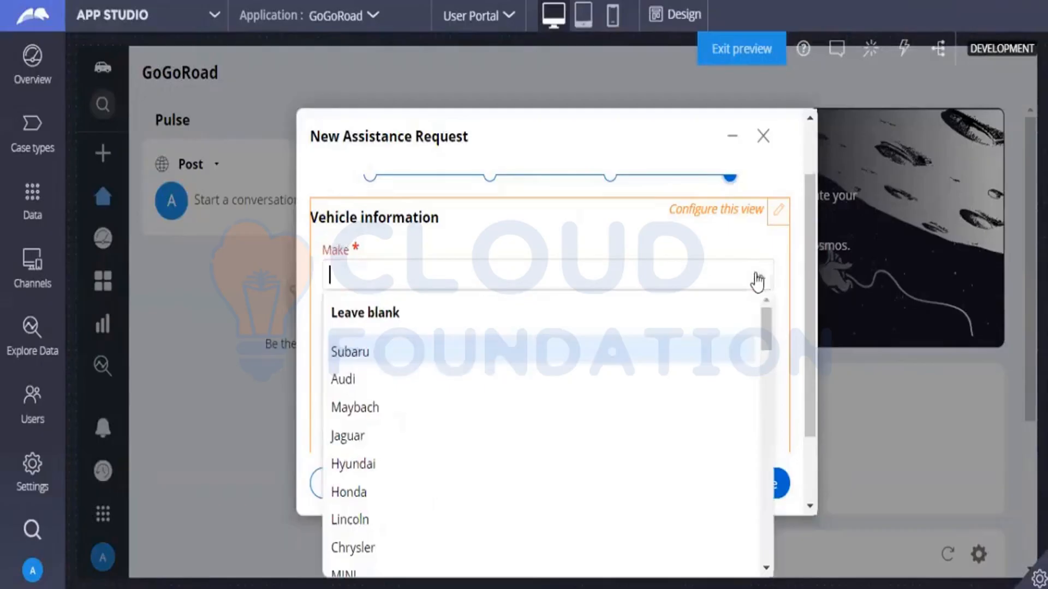
left_click(404, 383)
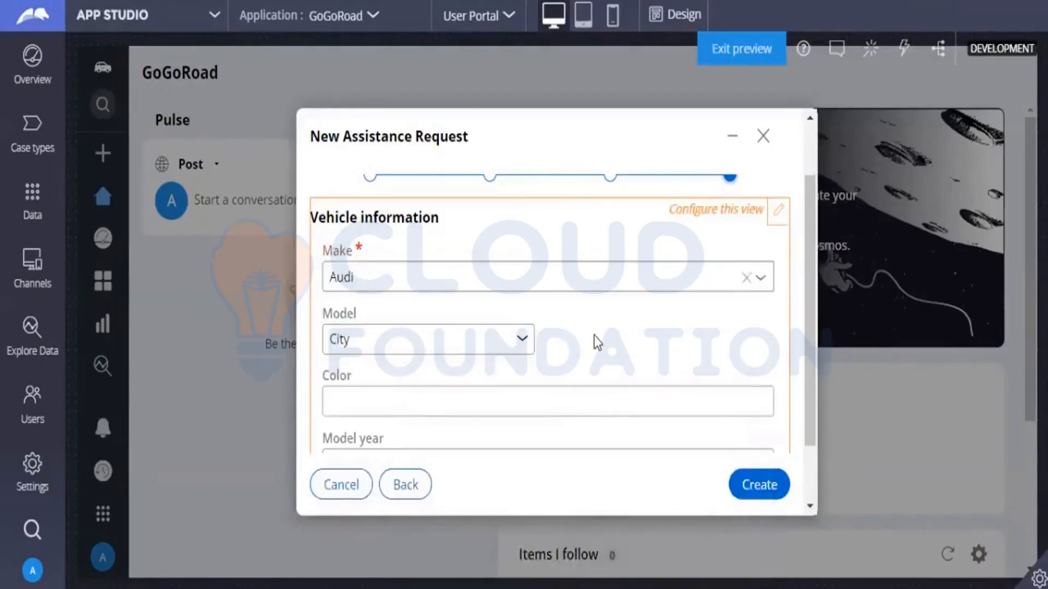
left_click(526, 341)
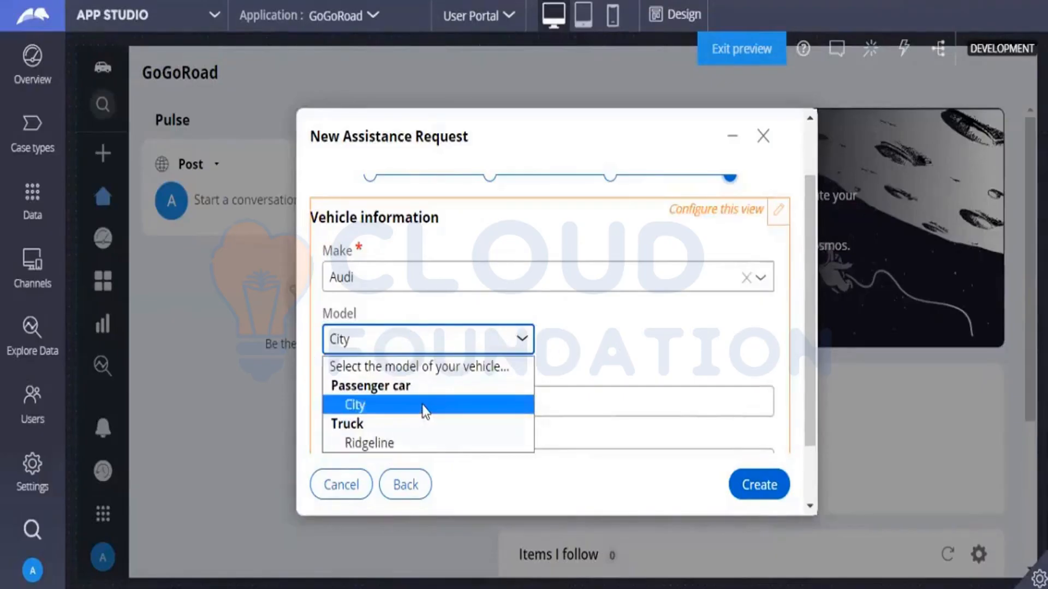
left_click(602, 368)
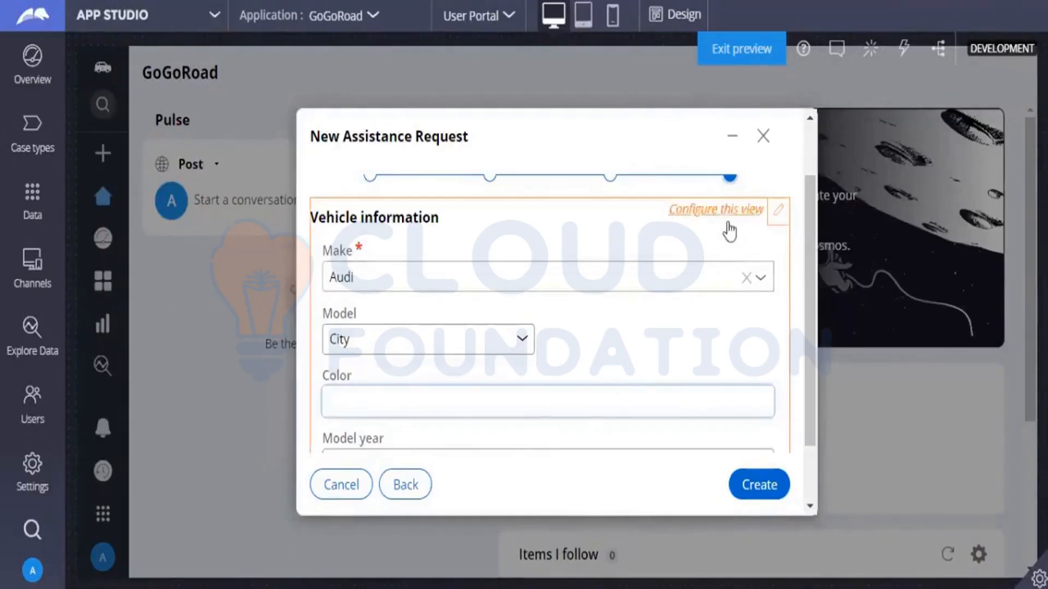
Step: Turn design mode back on and open the Make field's properties in the Vehicle information section
left_click(682, 19)
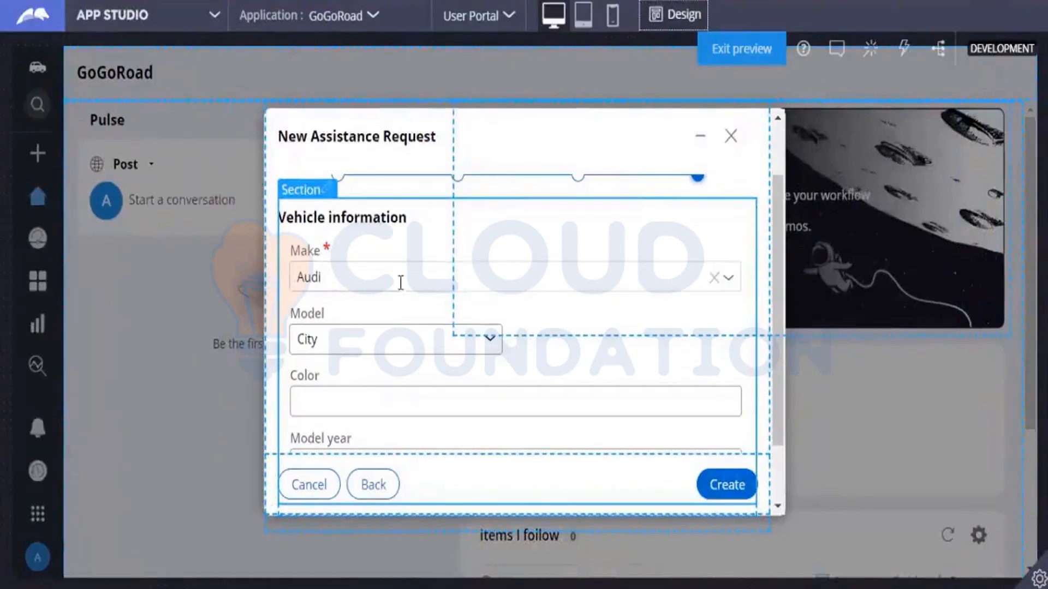
left_click(391, 269)
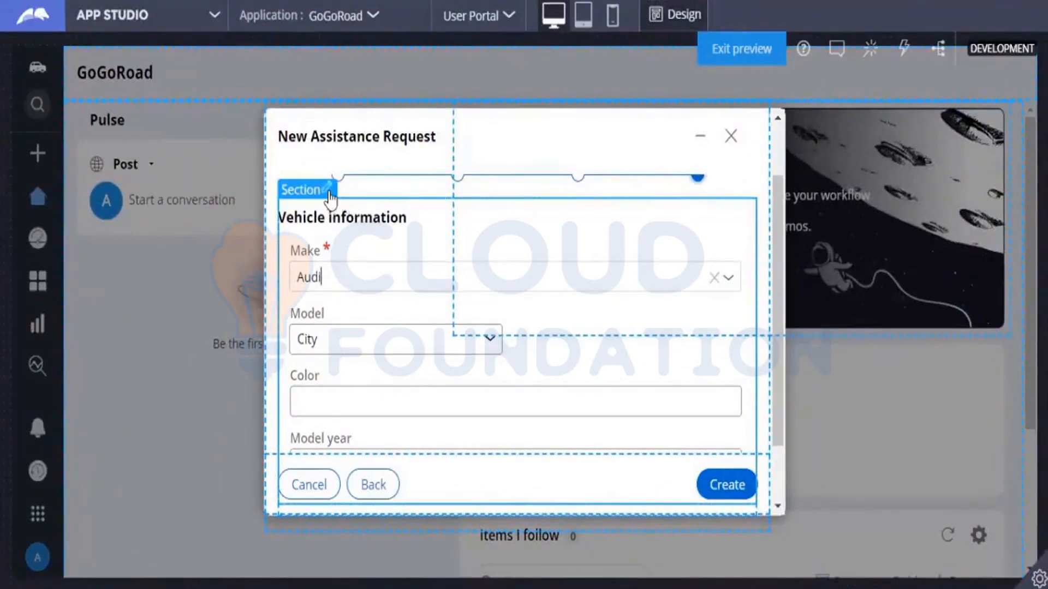
left_click(329, 192)
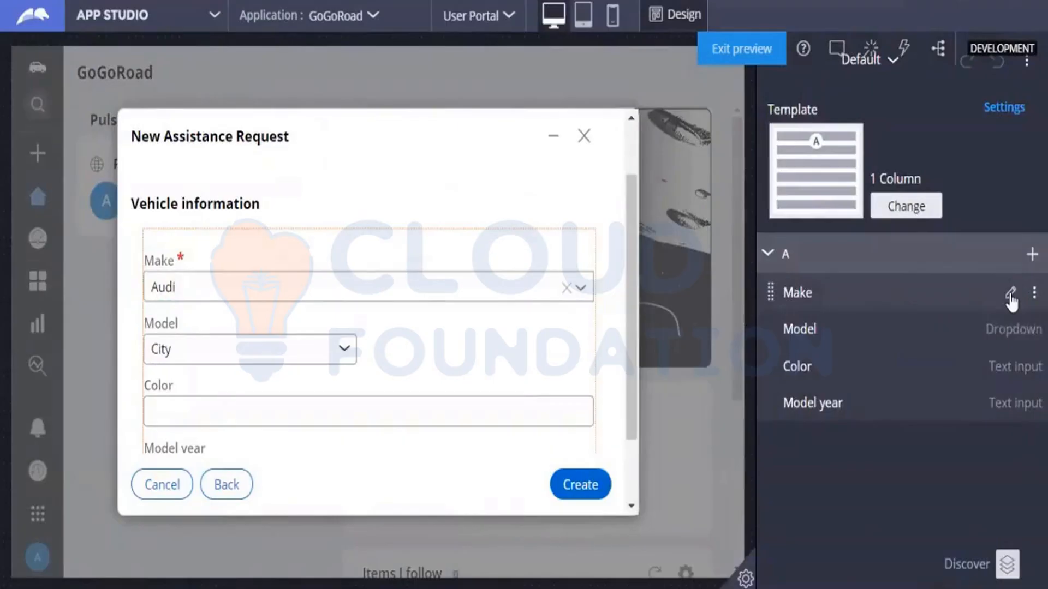
left_click(1011, 295)
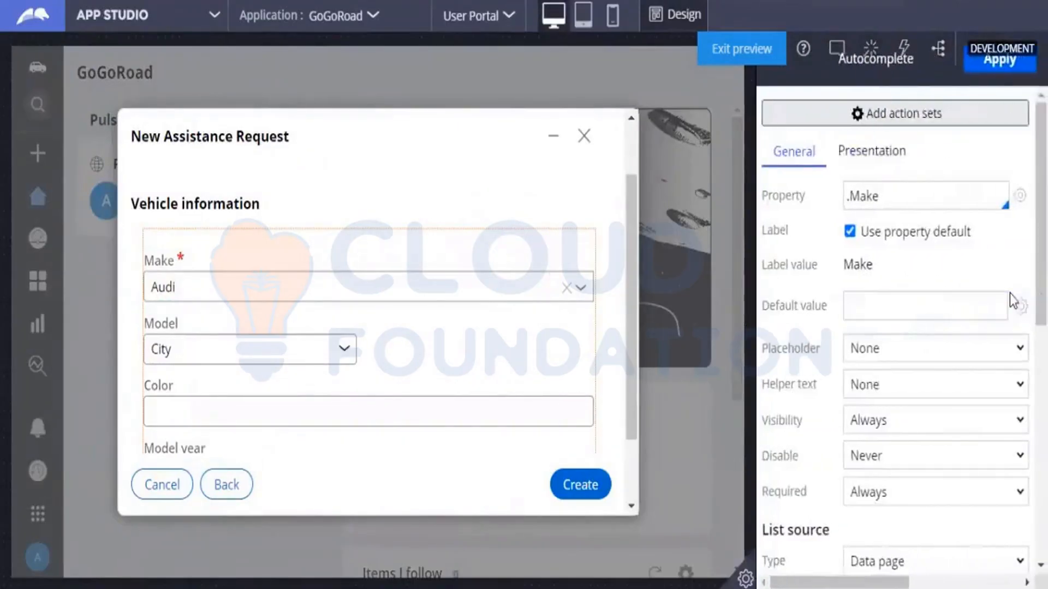
Step: Try to source the Make field's list from the D_VehiclemodelsList data page
scroll(1009, 293, "down", 4)
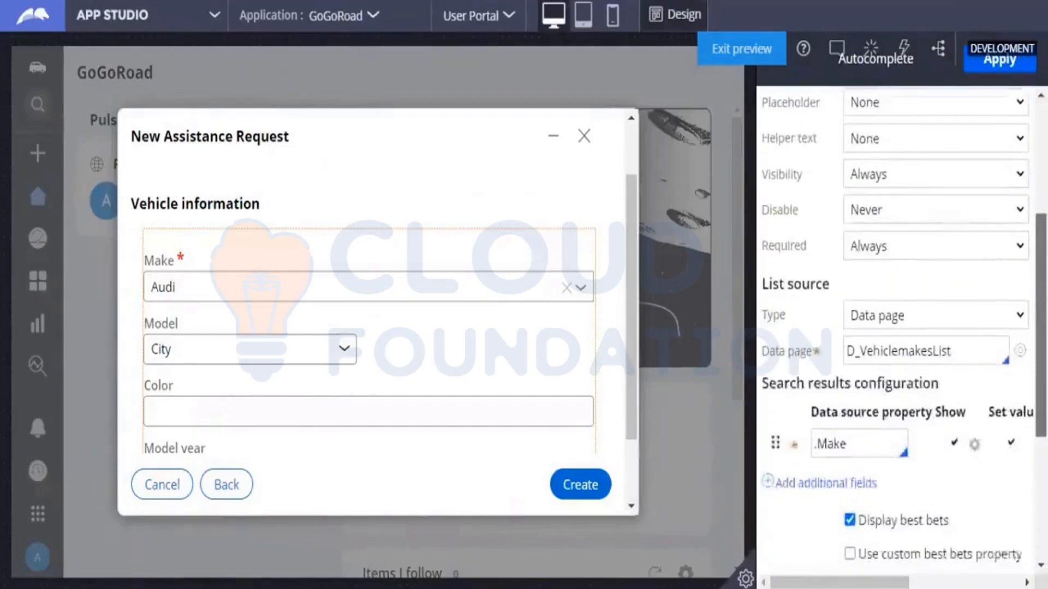
left_click(995, 349)
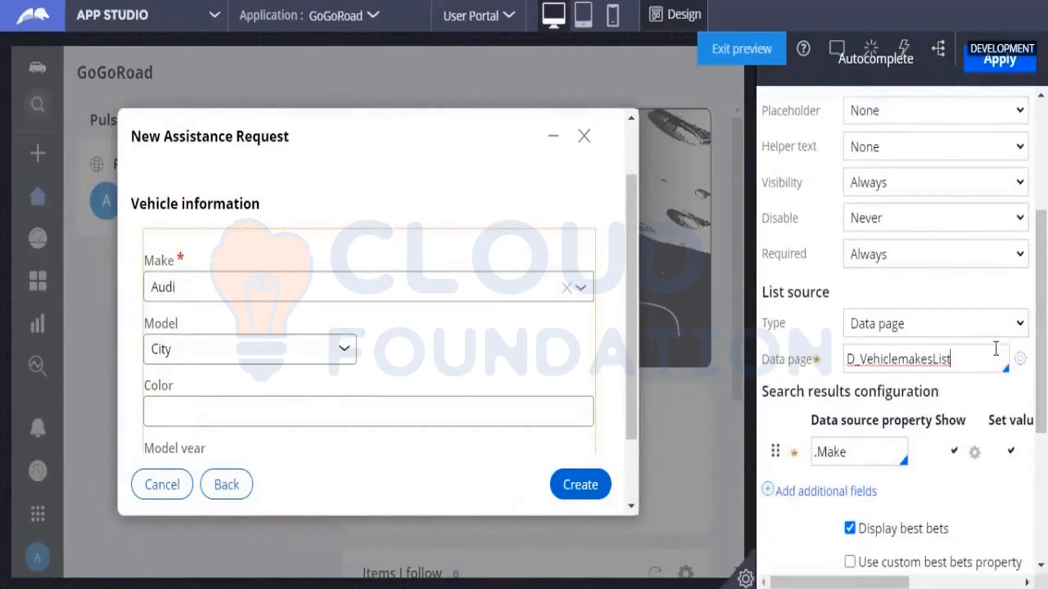
left_click(996, 349)
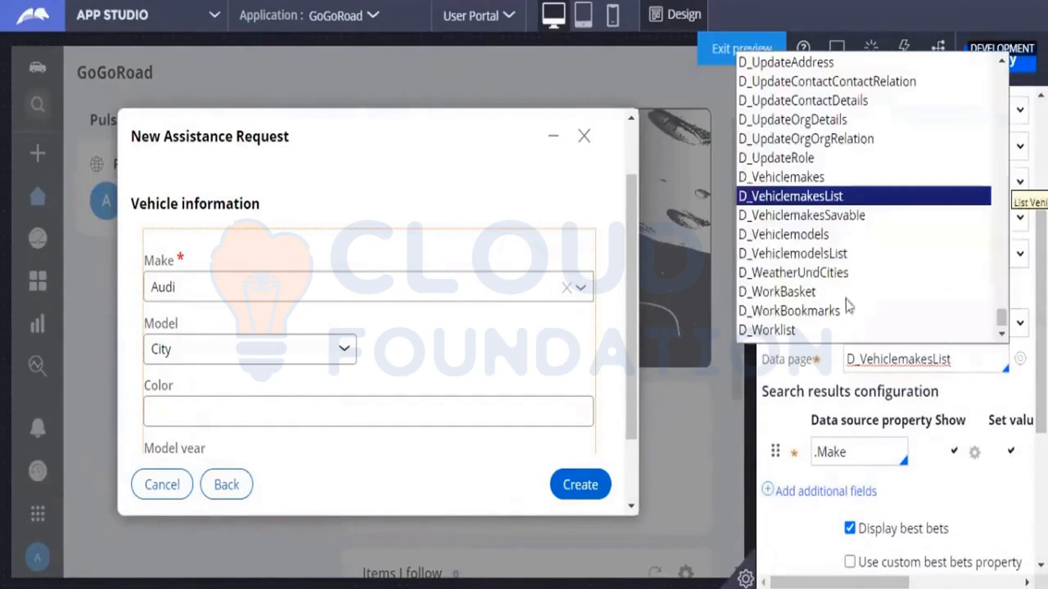
left_click(818, 253)
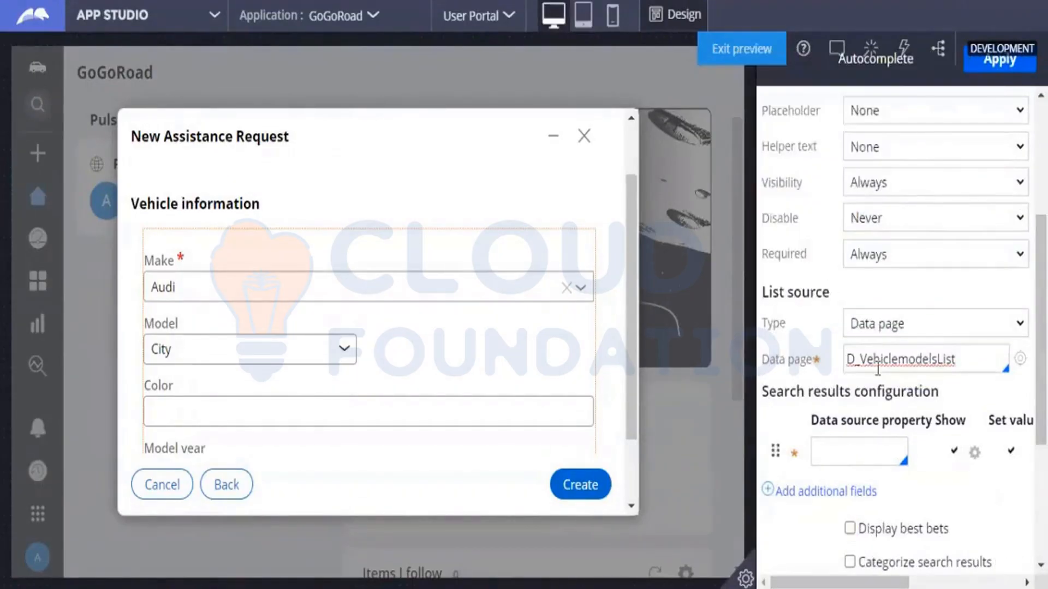
Step: Try As defined on property as the Make field's list source type and return it to Data page
left_click(889, 325)
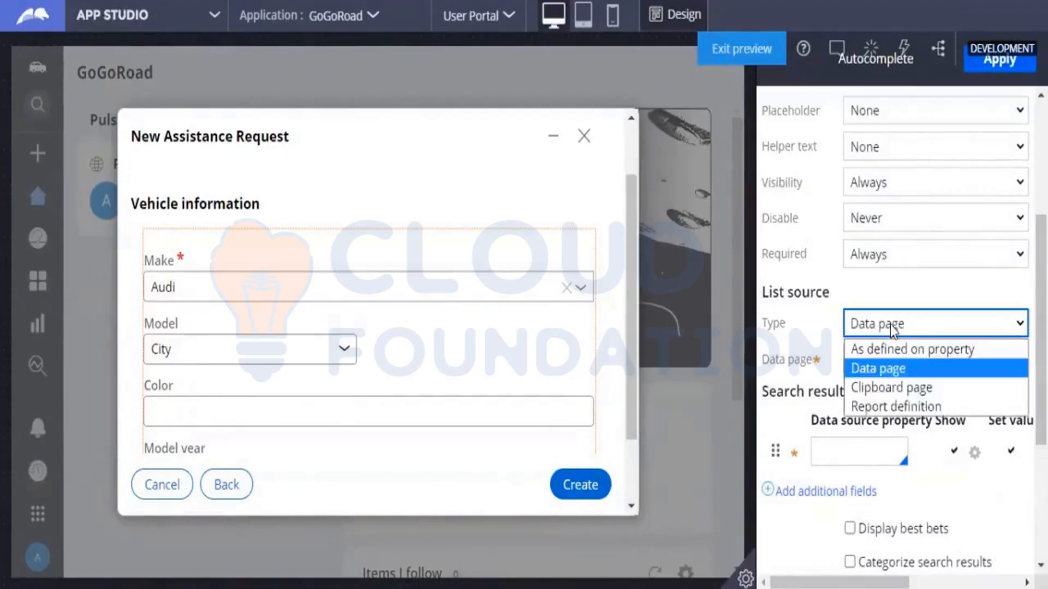
left_click(891, 343)
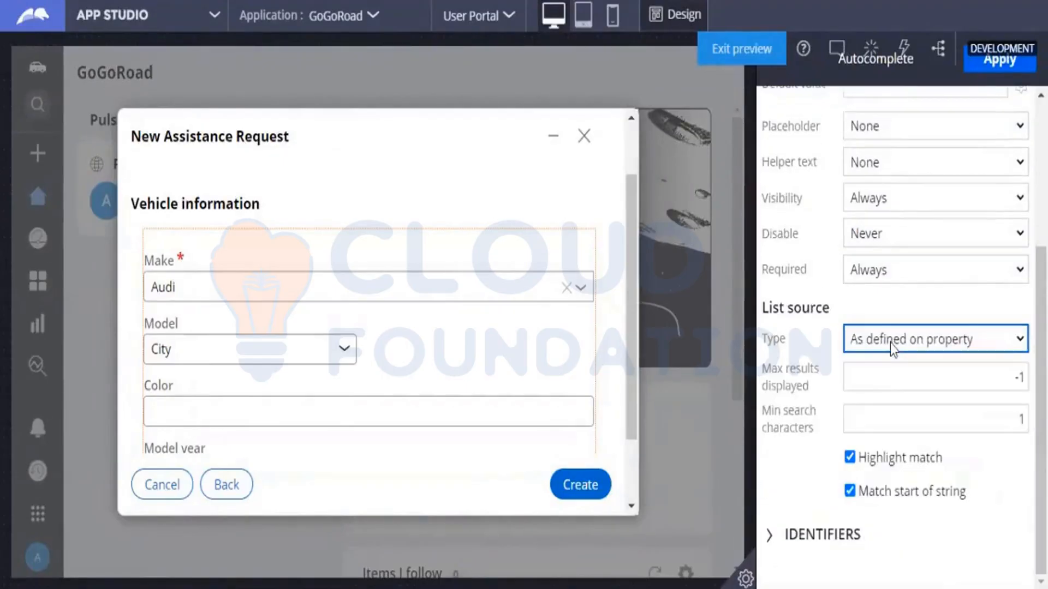
left_click(889, 341)
left_click(891, 379)
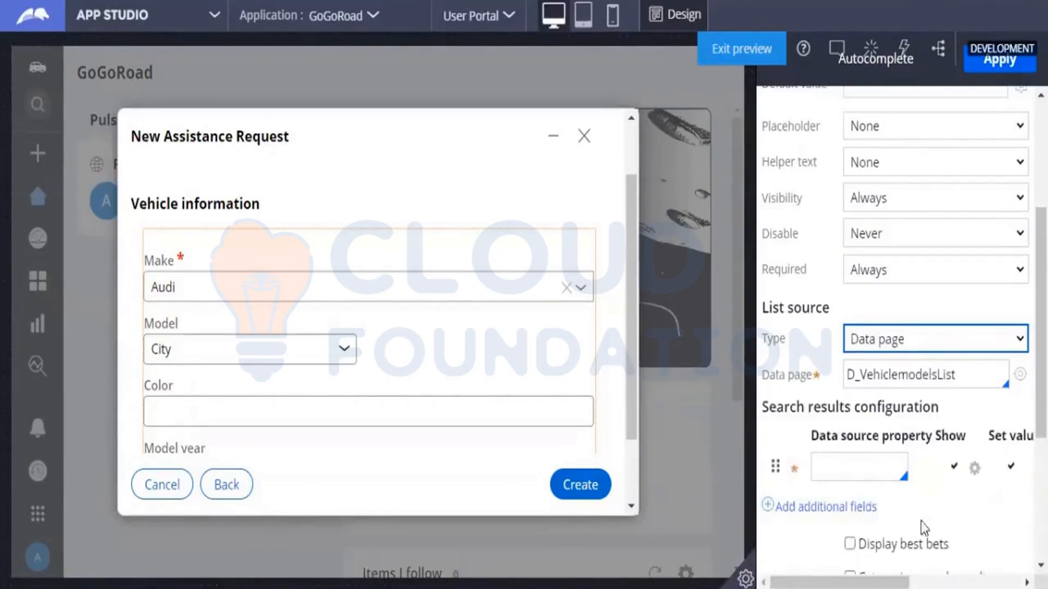
Step: Check the Make field's search results configuration columns and exit the preview without applying the changes
left_click_drag(889, 570, 981, 542)
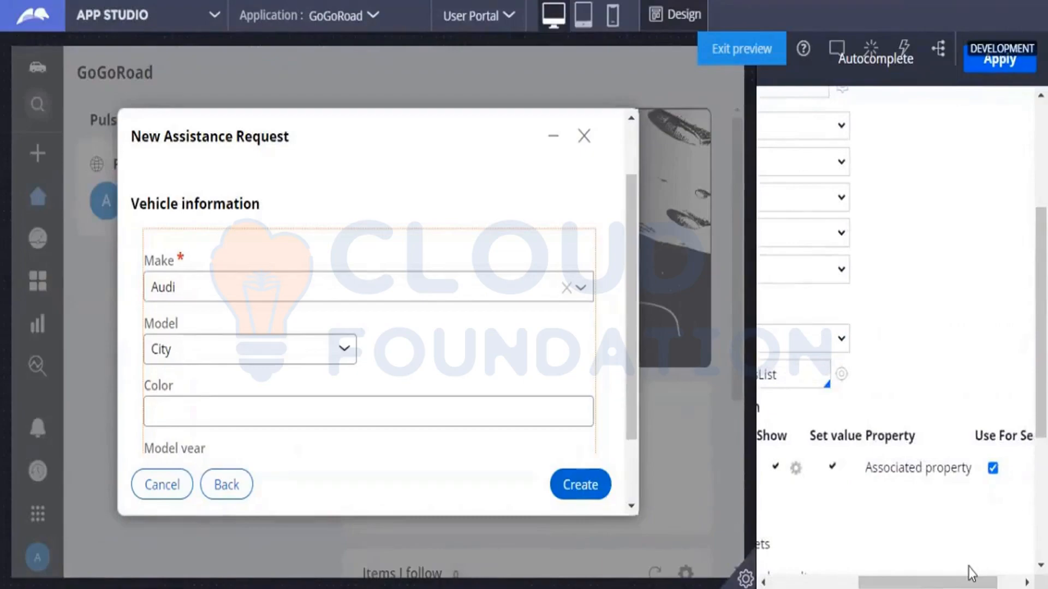
left_click_drag(966, 583, 818, 528)
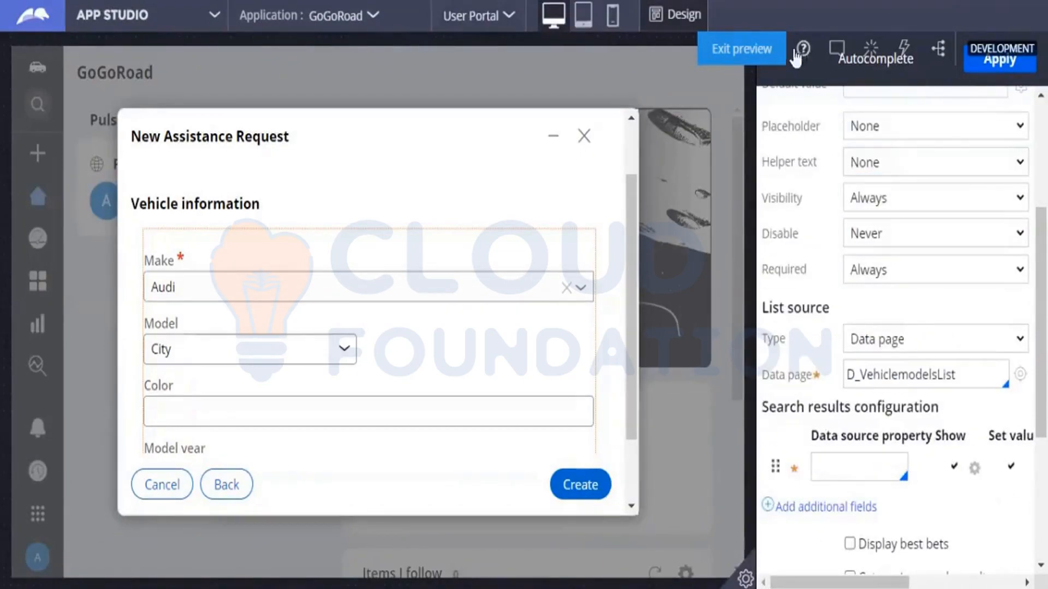
left_click(725, 51)
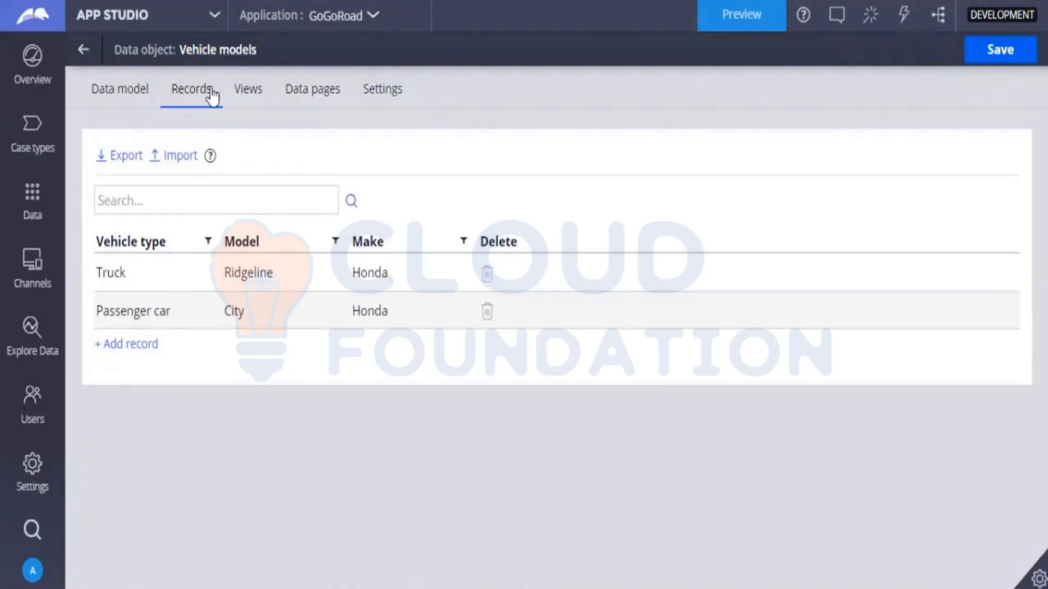
Step: Review the Vehicle models data object's data pages, views, data model and settings, ending on its data pages
left_click(278, 105)
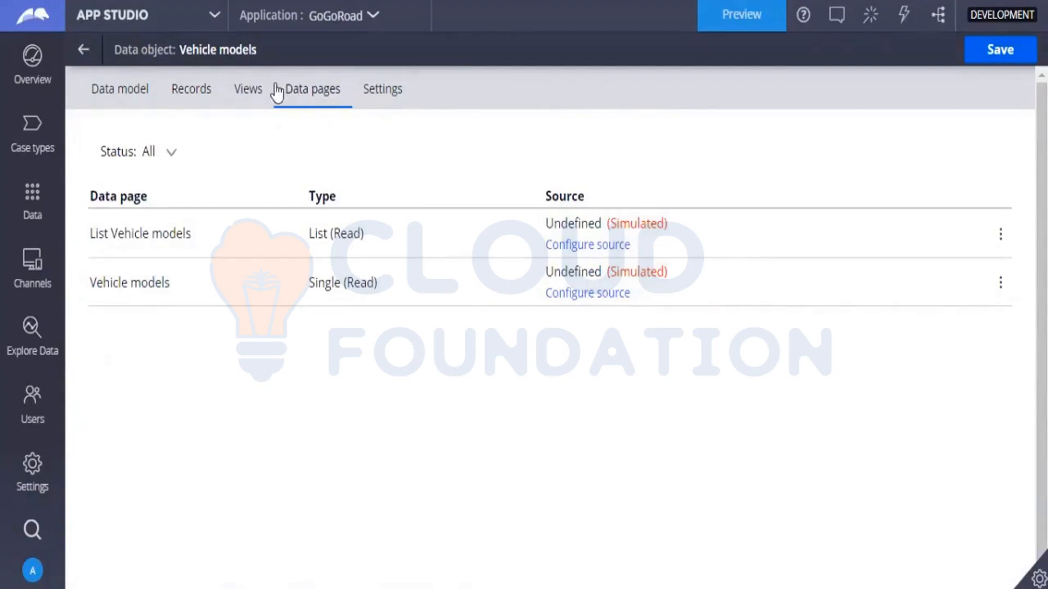
left_click(258, 91)
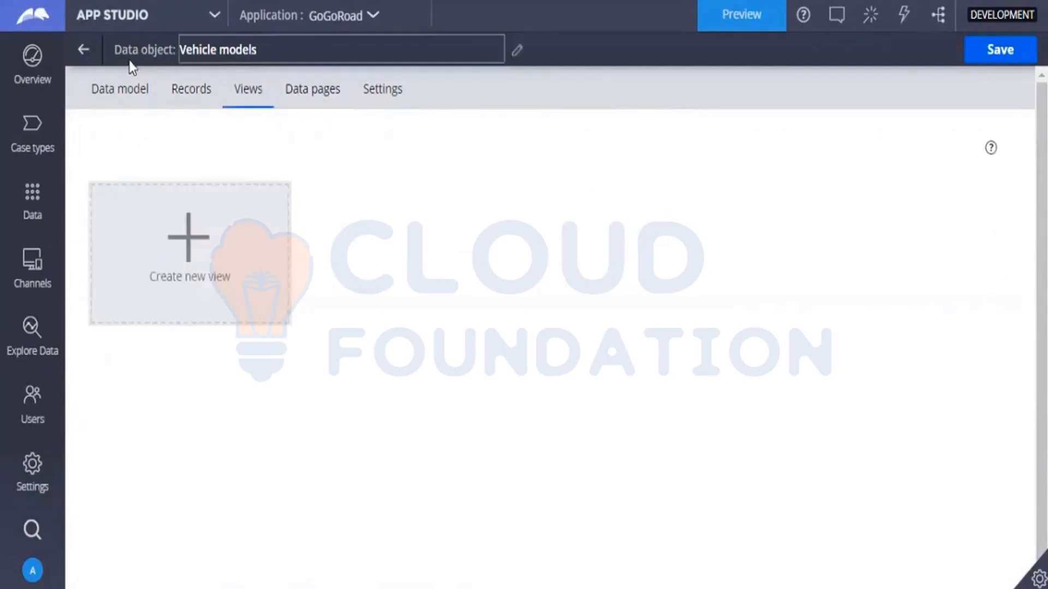
left_click(129, 88)
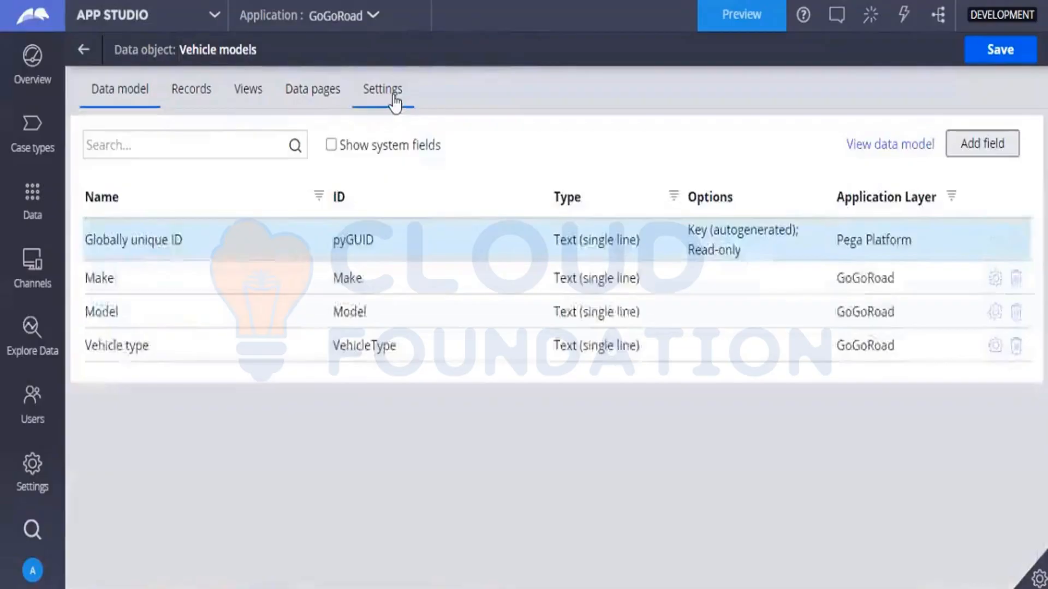
left_click(395, 102)
left_click(288, 102)
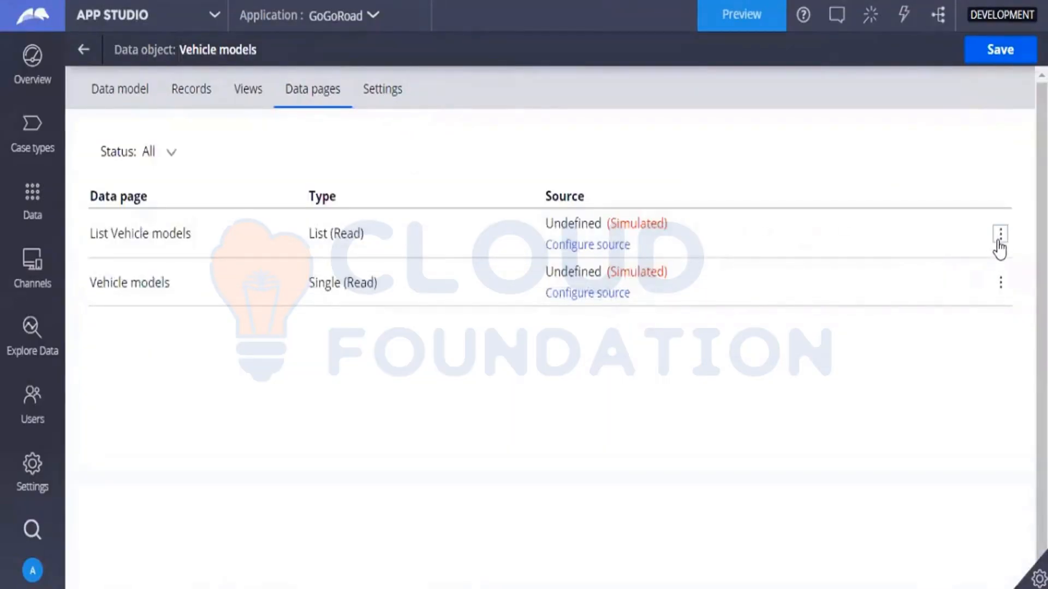
Step: Try to toggle the simulation of the List Vehicle models data page and dismiss the Data Source Simulation Status dialog
left_click(1000, 235)
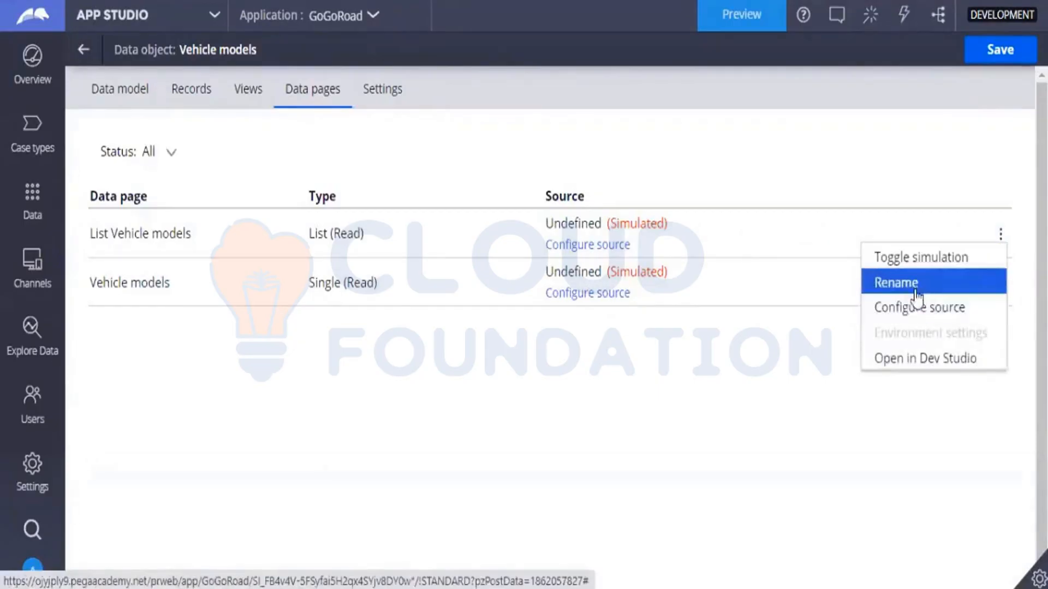
left_click(914, 266)
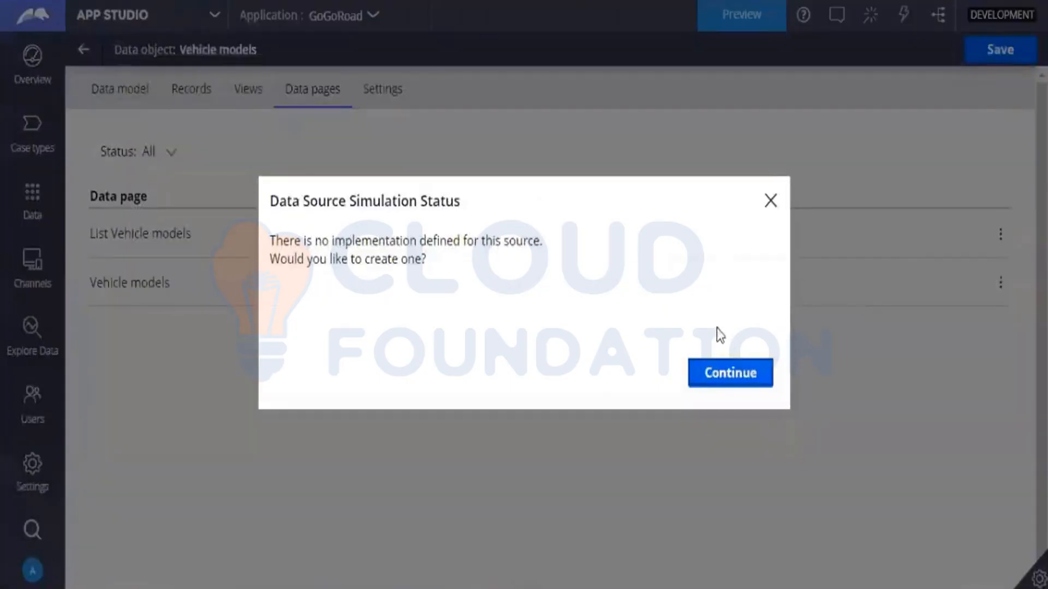
left_click(770, 202)
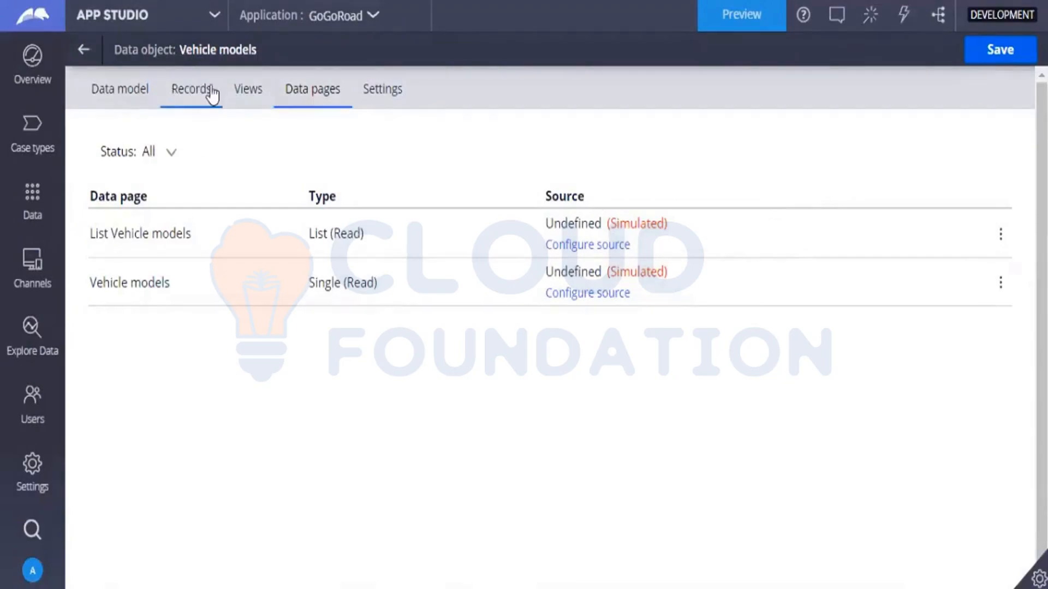
Step: Check the Vehicle models records and return to the data object's data pages
left_click(212, 95)
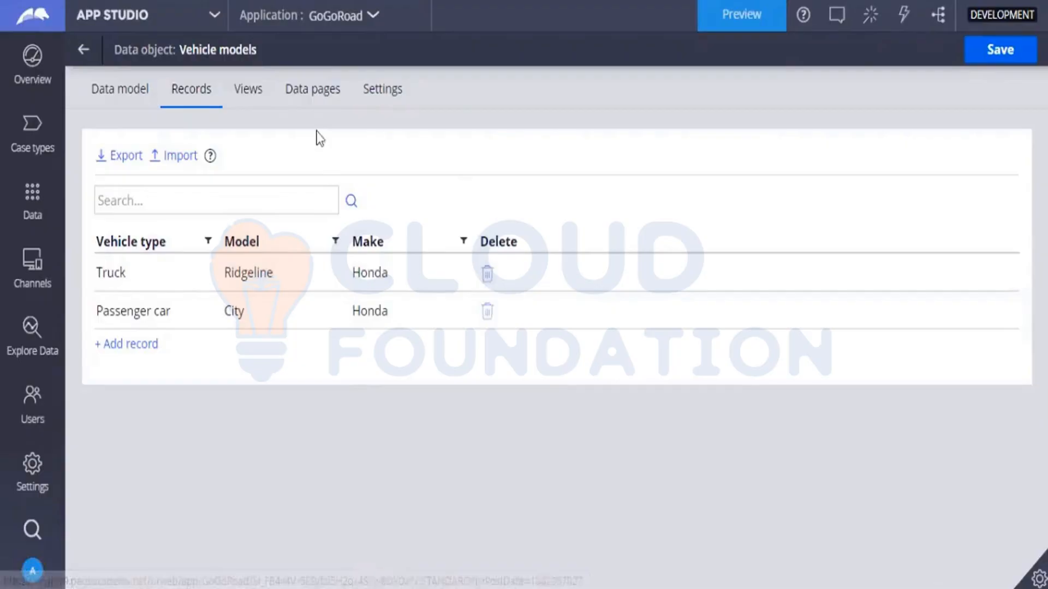
left_click(317, 108)
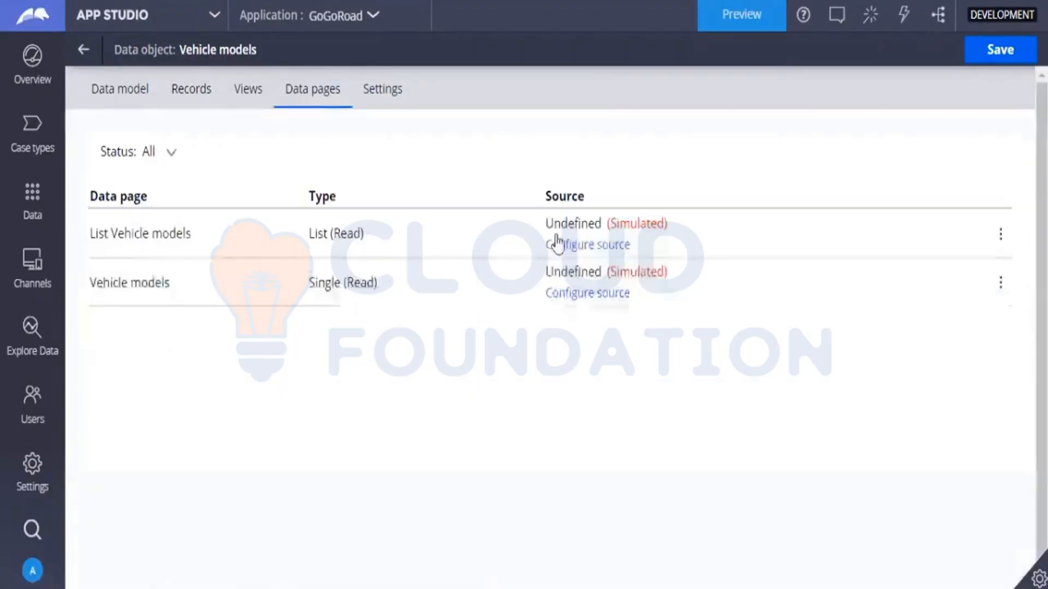